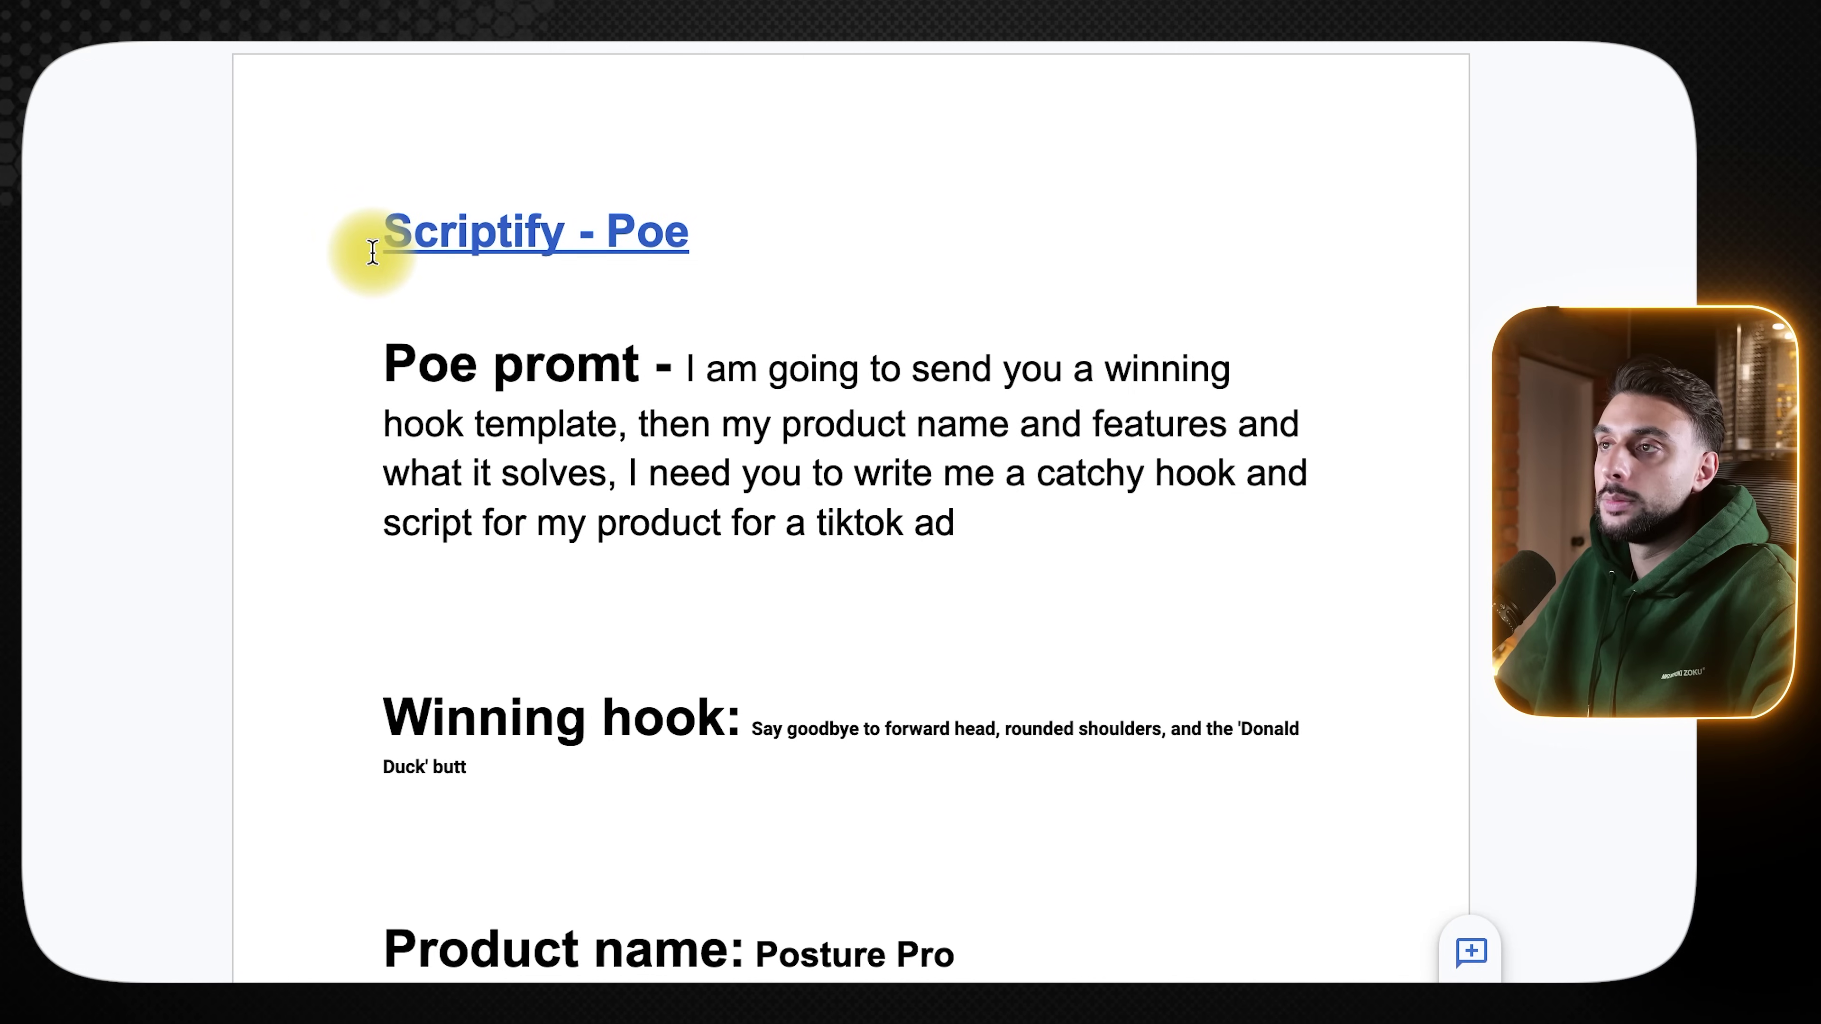
- Open the Scriptify chatbot on Poe from the link at the start of the document
{"action": "mouse_move", "coordinate": [497, 252]}
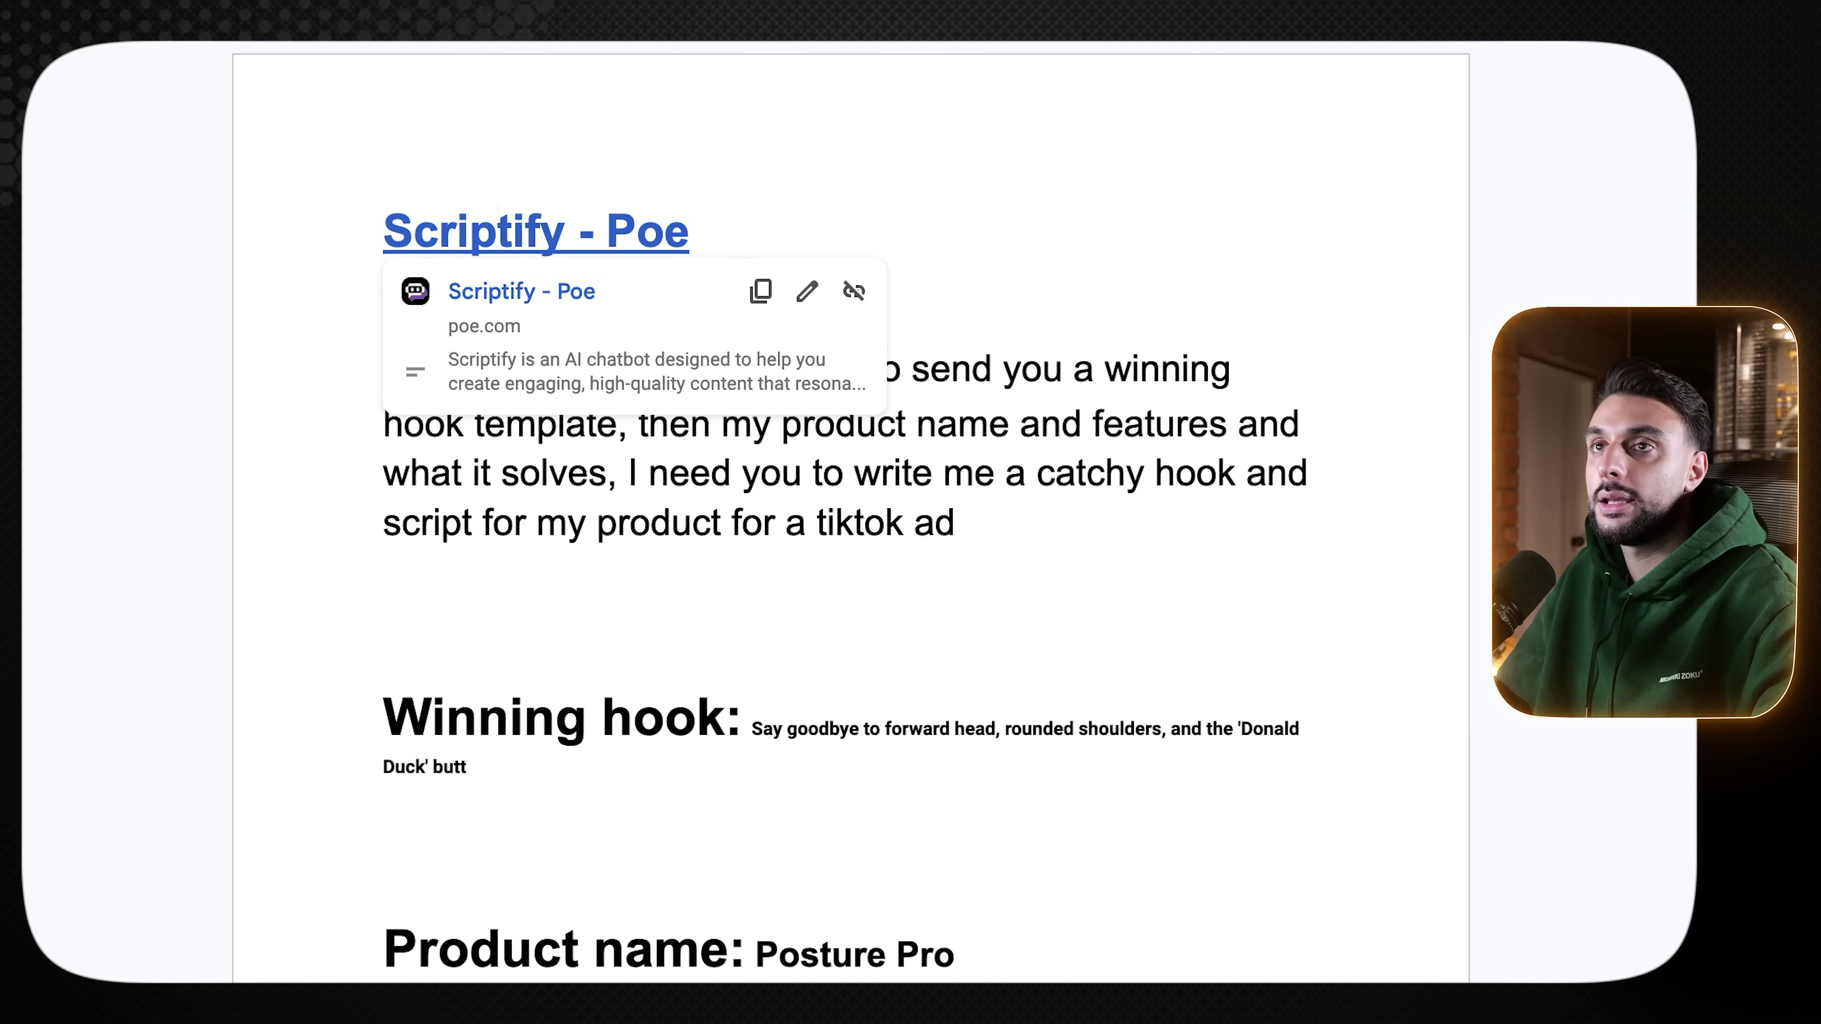
{"action": "left_click", "coordinate": [497, 228]}
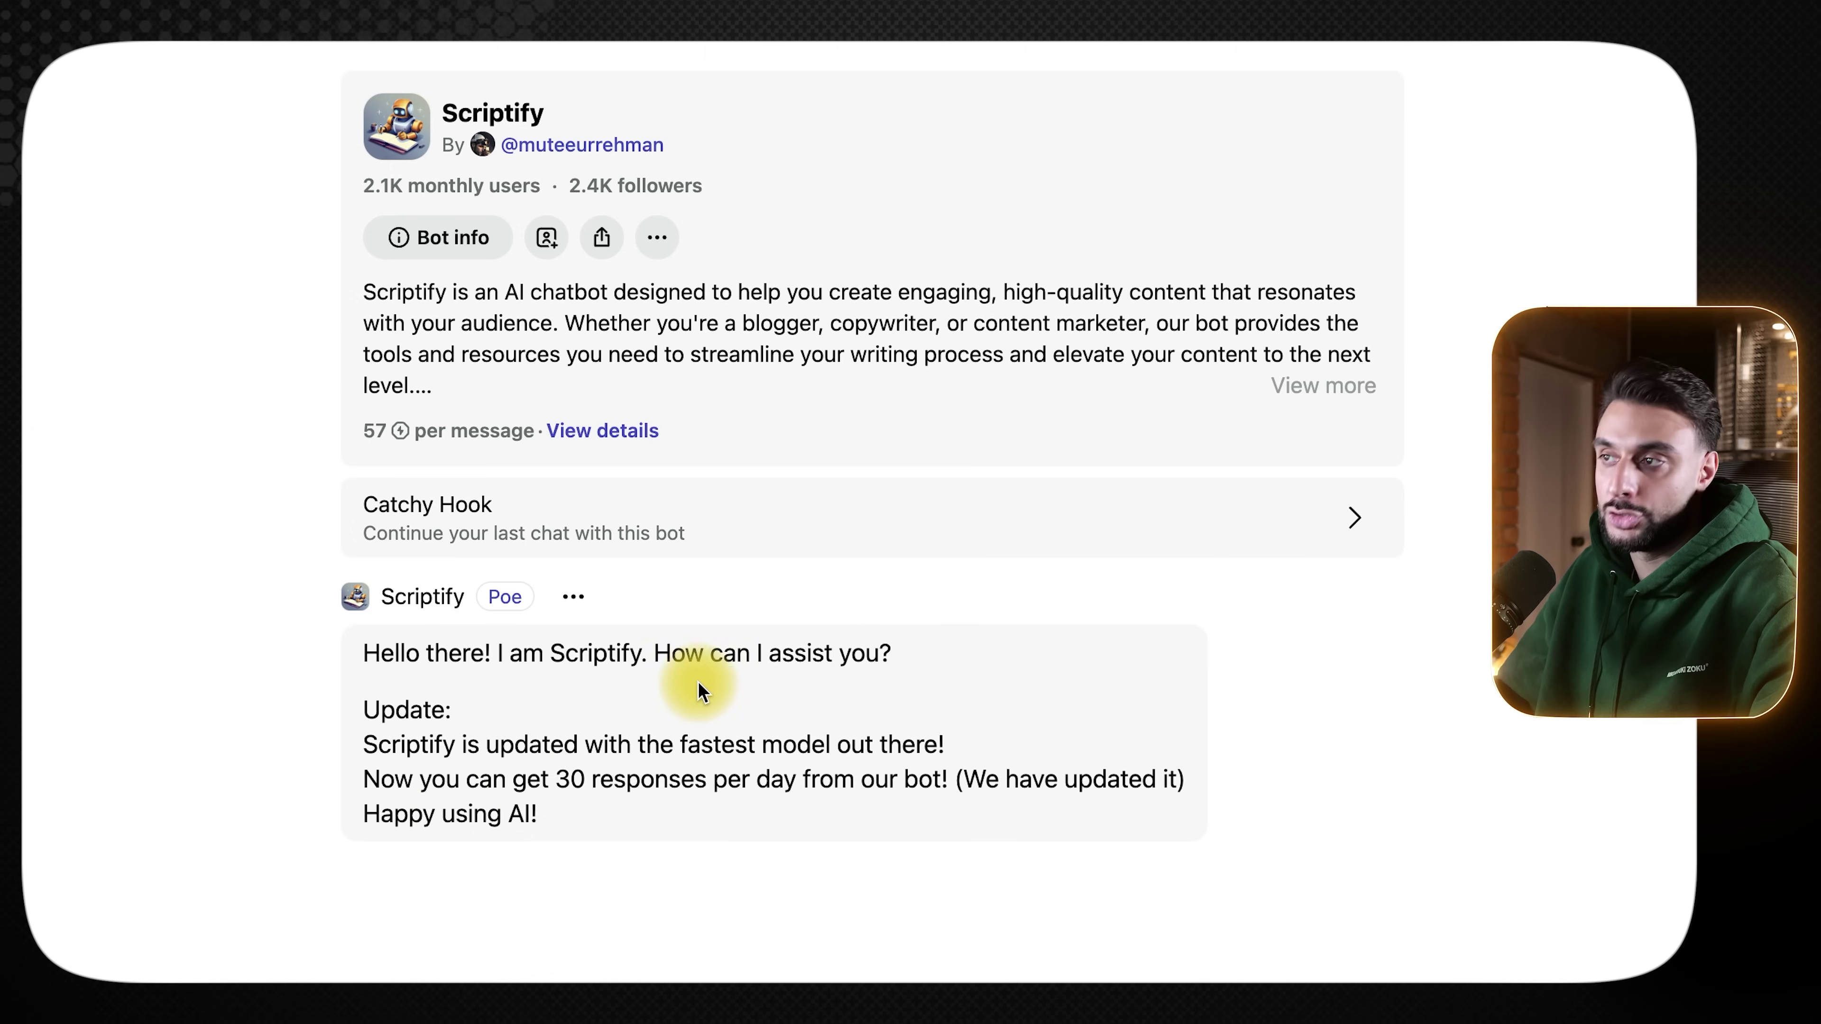
{"action": "left_click_drag", "start_coordinate": [685, 660], "coordinate": [909, 674]}
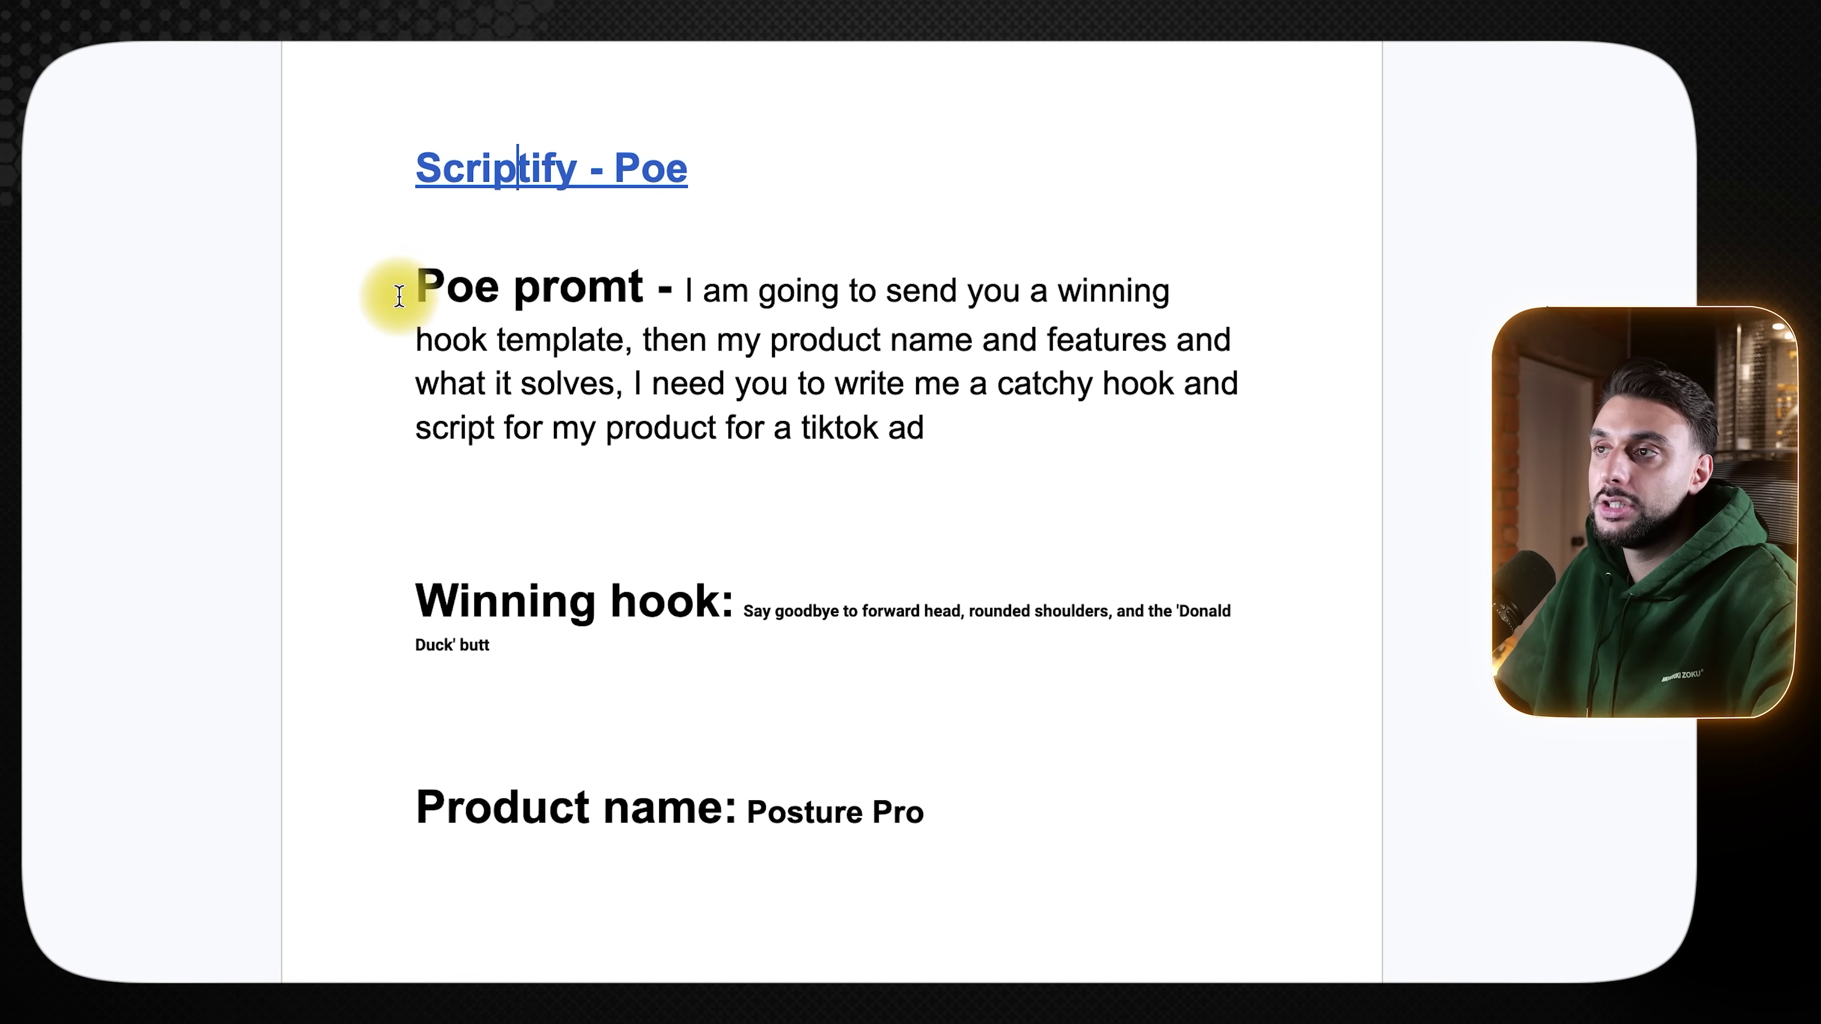
- Copy the Poe prompt text about the winning hook template and TikTok ad script from the document and send it to Scriptify
{"action": "left_click", "coordinate": [679, 292]}
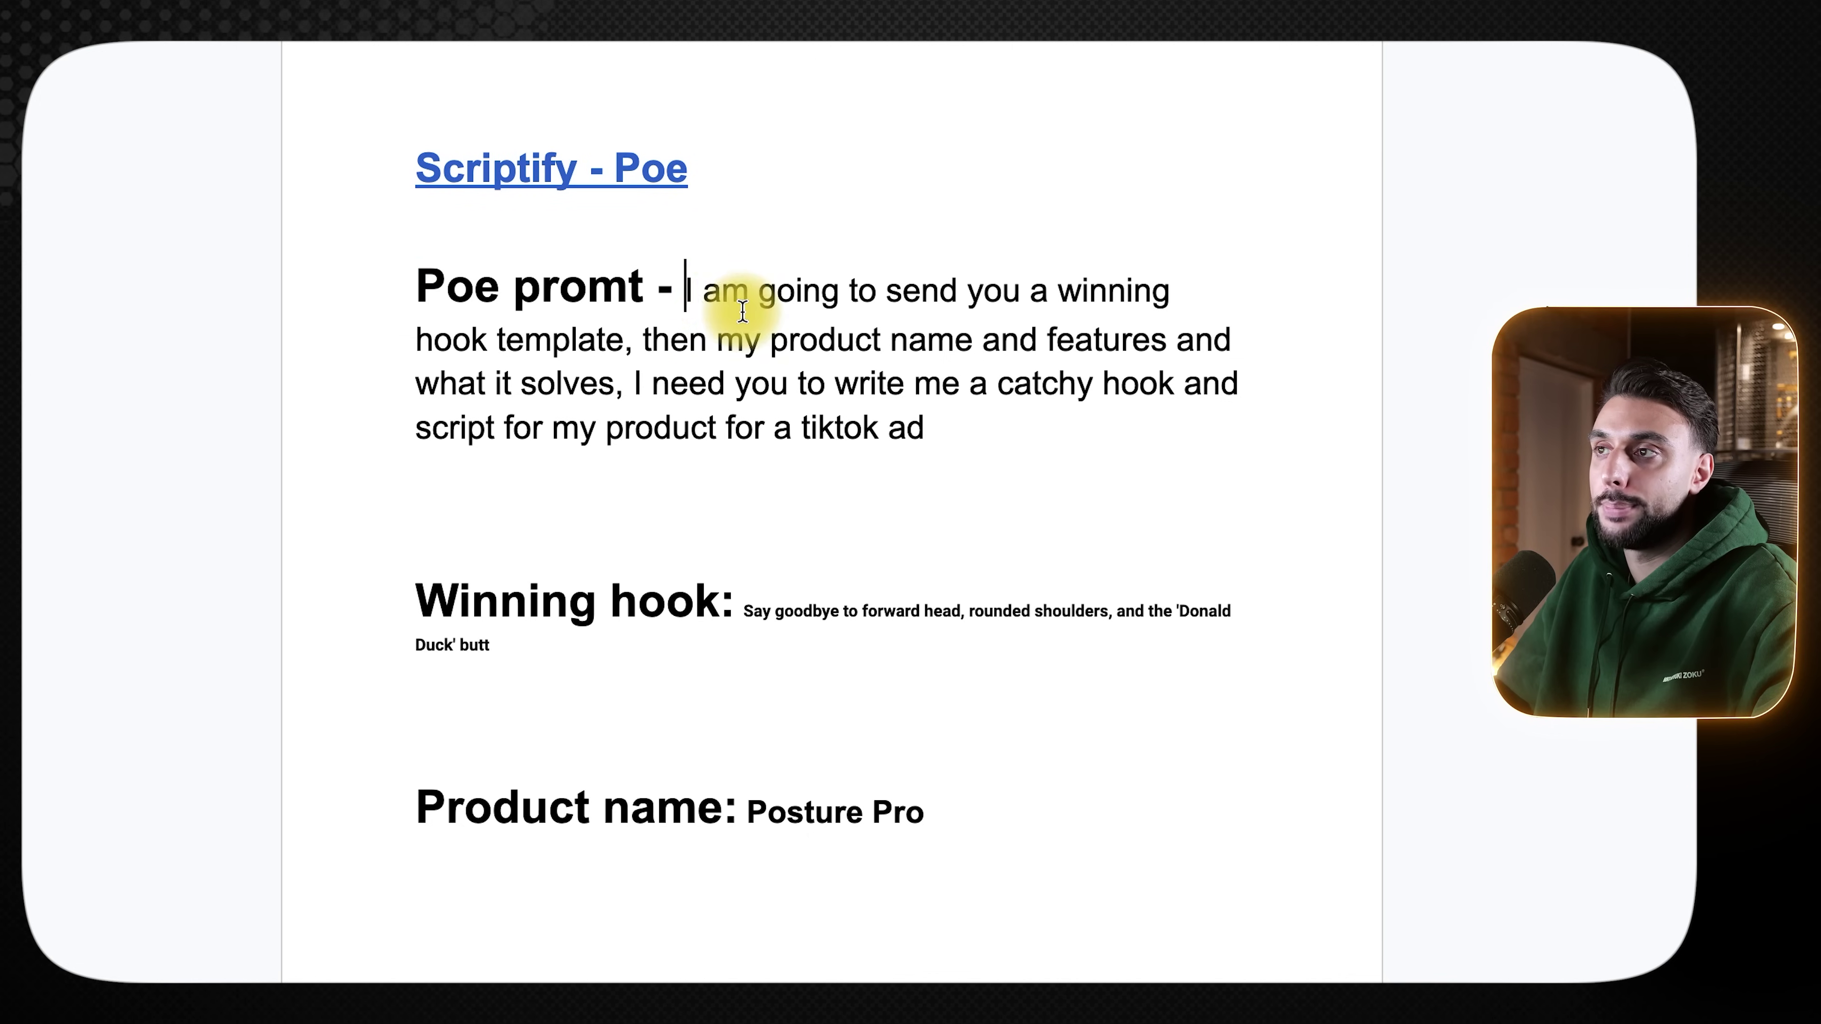
{"action": "left_click_drag", "start_coordinate": [681, 292], "coordinate": [987, 426]}
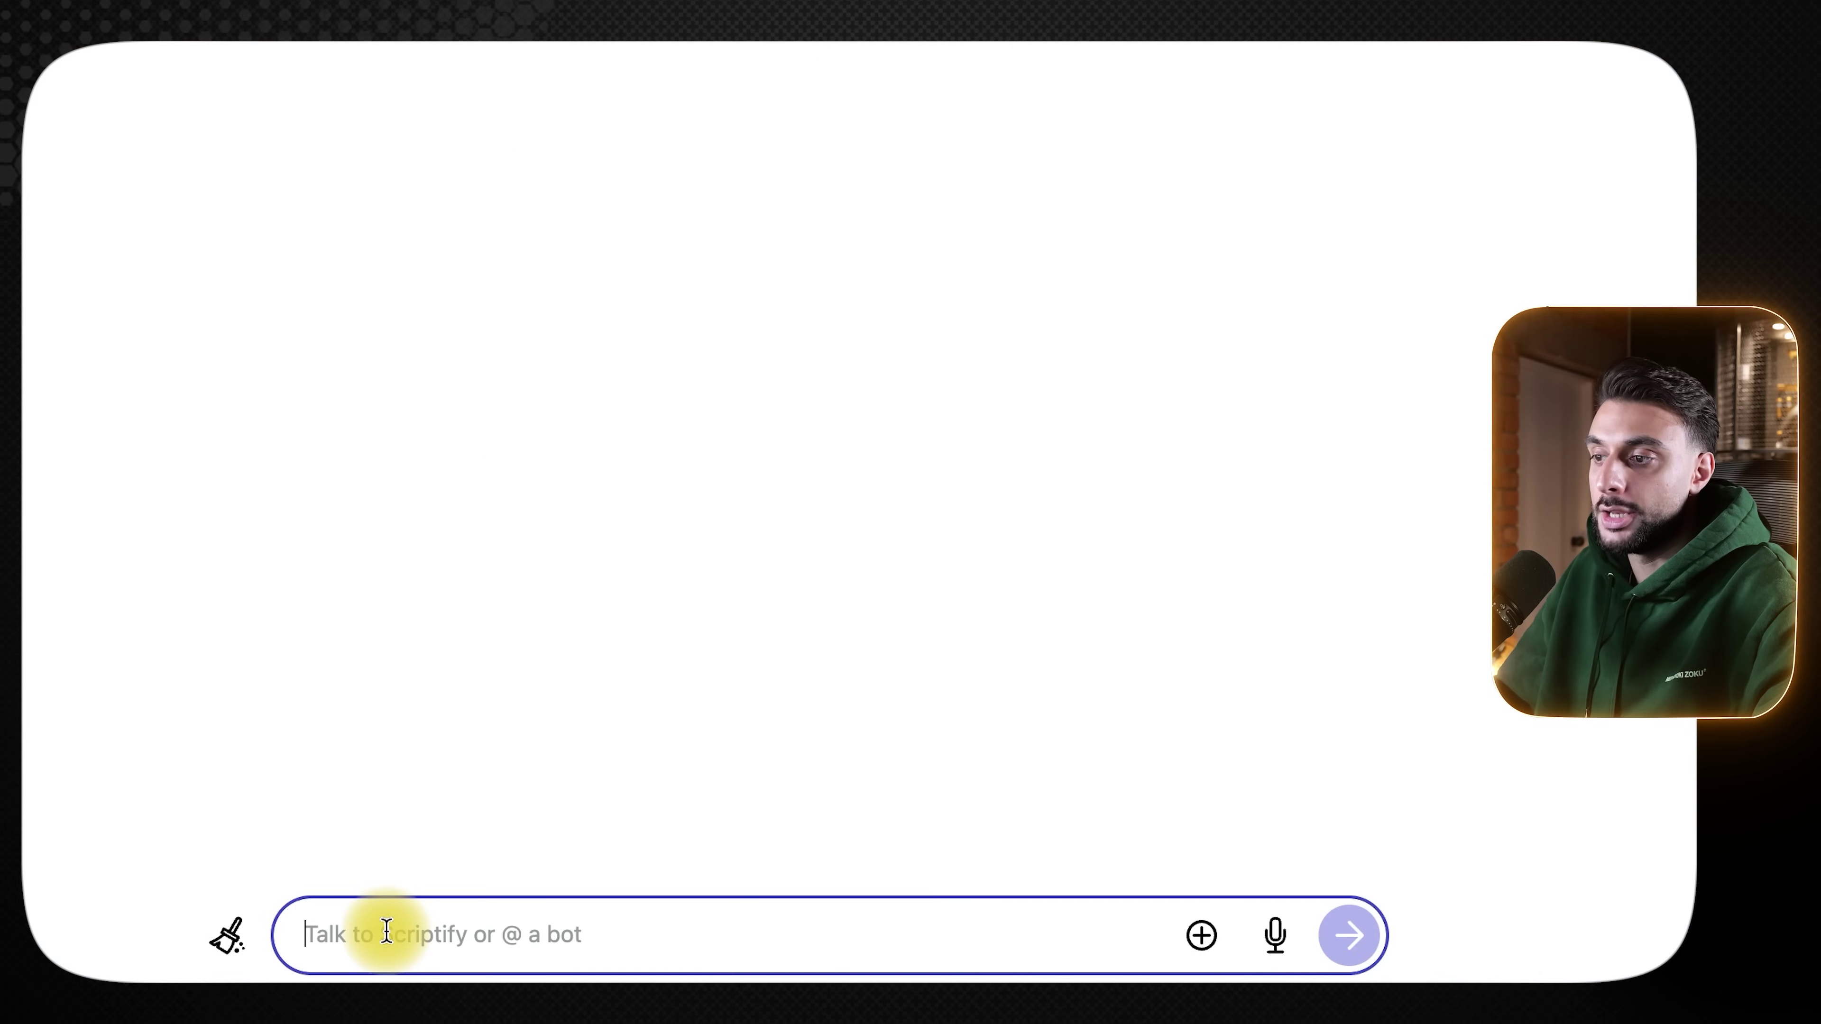
{"action": "type", "text": "I am going to send you a winning hook template, then my product name and features and what it solves, I need you to write me a catchy hook and script for my product for a tiktok ad"}
{"action": "key", "text": "Return"}
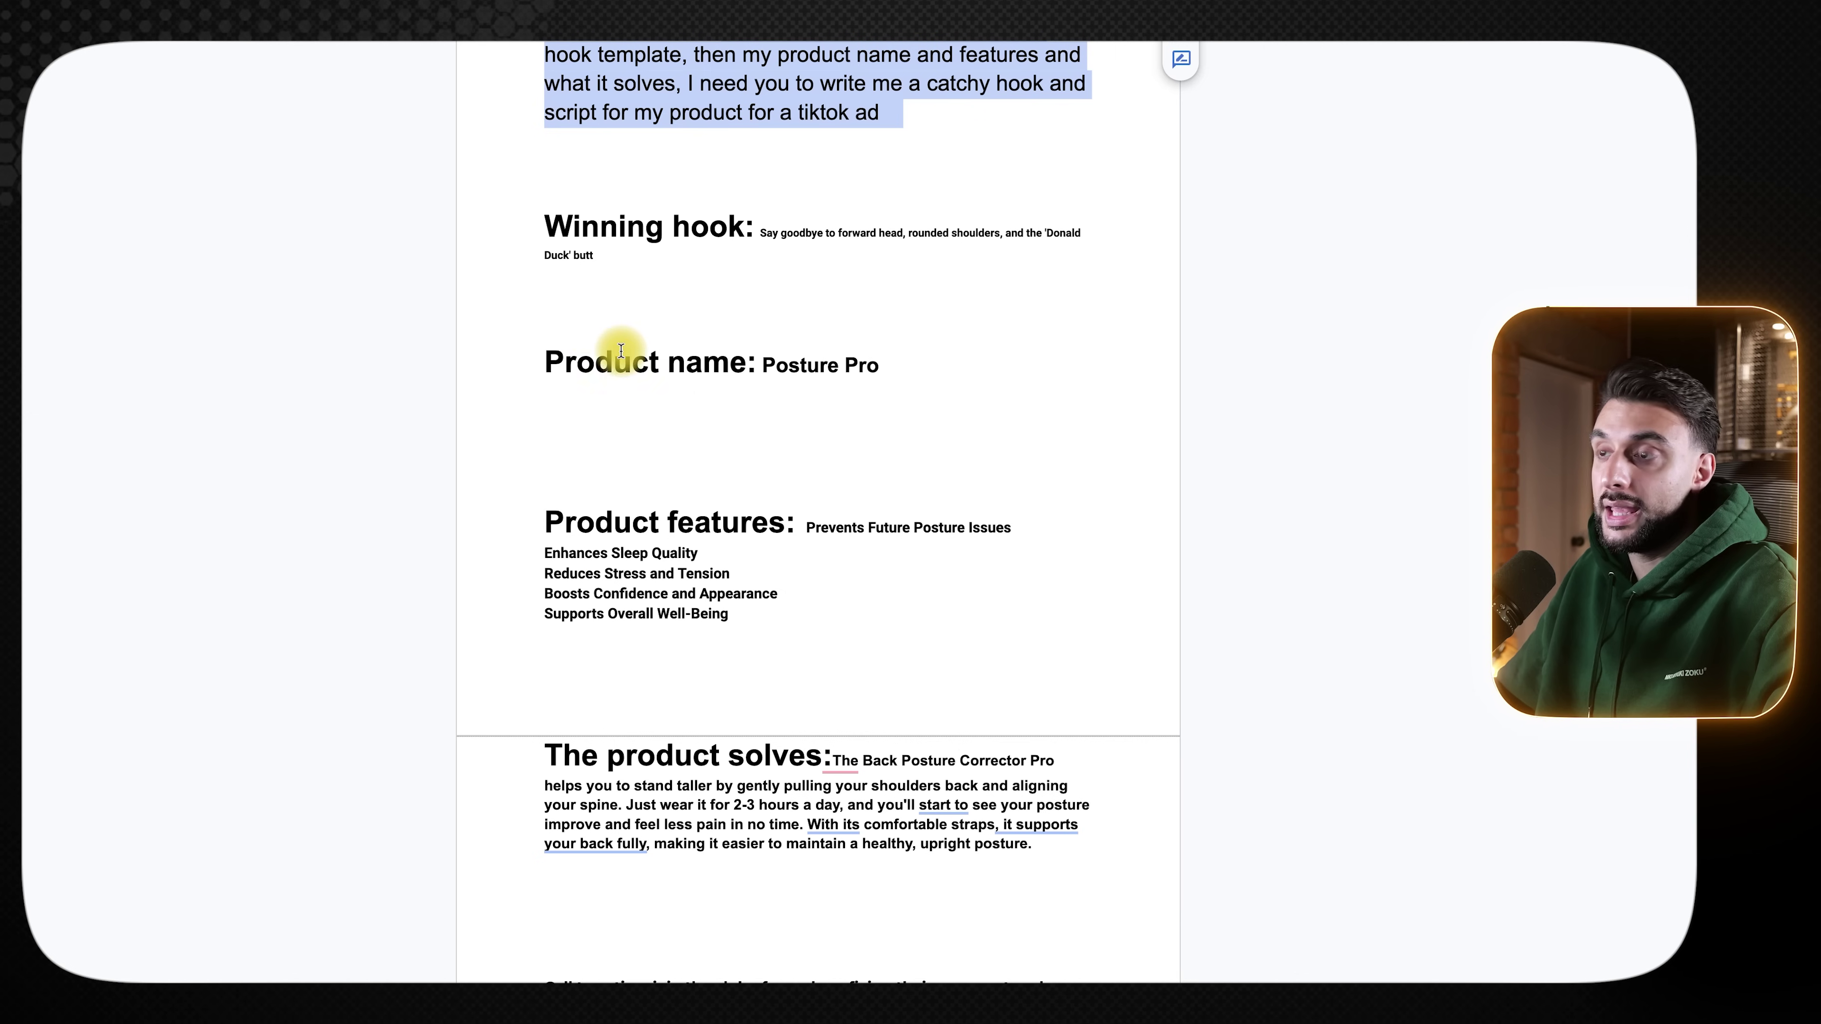
- Copy the winning hook, product name, features, problem solved and call to action from the document and send them to Scriptify
{"action": "left_click", "coordinate": [608, 320]}
{"action": "left_click_drag", "start_coordinate": [524, 208], "coordinate": [954, 980]}
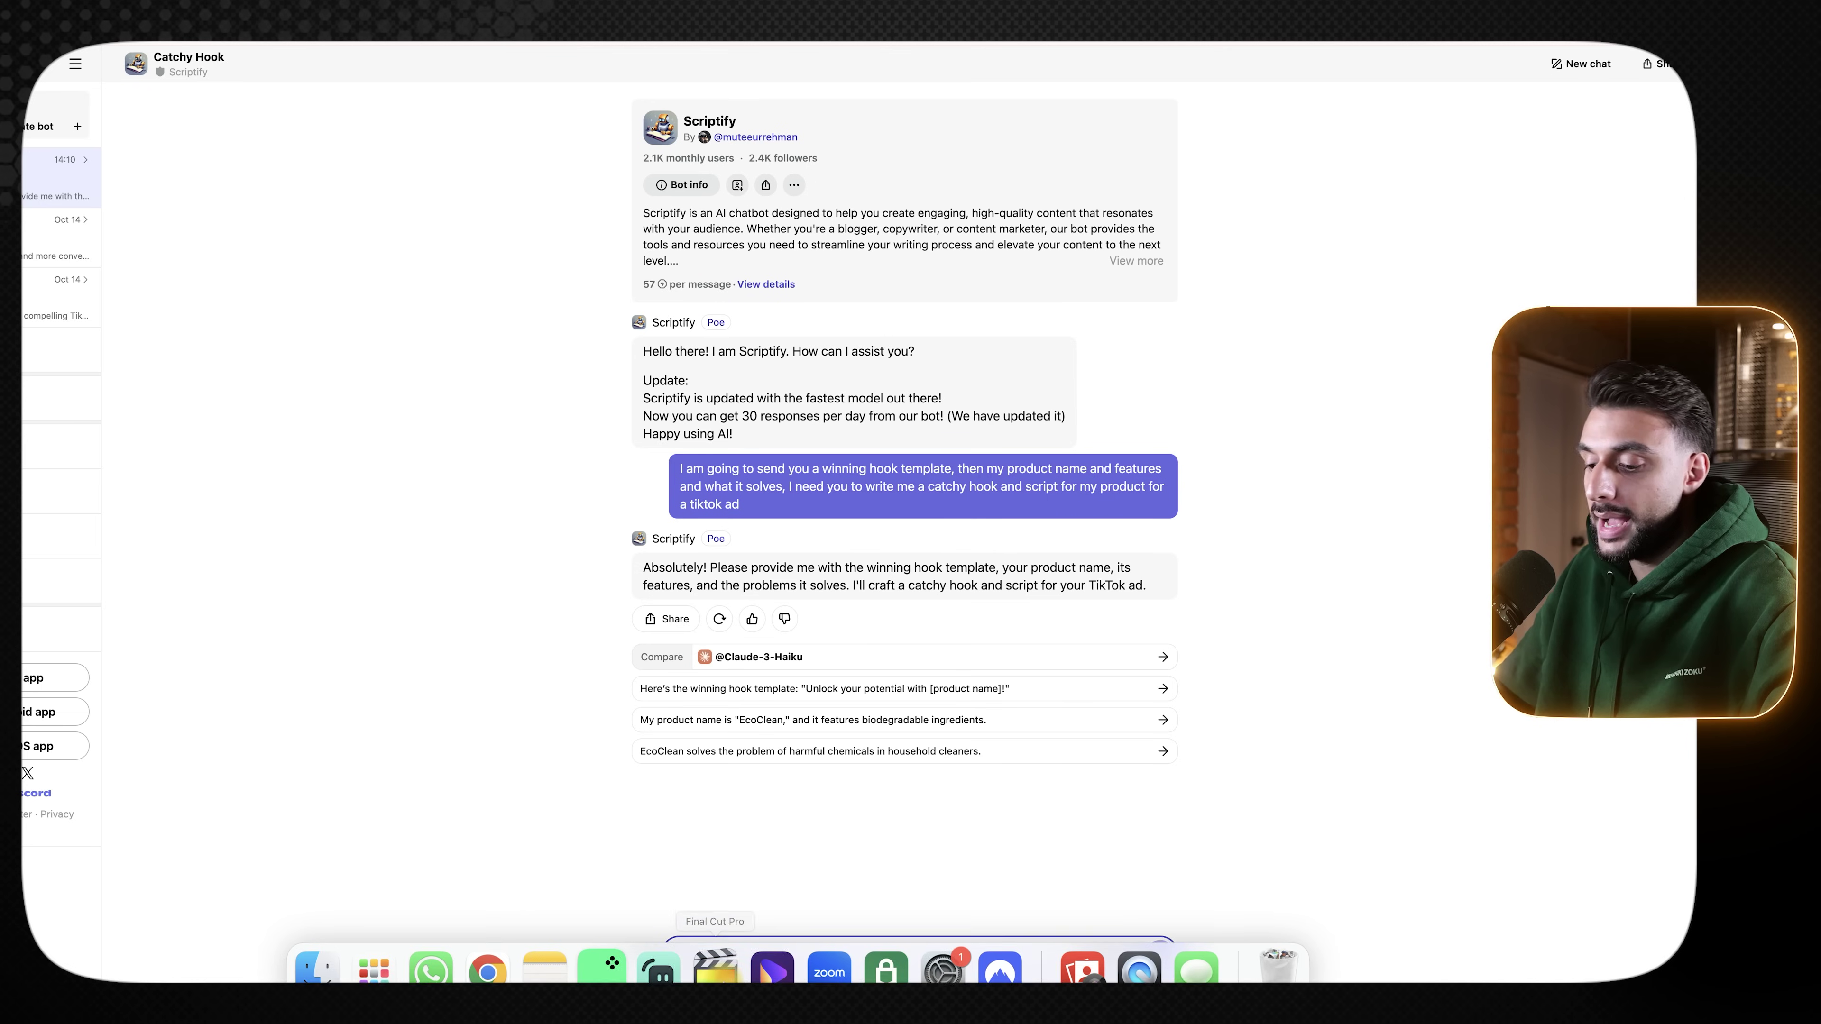
{"action": "key", "text": "super+v"}
{"action": "key", "text": "Return"}
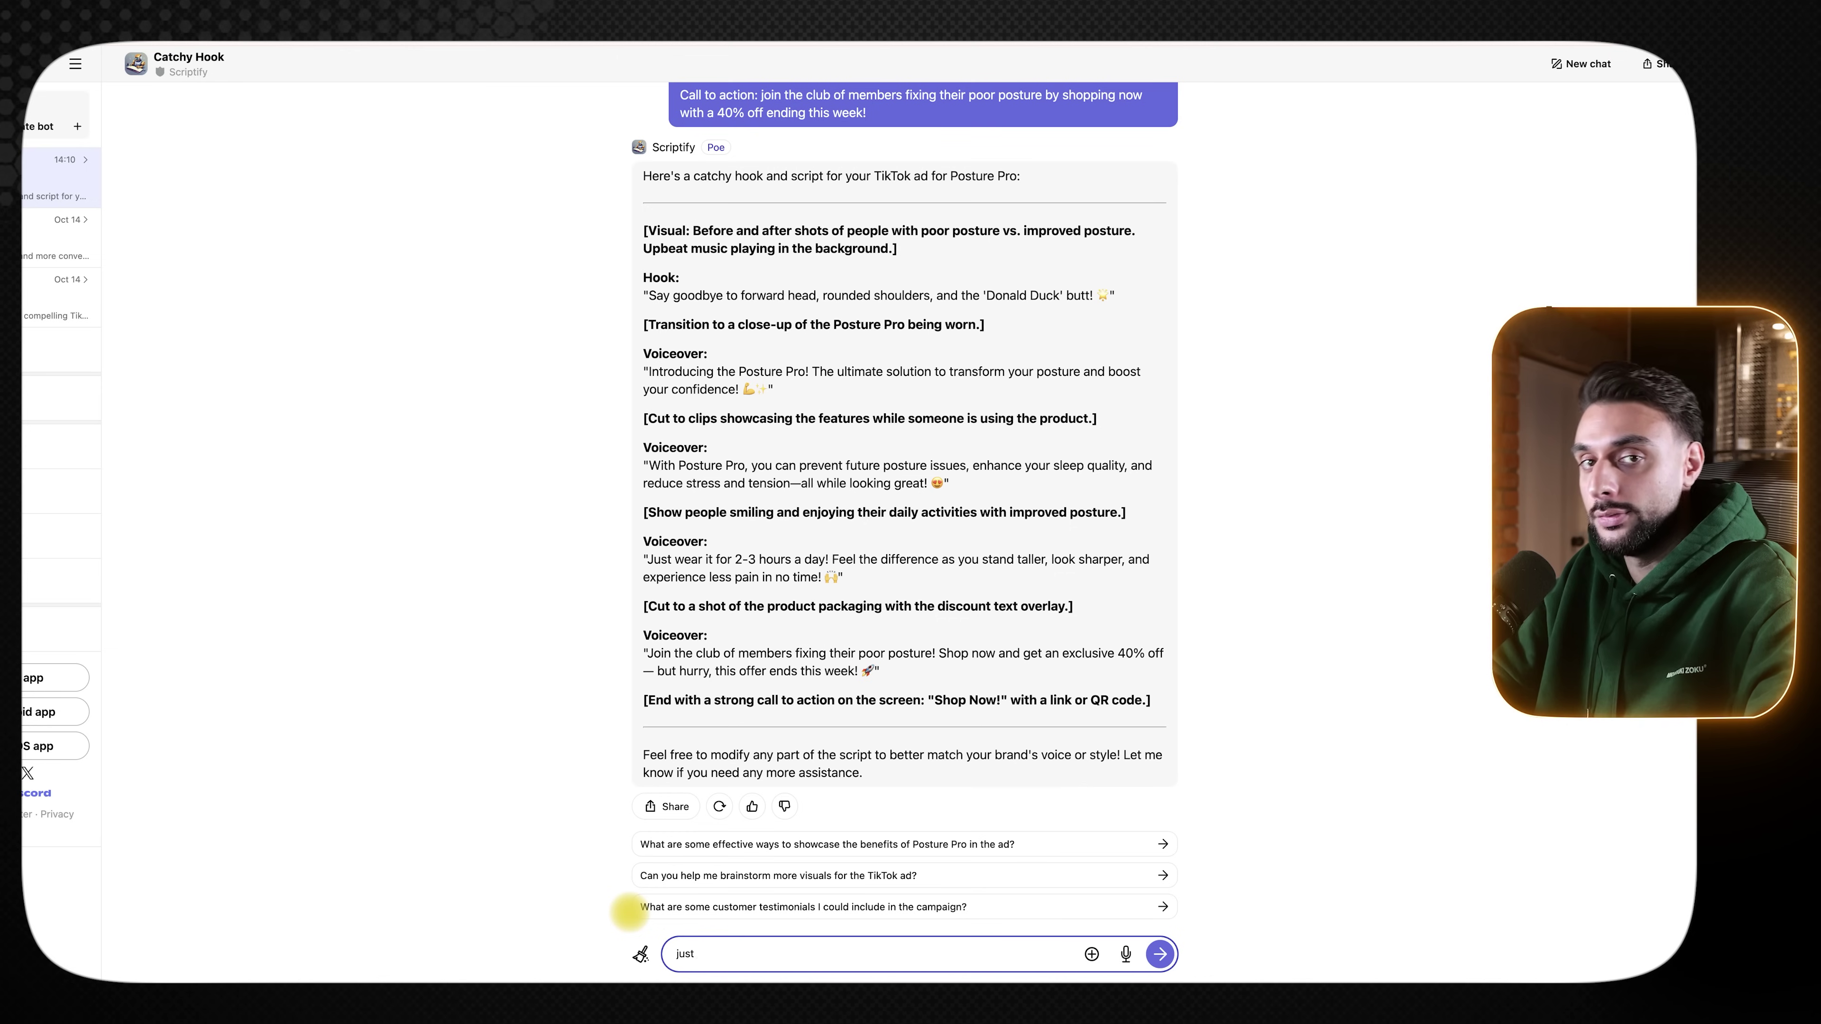
- Ask Scriptify to "just send me the voiceover" for the Posture Pro ad
{"action": "type", "text": "send me the voiceover"}
{"action": "key", "text": "Return"}
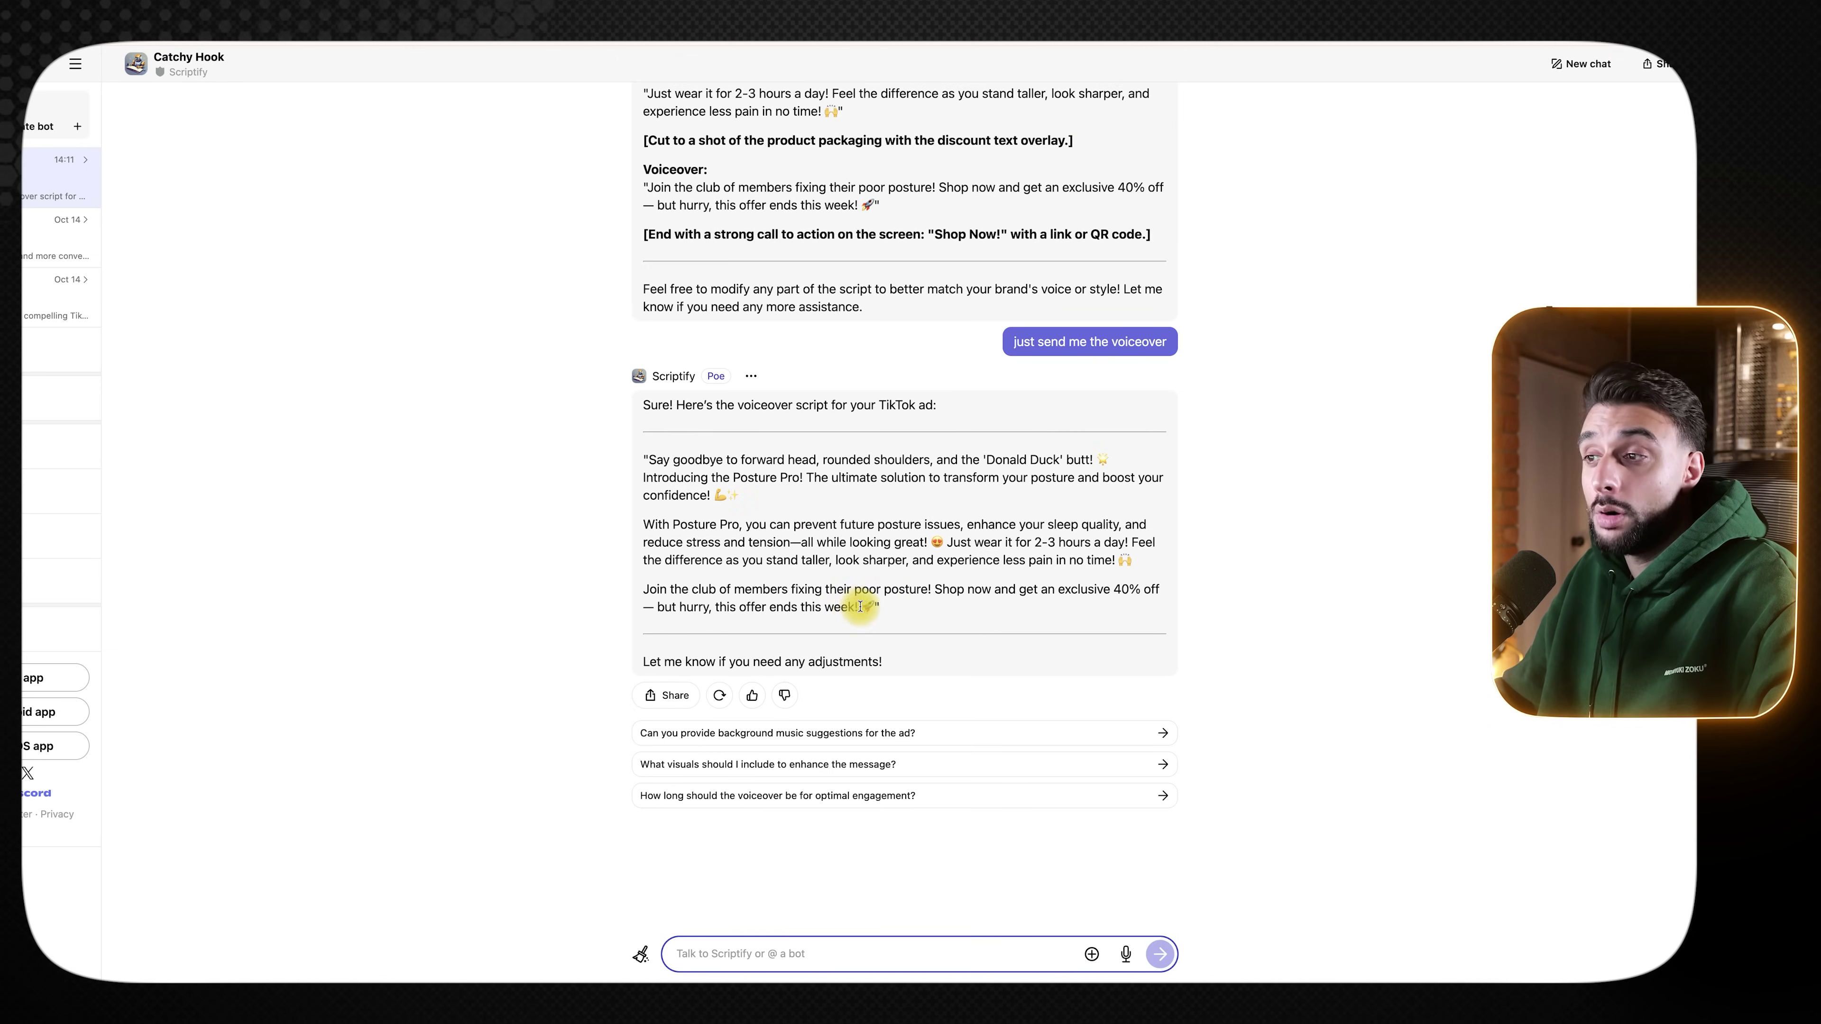
{"action": "left_click_drag", "start_coordinate": [920, 608], "coordinate": [643, 455]}
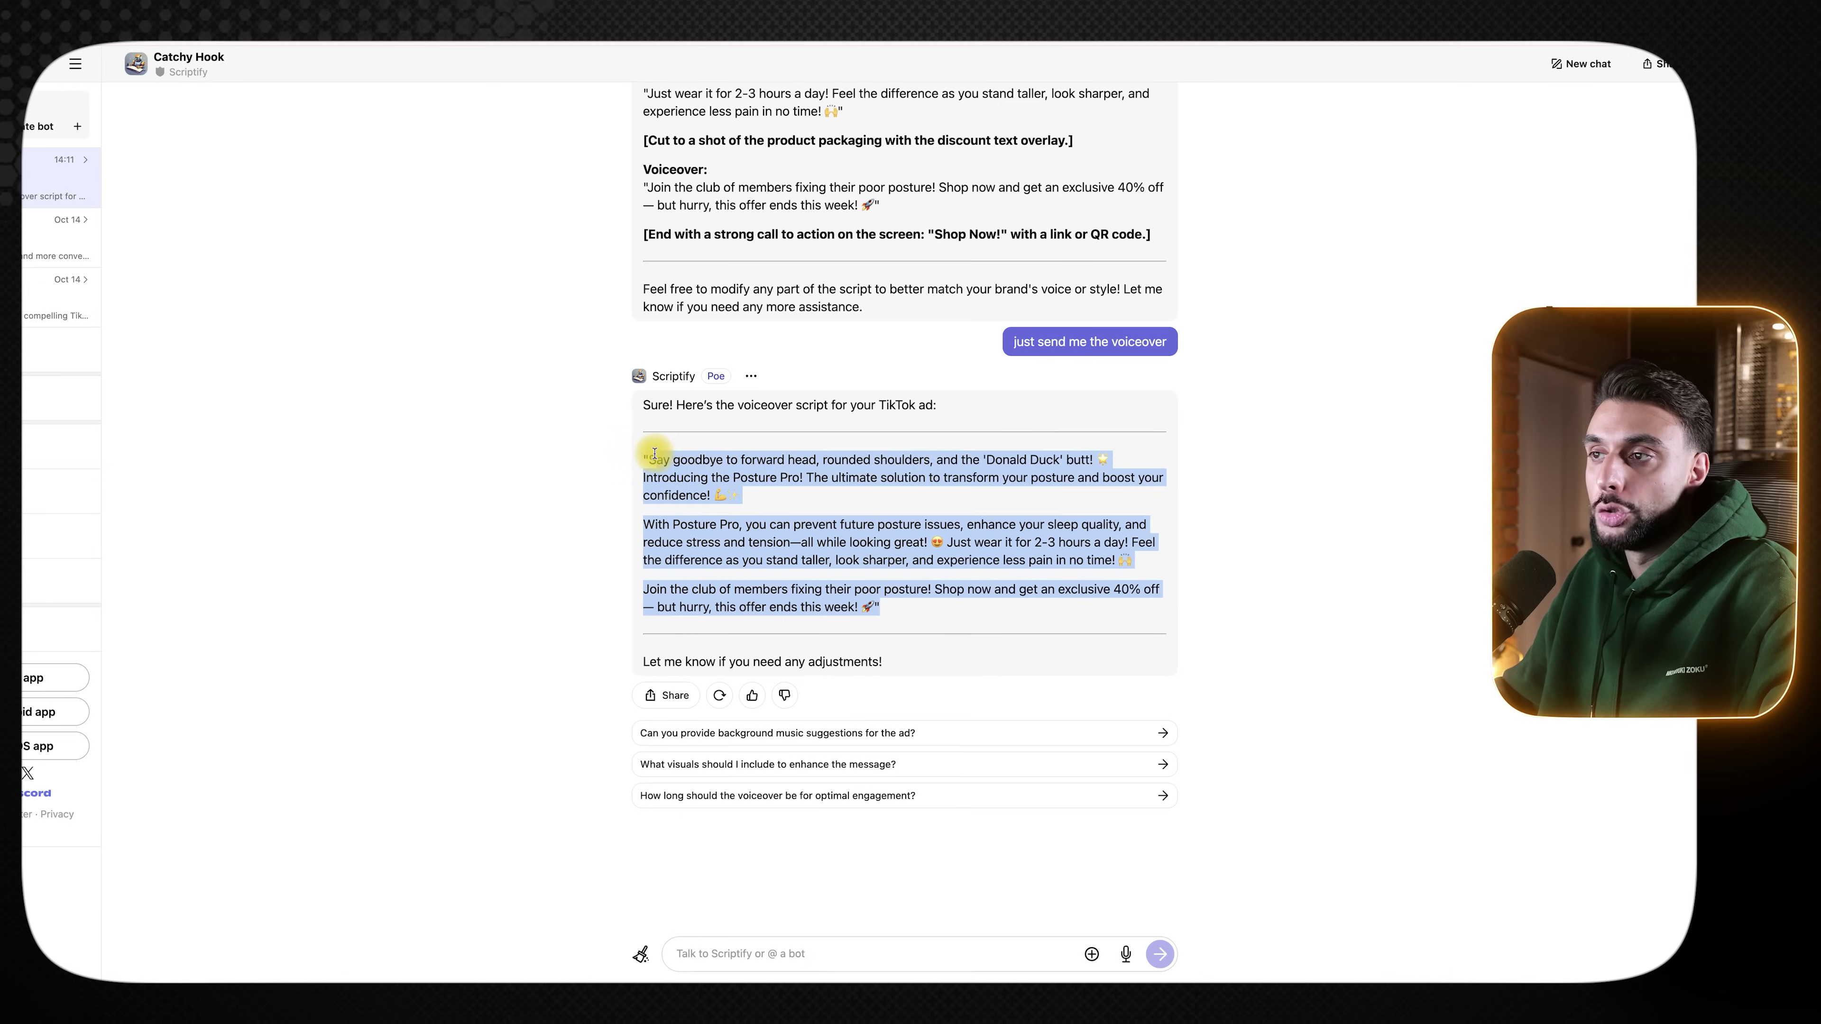
{"action": "left_click", "coordinate": [643, 455]}
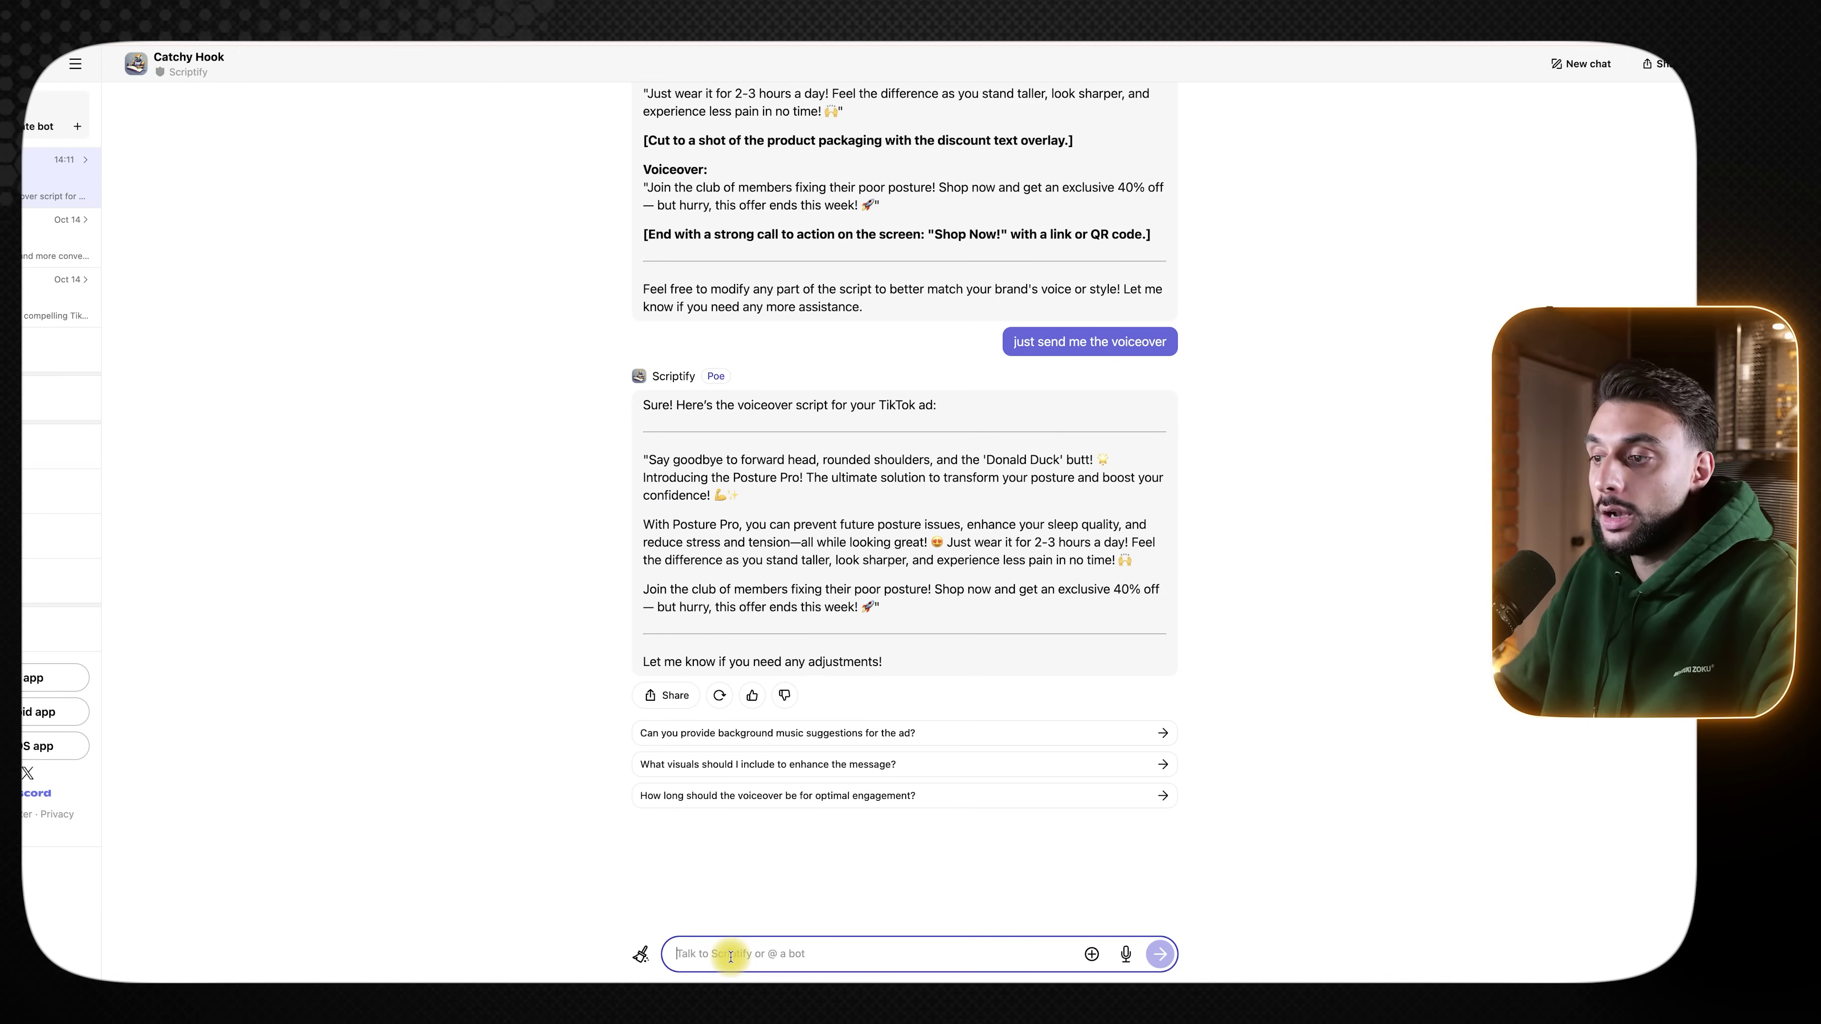
- Ask Scriptify to "make it longer and less salesy" and look over the rewritten voiceover
{"action": "type", "text": "make it longer and less salesy"}
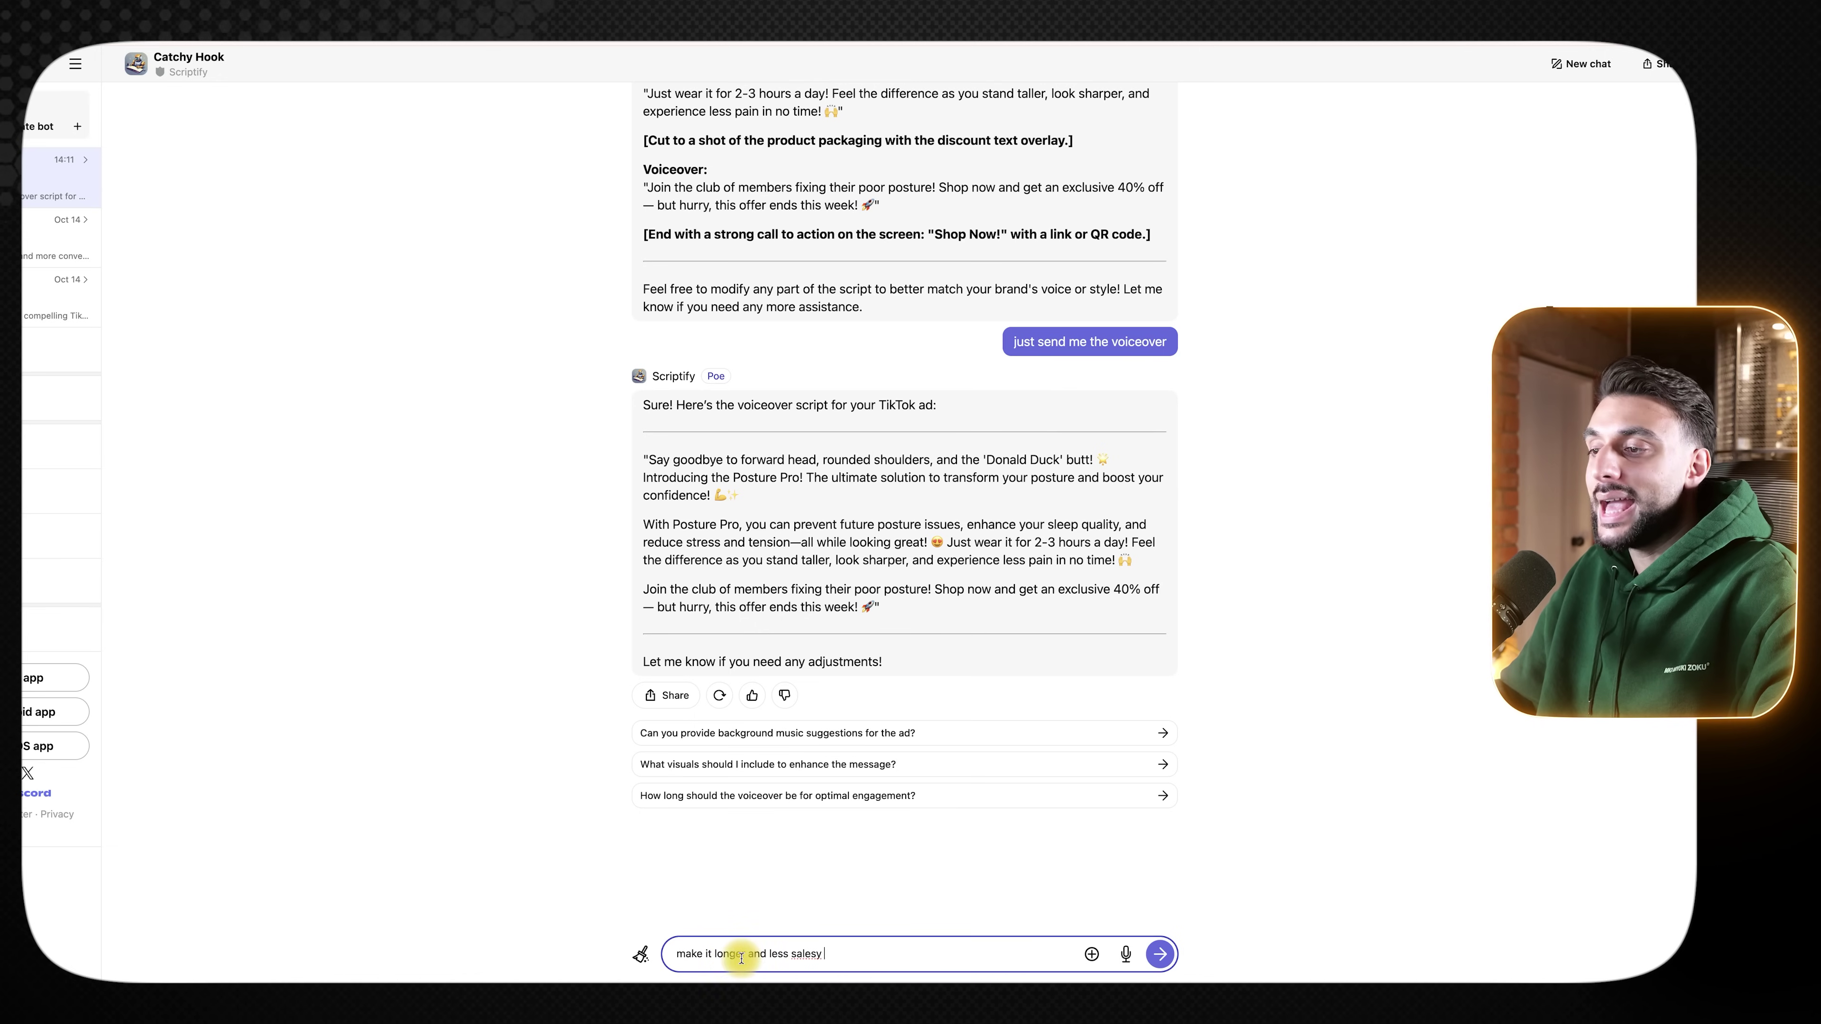
{"action": "key", "text": "Return"}
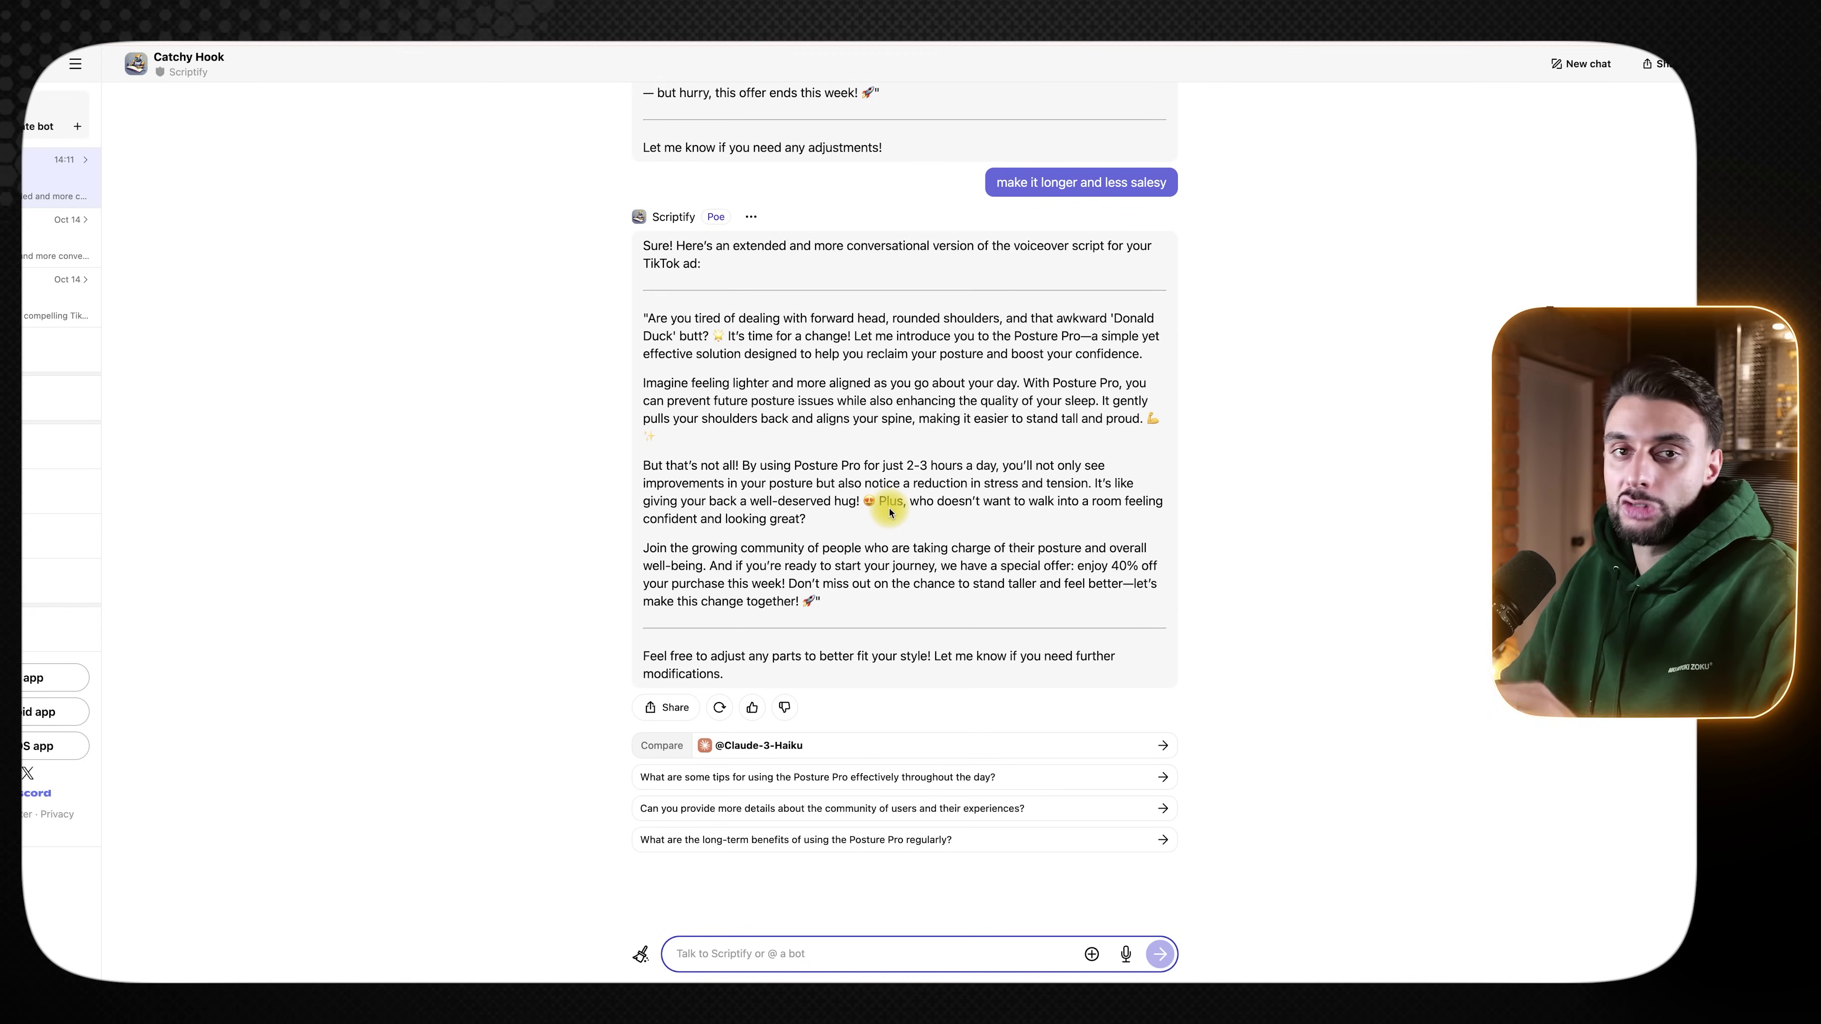
{"action": "left_click_drag", "start_coordinate": [647, 316], "coordinate": [919, 601]}
{"action": "left_click", "coordinate": [922, 606]}
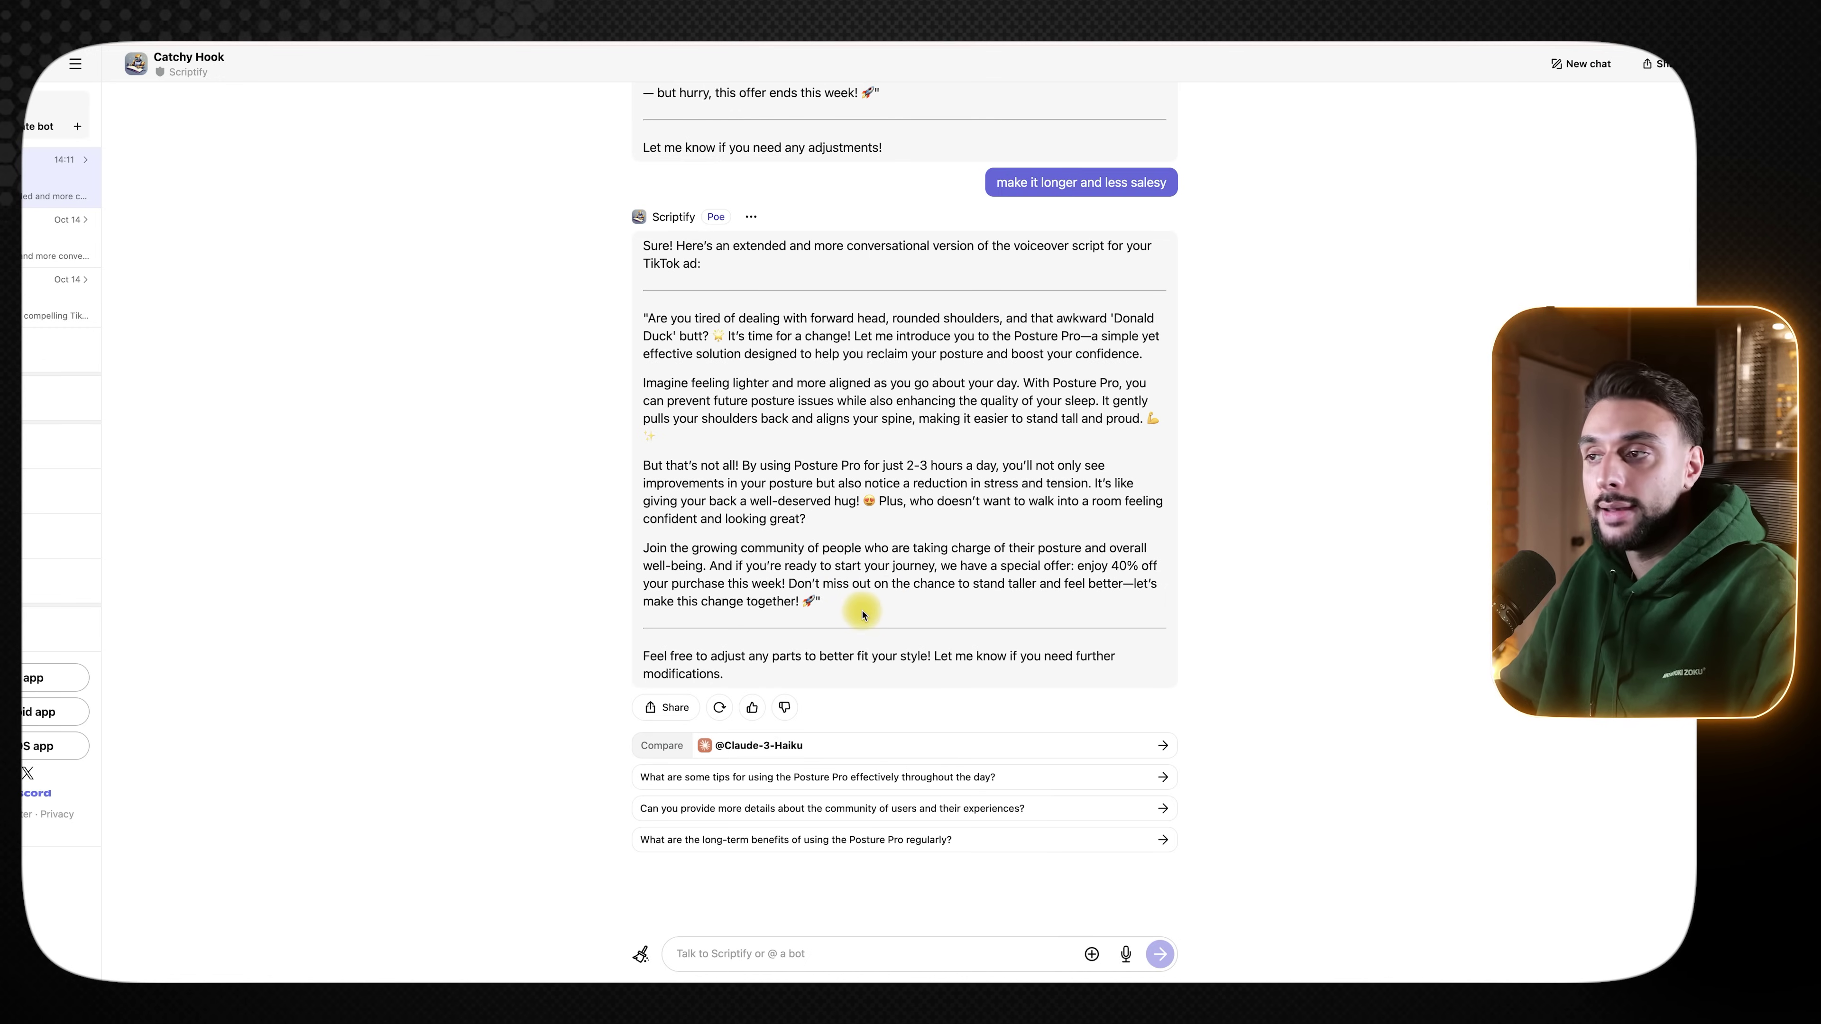
- Copy the longer voiceover into the document below the call to action, and replace its closing offer with the call-to-action wording
{"action": "left_click_drag", "start_coordinate": [832, 601], "coordinate": [660, 318]}
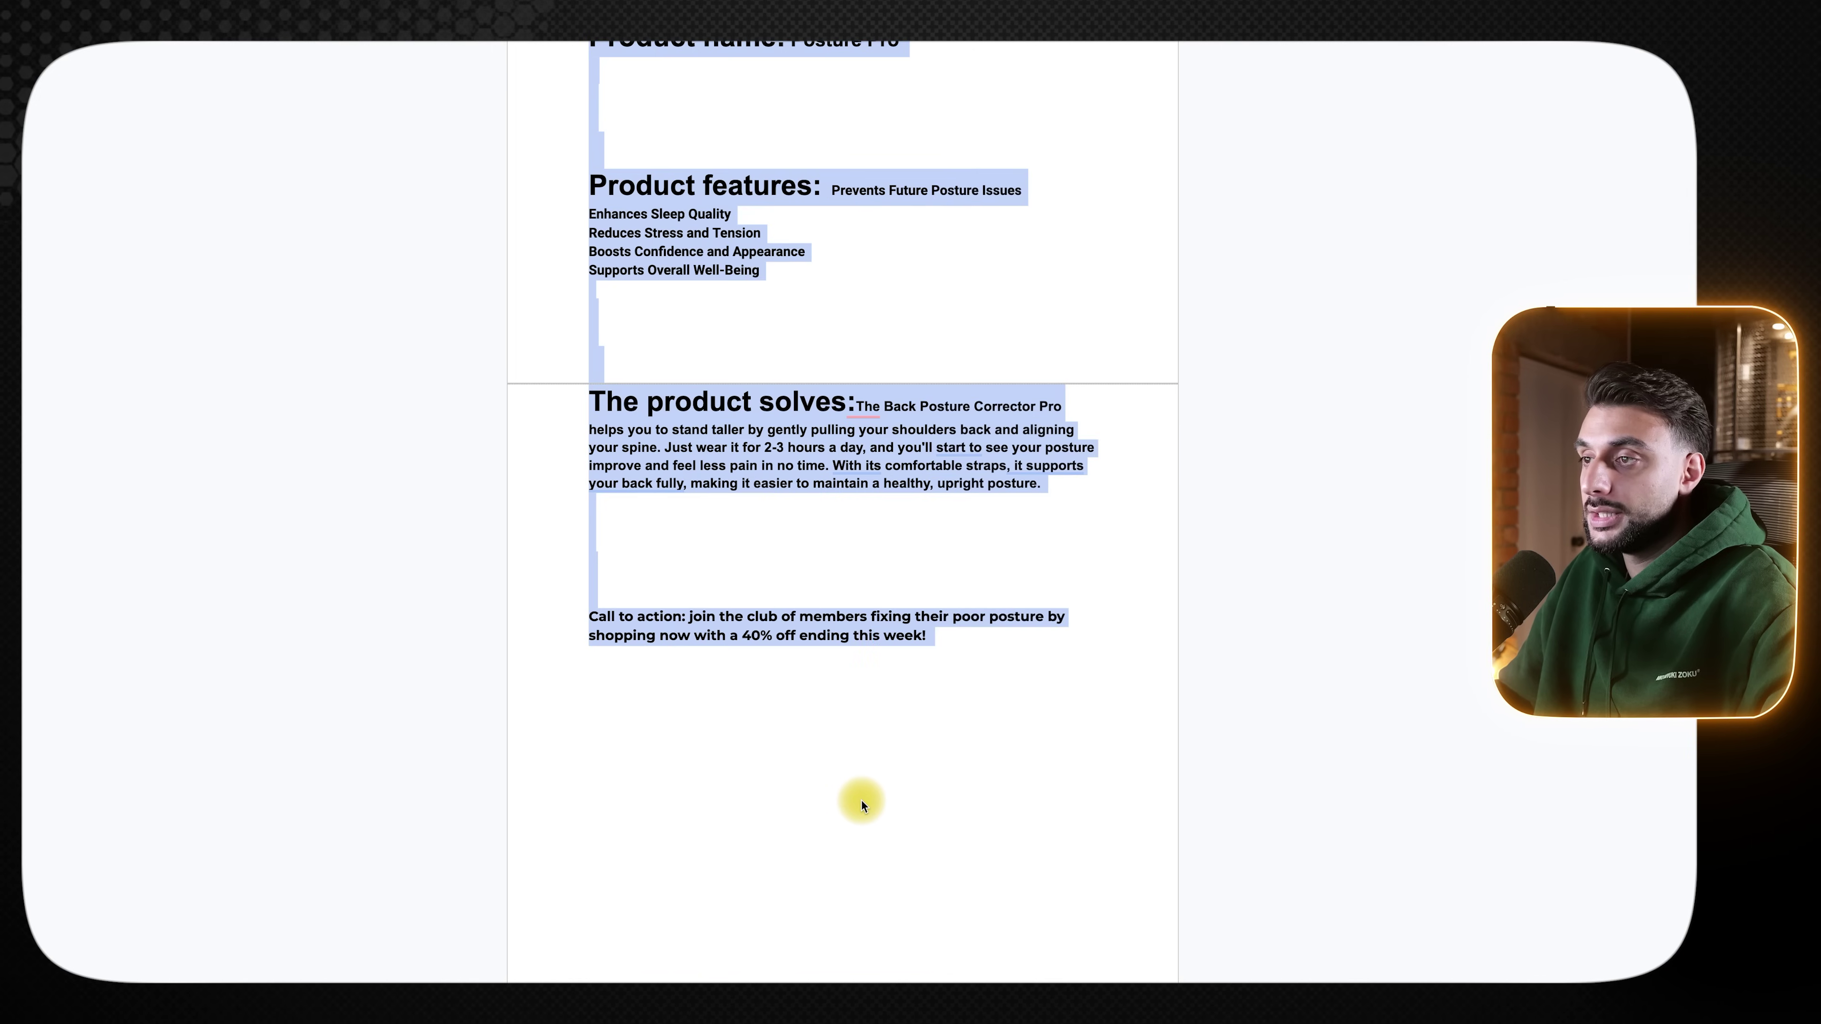
{"action": "left_click", "coordinate": [983, 793]}
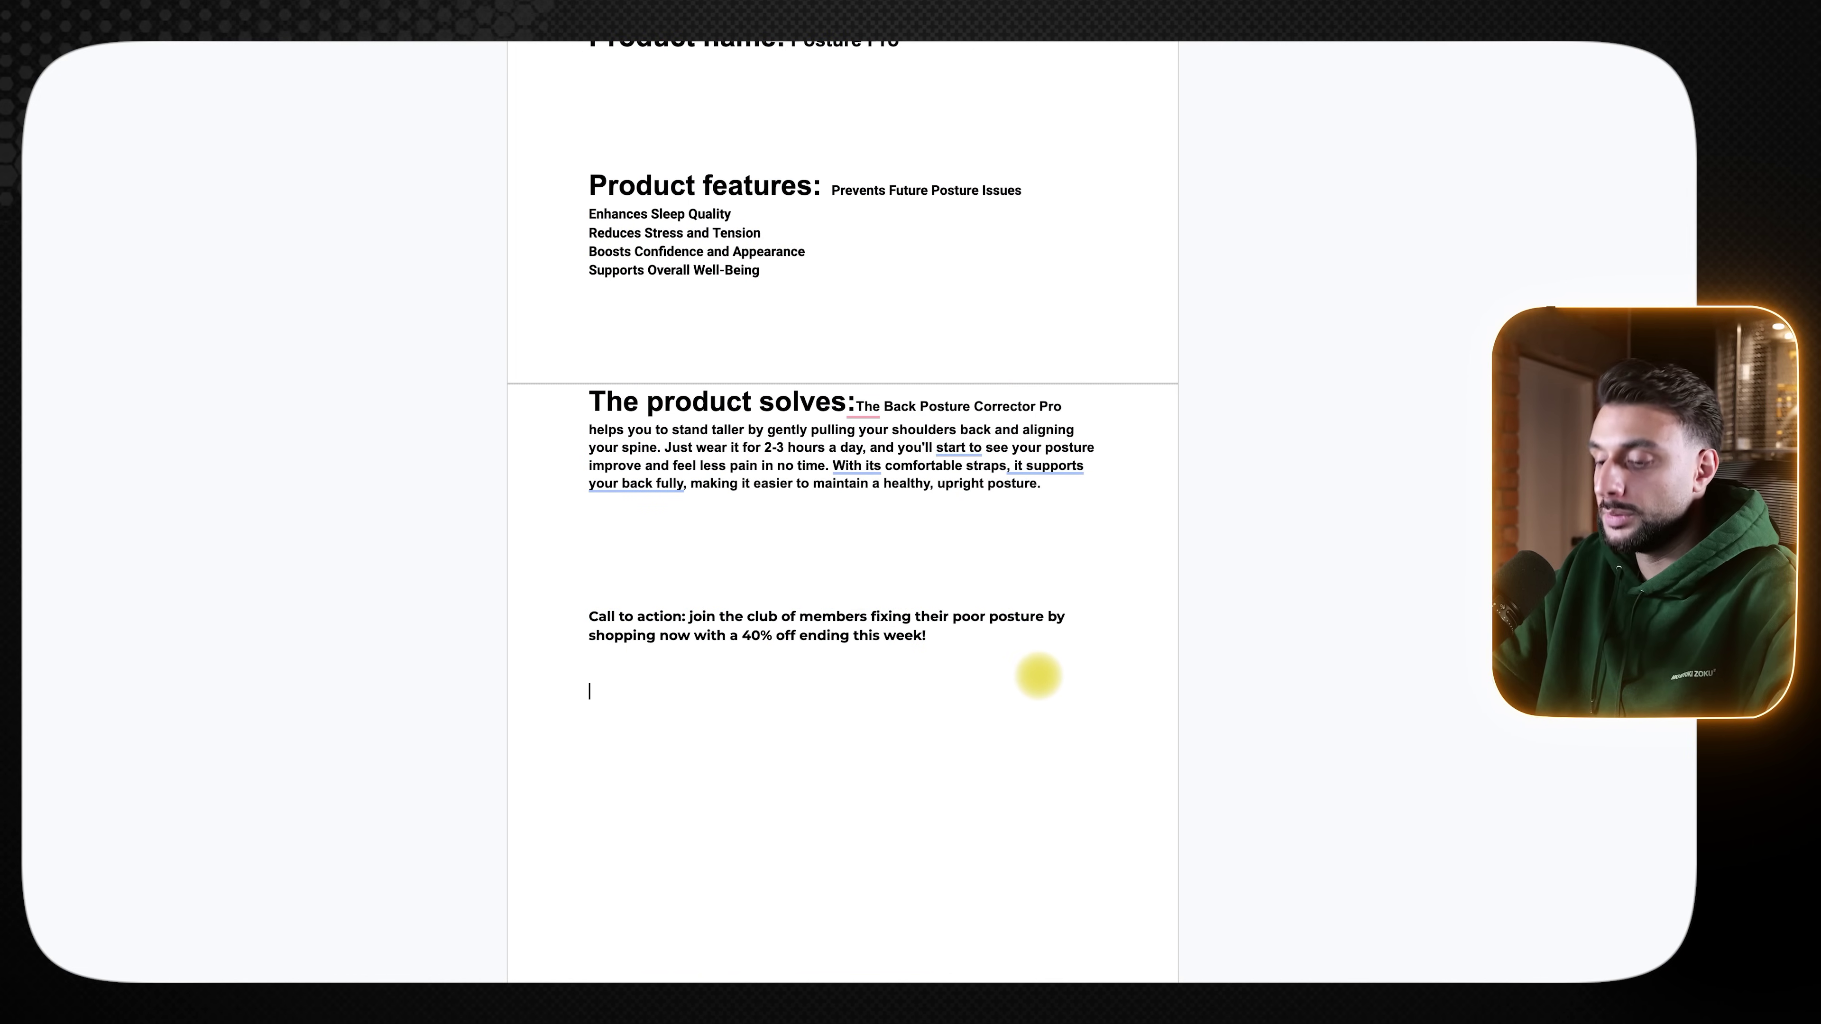
{"action": "type", "text": "\"Are you tired of dealing with forward head, rounded shoulders, and that awkward 'Donald Duck' butt? 🌟 It’s time for a change! Let me introduce you to the Posture Pro—a simple yet effective solution designed to help you reclaim your posture and boost your confidence. Imagine feeling lighter and more aligned as you go about your day. With Posture Pro, you can prevent future posture issues while also enhancing the quality of your sleep. It gently pulls your shoulders back and aligns your spine, making it easier to stand tall and proud. 💪✨ But that’s not all! By using Posture Pro for just 2-3 hours a day, you’ll not only see improvements in your posture but also notice a reduction in stress and tension. It’s like giving your back a well-deserved hug! 😍 Plus, who doesn’t want to walk into a room feeling confident and looking great? Join the growing community of people who are taking charge of their posture and overall well-being. And if you’re ready to start your journey, we have a special offer: enjoy 40% off your purchase this week! Don’t miss out on the chance to stand taller and feel better—let’s make this change together! 🚀 \""}
{"action": "left_click_drag", "start_coordinate": [1038, 676], "coordinate": [1009, 623]}
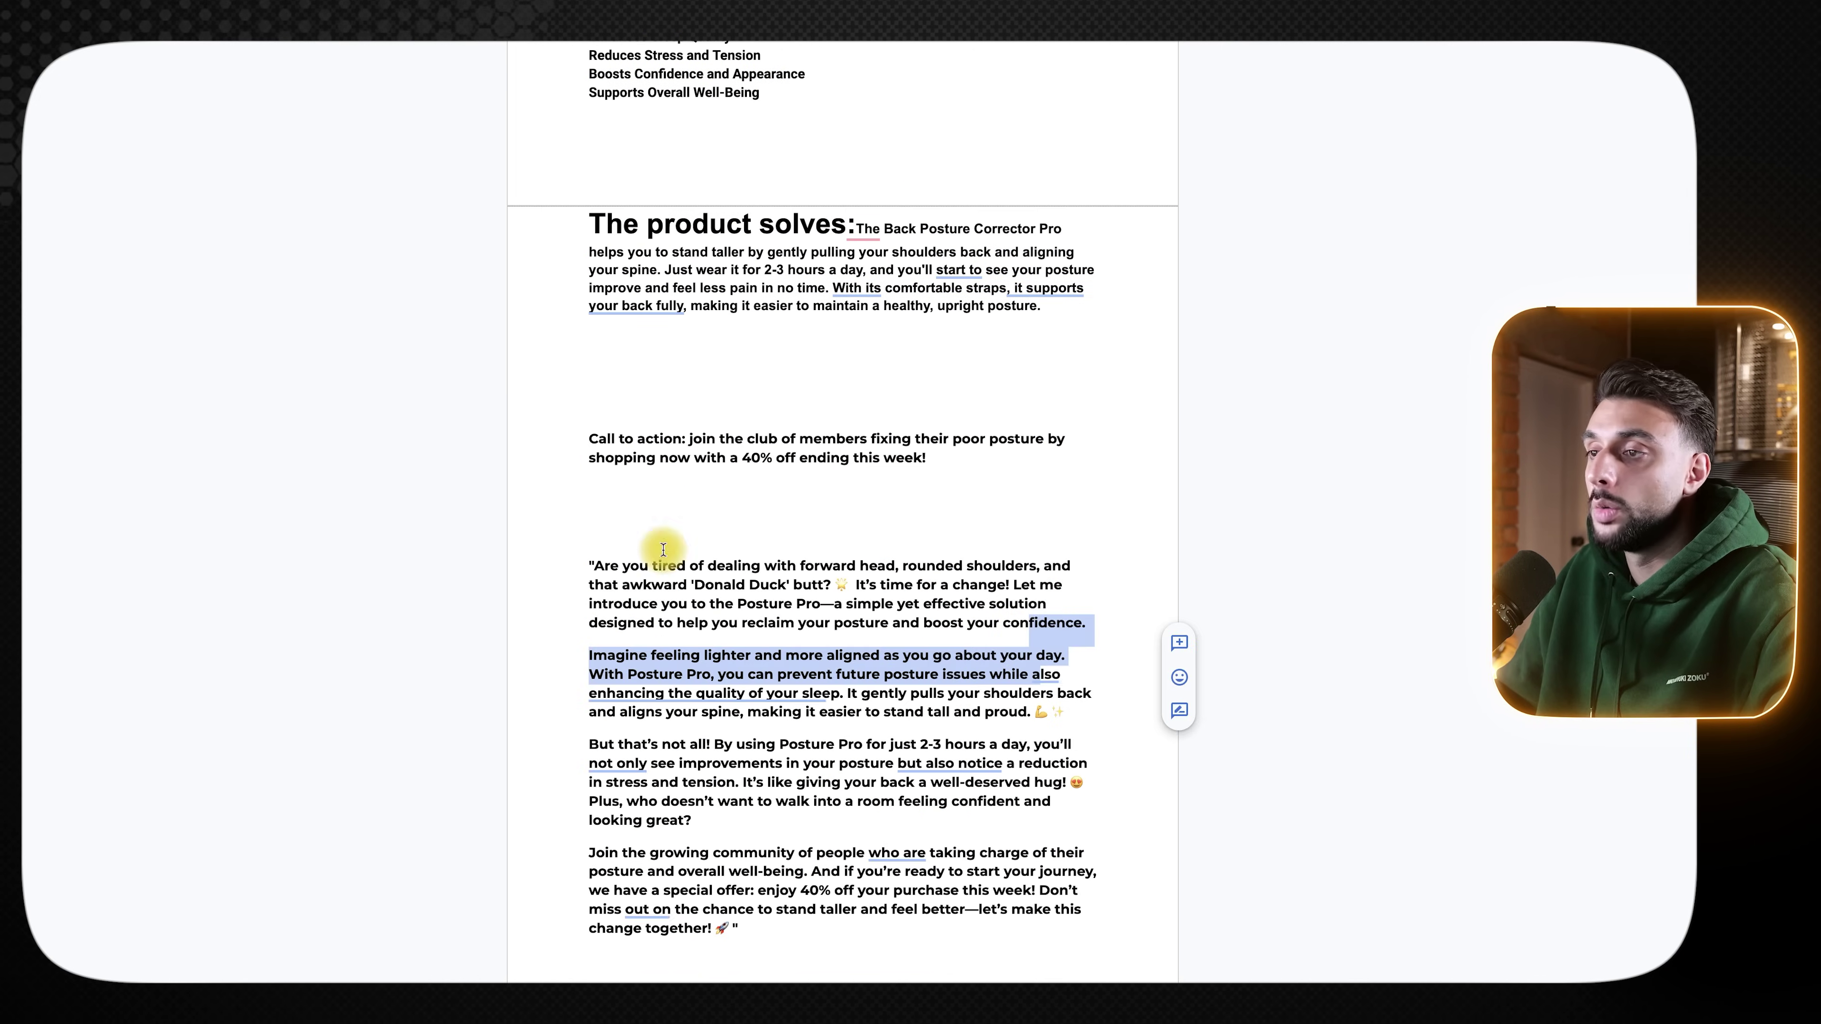
{"action": "left_click", "coordinate": [633, 631]}
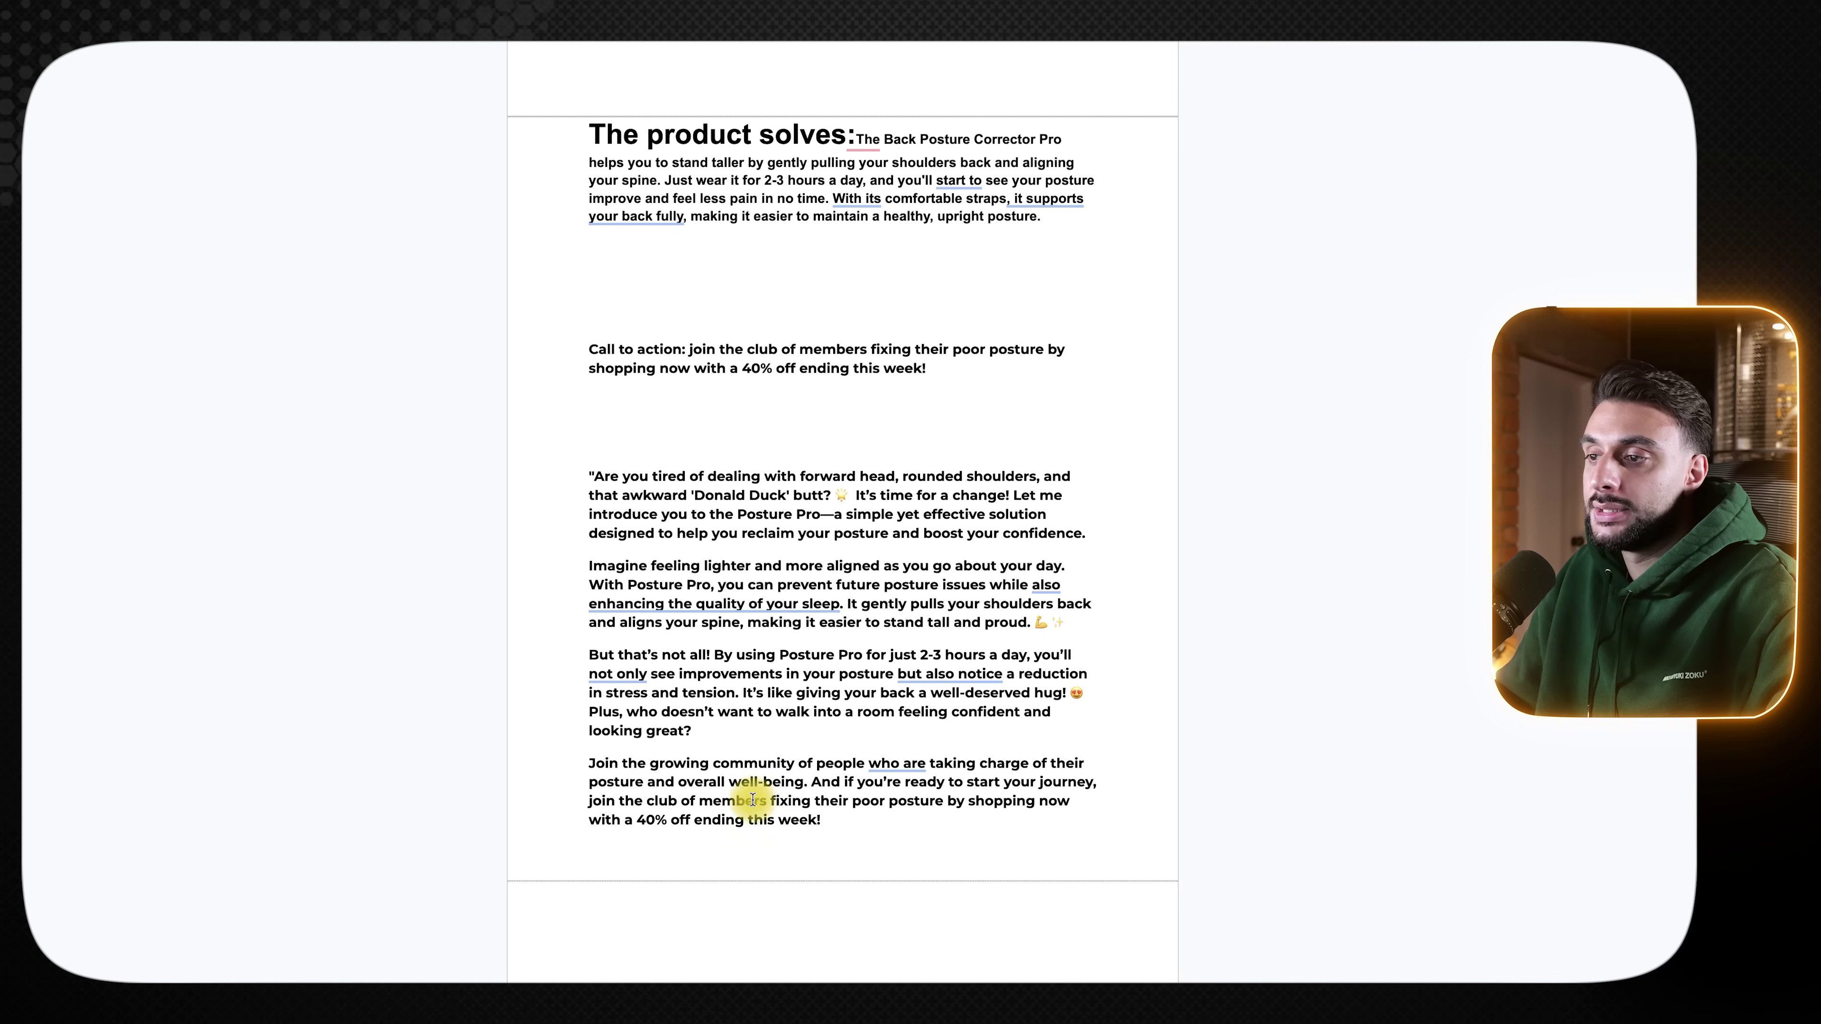
{"action": "left_click_drag", "start_coordinate": [827, 815], "coordinate": [596, 485]}
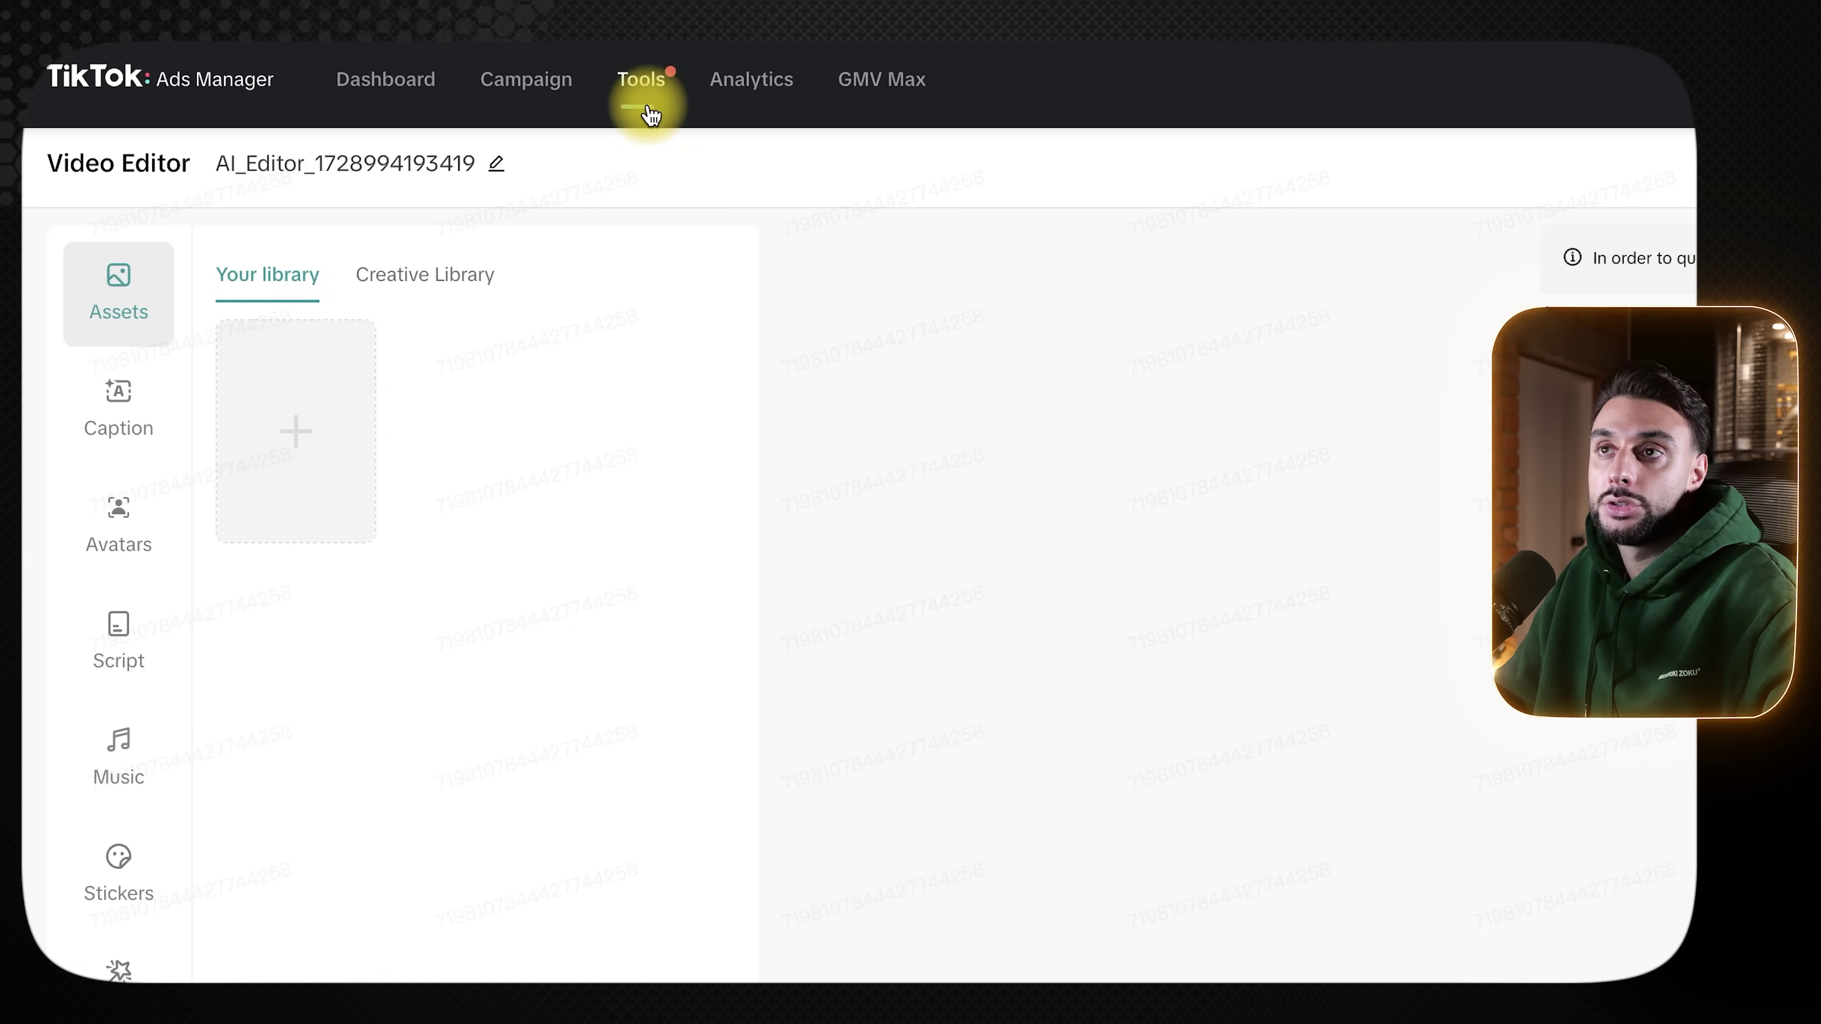
- Switch to TikTok Ads Manager, open the video editor and filter its avatars by the gender Male
{"action": "mouse_move", "coordinate": [649, 105]}
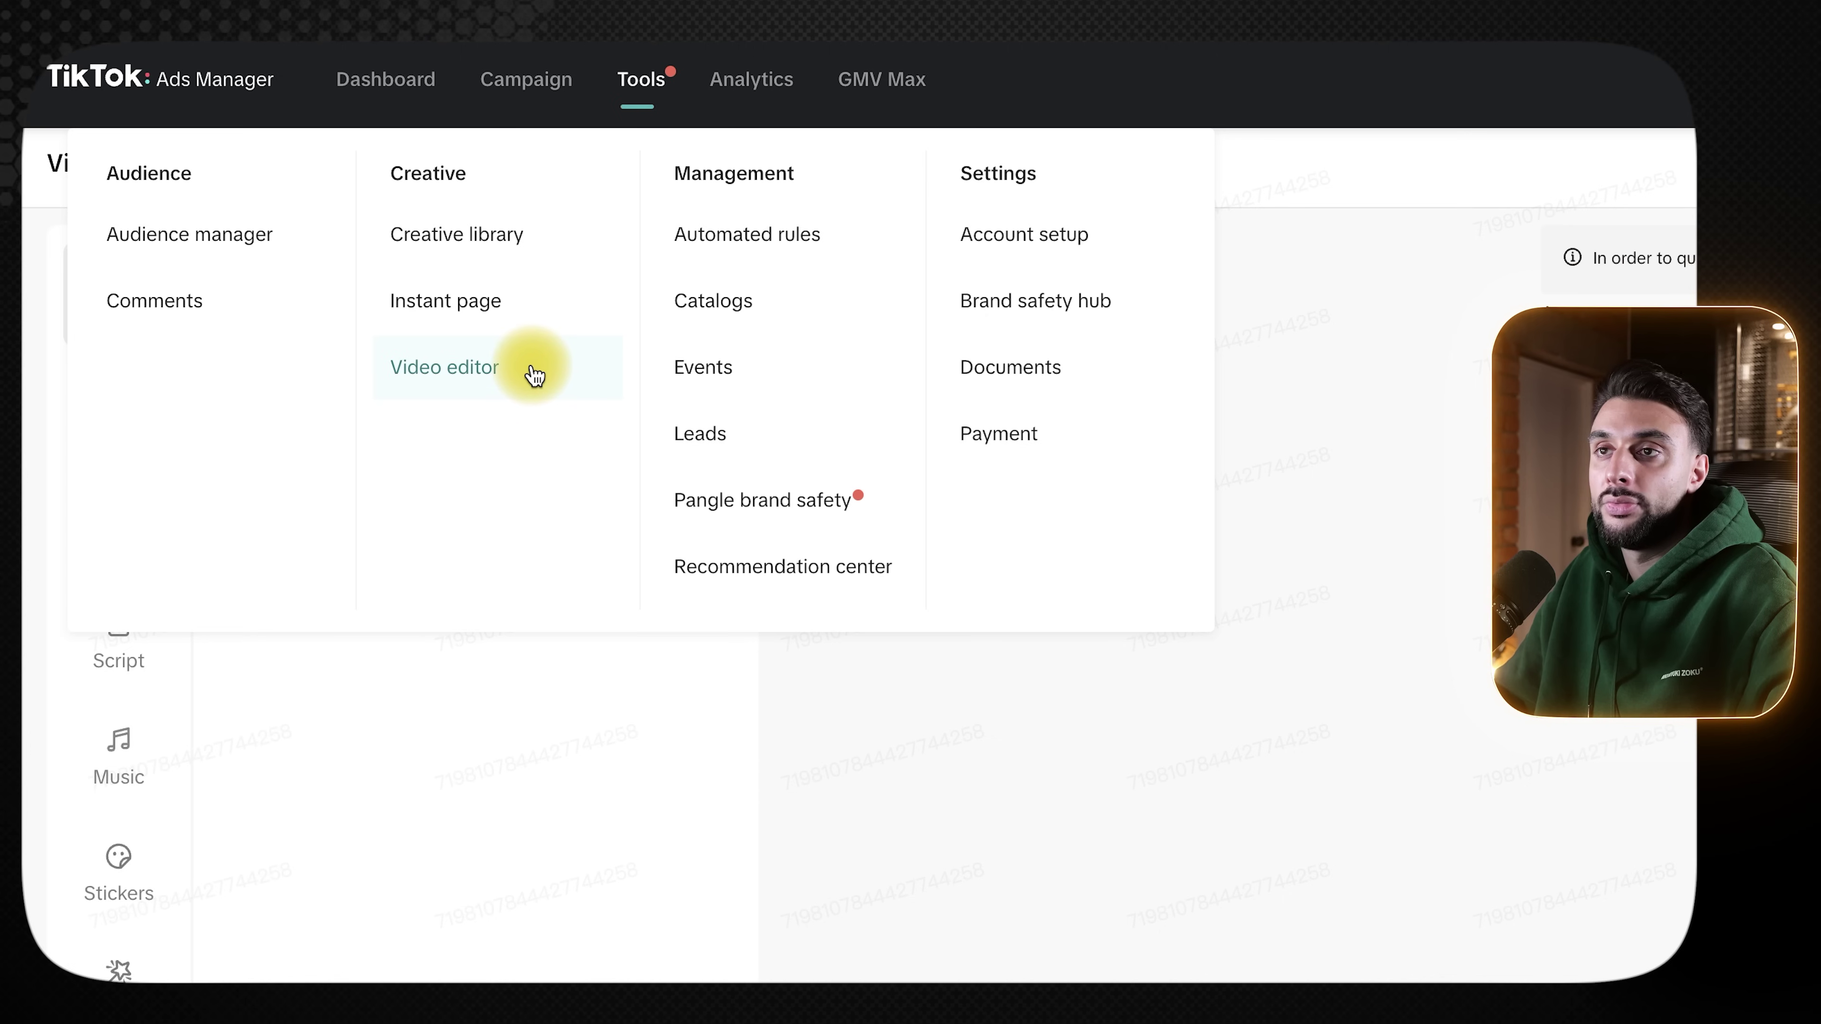
{"action": "left_click", "coordinate": [444, 367]}
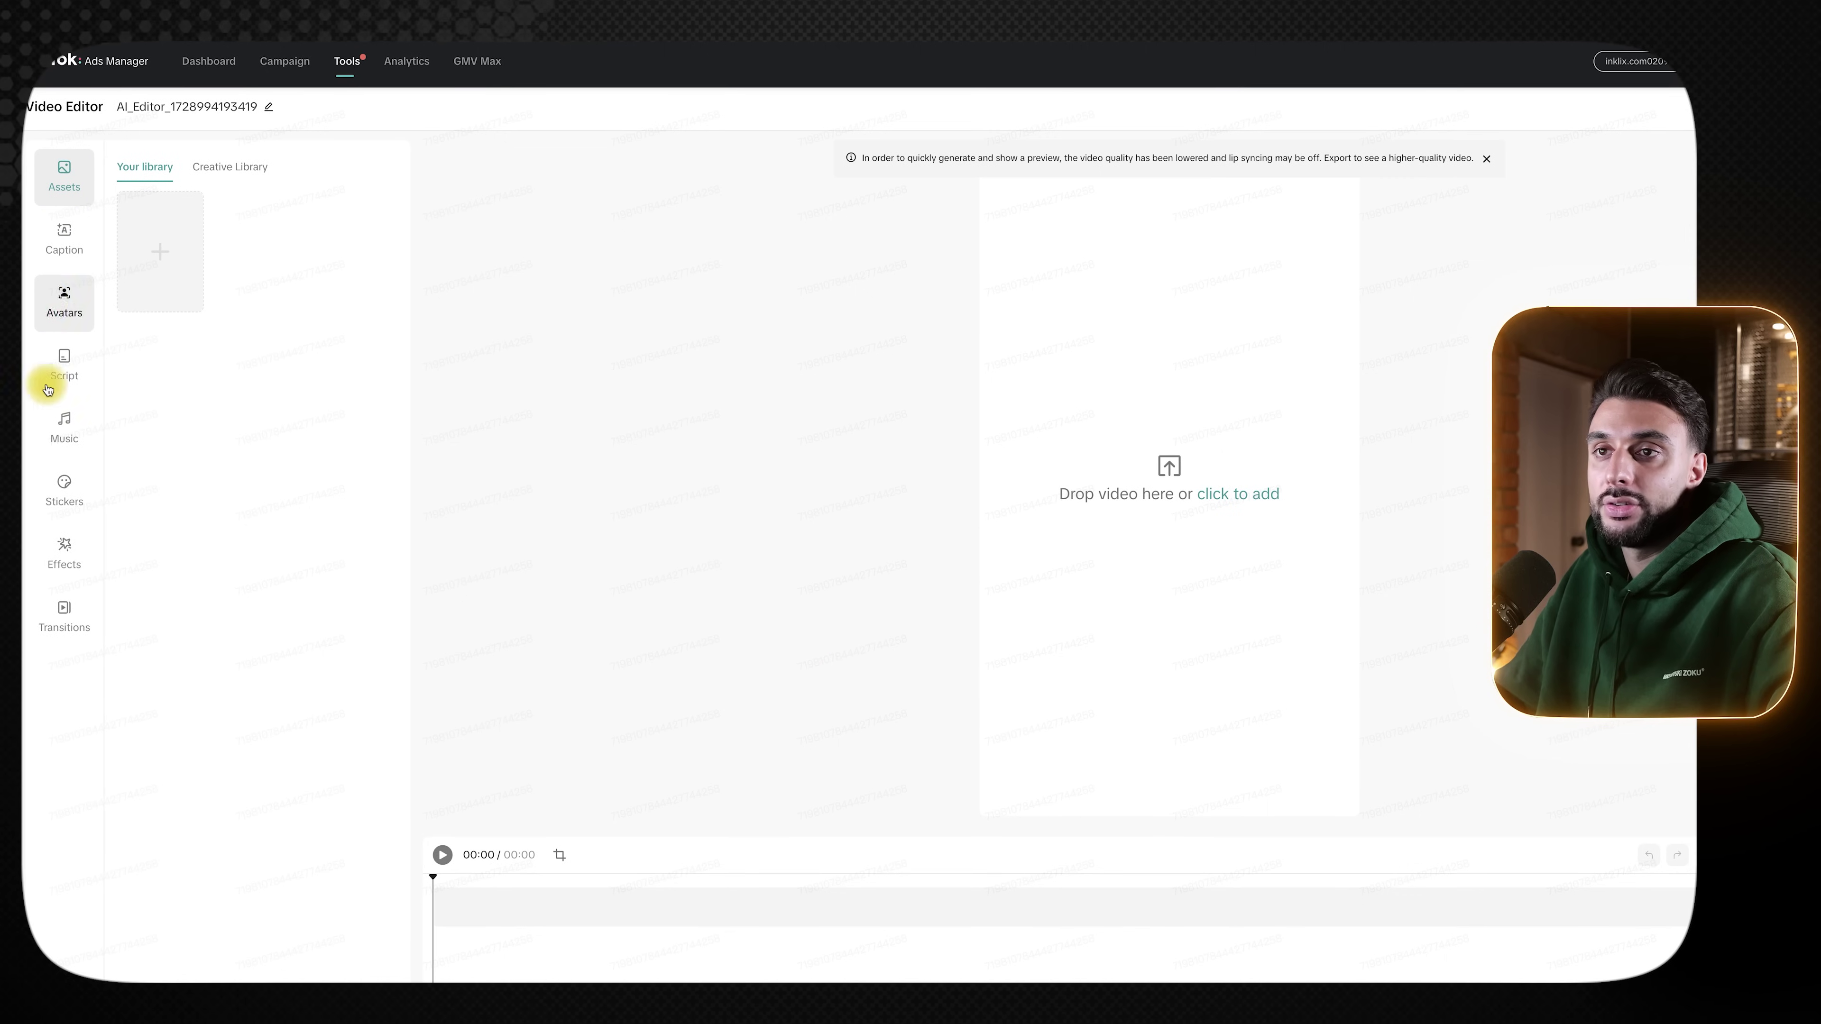
{"action": "left_click", "coordinate": [64, 305]}
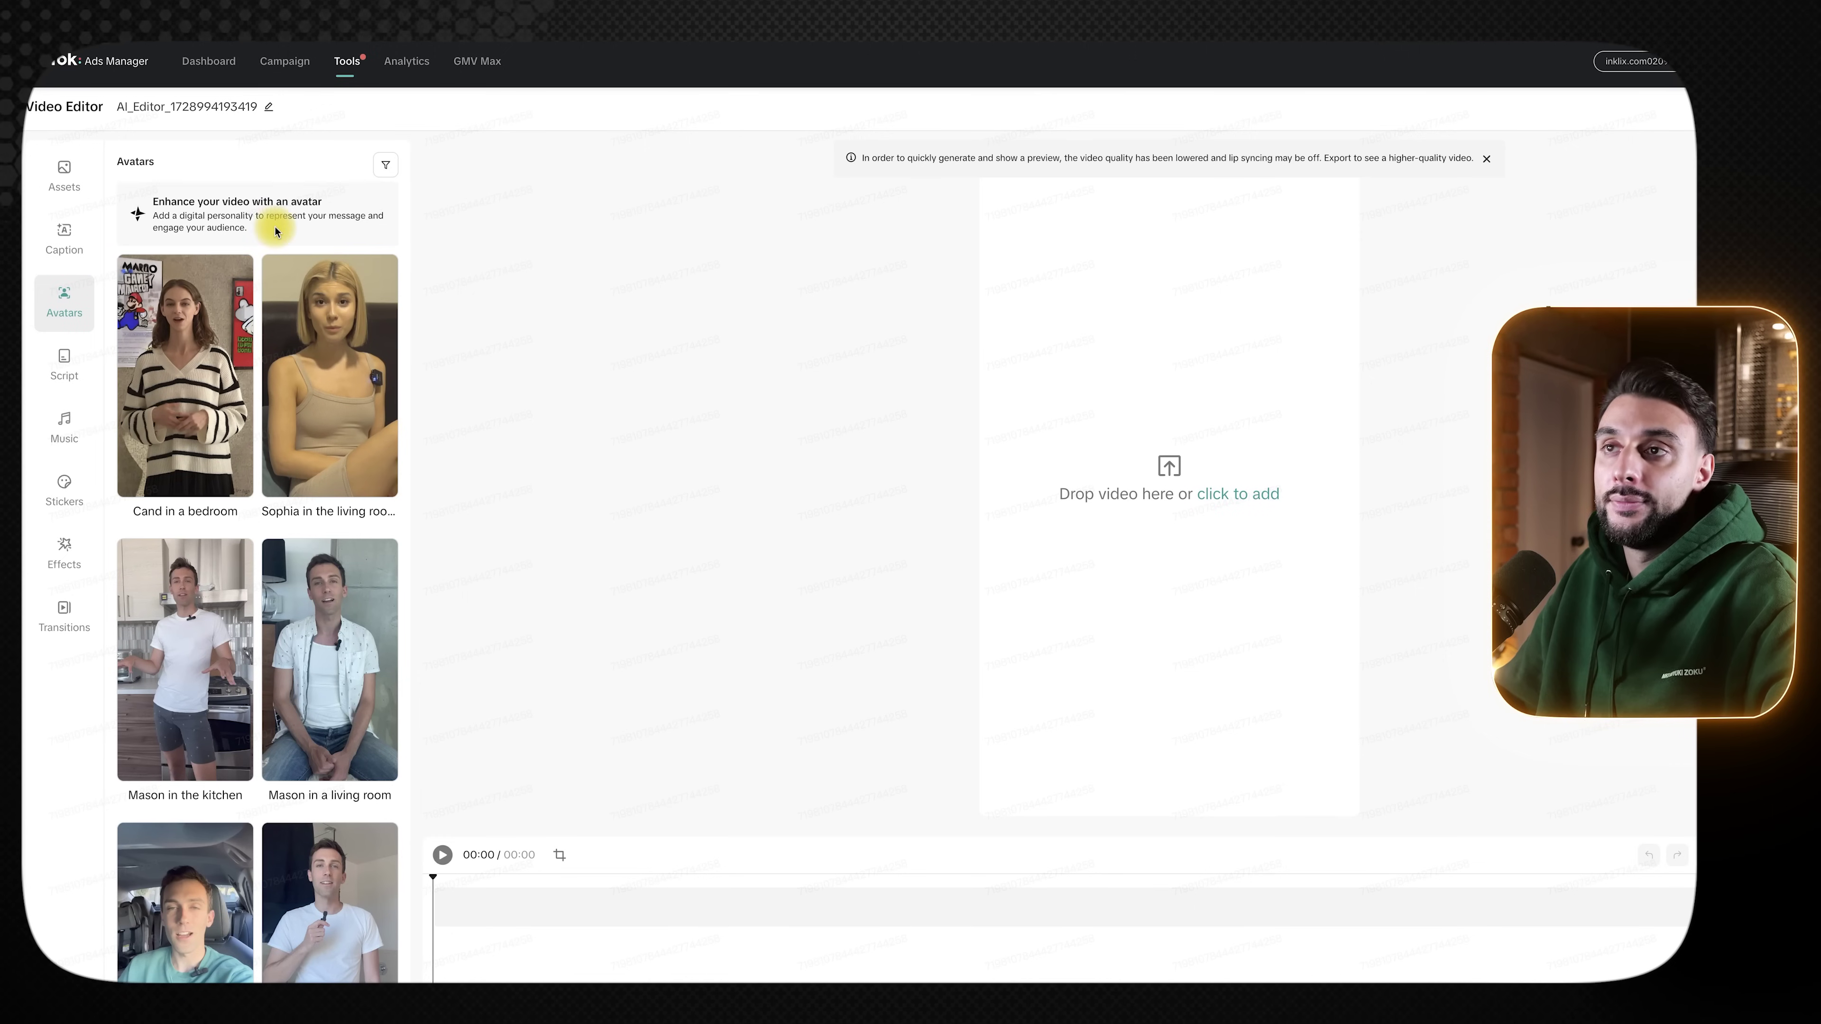
{"action": "left_click", "coordinate": [386, 166]}
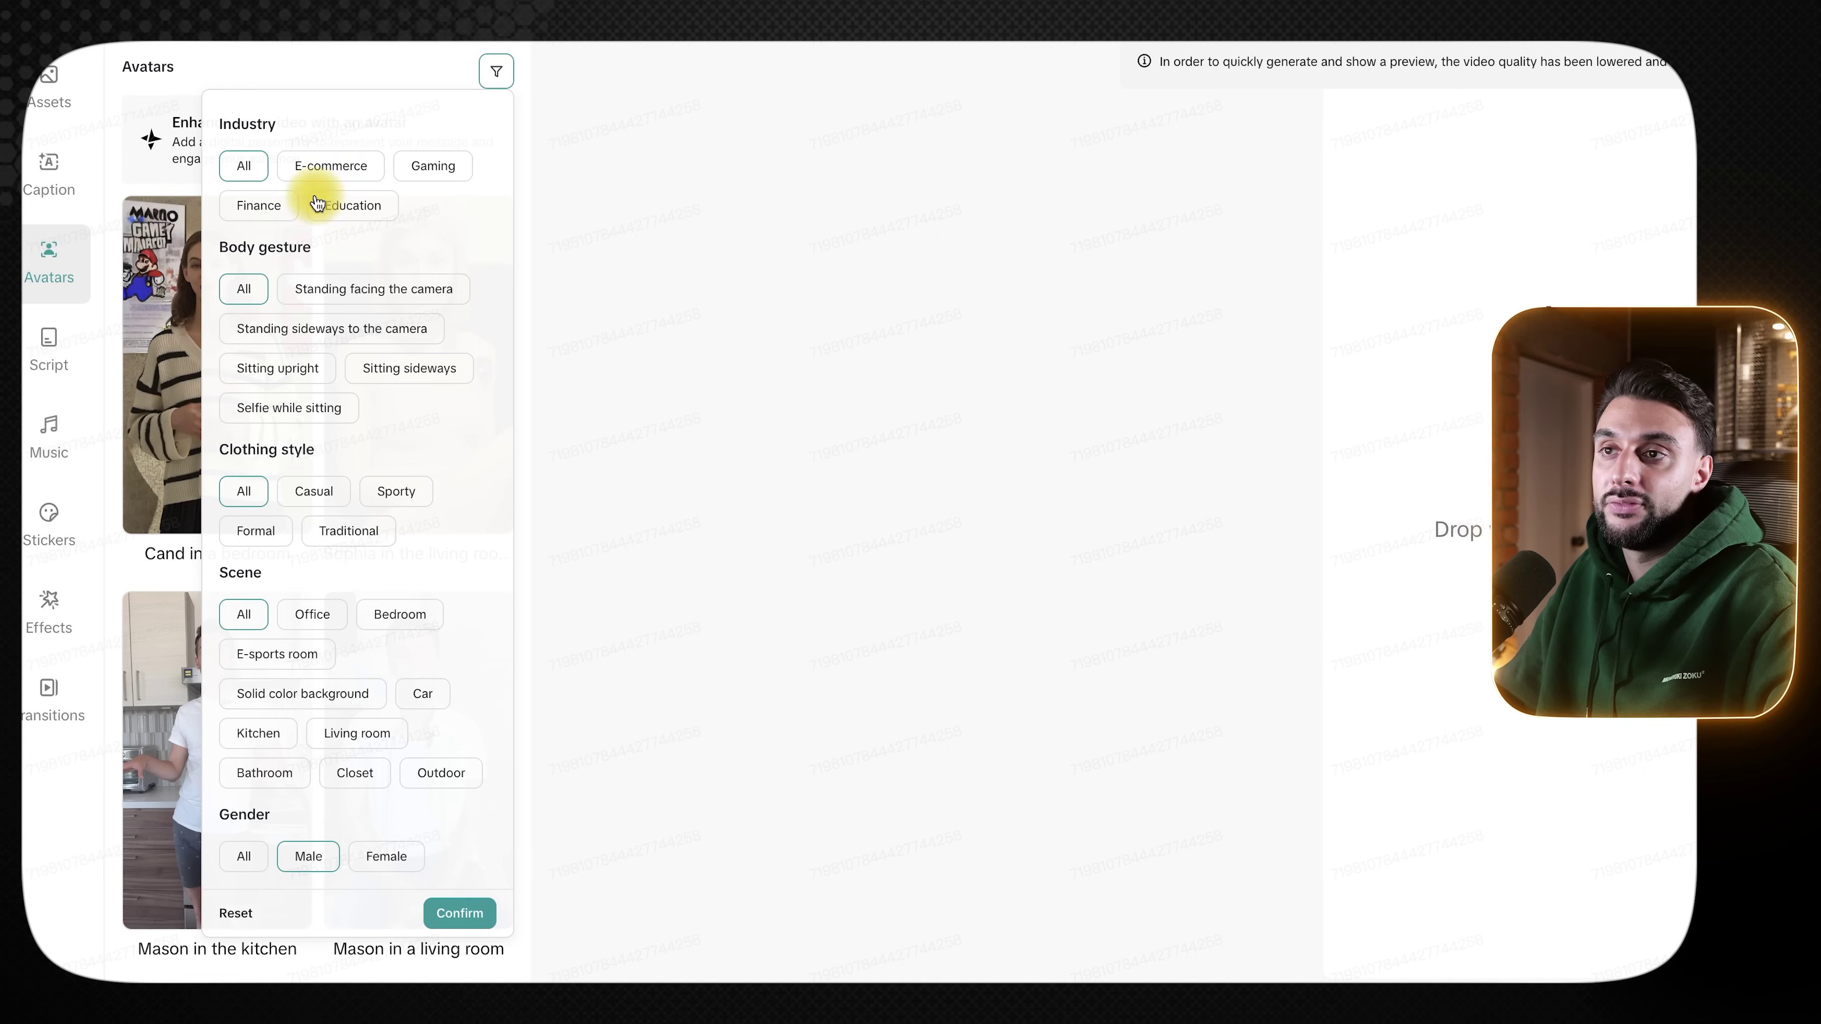
{"action": "left_click", "coordinate": [459, 913]}
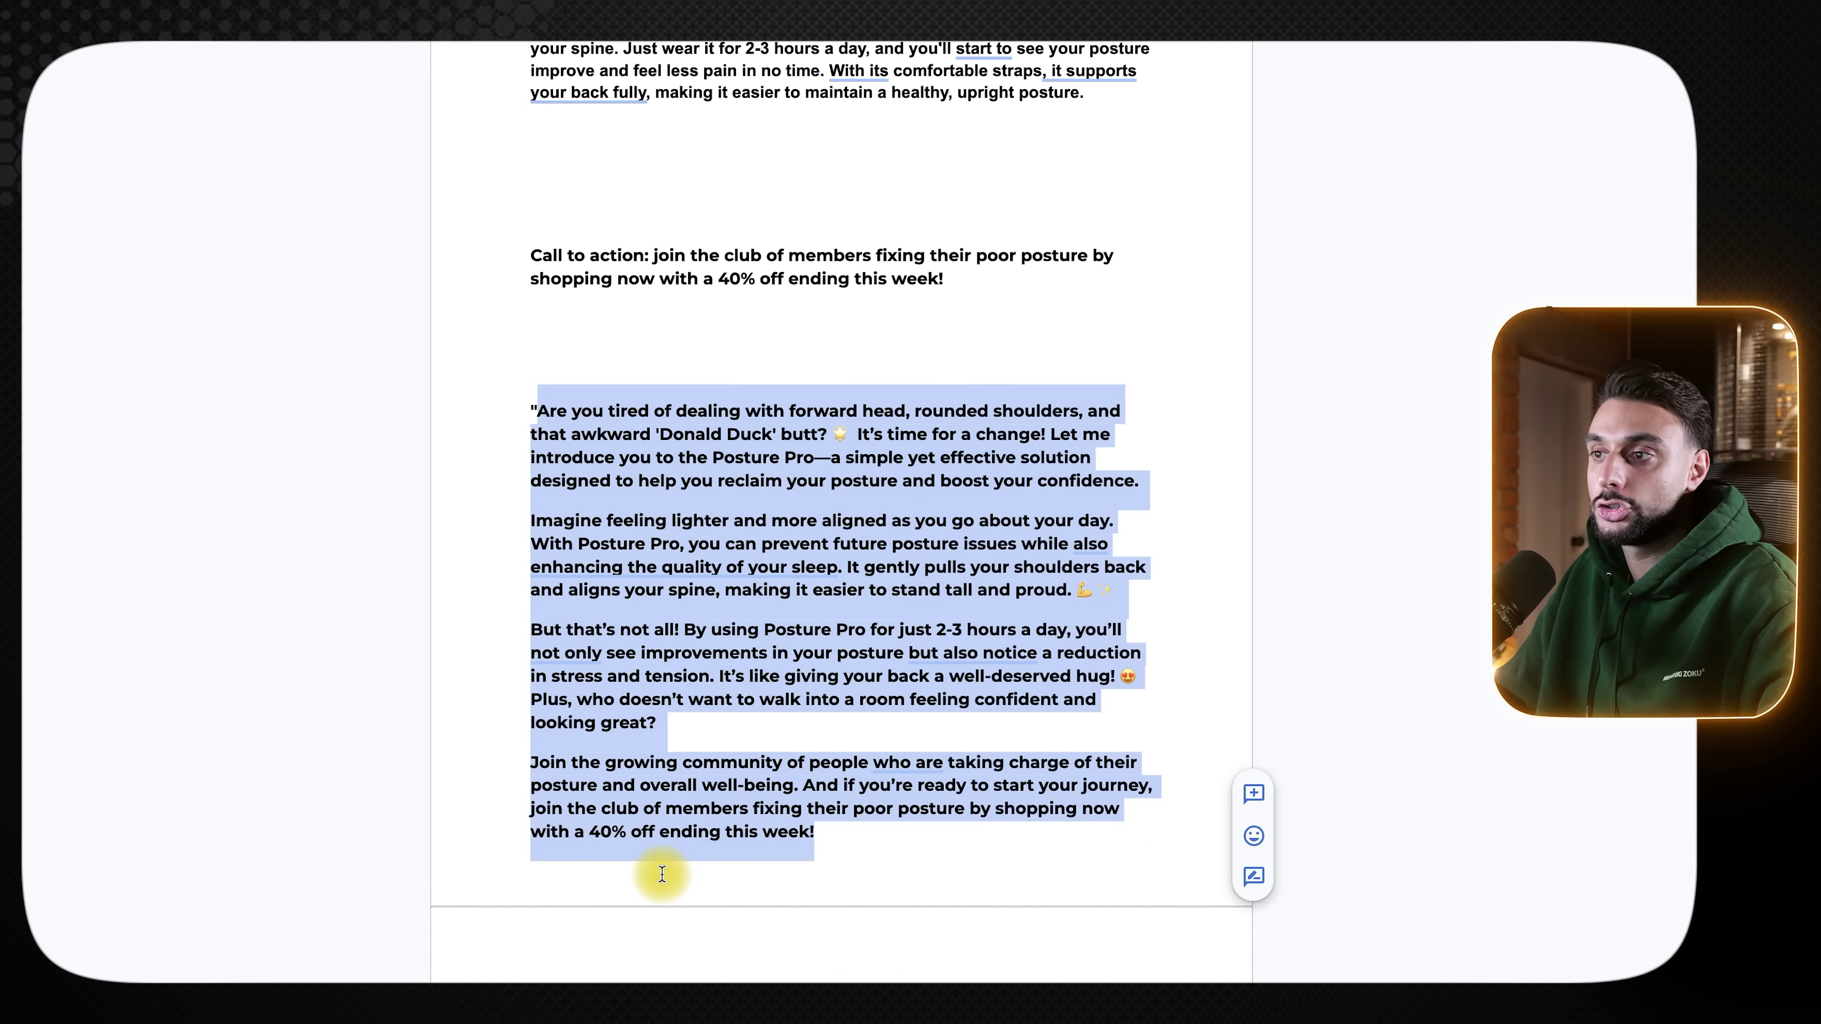
- Return to the document, review the voiceover script paragraph by paragraph and copy its opening paragraph
{"action": "left_click", "coordinate": [602, 551]}
{"action": "scroll", "coordinate": [632, 361], "scroll_direction": "down", "scroll_amount": 1}
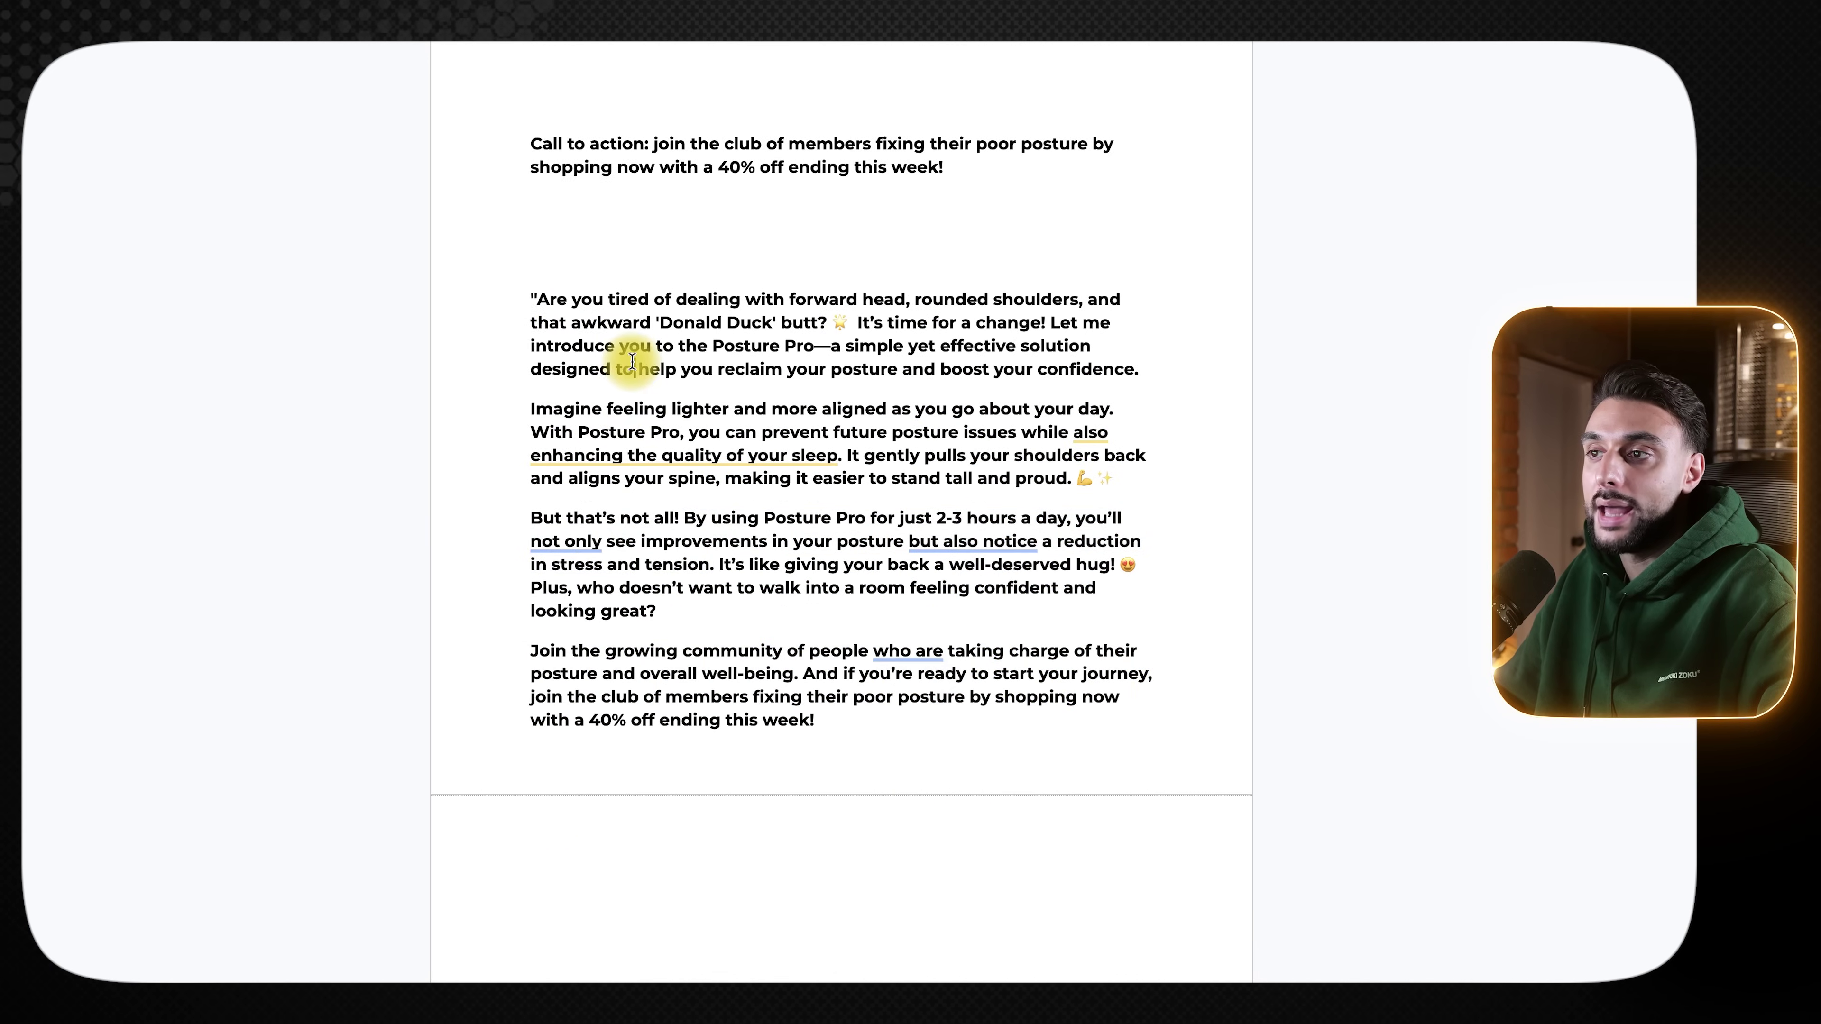
{"action": "left_click_drag", "start_coordinate": [507, 287], "coordinate": [1141, 377]}
{"action": "left_click", "coordinate": [1137, 370]}
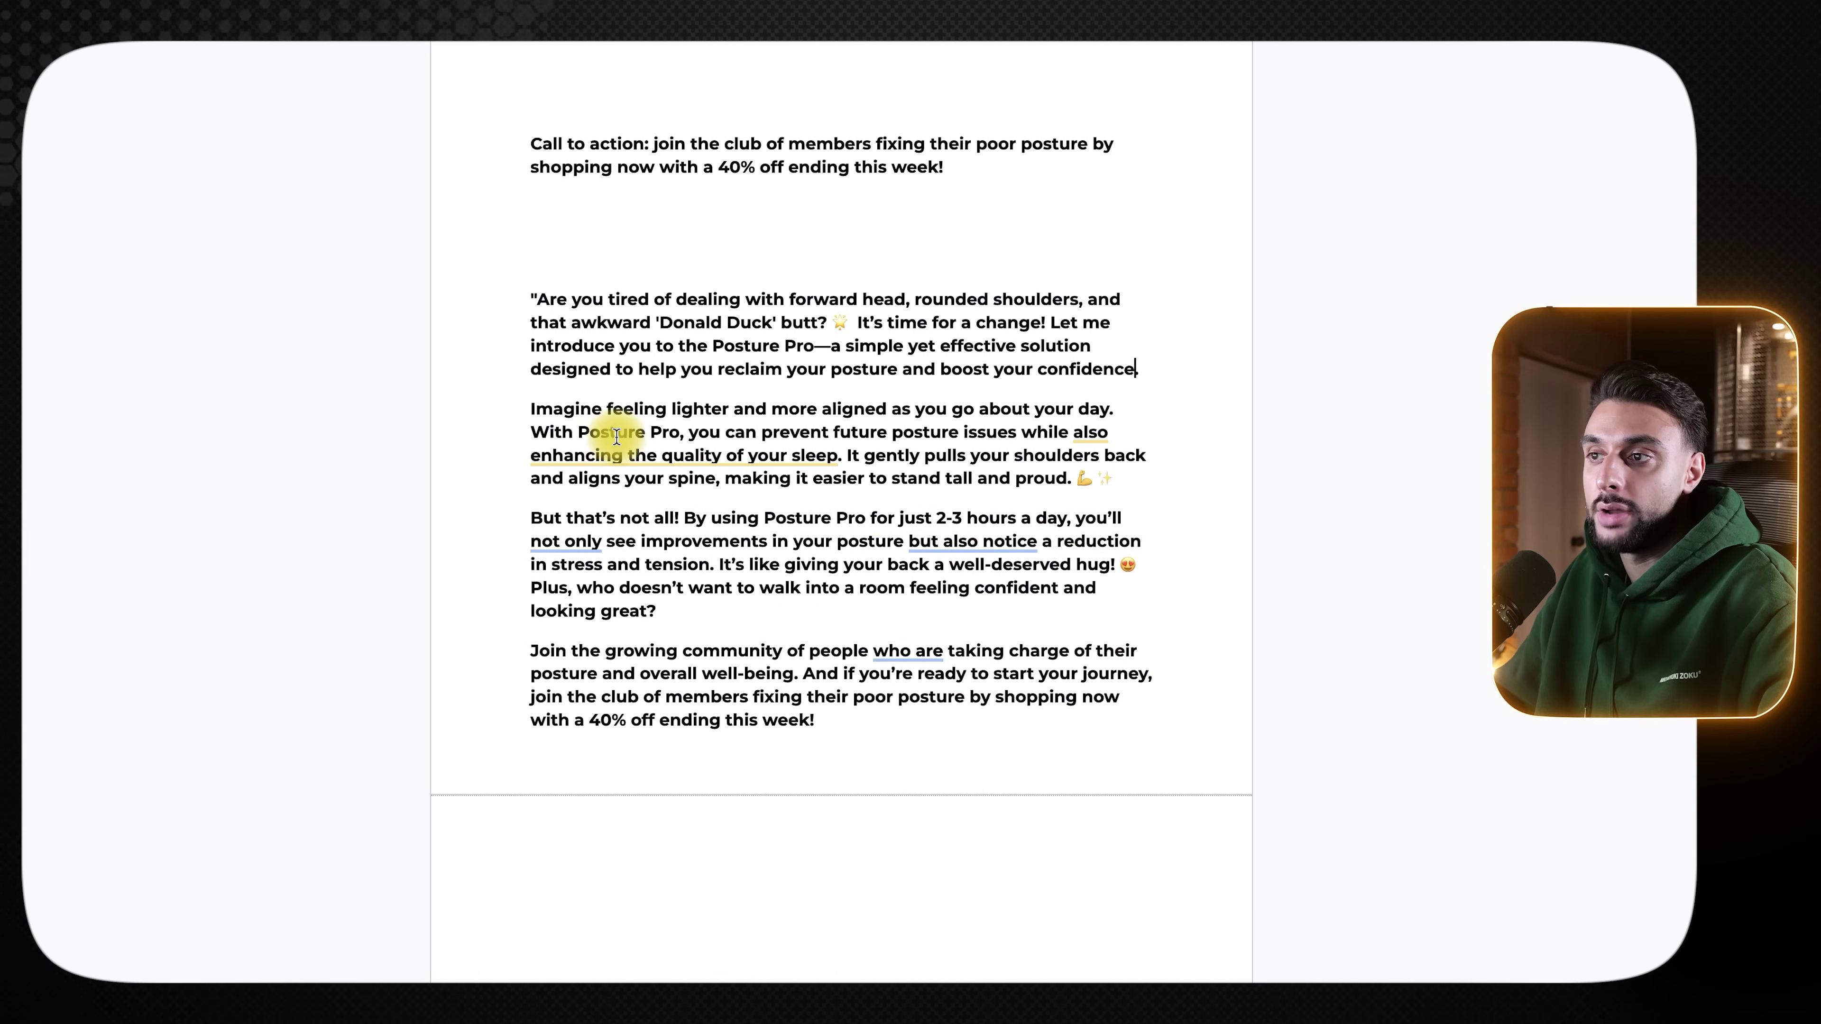
{"action": "left_click_drag", "start_coordinate": [526, 406], "coordinate": [874, 655]}
{"action": "left_click", "coordinate": [874, 655]}
{"action": "left_click_drag", "start_coordinate": [529, 651], "coordinate": [479, 618]}
{"action": "left_click", "coordinate": [795, 732]}
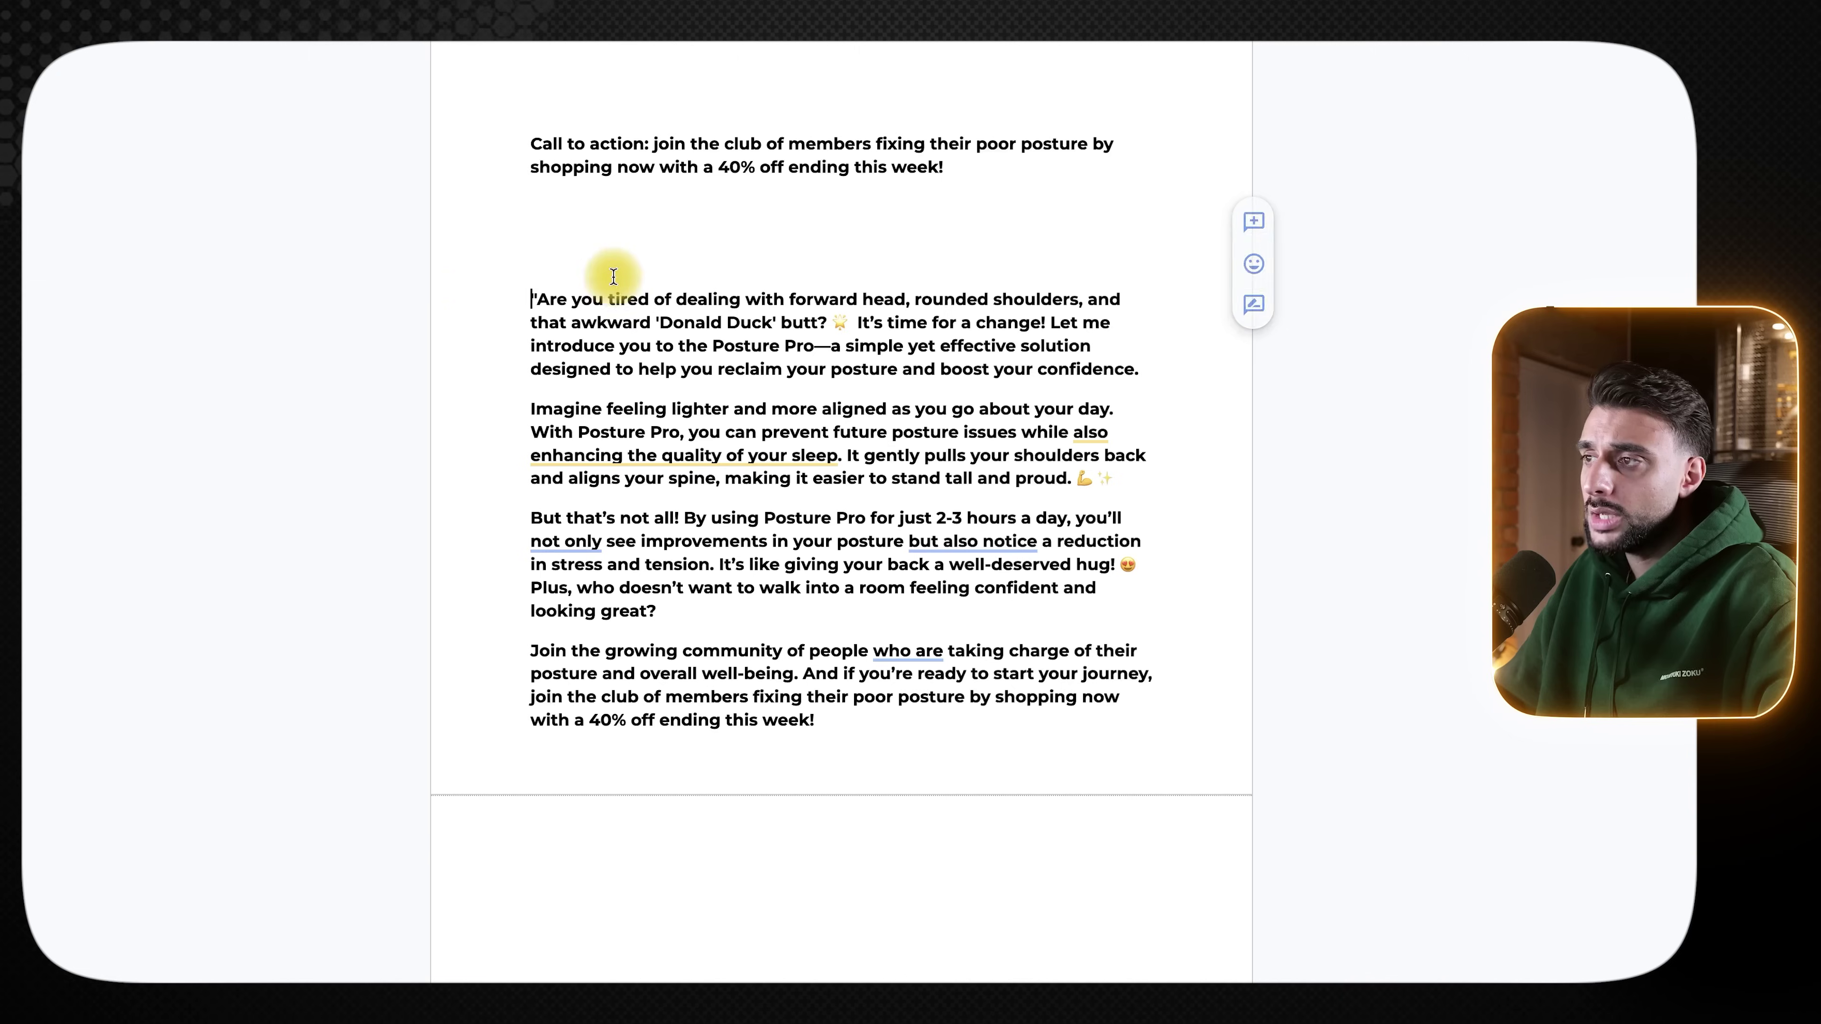
{"action": "left_click_drag", "start_coordinate": [723, 273], "coordinate": [1214, 367]}
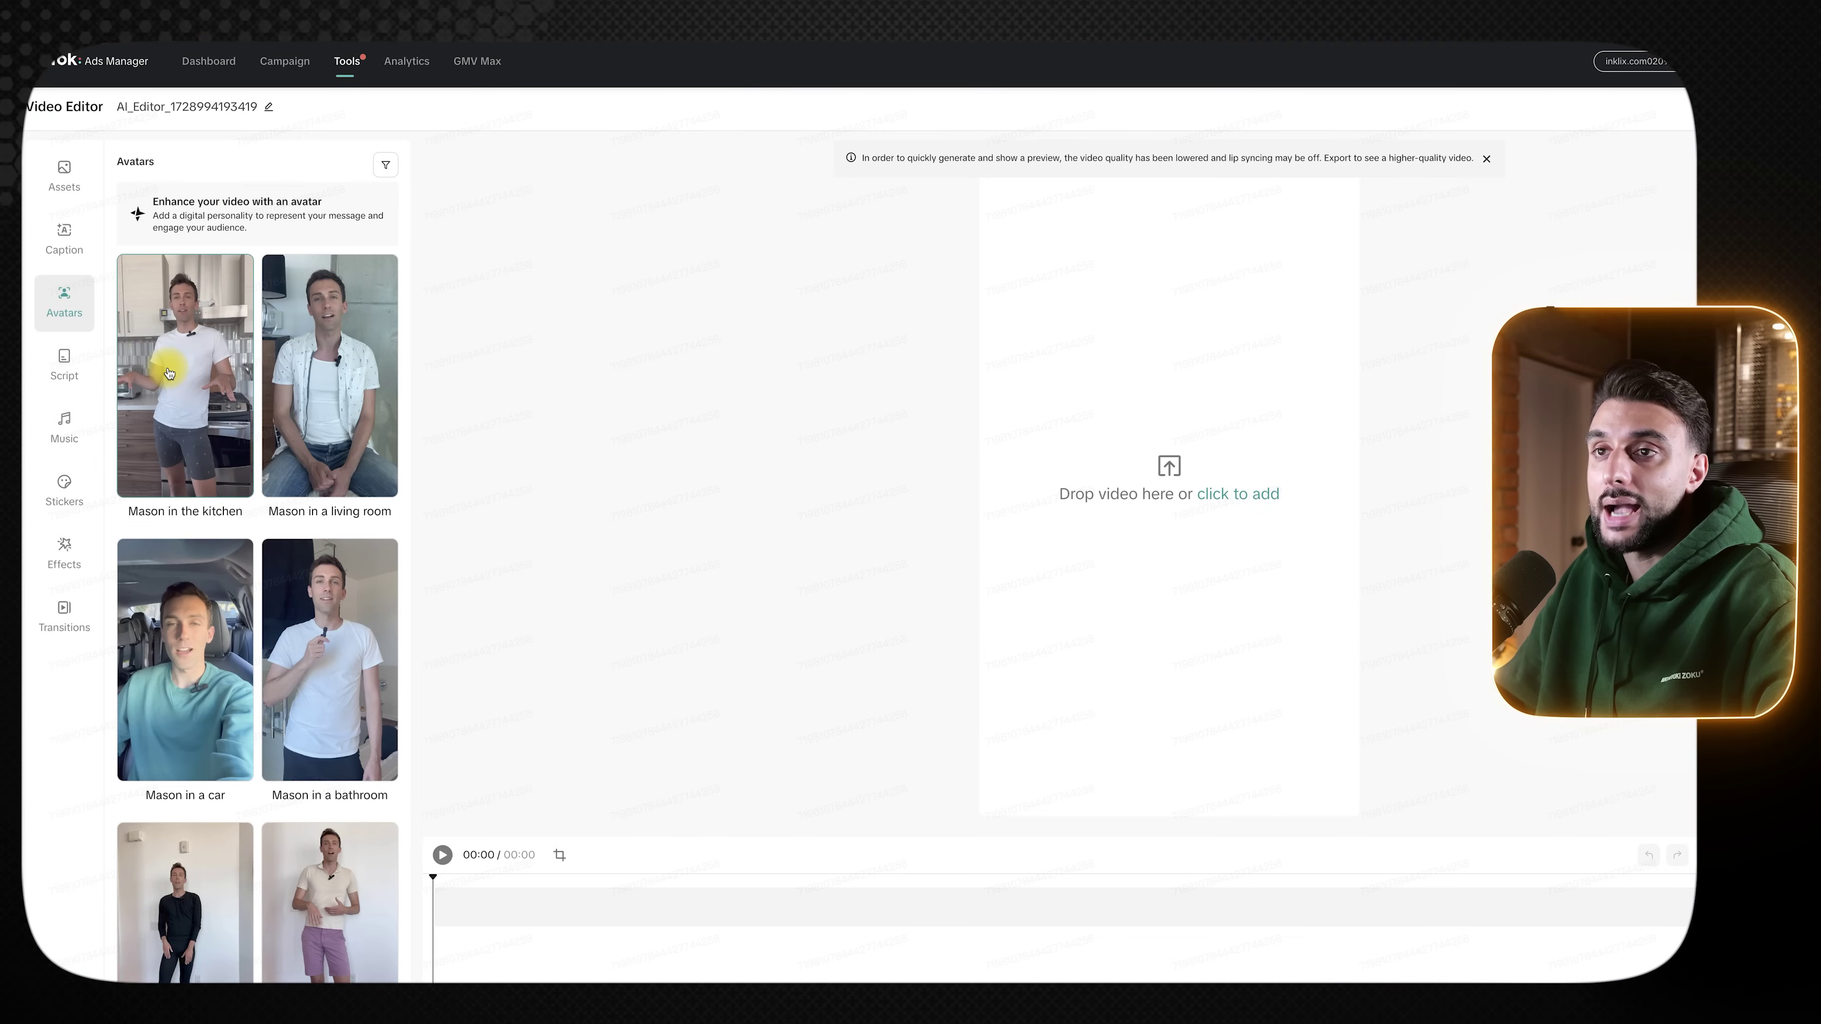
- Back in the video editor, add the seated avatar in the black tank top and apply the full-frame mask
{"action": "scroll", "coordinate": [170, 372], "scroll_direction": "down", "scroll_amount": 10}
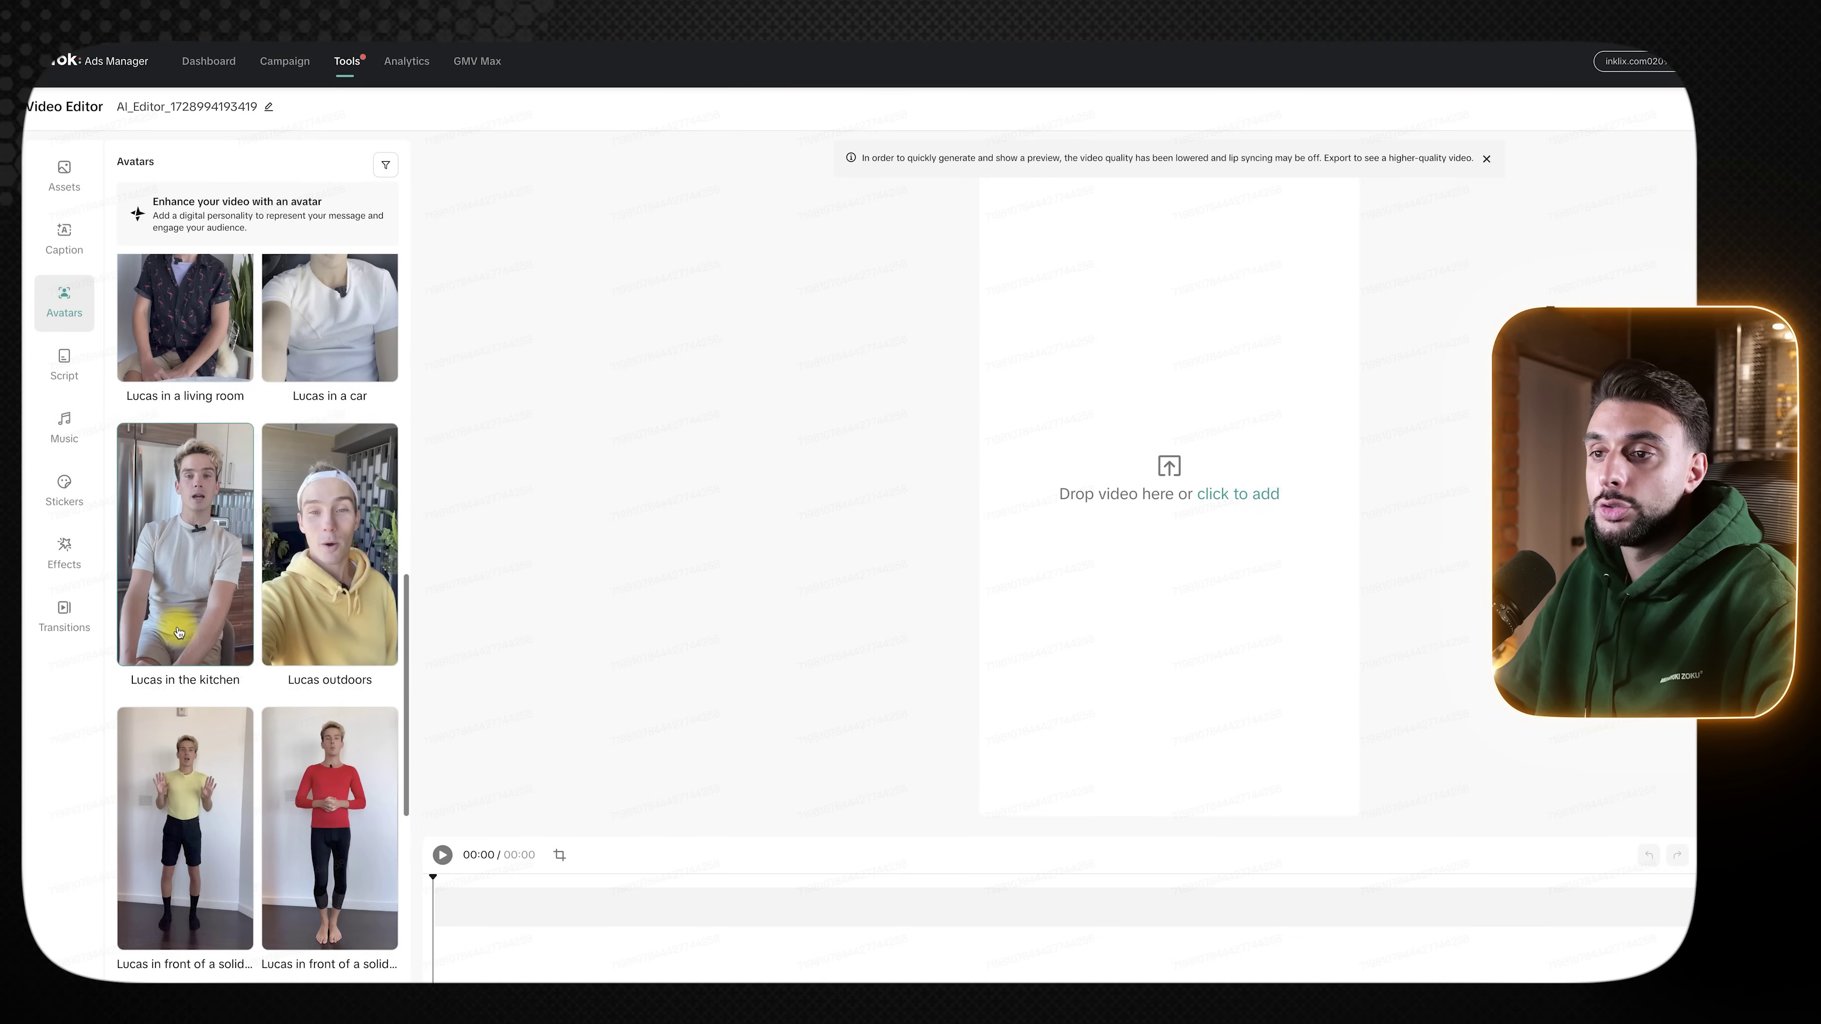
{"action": "scroll", "coordinate": [178, 631], "scroll_direction": "down", "scroll_amount": 10}
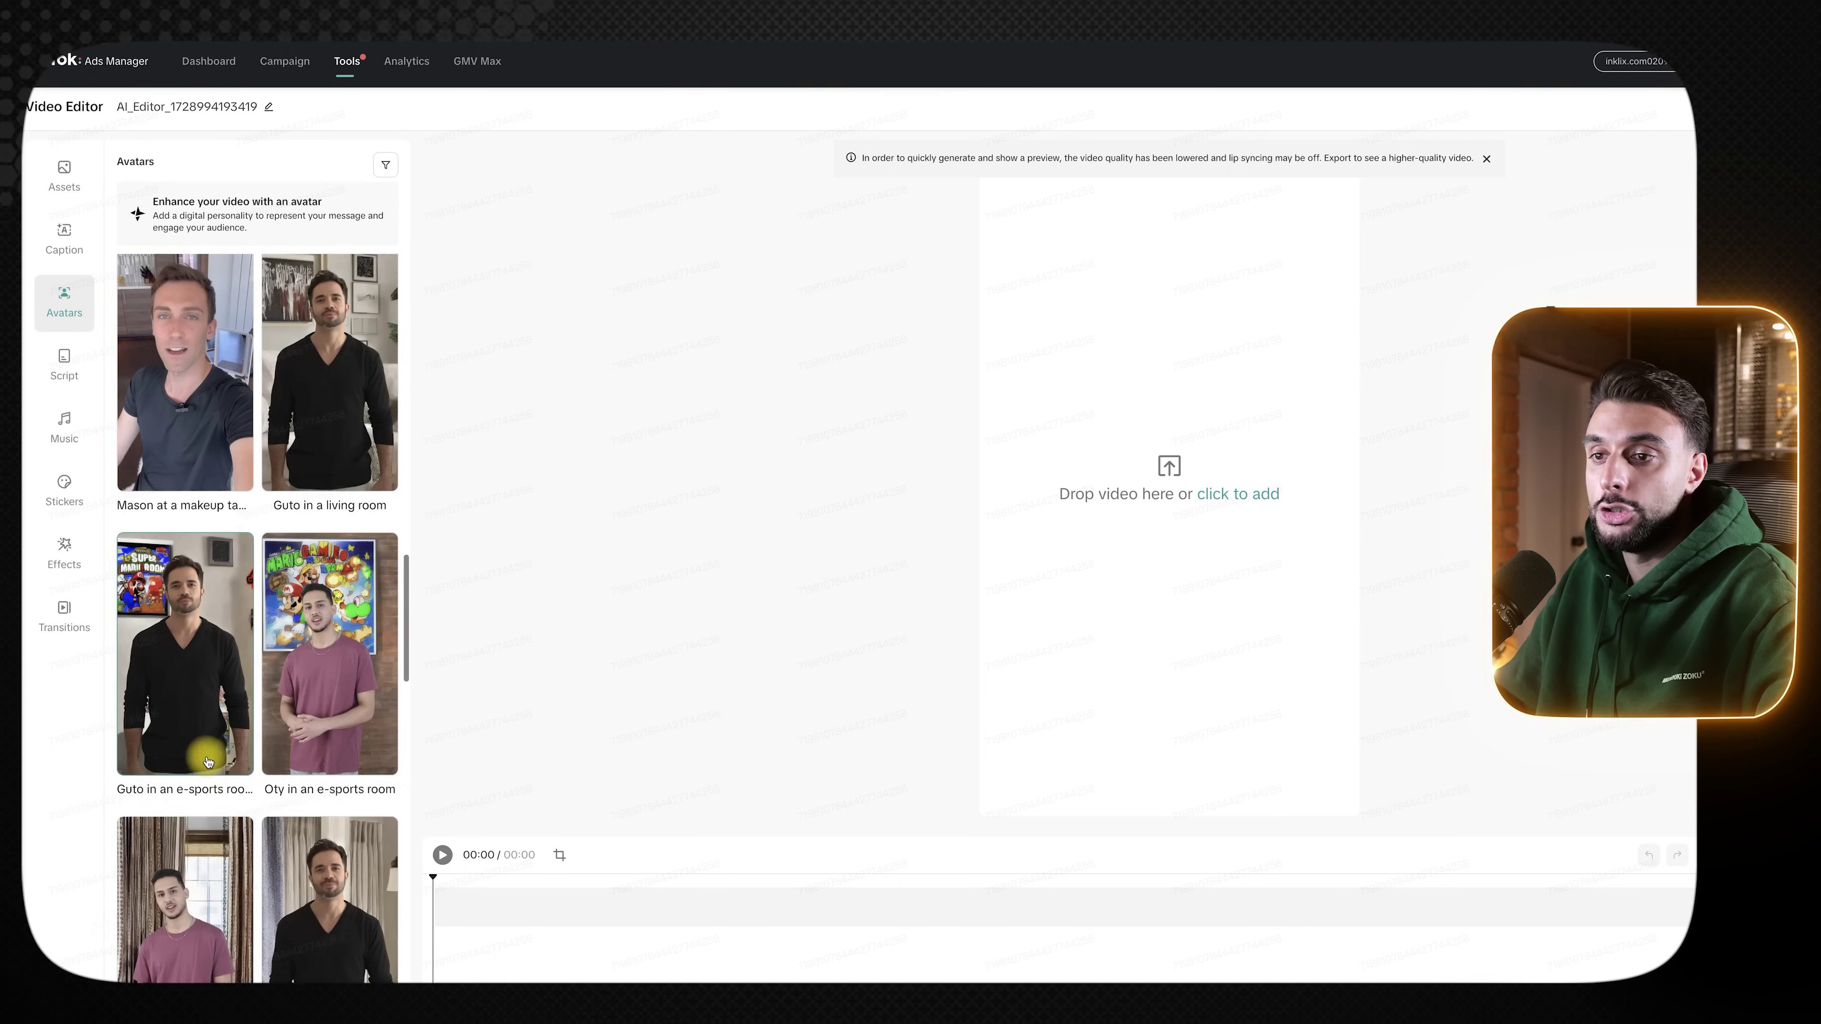
{"action": "scroll", "coordinate": [208, 762], "scroll_direction": "down", "scroll_amount": 10}
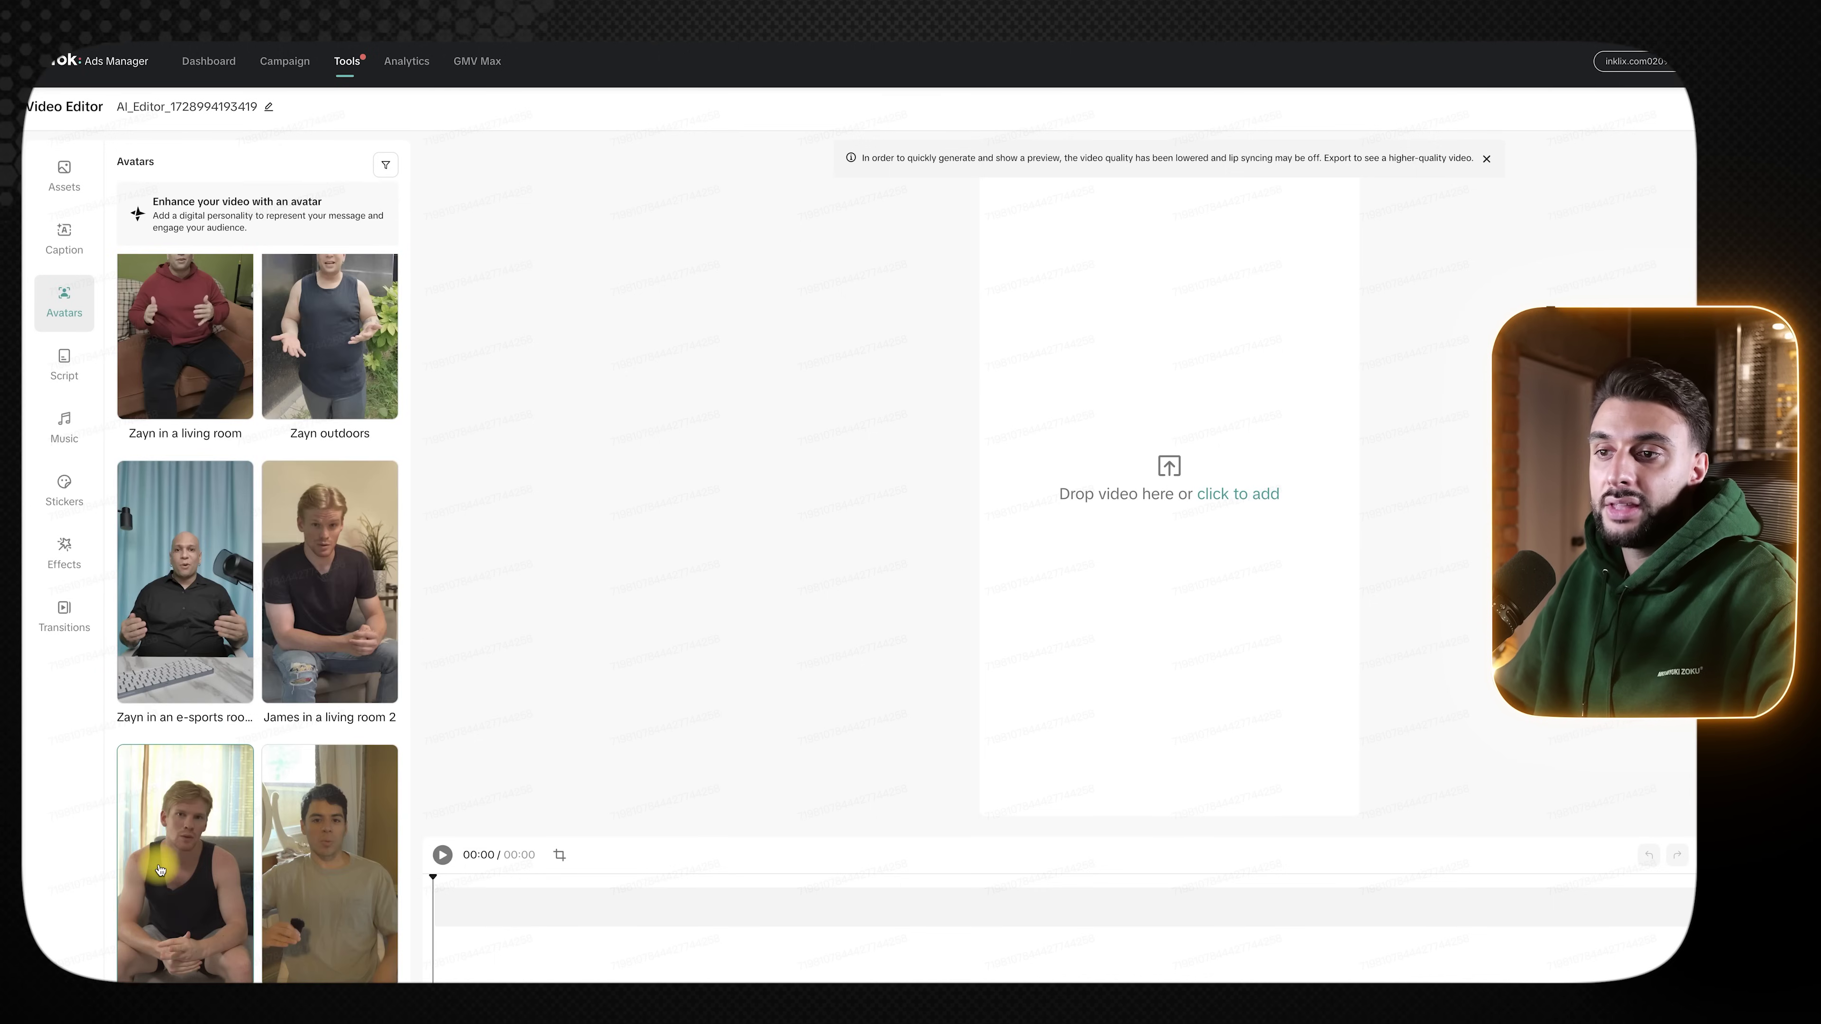
{"action": "left_click", "coordinate": [178, 850]}
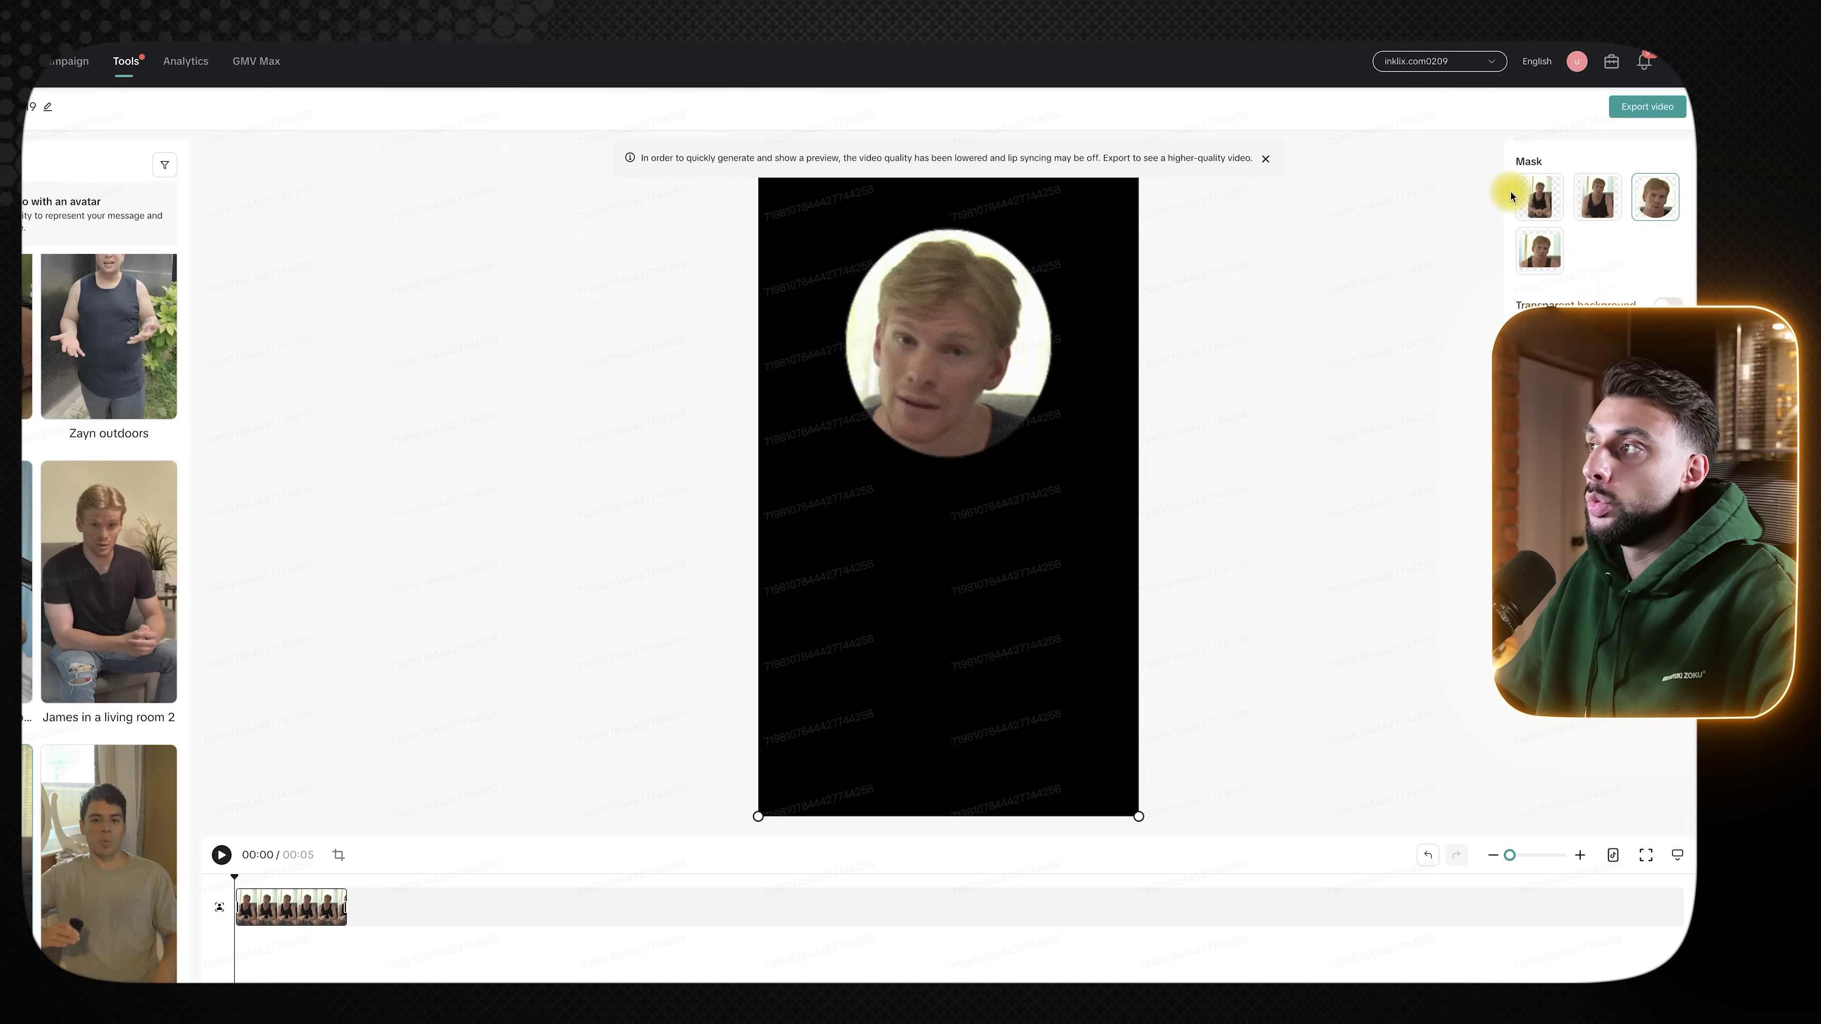
{"action": "left_click", "coordinate": [1534, 206]}
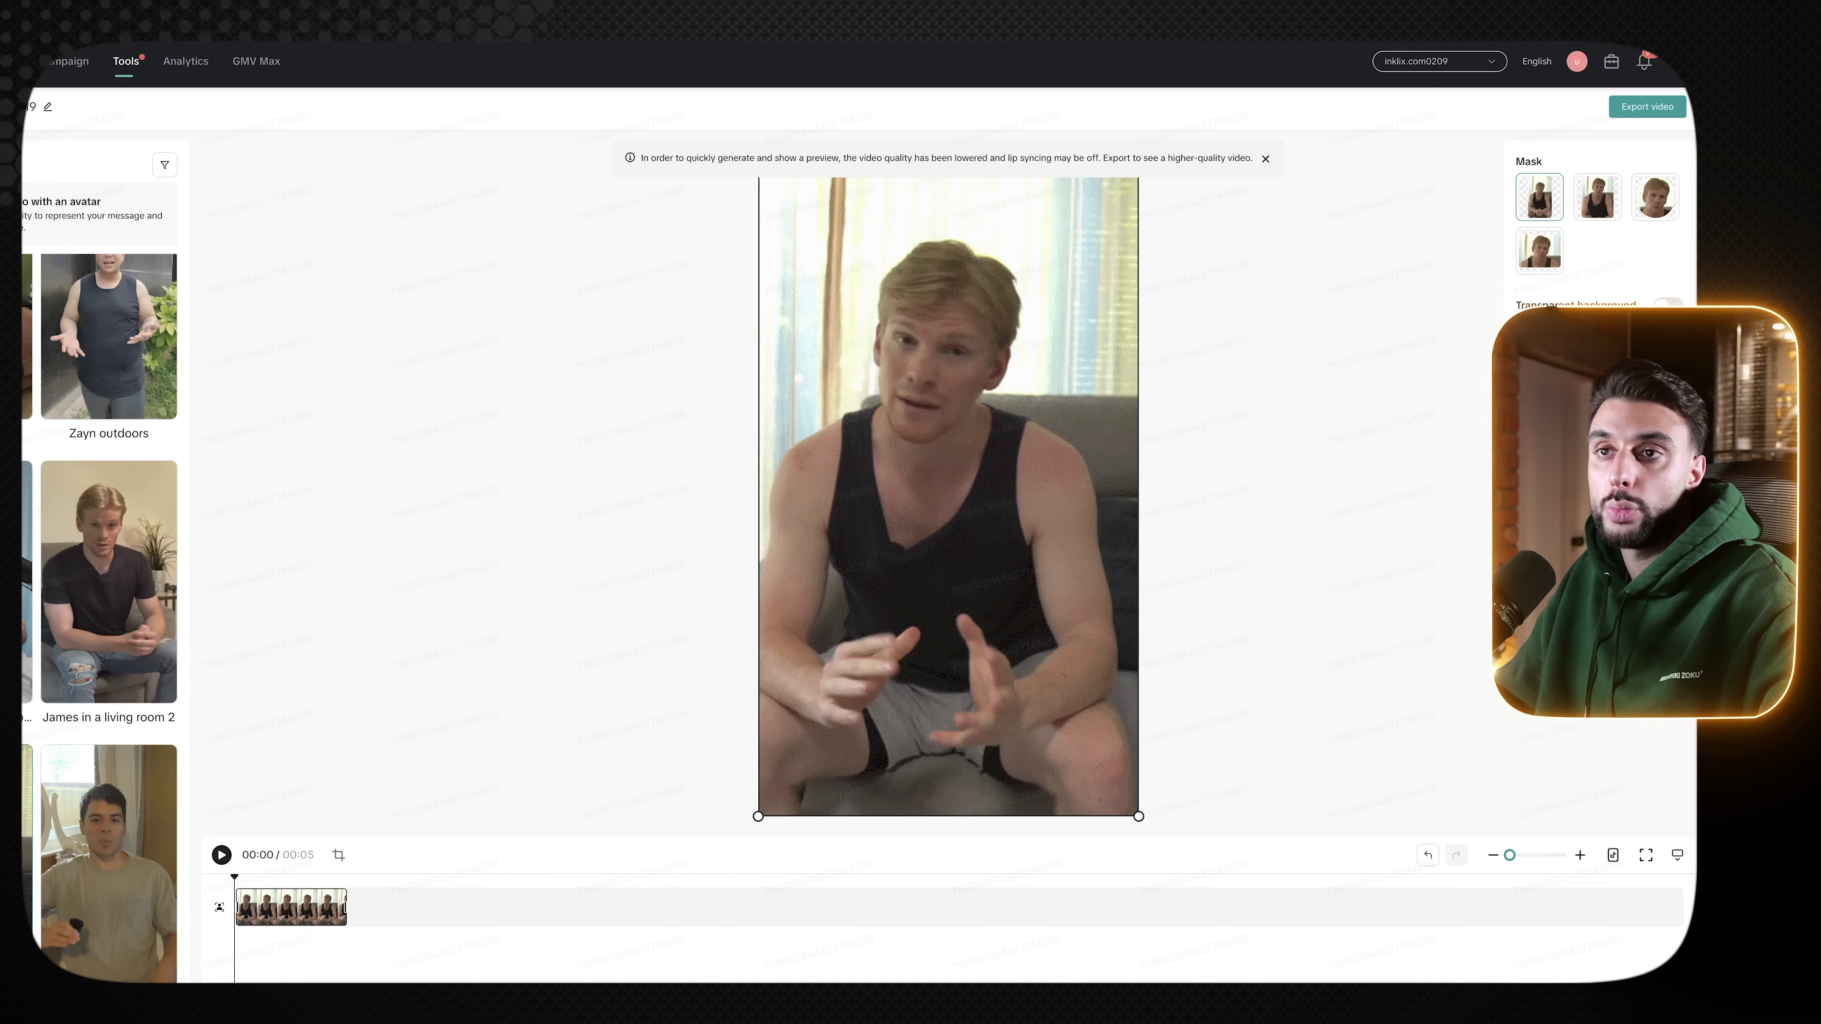
- Enter the opening paragraph, from "Are you tired of dealing with forward head" to "boost your confidence", as the avatar's script
{"action": "left_click", "coordinate": [70, 362]}
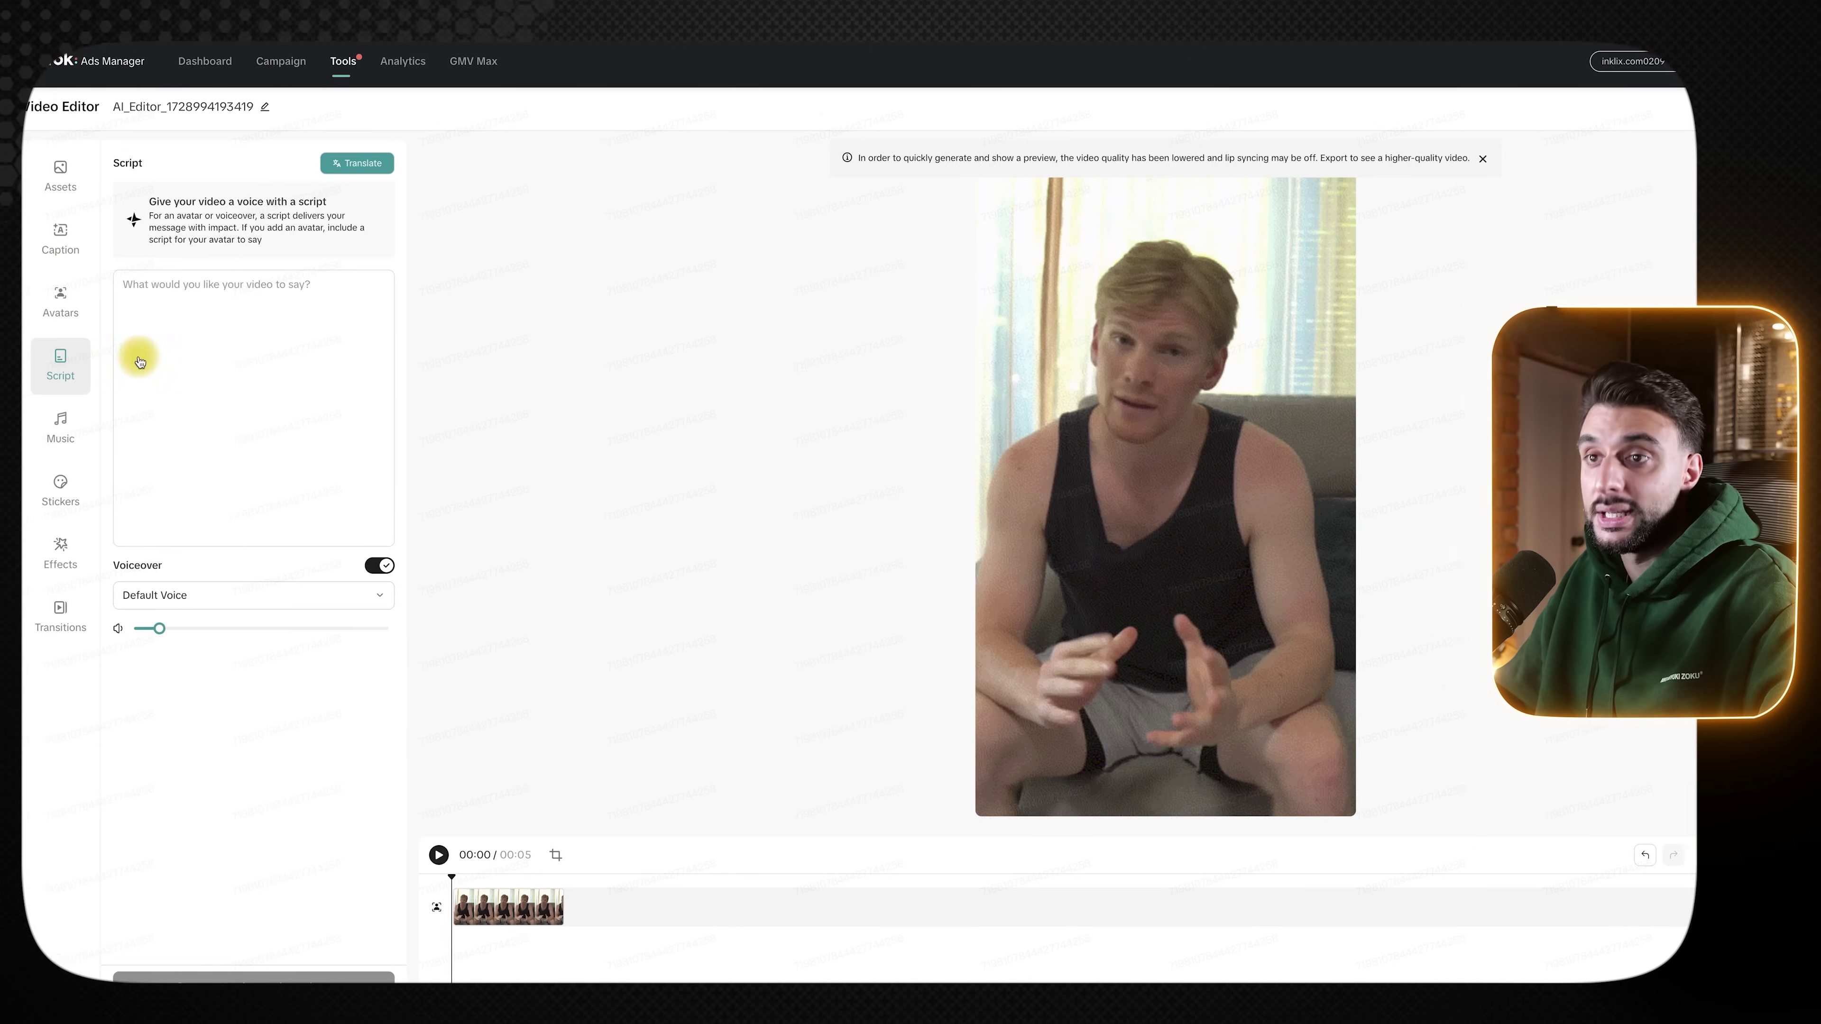
{"action": "left_click", "coordinate": [306, 338]}
{"action": "type", "text": "Are you tired of dealing with forward head, rounded shoulders, and that awkward 'Donald Duck' butt?  It’s time for a change! Let me introduce you to the Posture Pro a simple yet effective solution designed to help you reclaim your posture and boost your confidence."}
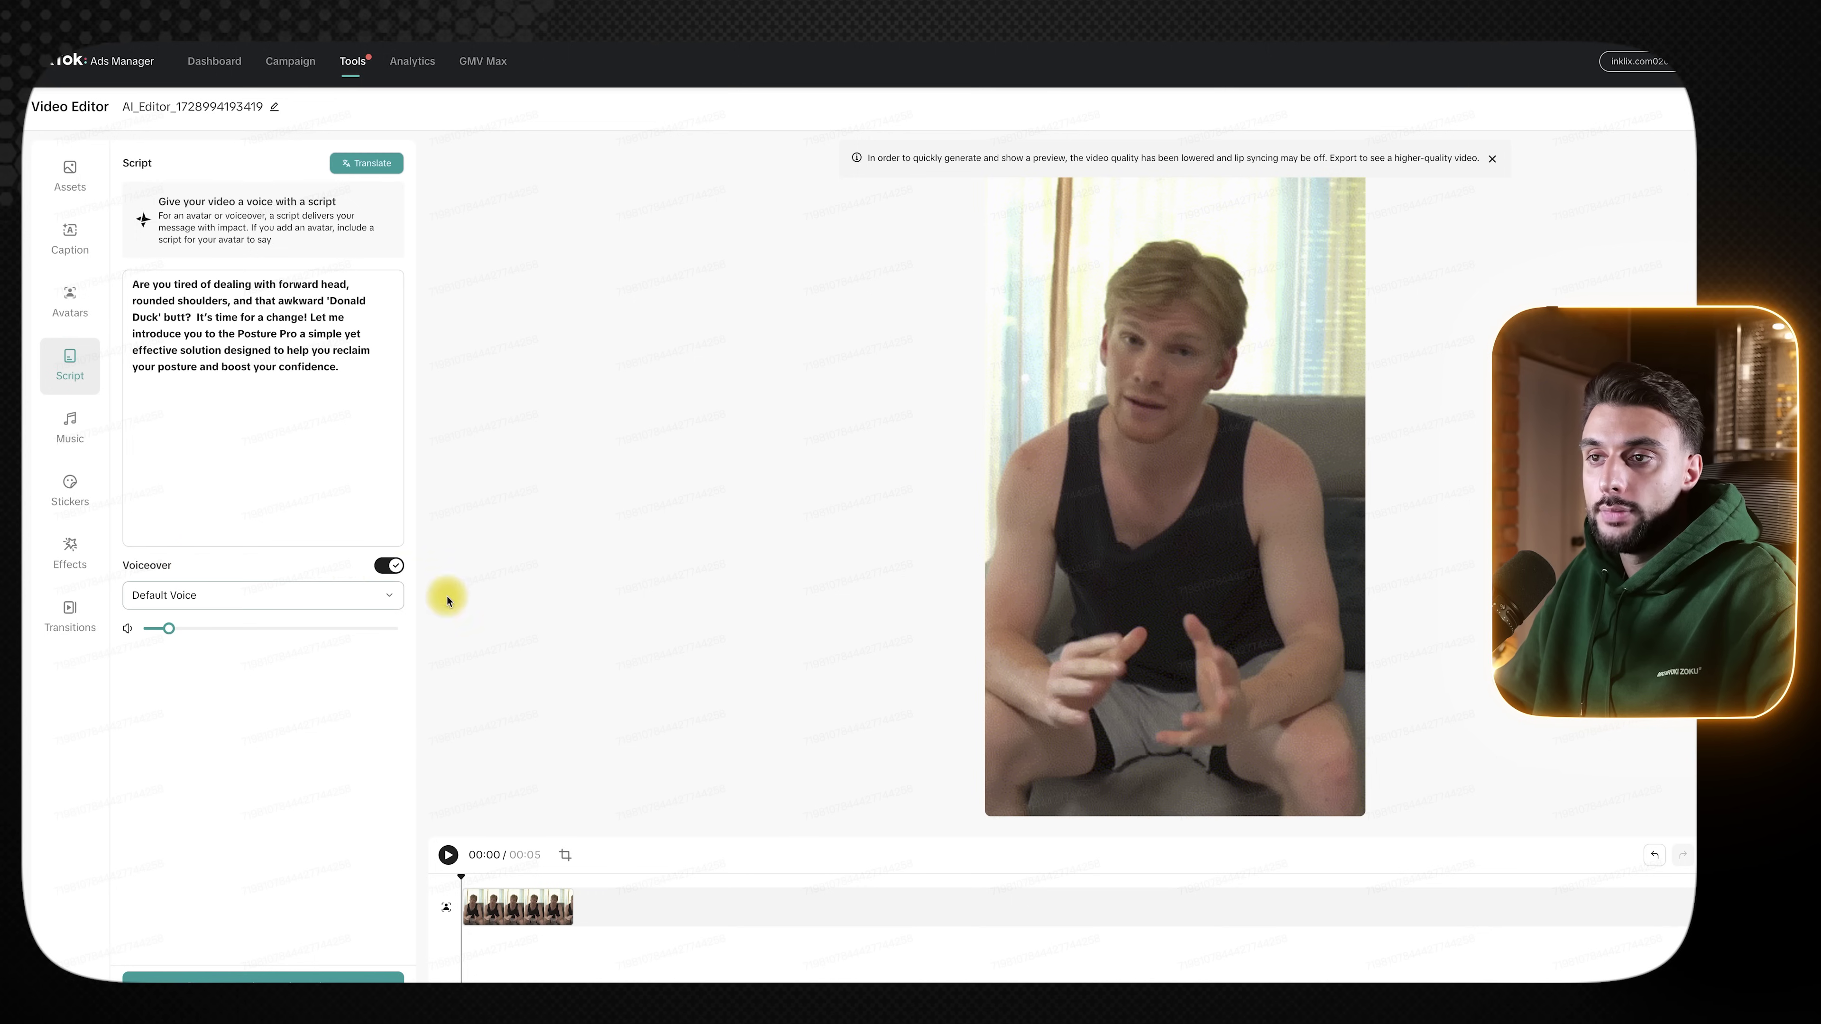
- Check the avatar's available voiceover voices, then highlight the second and third script paragraphs in the document
{"action": "left_click", "coordinate": [315, 595]}
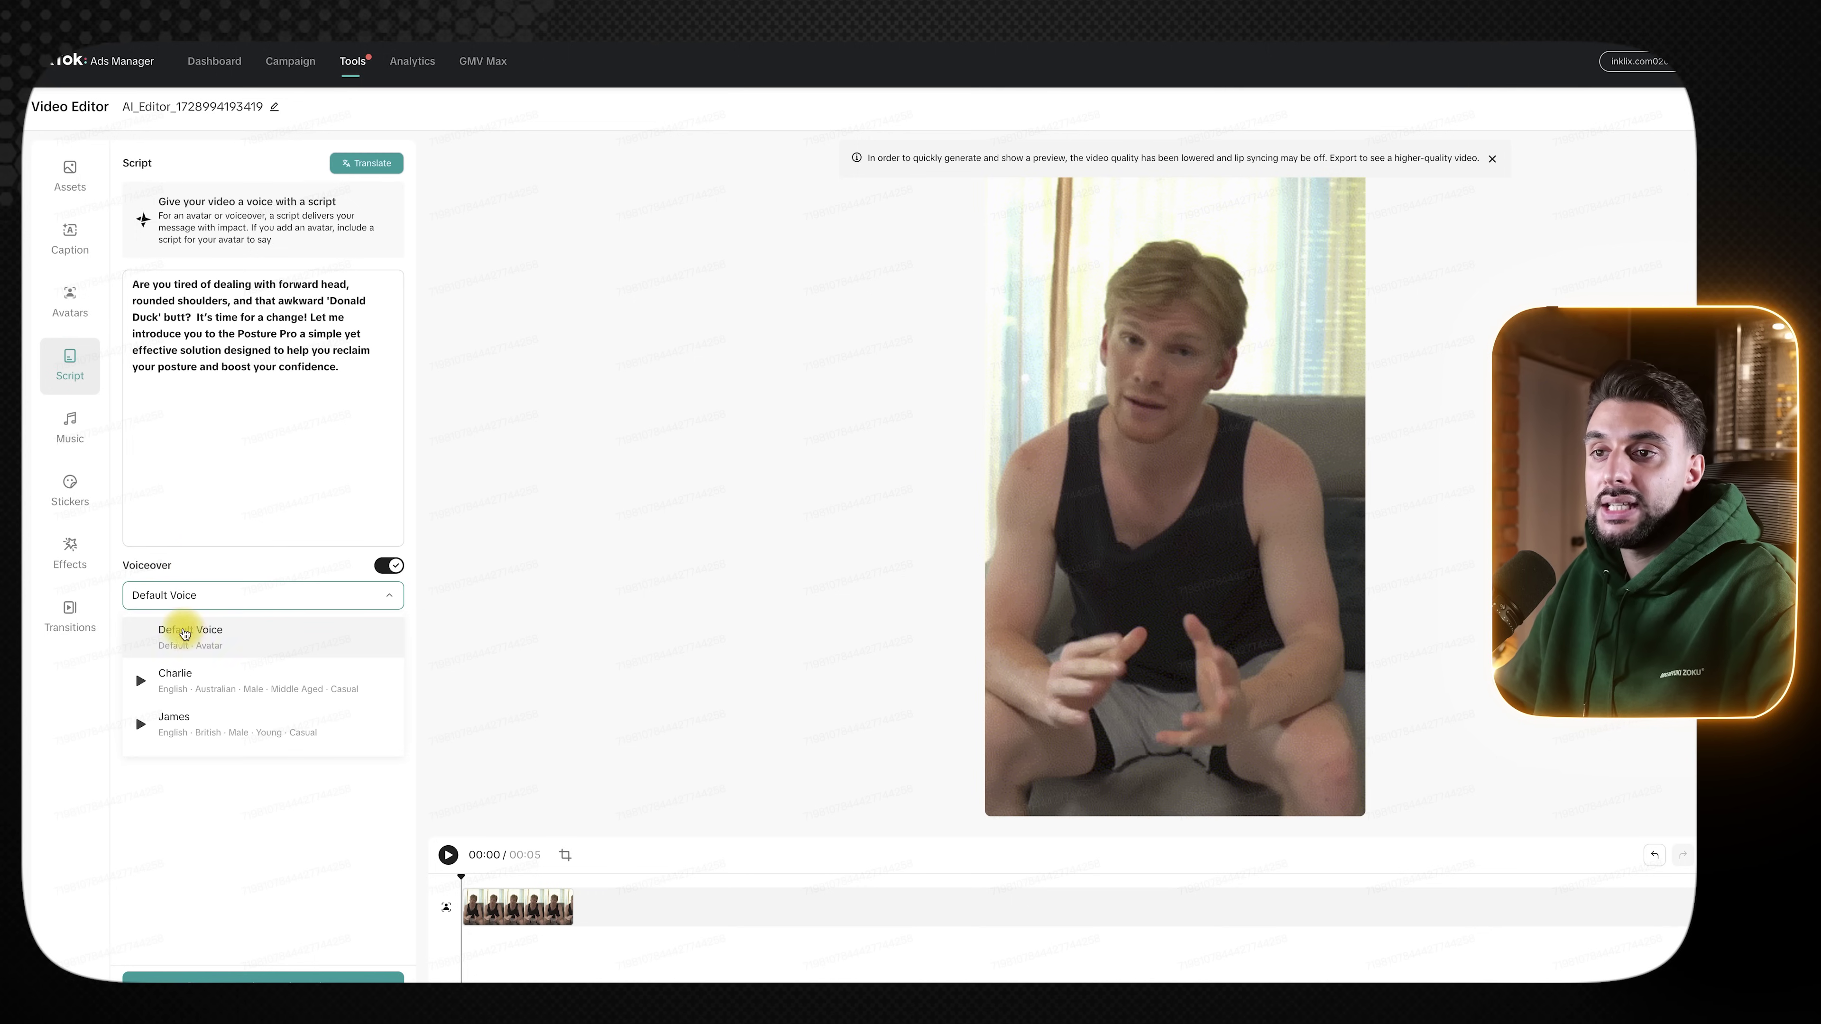
{"action": "left_click", "coordinate": [272, 497]}
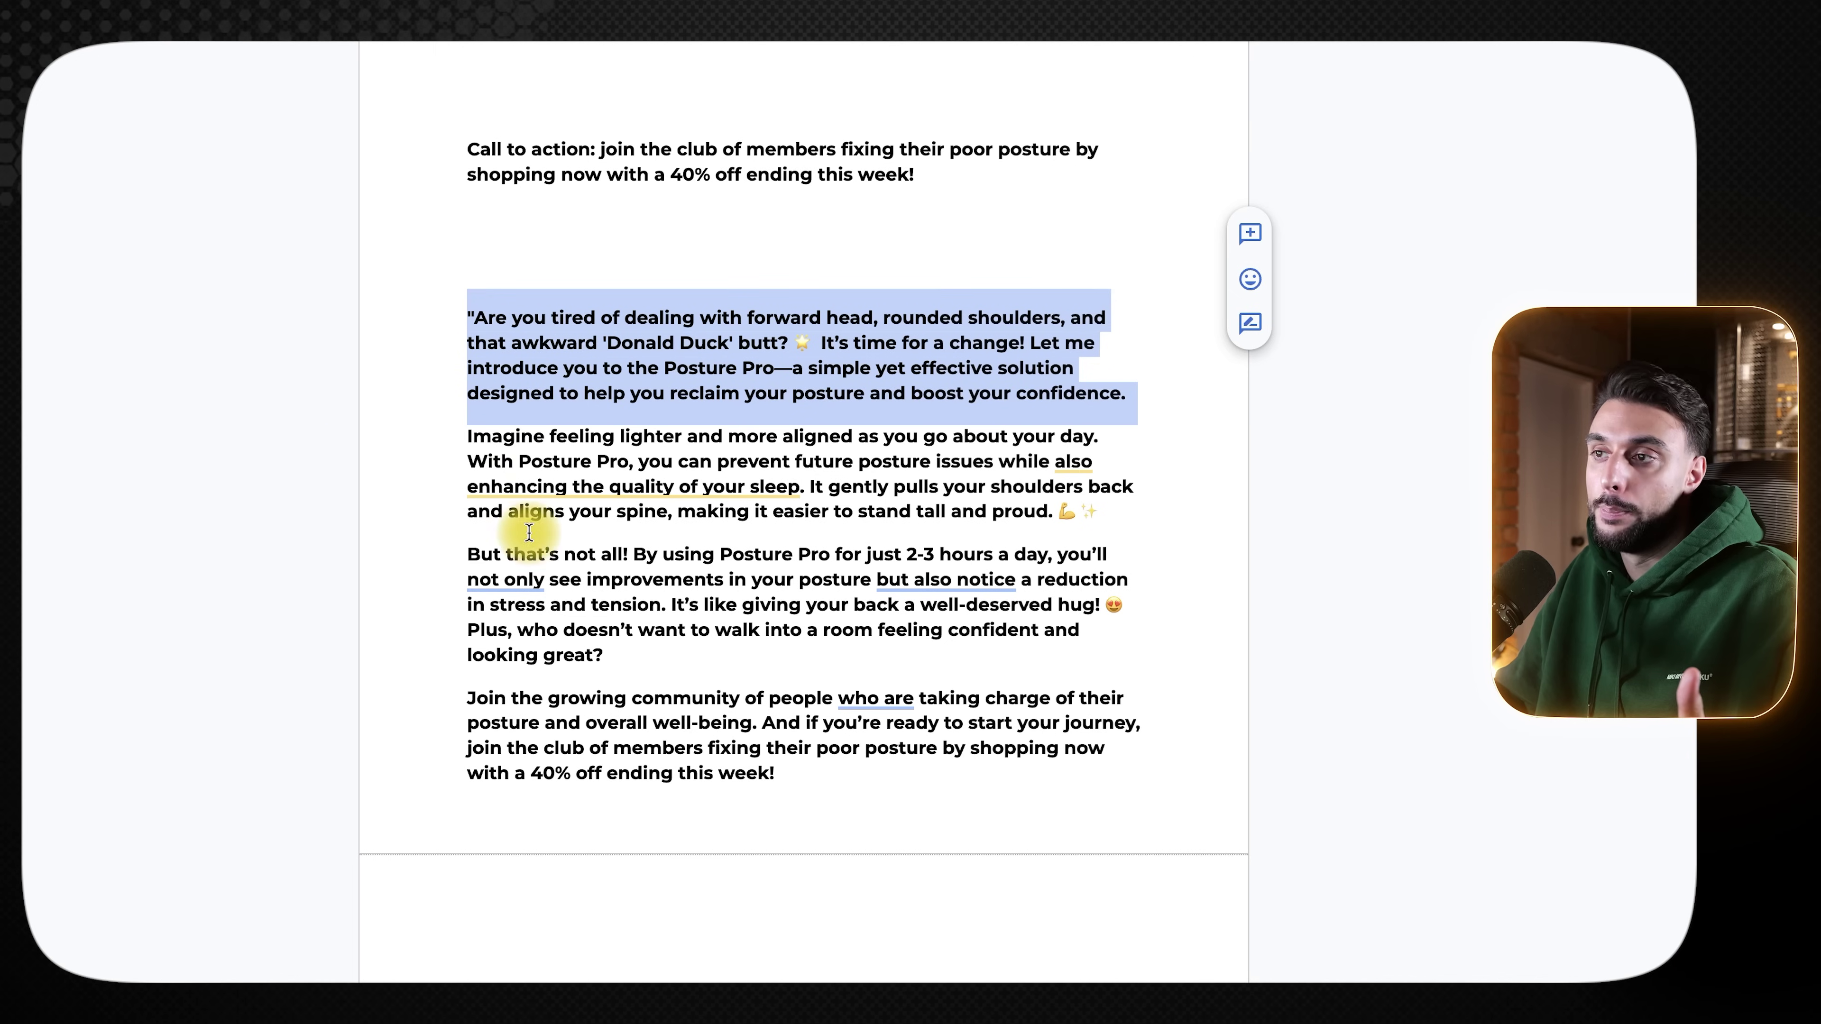
{"action": "left_click", "coordinate": [553, 512]}
{"action": "left_click_drag", "start_coordinate": [469, 442], "coordinate": [938, 655]}
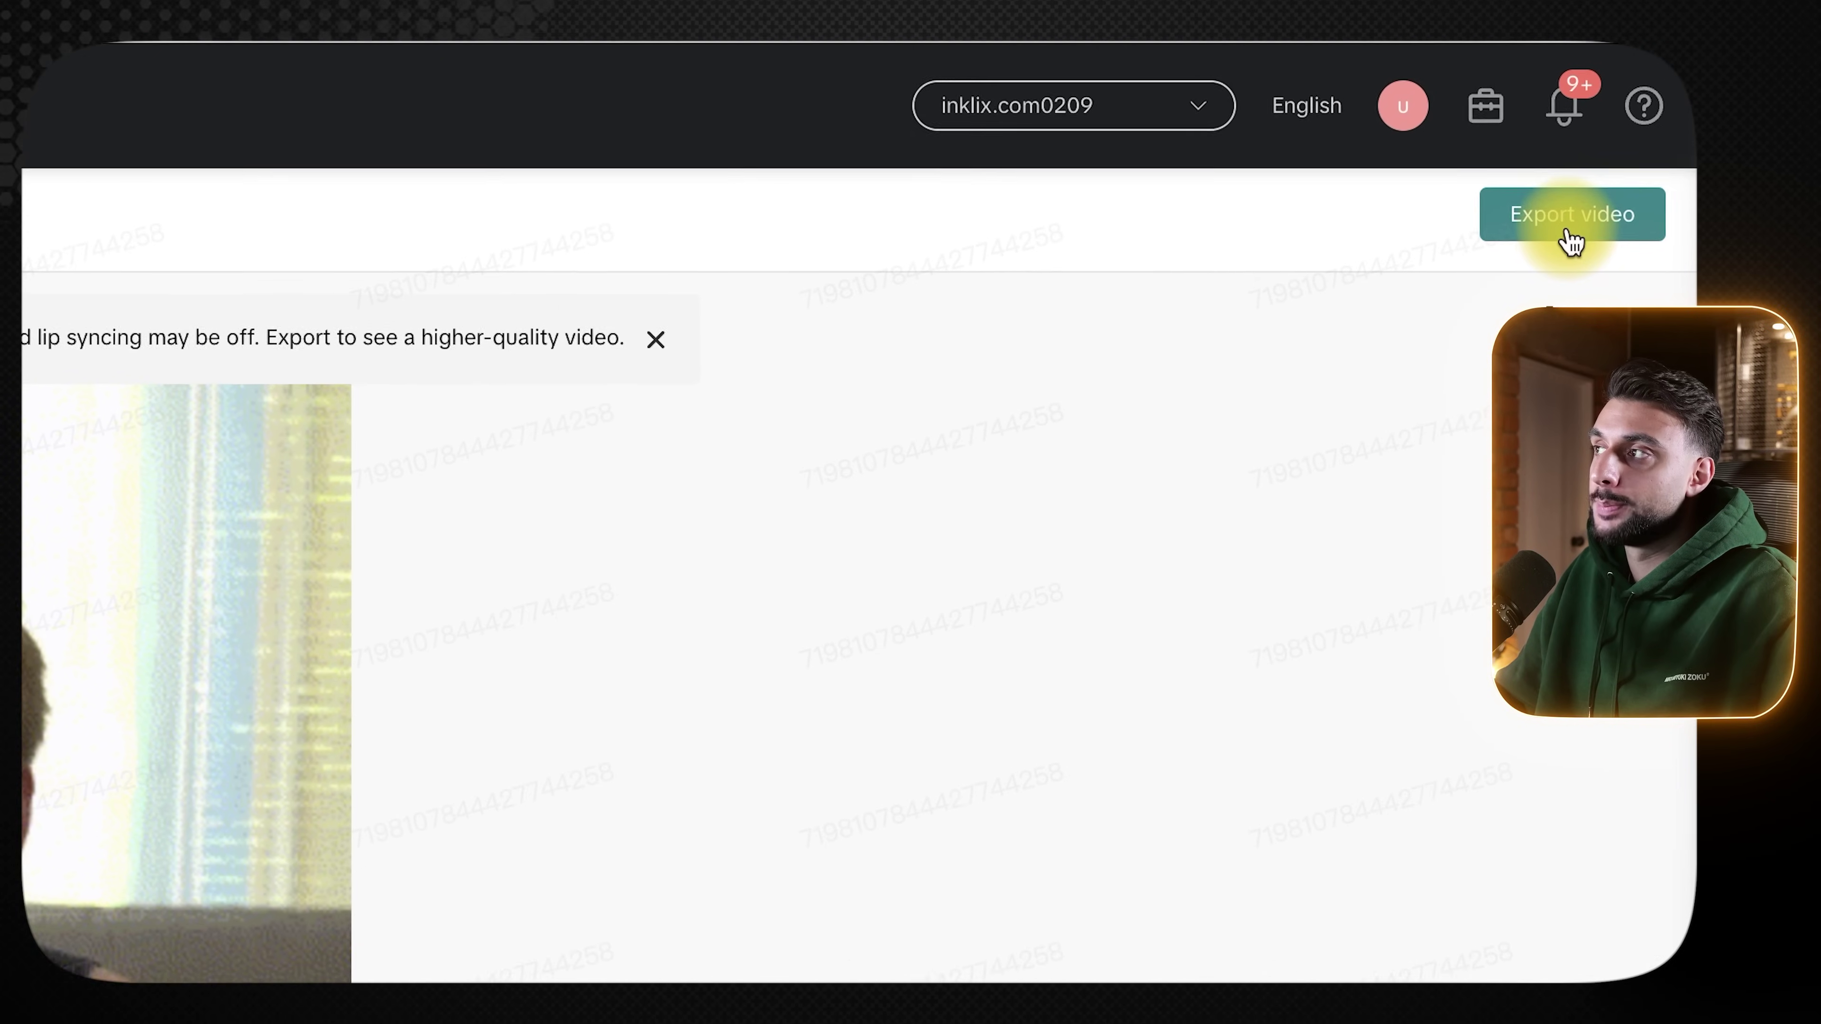
- Export the avatar video from the video editor and preview the exported file in the asset library
{"action": "left_click", "coordinate": [1563, 231]}
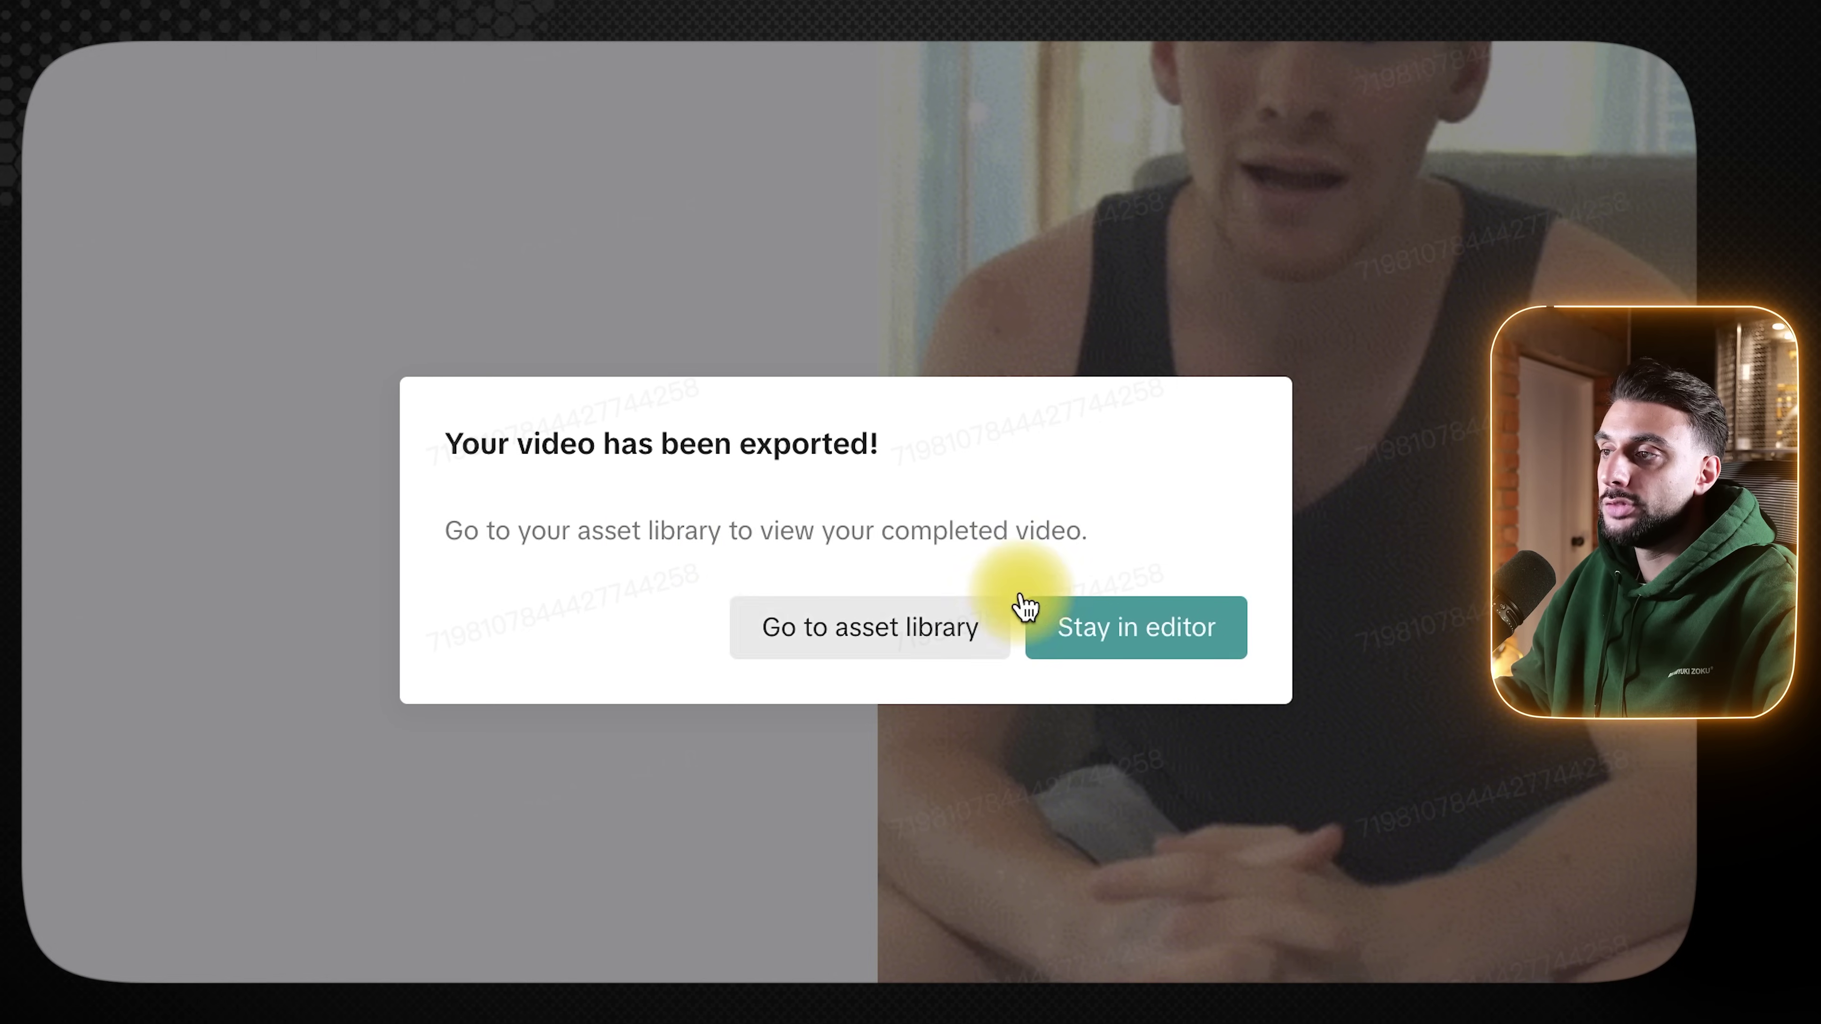
{"action": "right_click", "coordinate": [878, 649]}
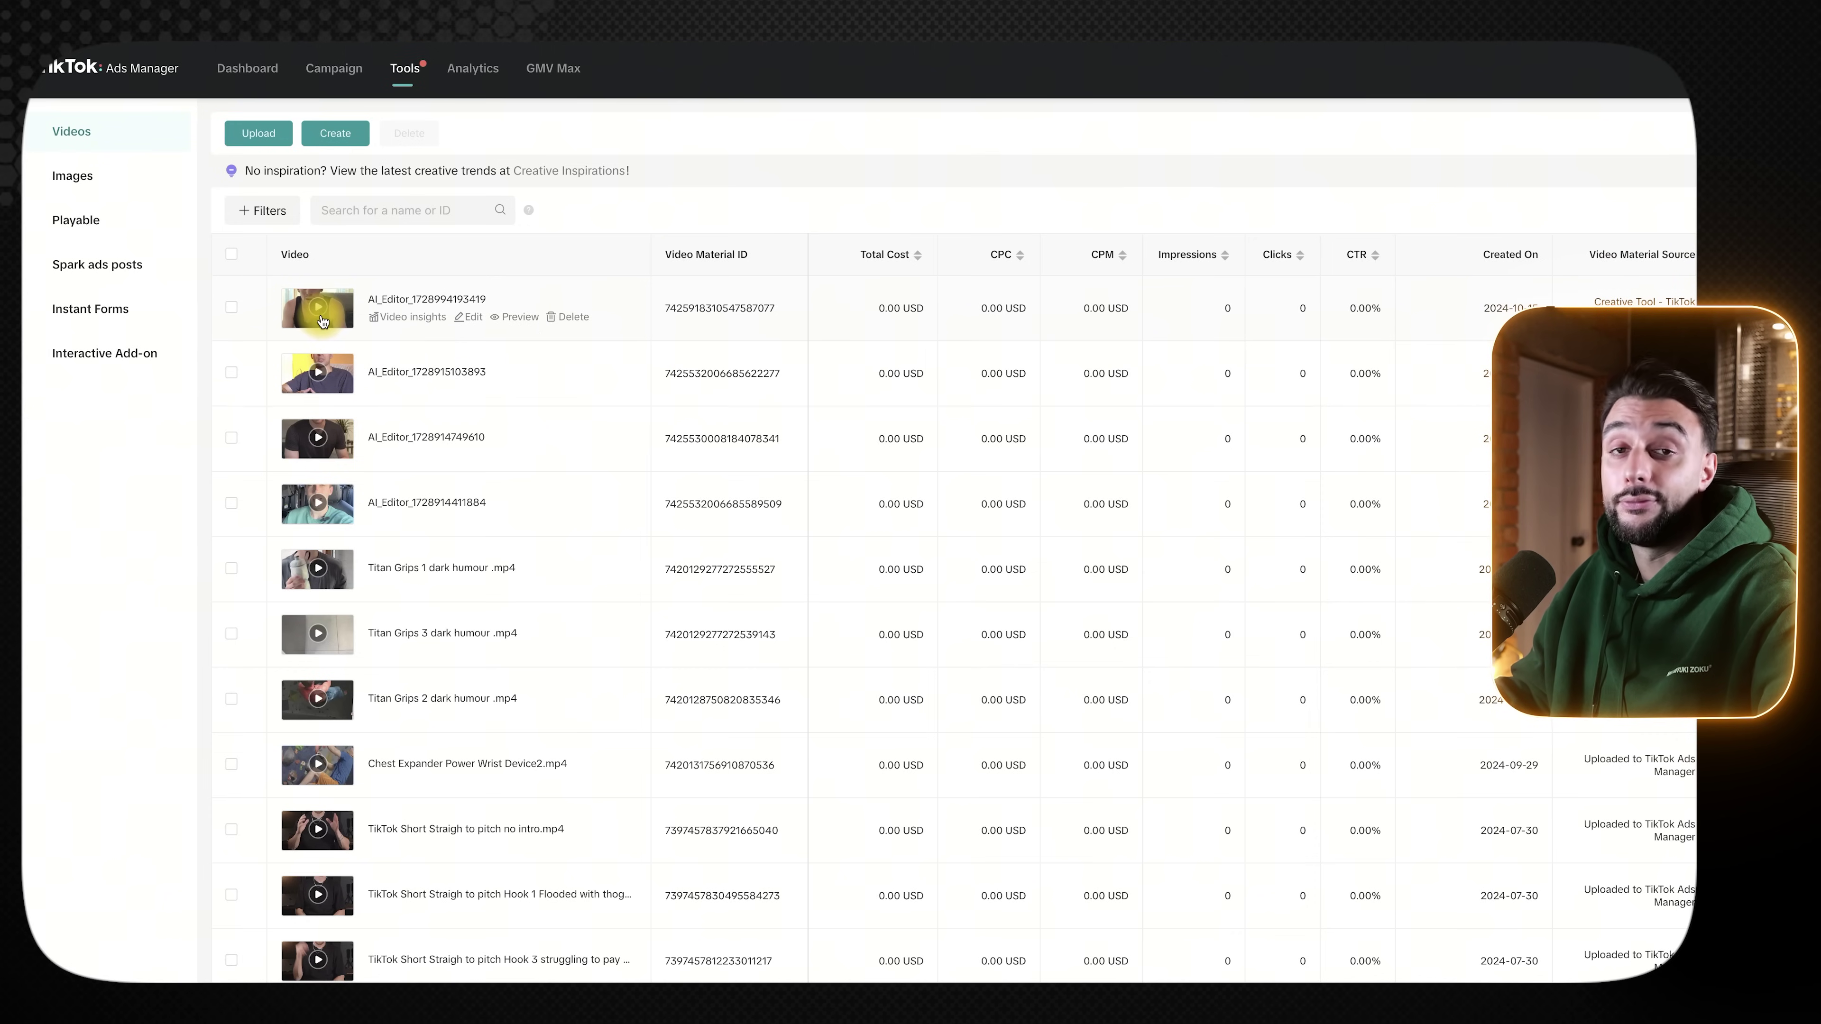
{"action": "left_click", "coordinate": [323, 320]}
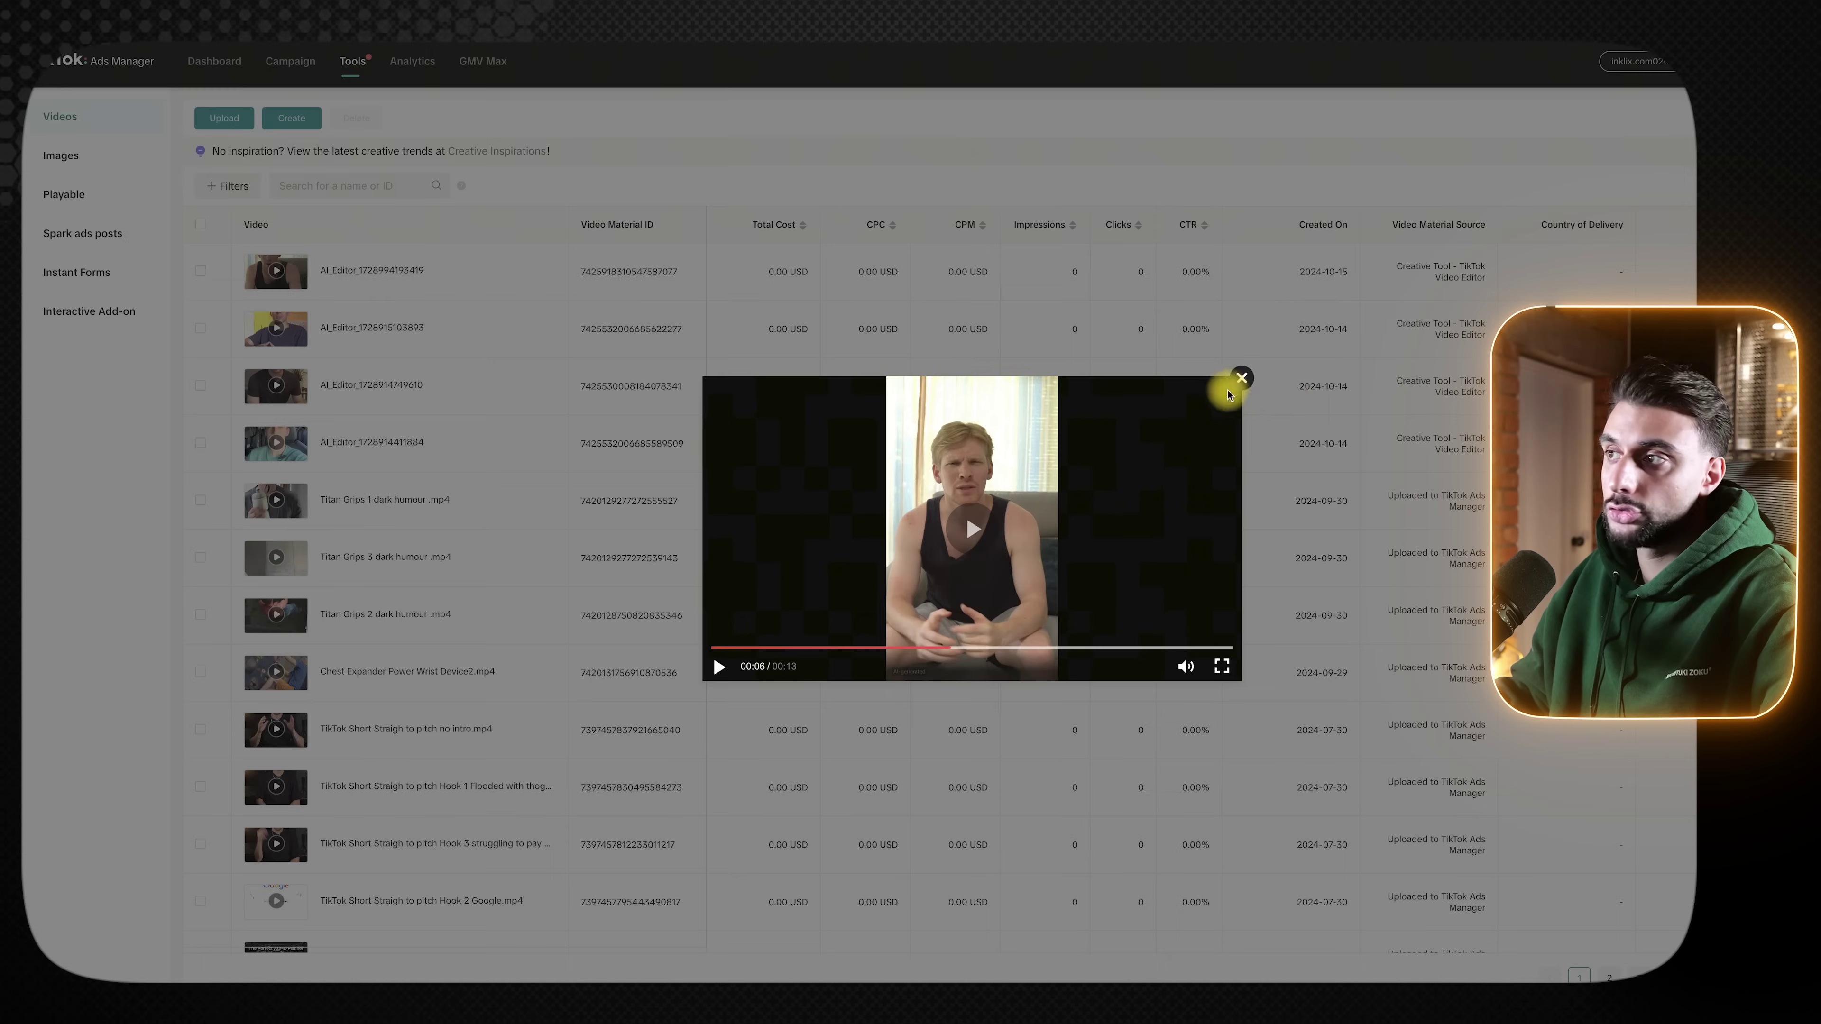
{"action": "left_click", "coordinate": [1241, 378]}
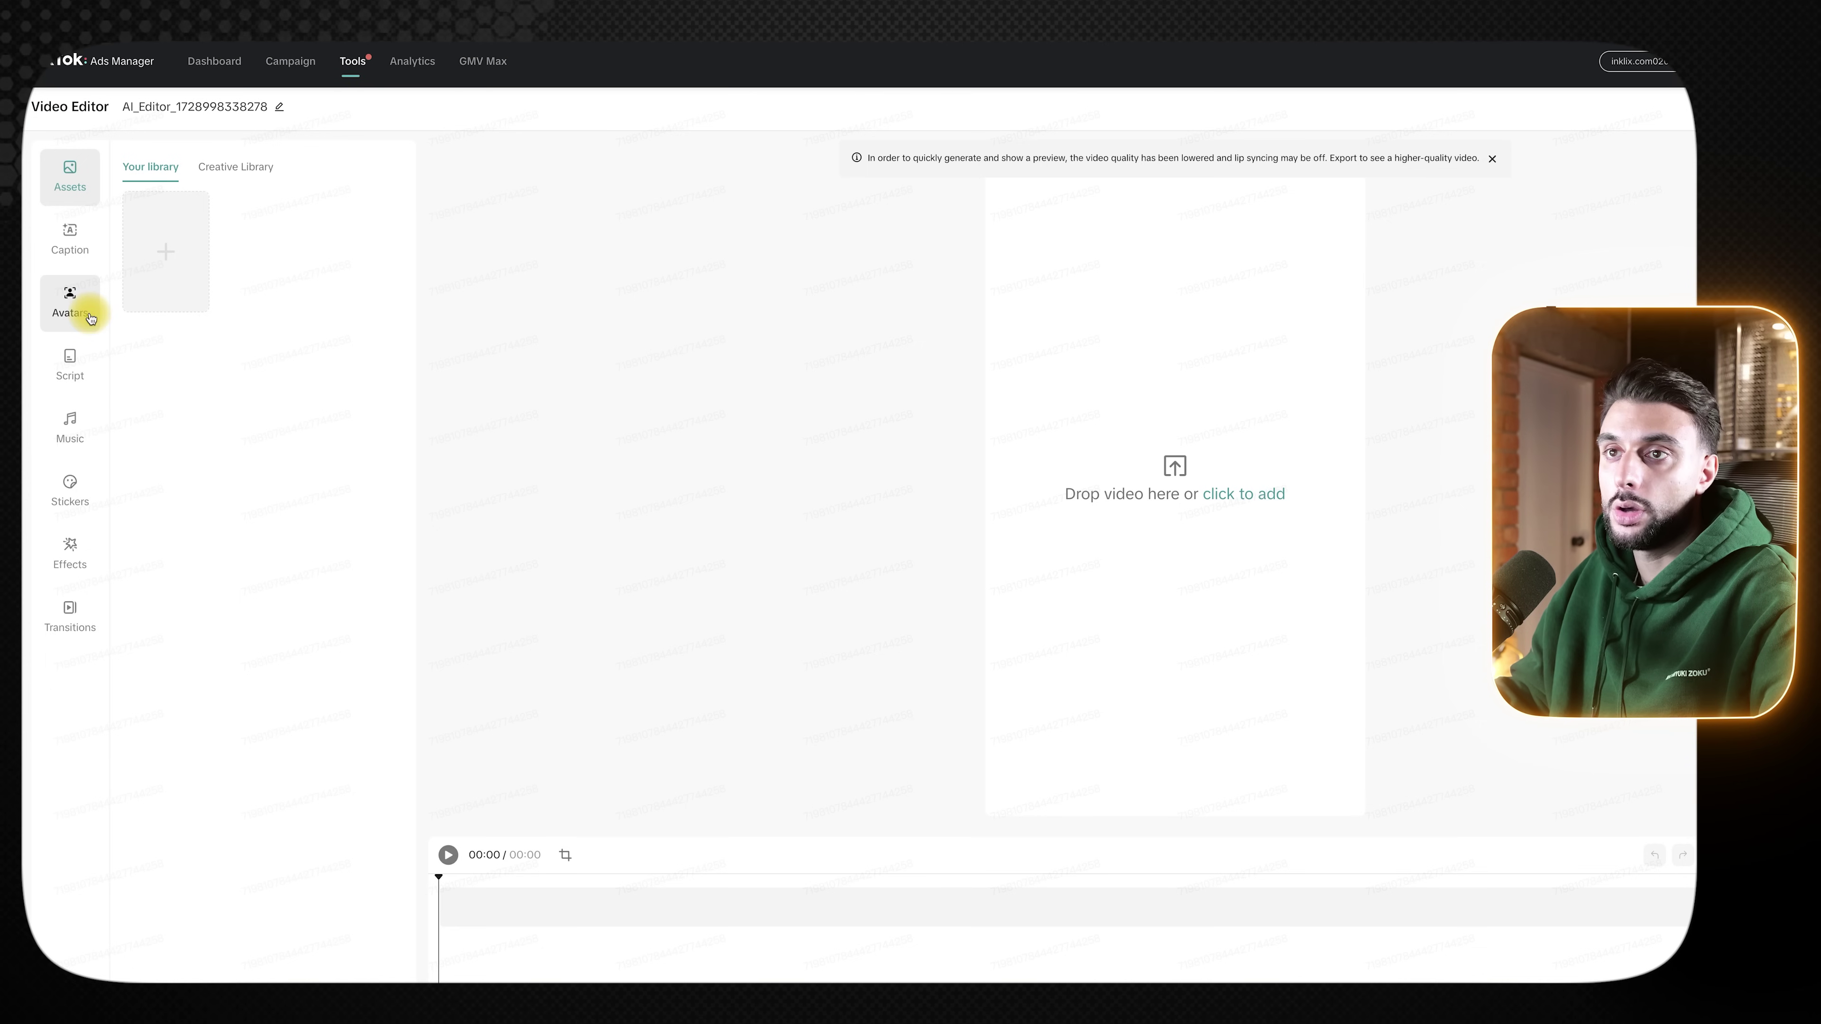
- Browse the avatars in a new video editor project and copy the script's second and third paragraphs from the document
{"action": "left_click", "coordinate": [89, 316]}
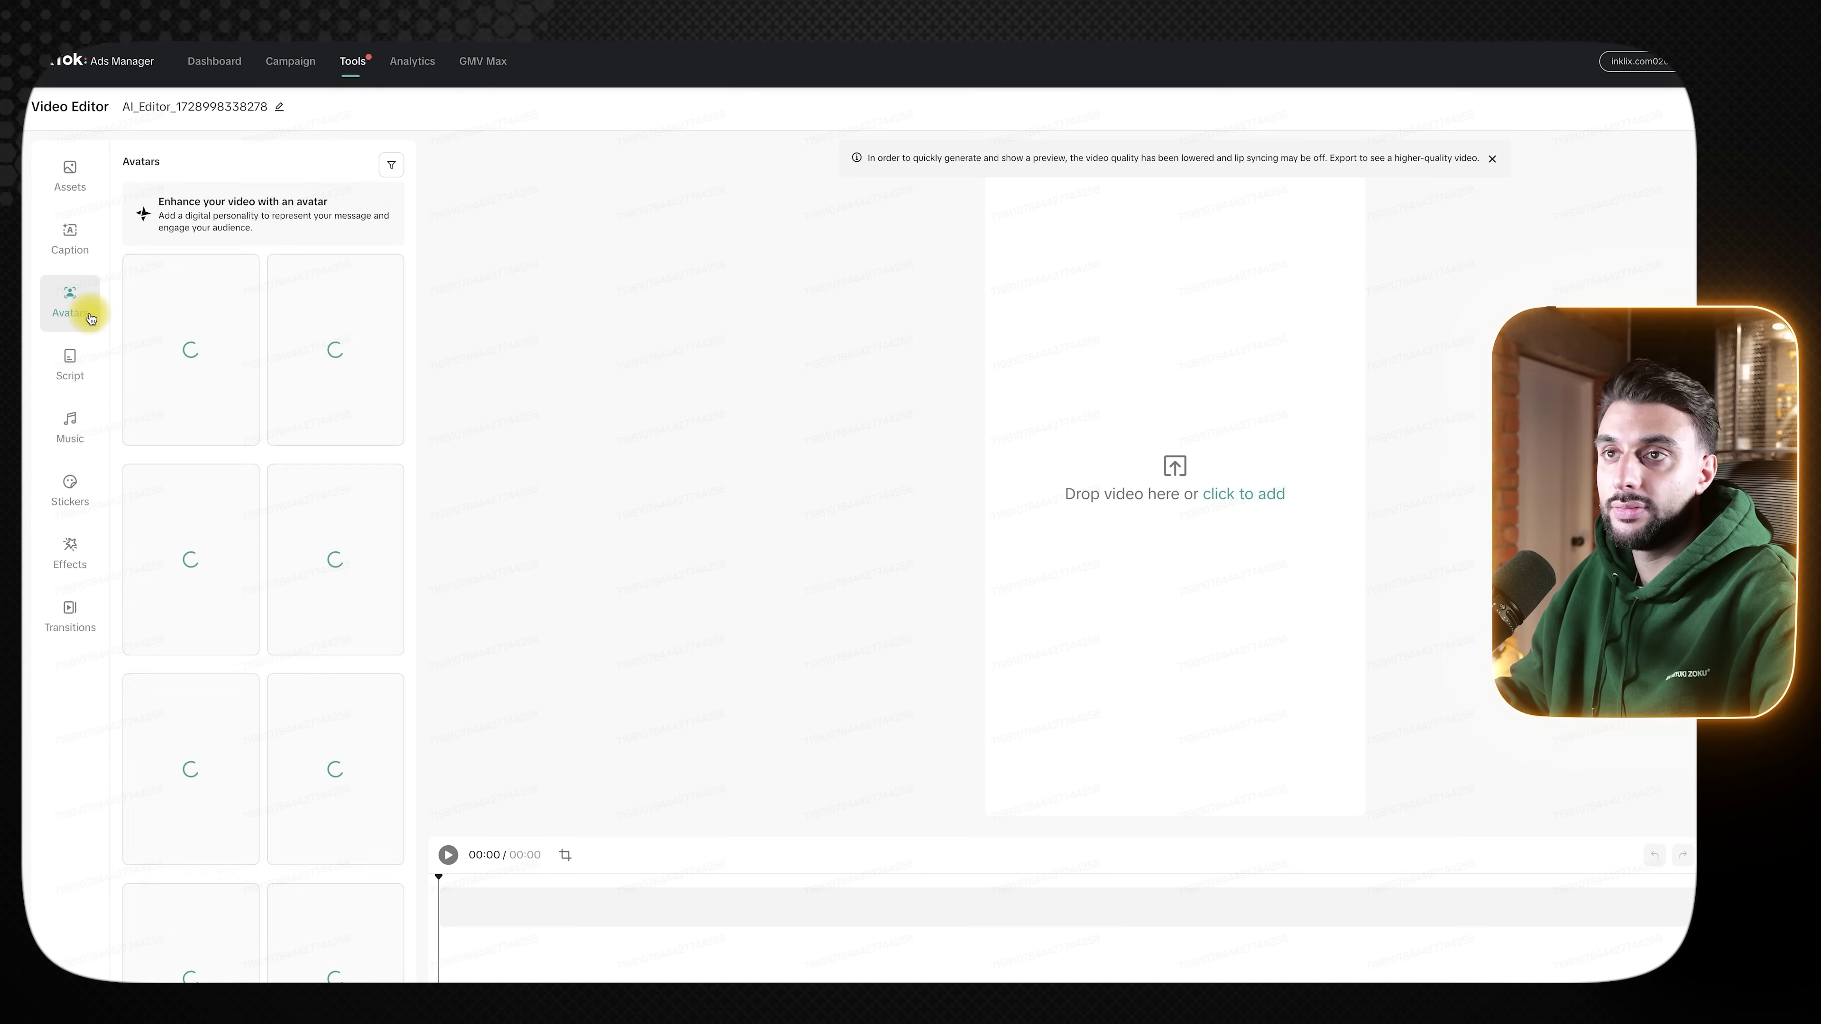
{"action": "left_click", "coordinate": [391, 170]}
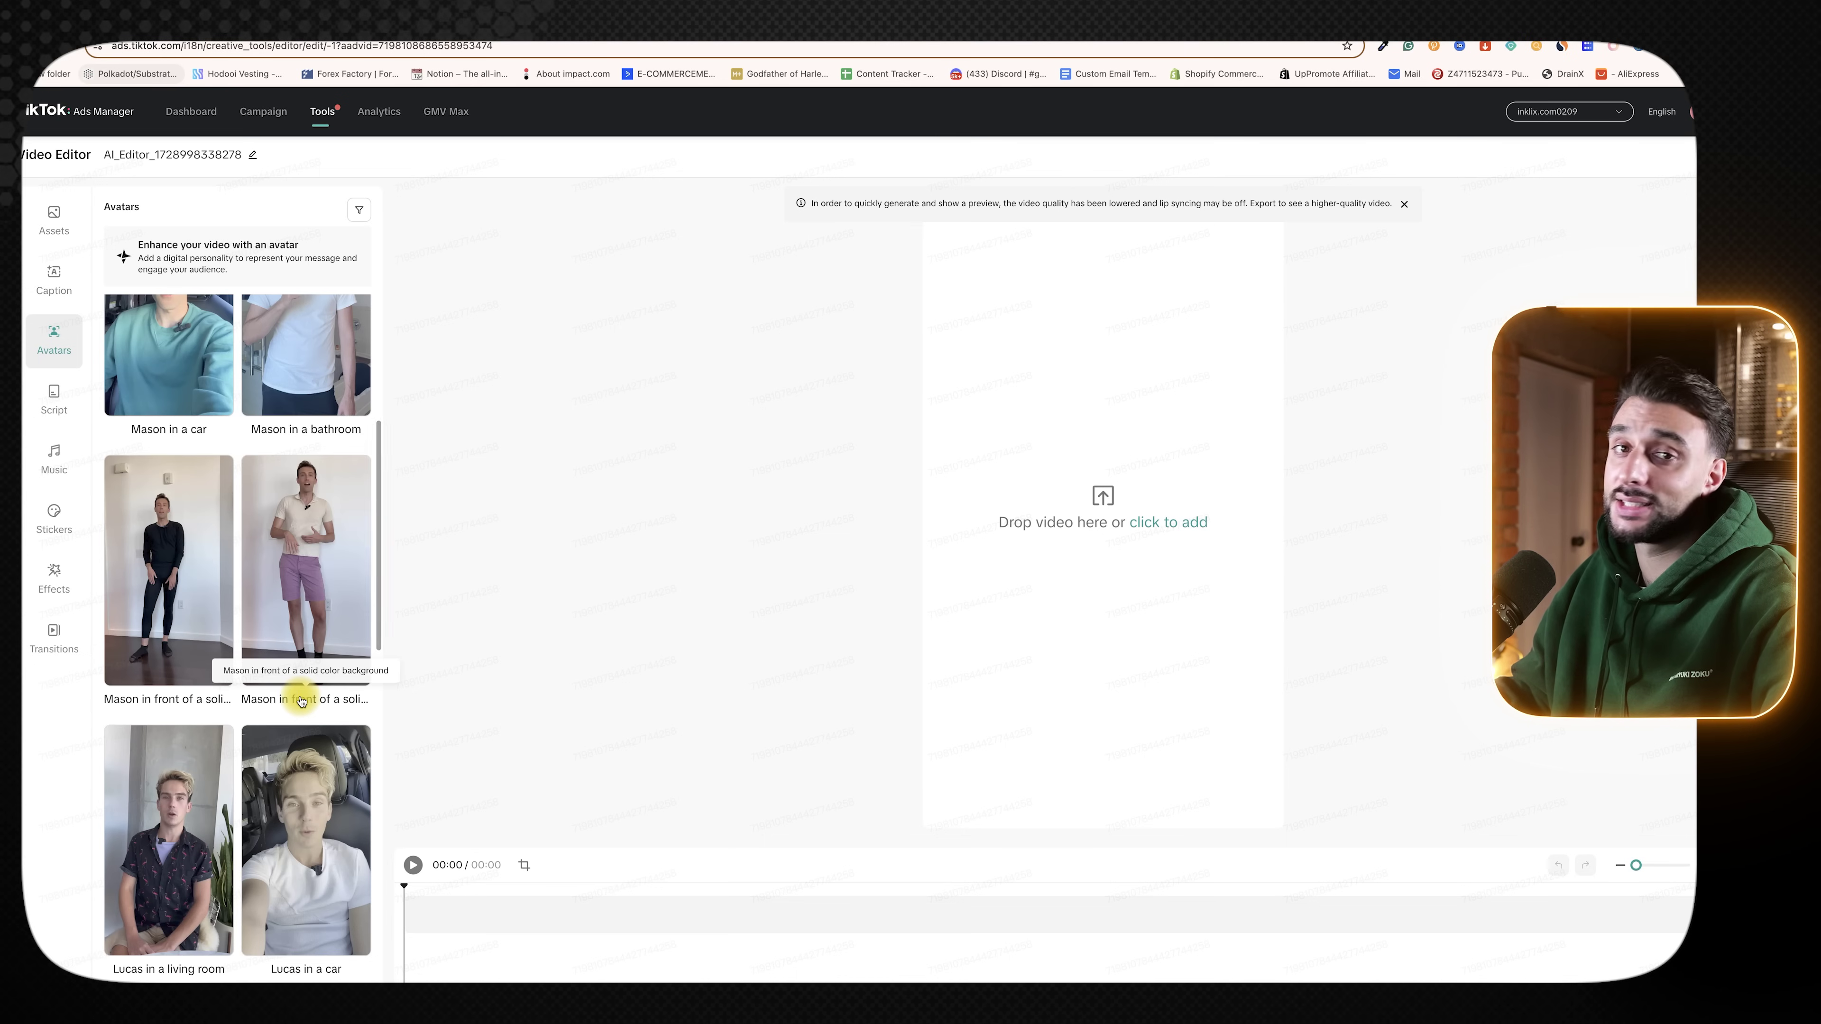
{"action": "scroll", "coordinate": [301, 702], "scroll_direction": "down", "scroll_amount": 1}
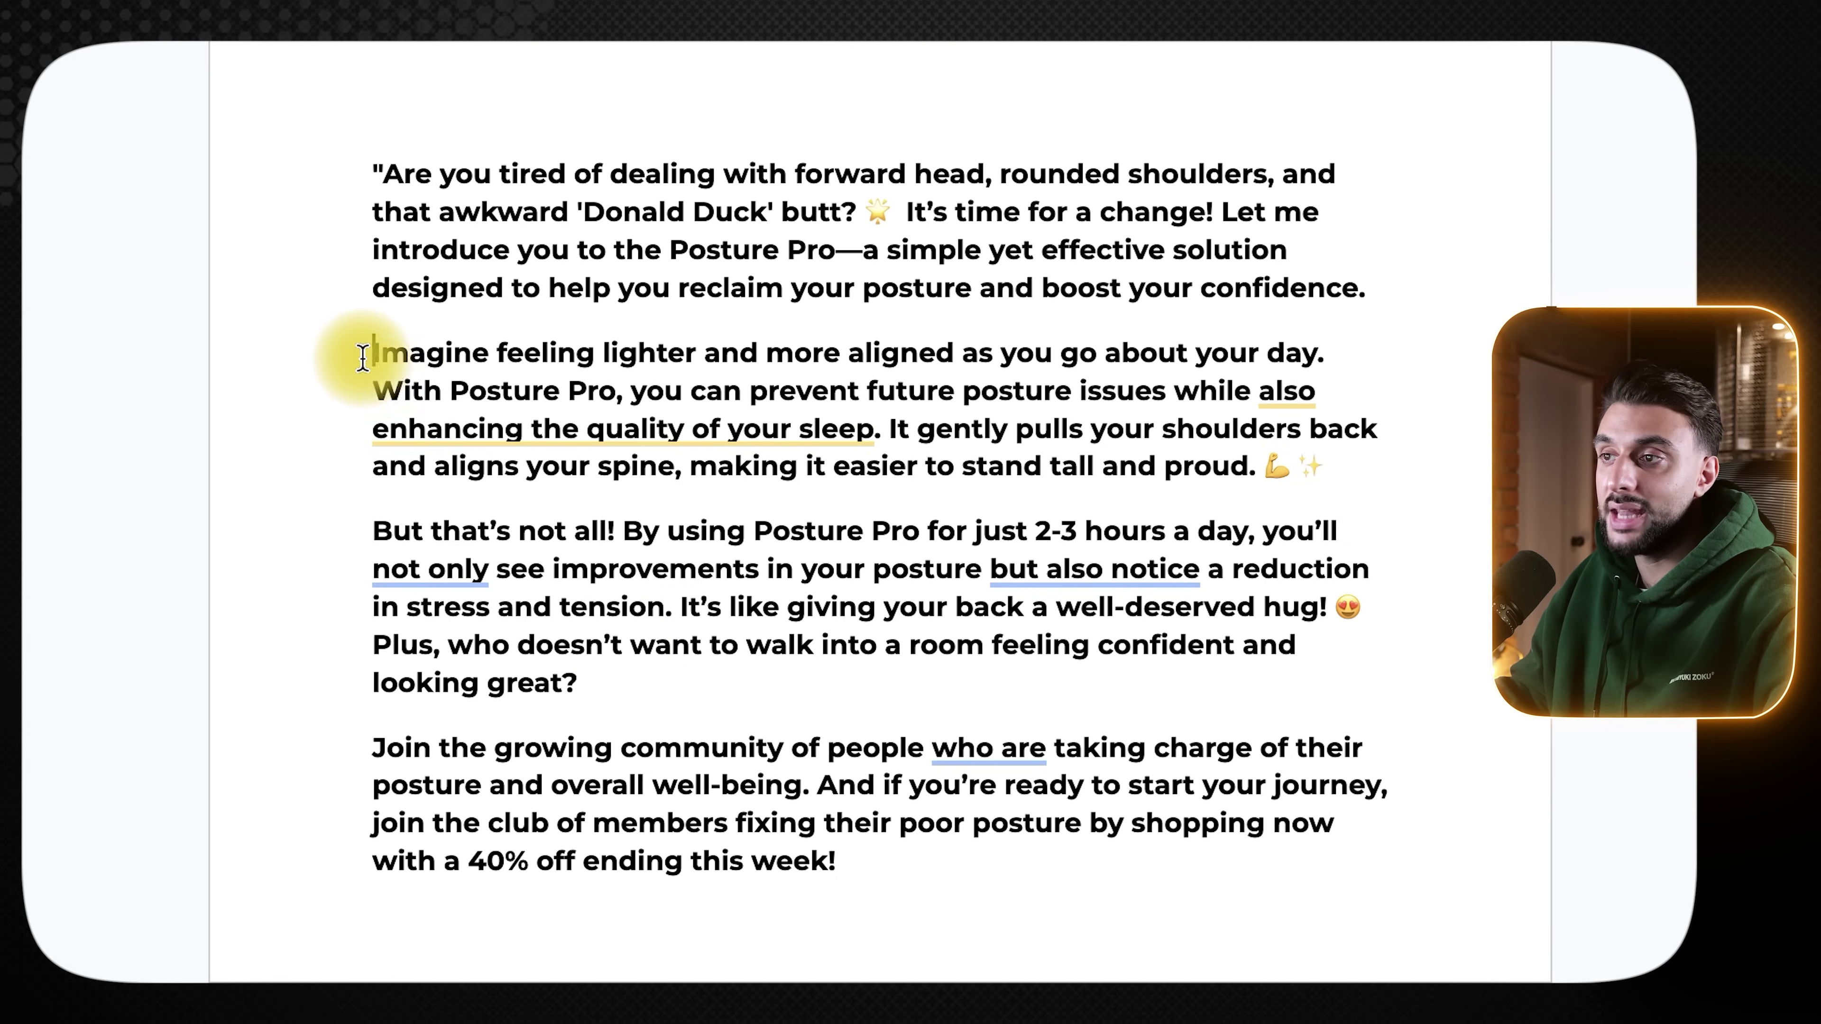
{"action": "left_click_drag", "start_coordinate": [366, 353], "coordinate": [722, 675]}
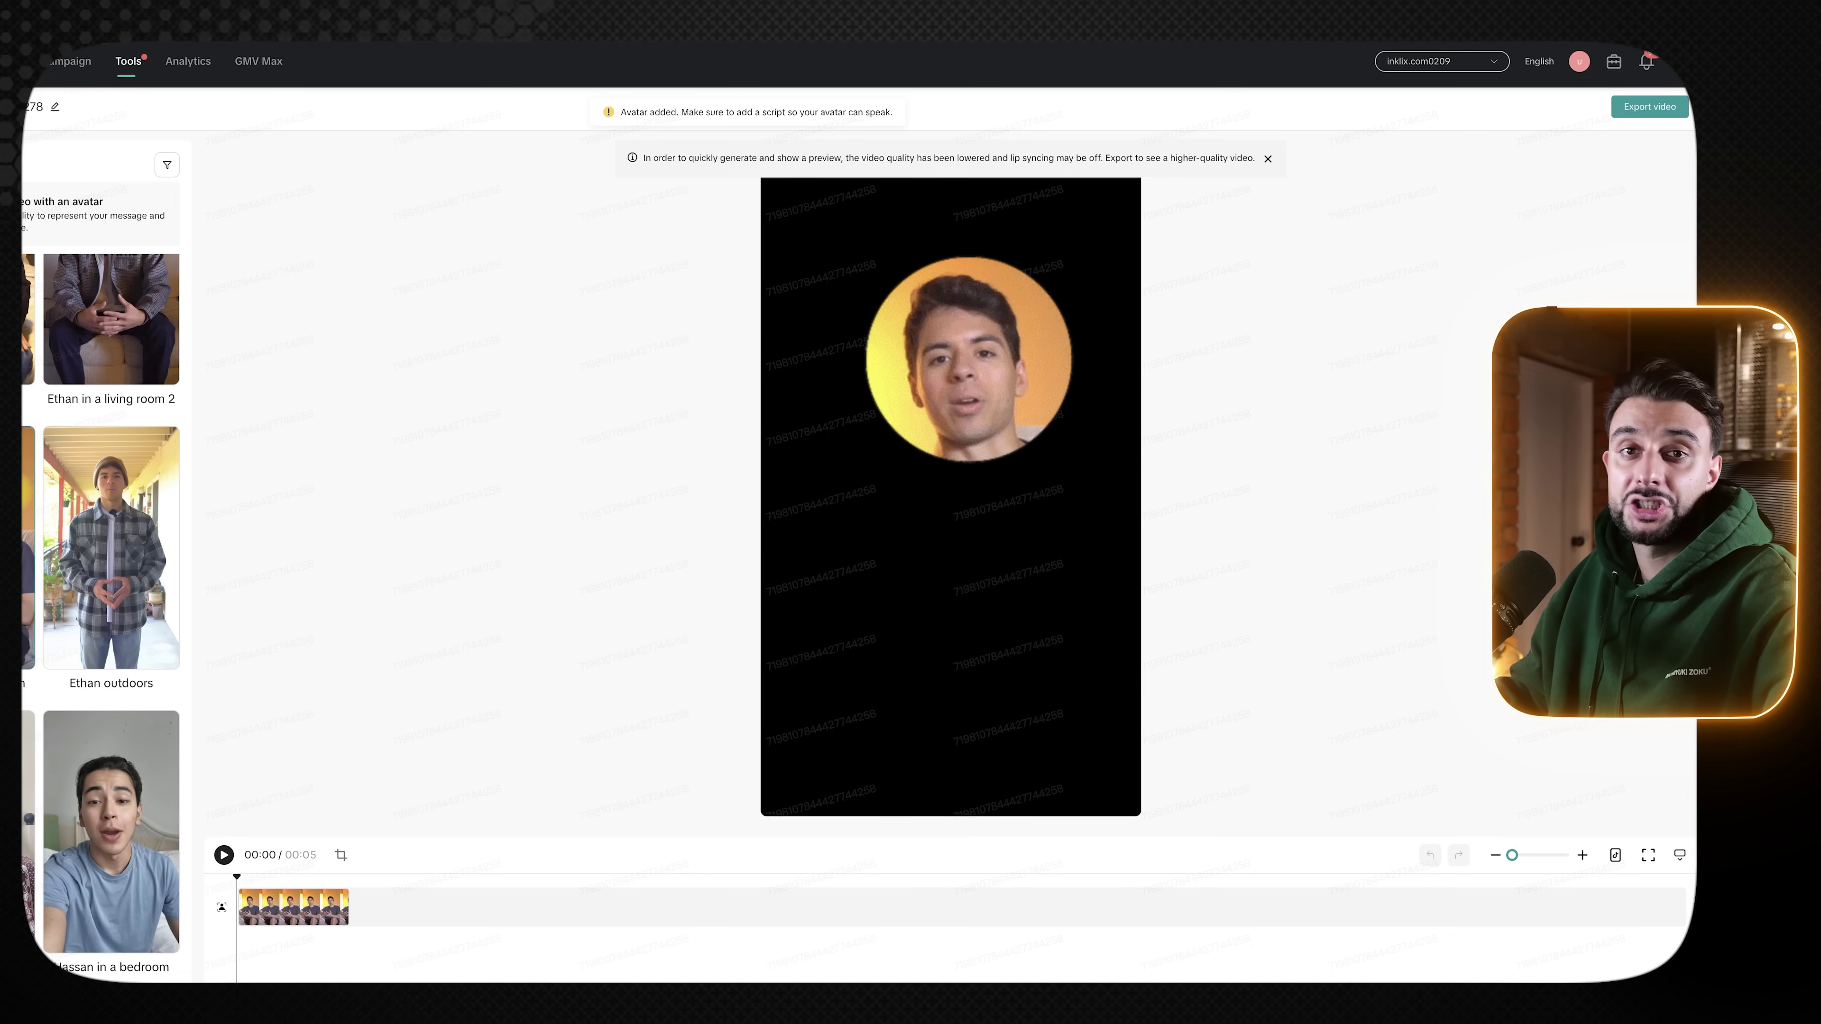
- Add the seated avatar in shorts with the full-frame mask and script it from "Imagine feeling lighter" to "feeling confident and looking great?"
{"action": "left_click", "coordinate": [1000, 349]}
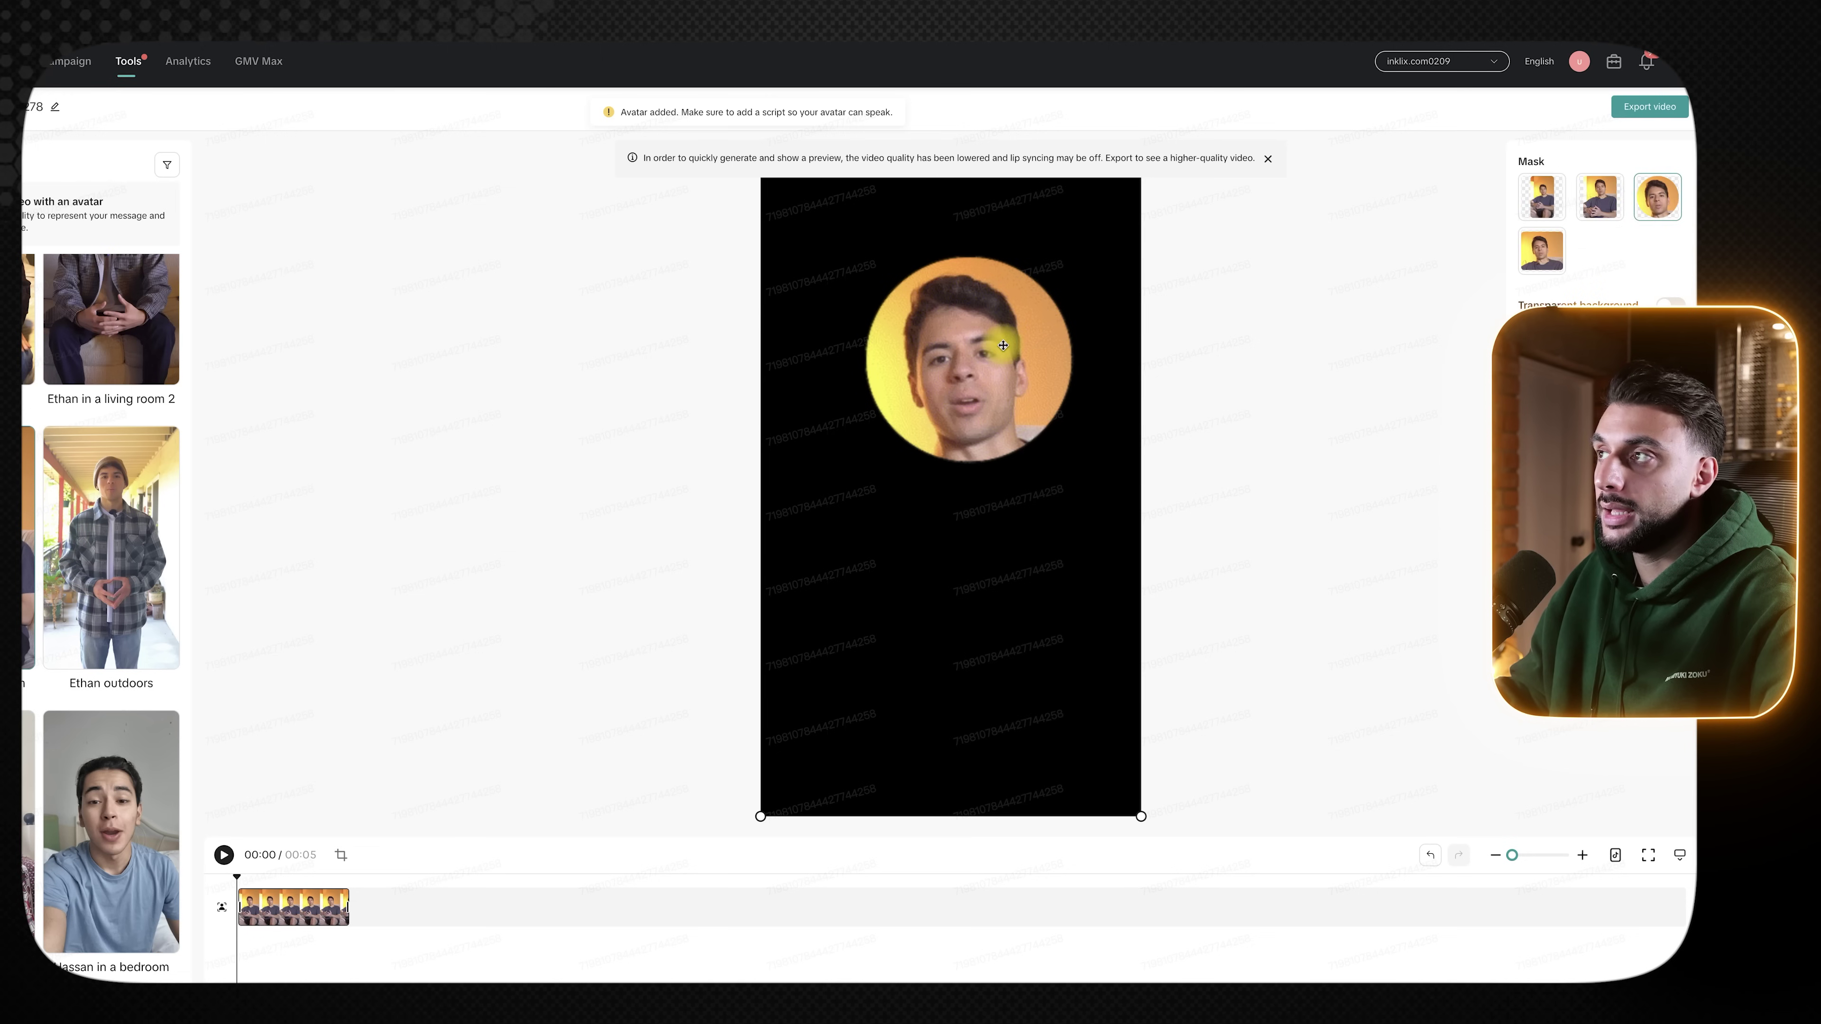
{"action": "left_click", "coordinate": [1543, 202]}
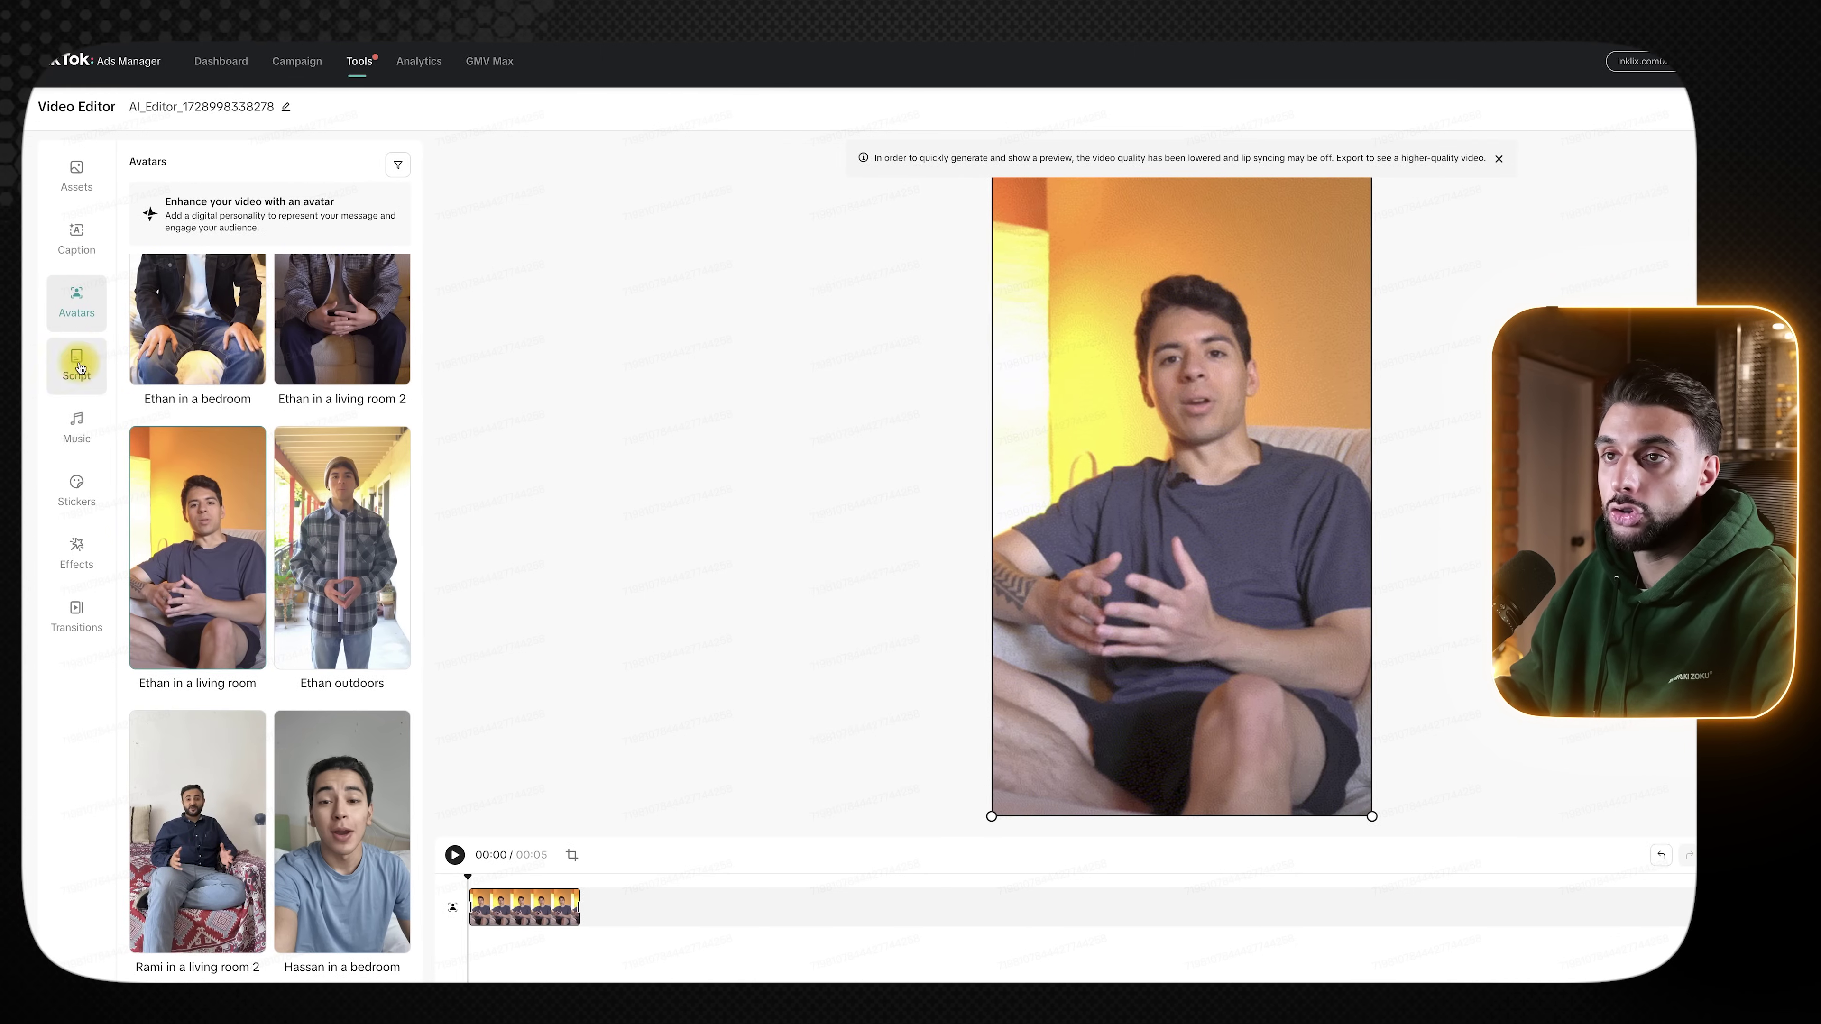
{"action": "left_click", "coordinate": [77, 365]}
{"action": "type", "text": "Imagine feeling lighter and more aligned as you go about your day. With Posture Pro, you can prevent future posture issues while also enhancing the quality of your sleep. It gently pulls your shoulders back and aligns your spine, making it easier to stand tall and proud. 💪✨ But that’s not all! By using Posture Pro for just 2-3 hours a day, you’ll not only see improvements in your posture but also notice a reduction in stress and tension. It’s like giving your back a well-deserved hug! 😍 Plus, who doesn’t want to walk into a room feeling confident and looking great?"}
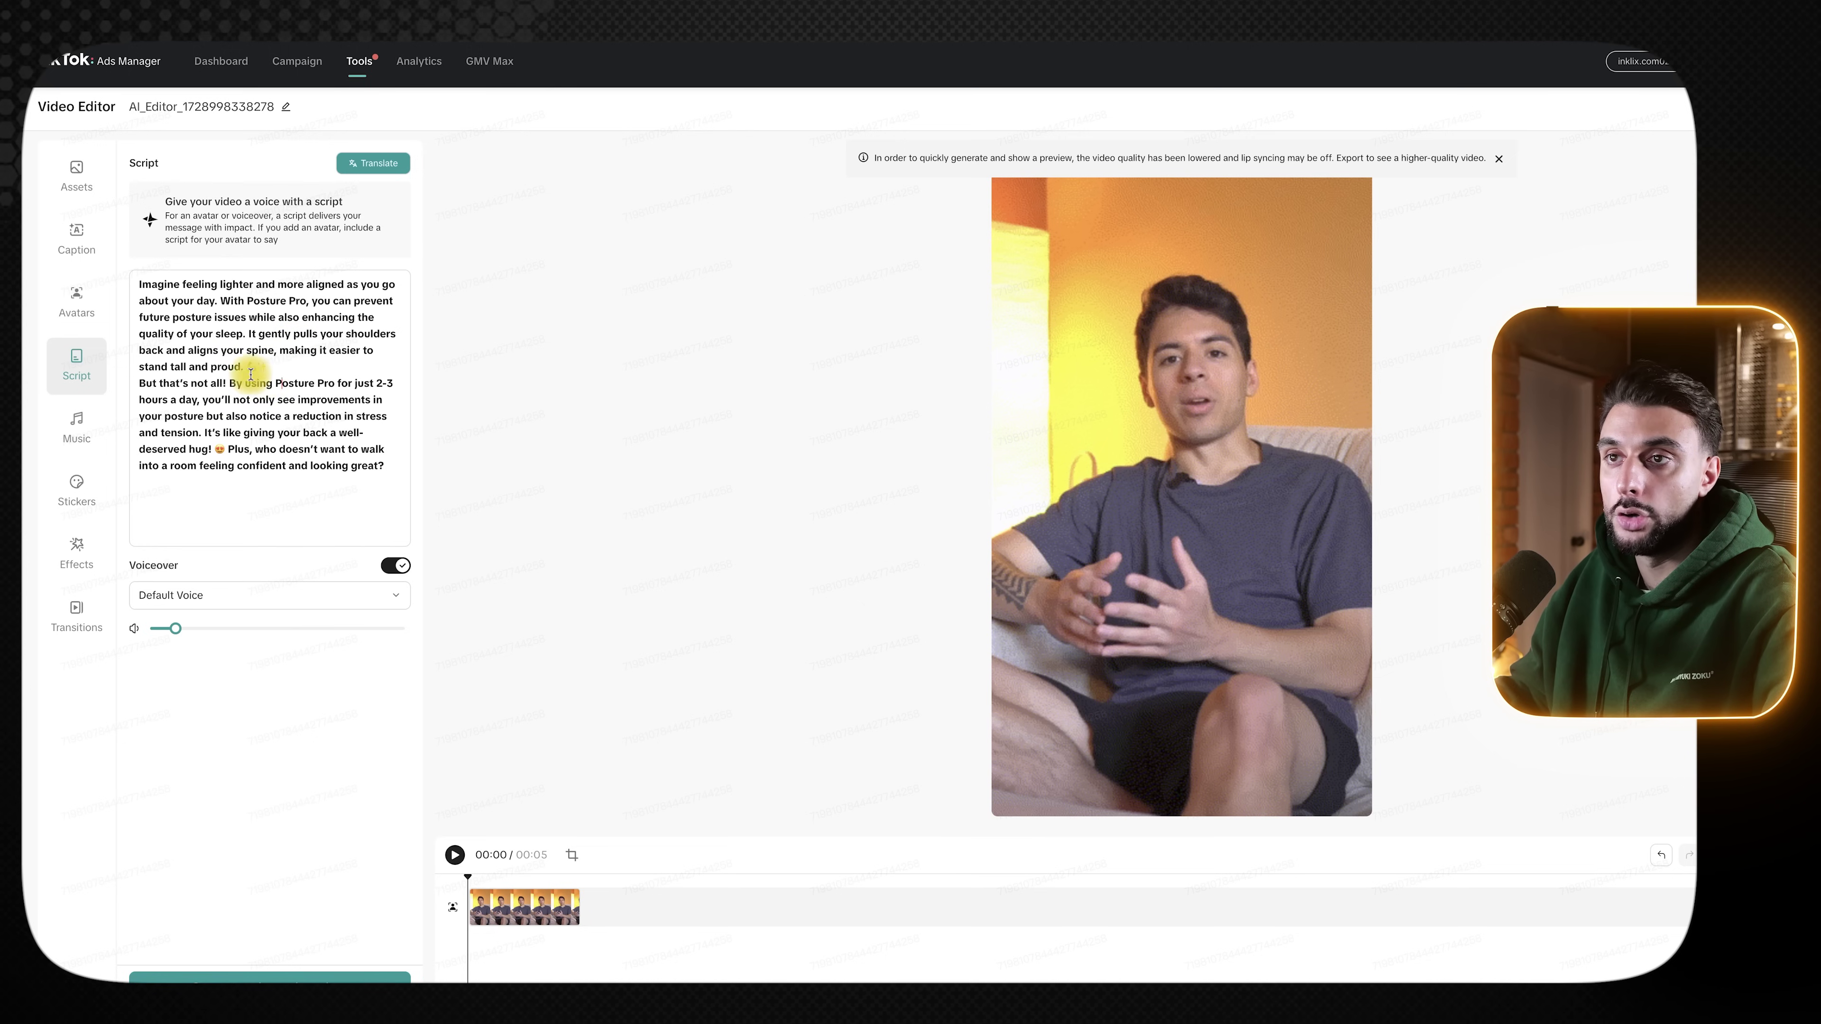
{"action": "scroll", "coordinate": [215, 717], "scroll_direction": "down", "scroll_amount": 1}
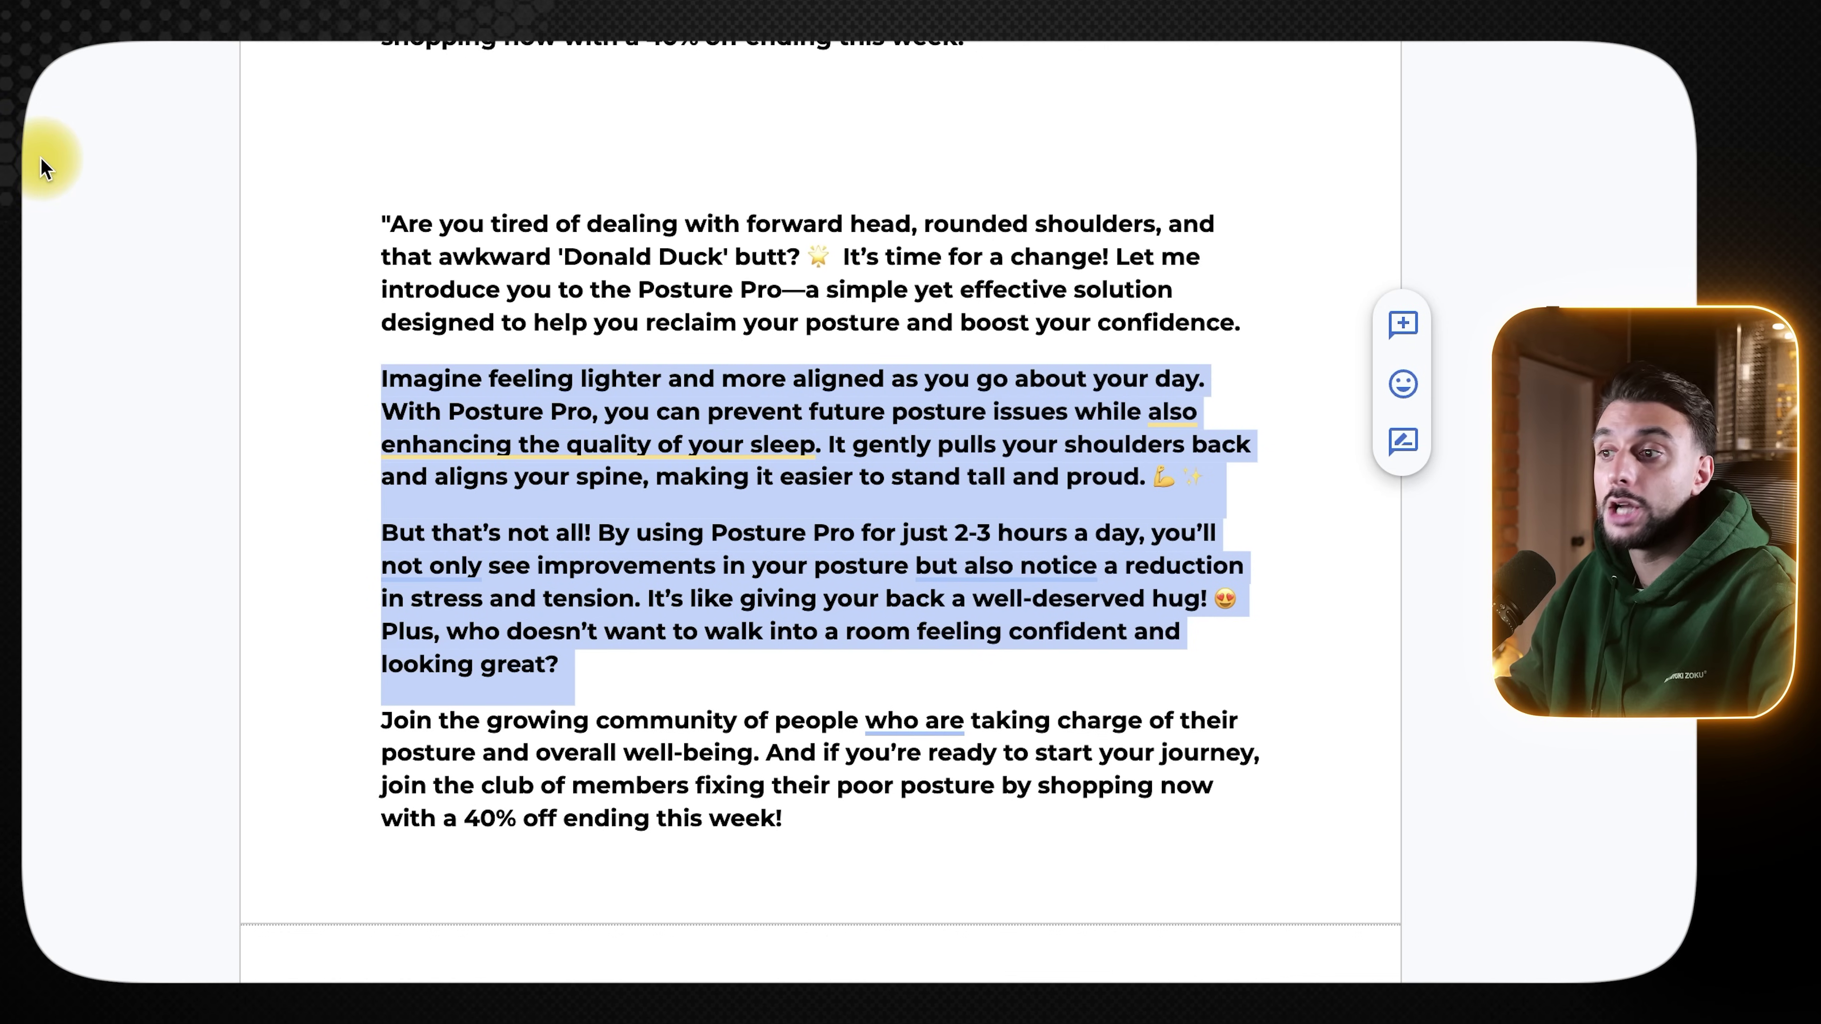
- In the document, highlight the script's closing paragraph, from "Join the growing community" to "ending this week!"
{"action": "left_click", "coordinate": [344, 670]}
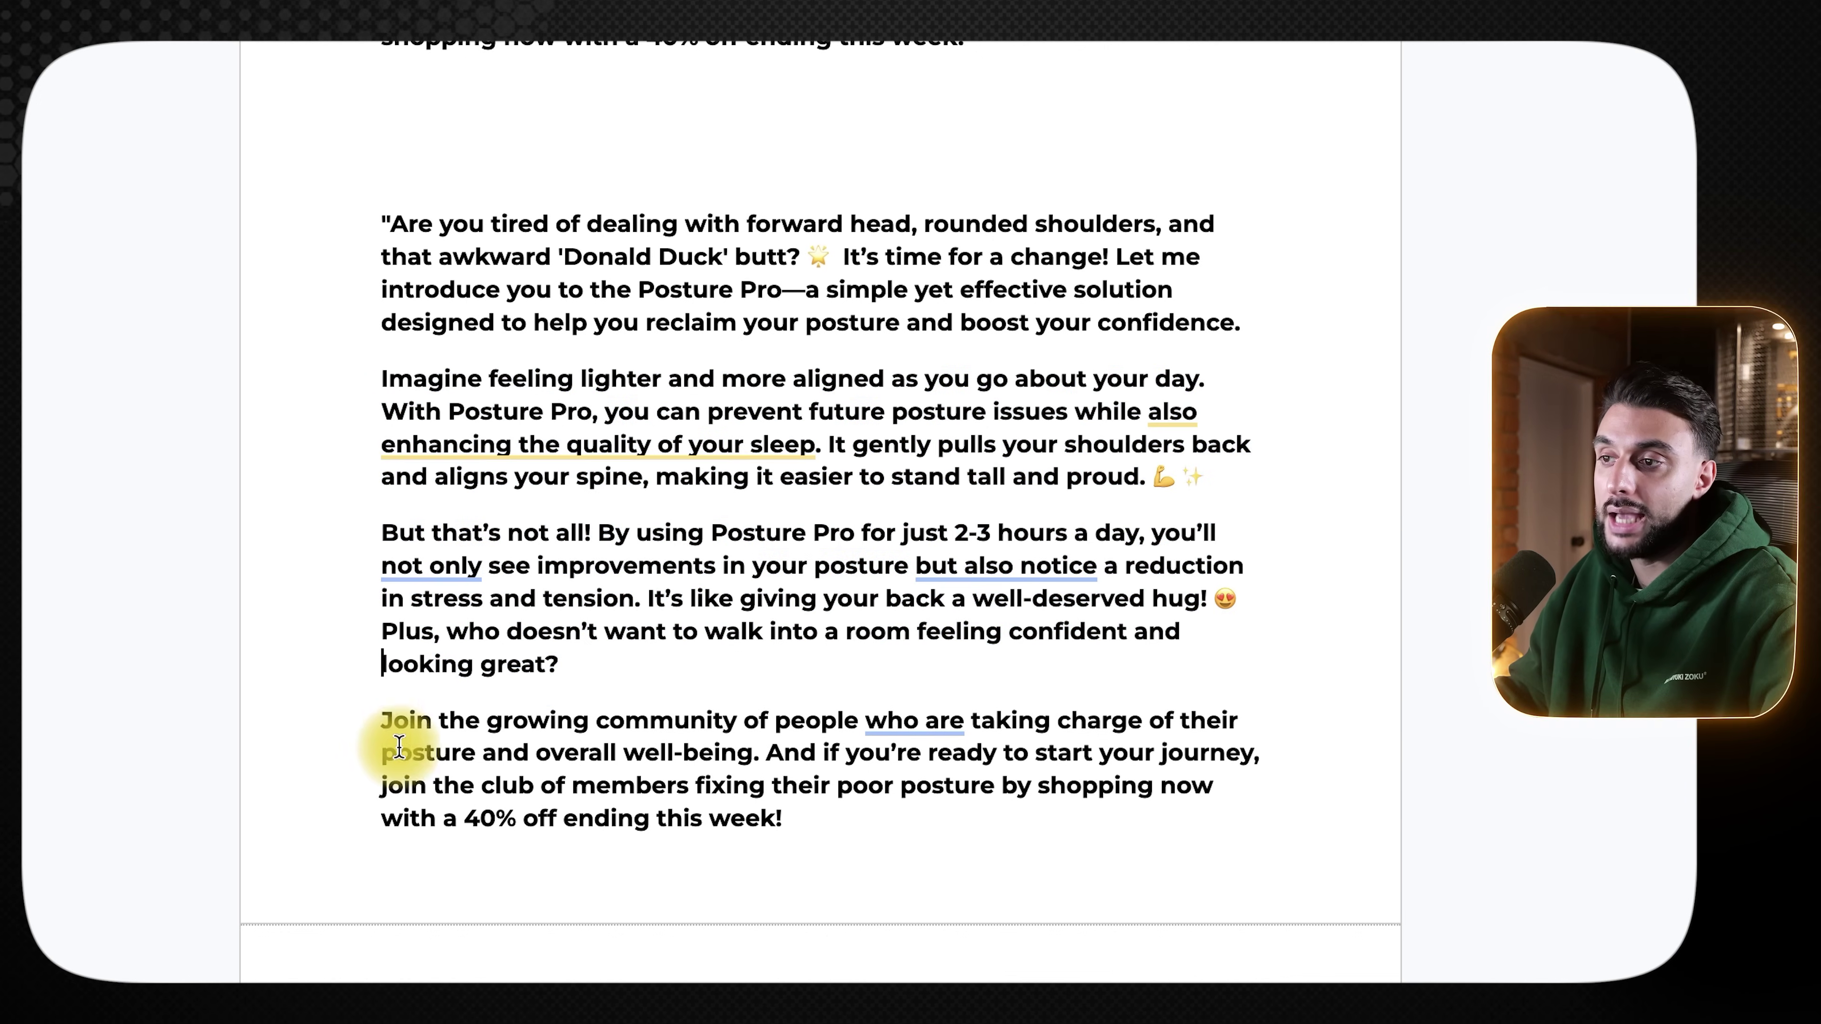
{"action": "left_click_drag", "start_coordinate": [399, 746], "coordinate": [915, 855]}
{"action": "left_click", "coordinate": [914, 854]}
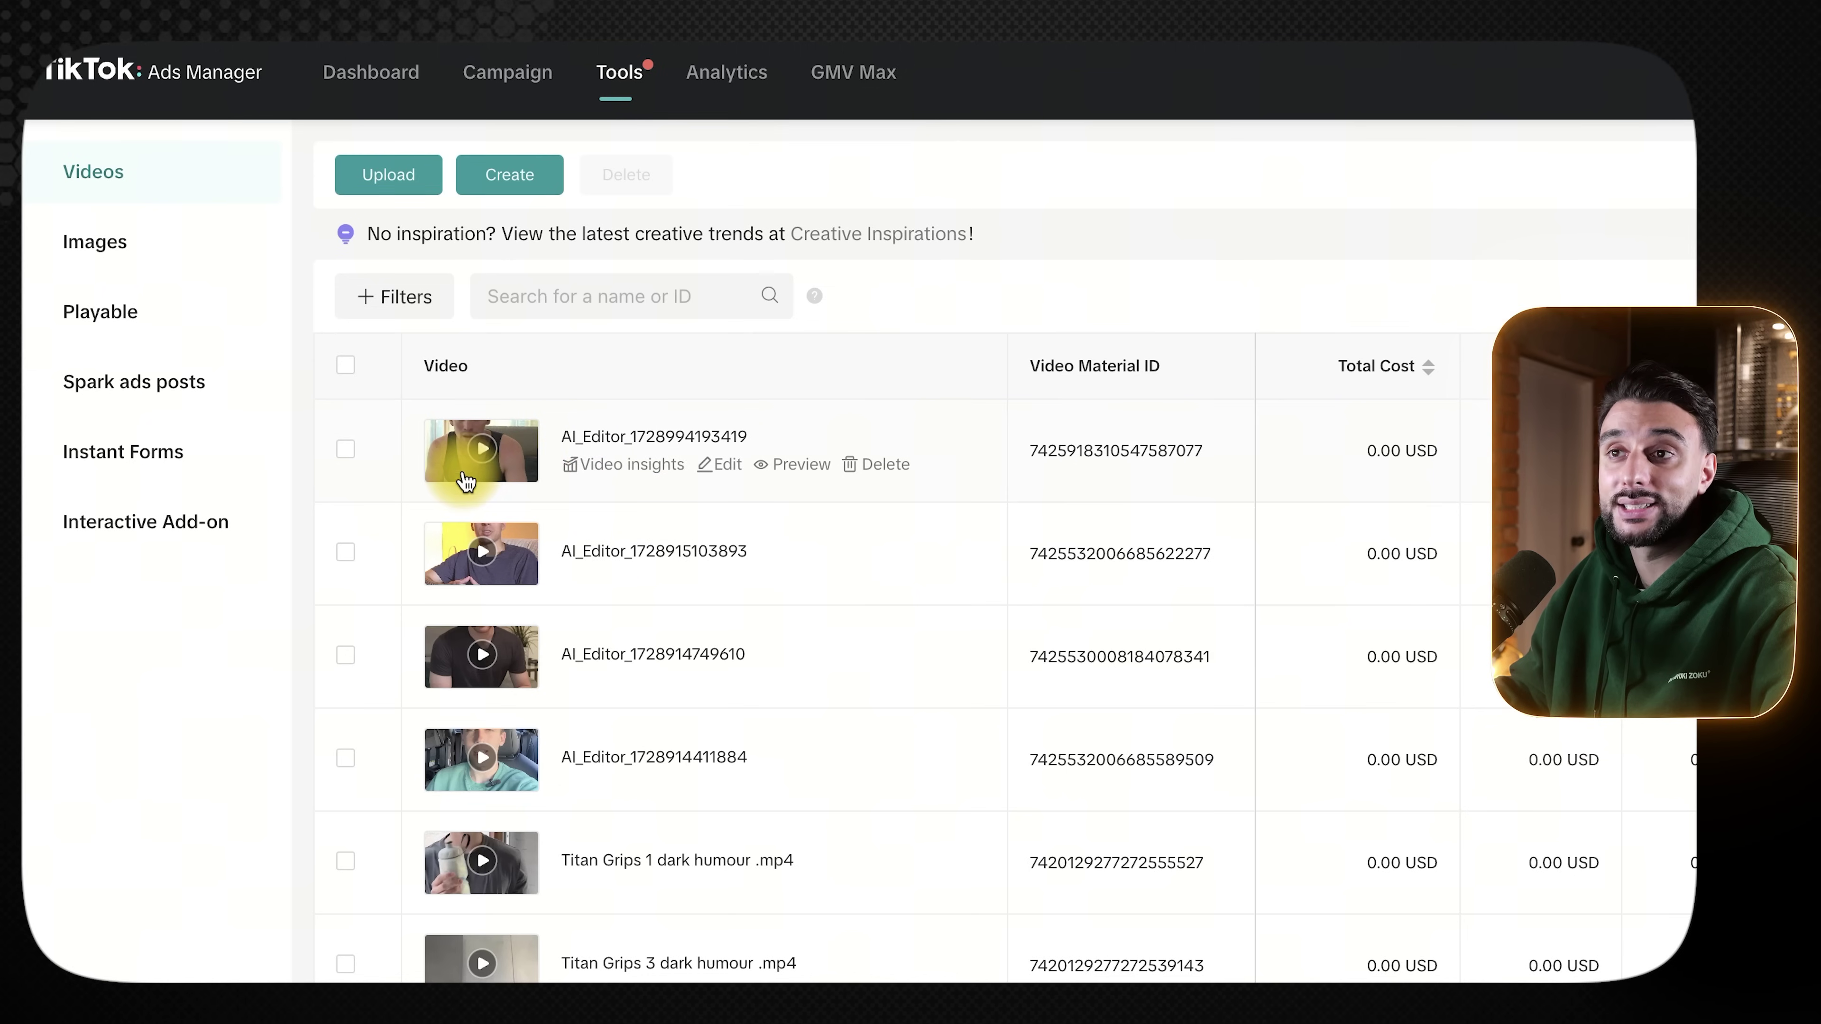
{"action": "left_click", "coordinate": [346, 450]}
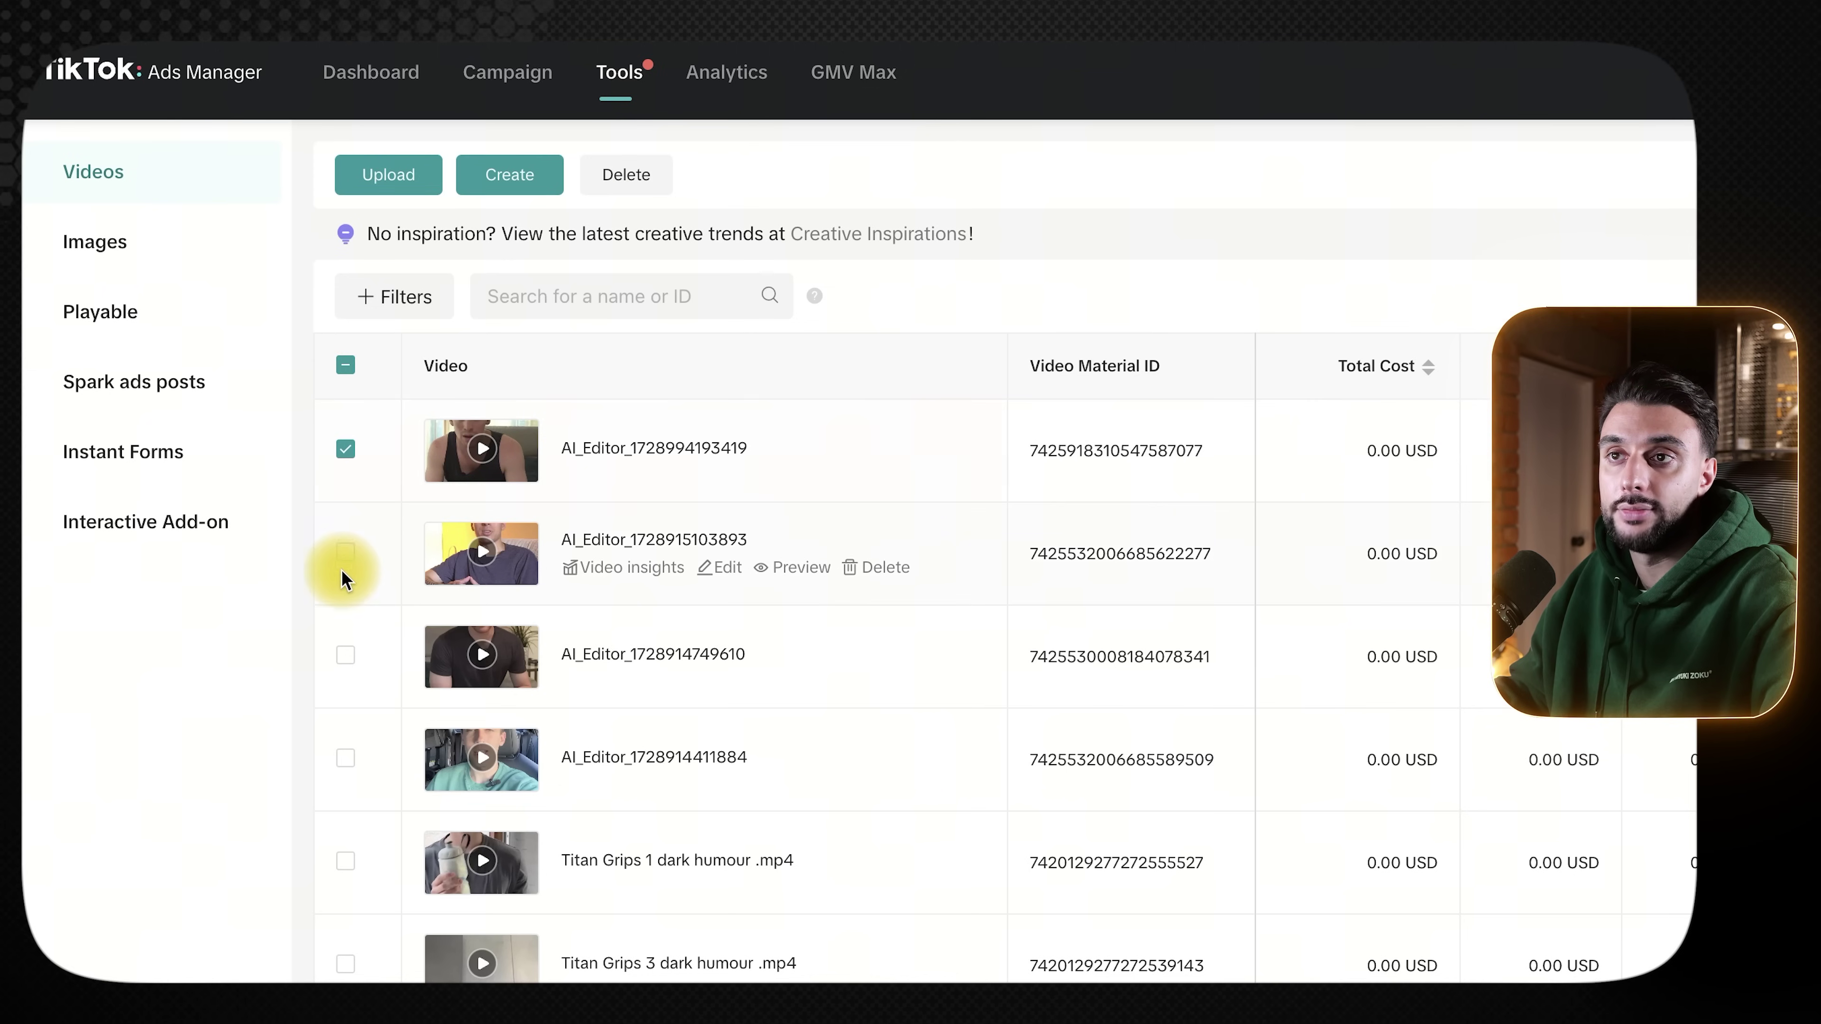
{"action": "left_click", "coordinate": [346, 552]}
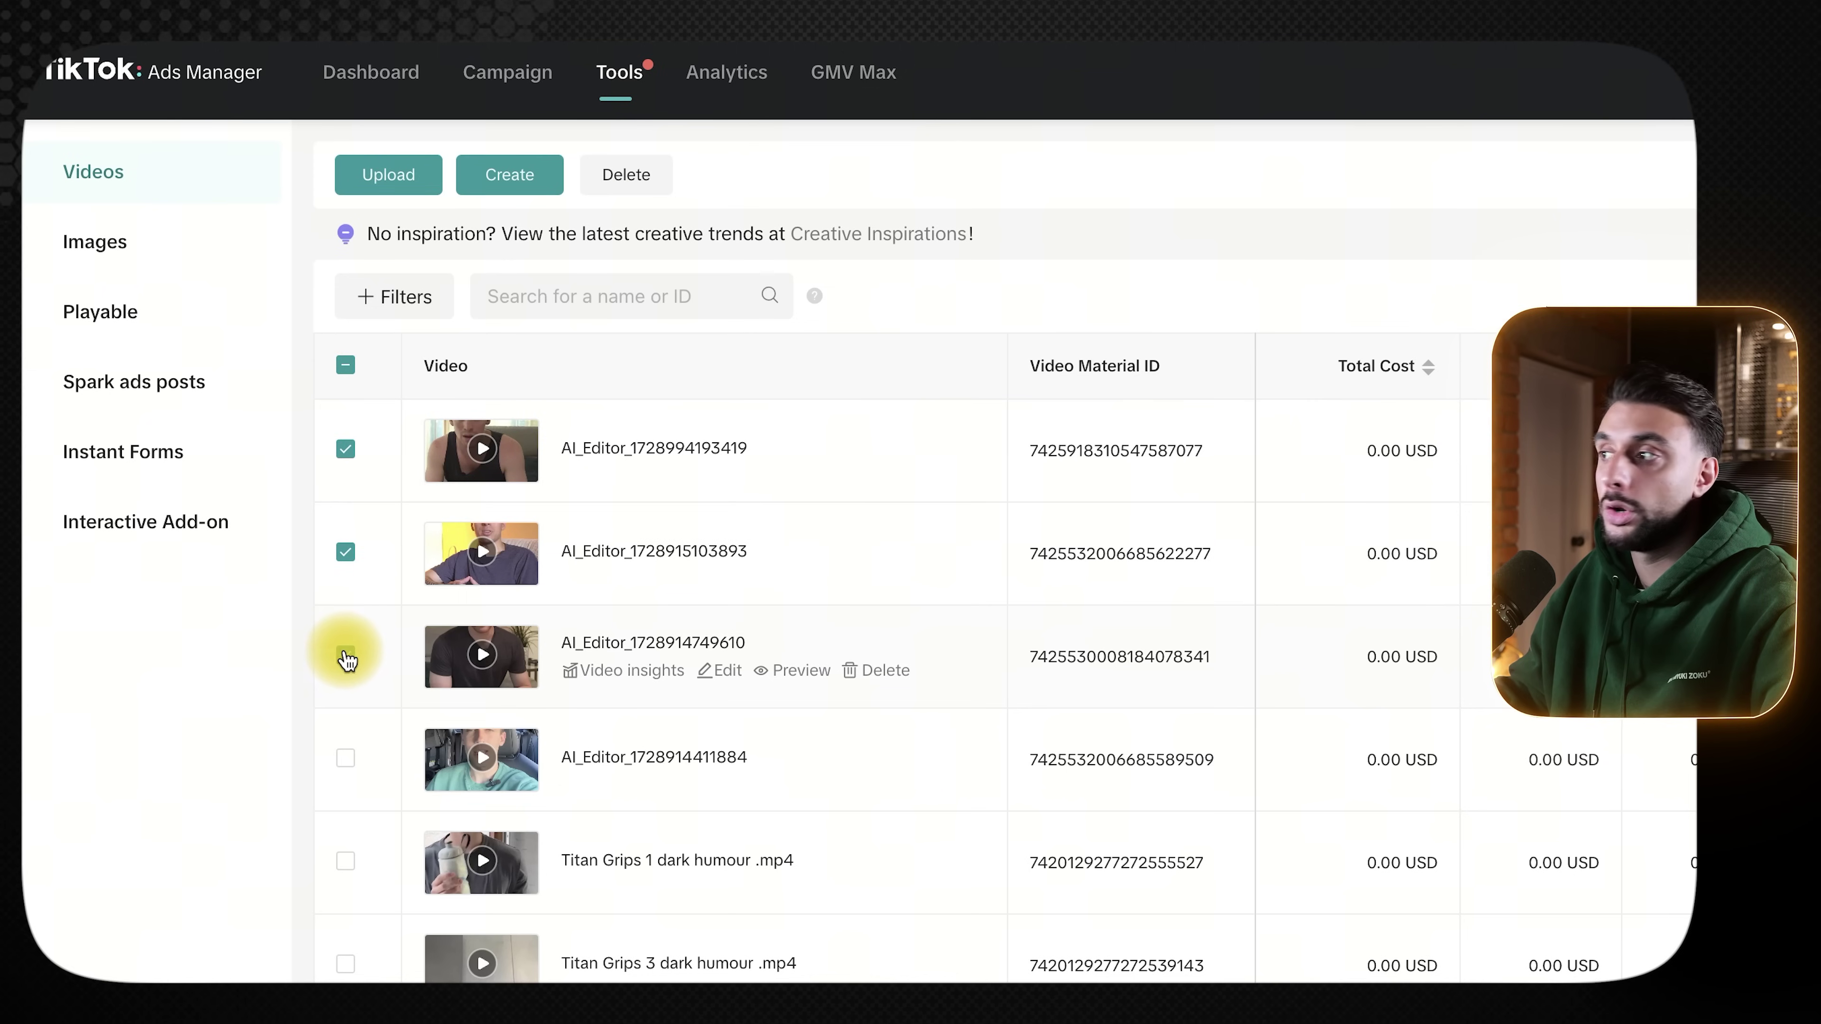
{"action": "left_click", "coordinate": [346, 655]}
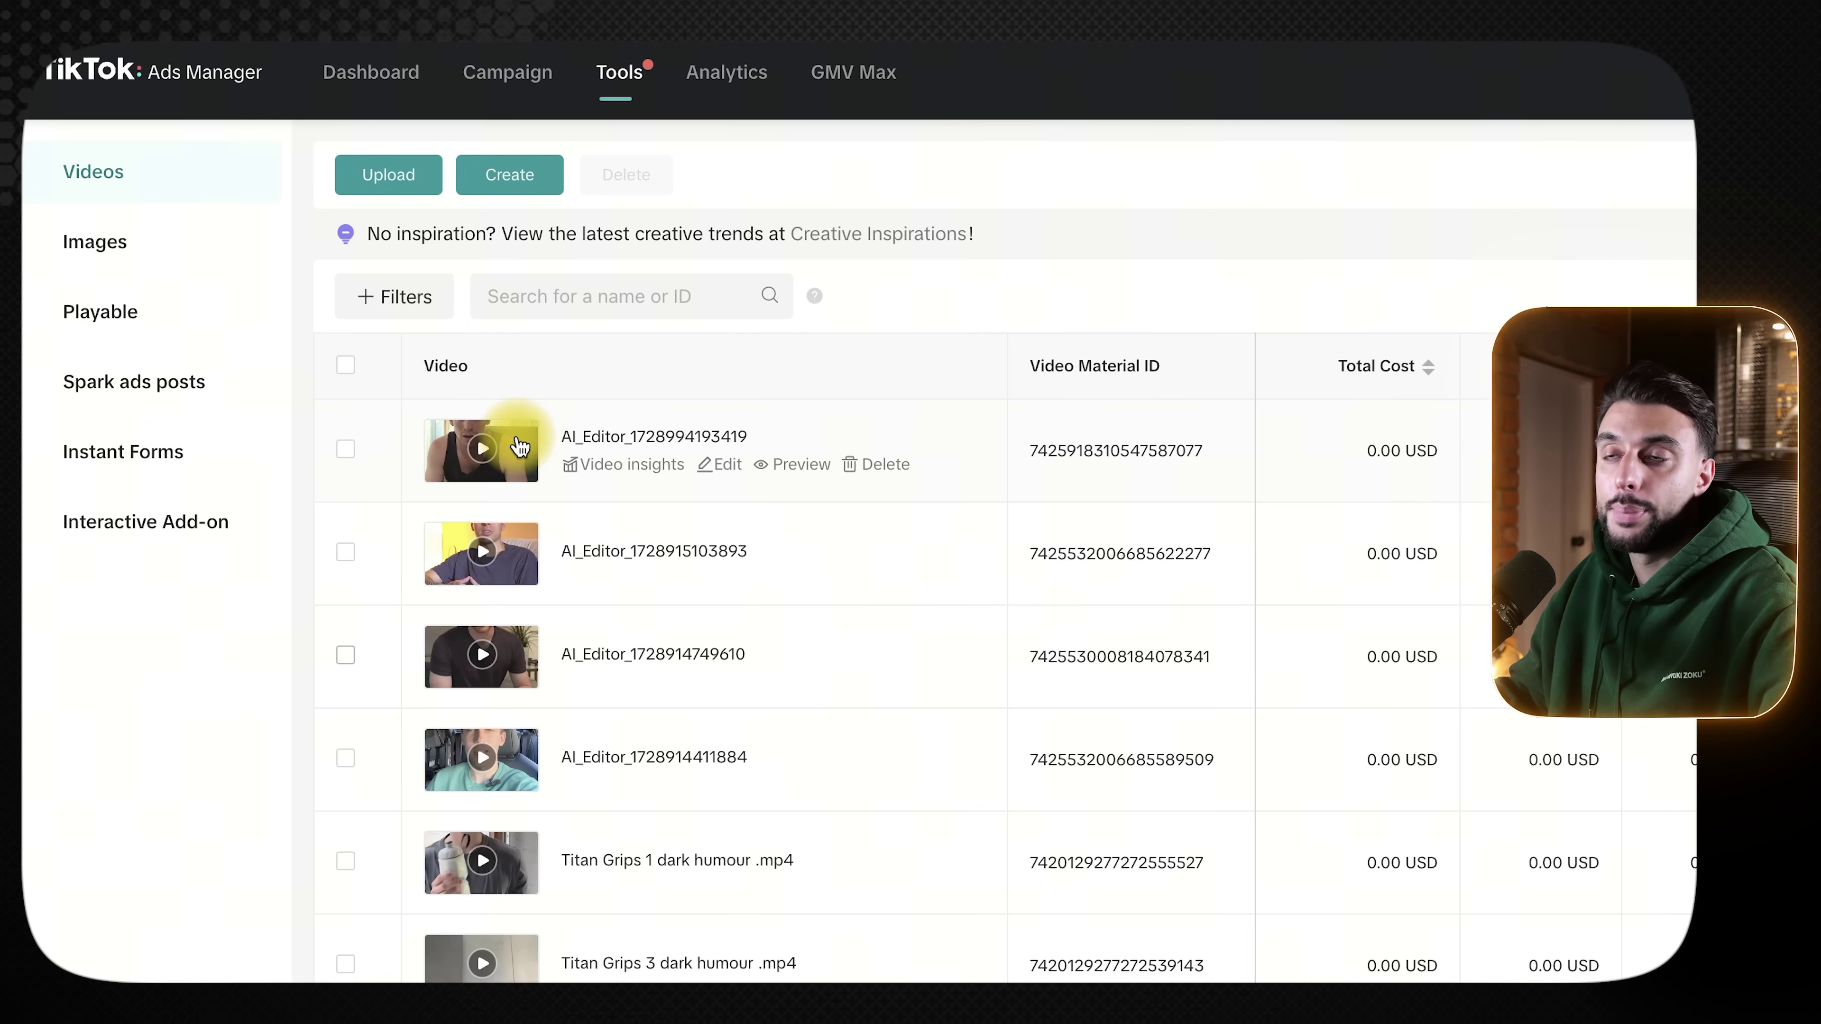
- Preview the newest exported video in the asset library and save it to Downloads as "ugc part 1 male.mp4"
{"action": "left_click", "coordinate": [520, 446]}
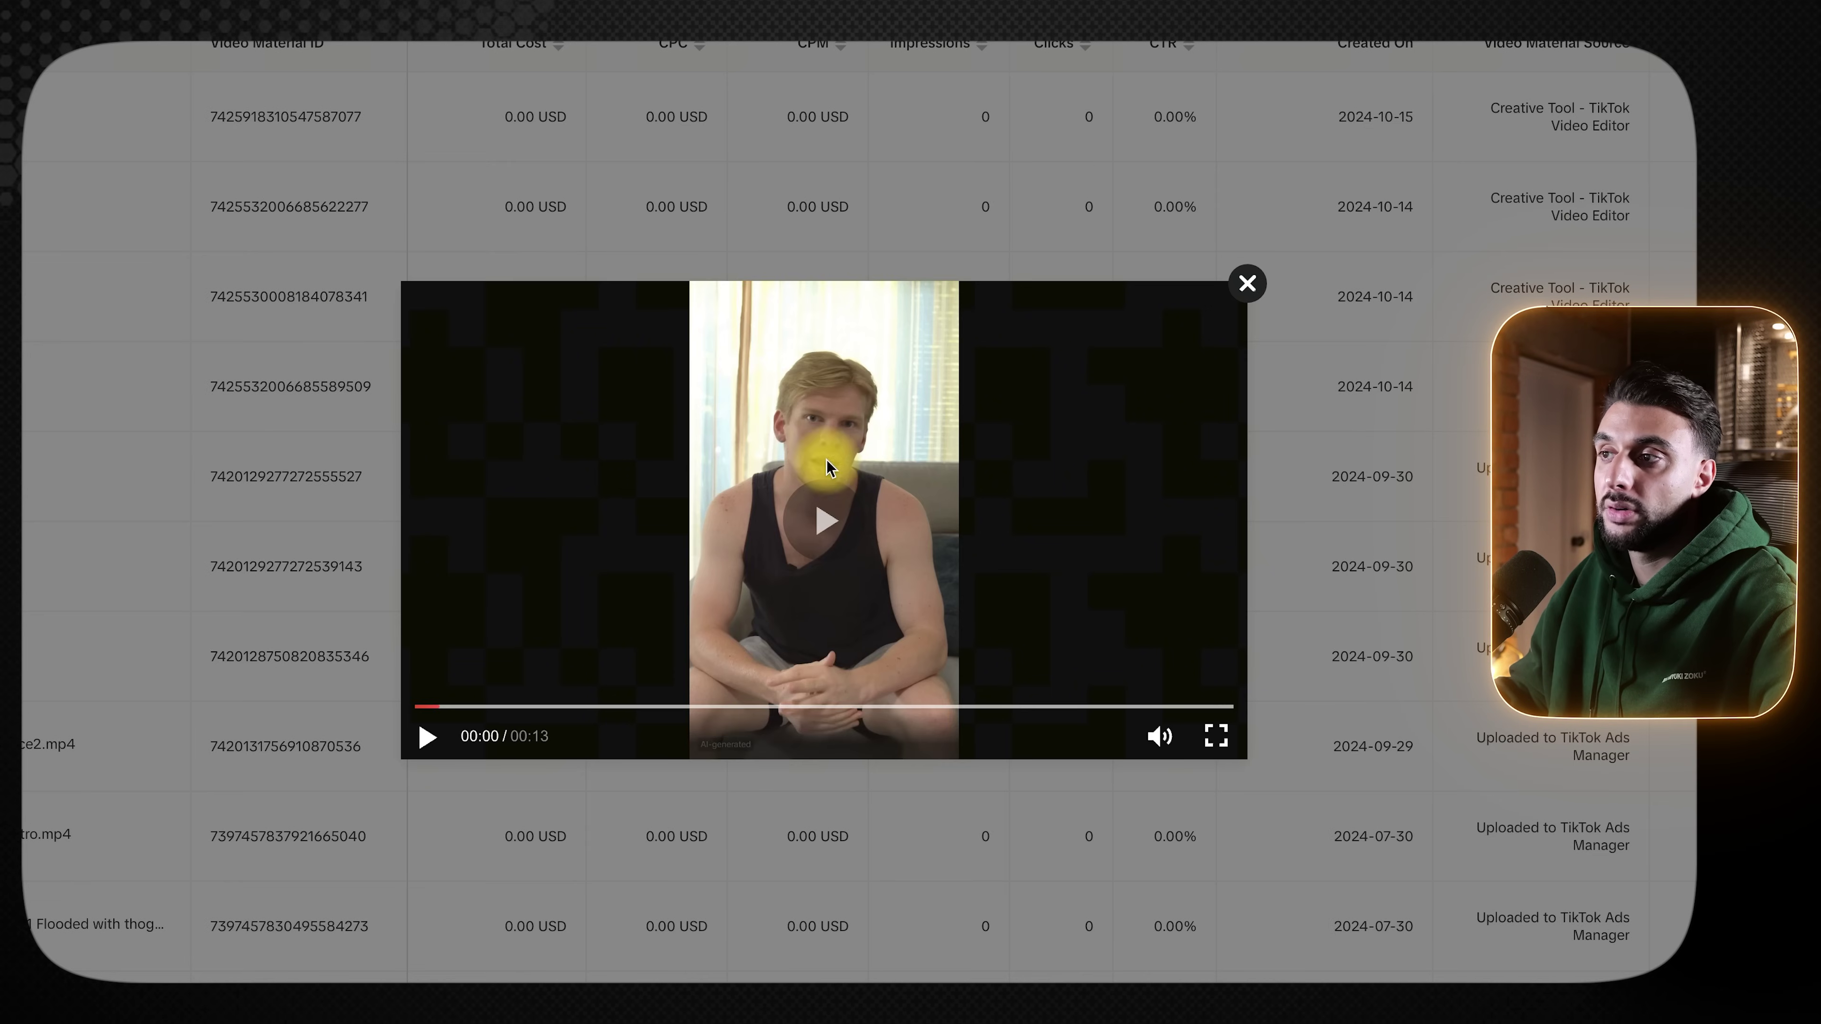
{"action": "right_click", "coordinate": [805, 423]}
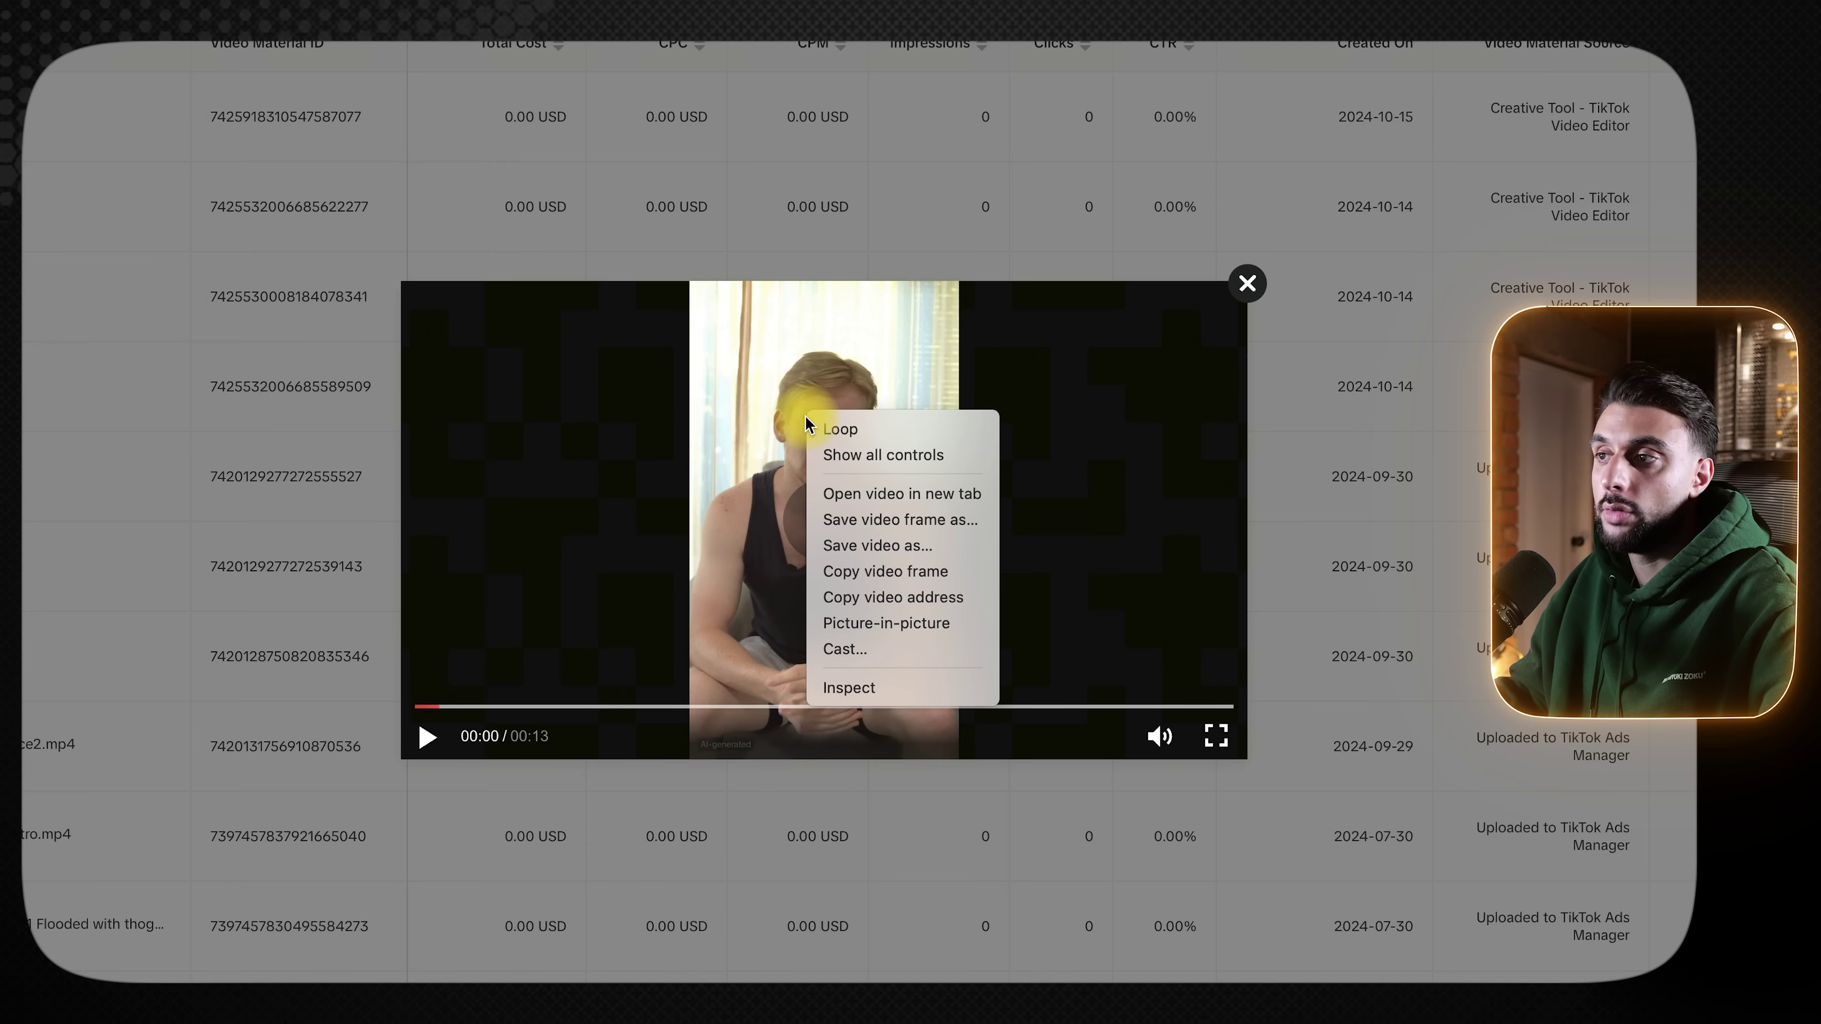
{"action": "left_click", "coordinate": [889, 519]}
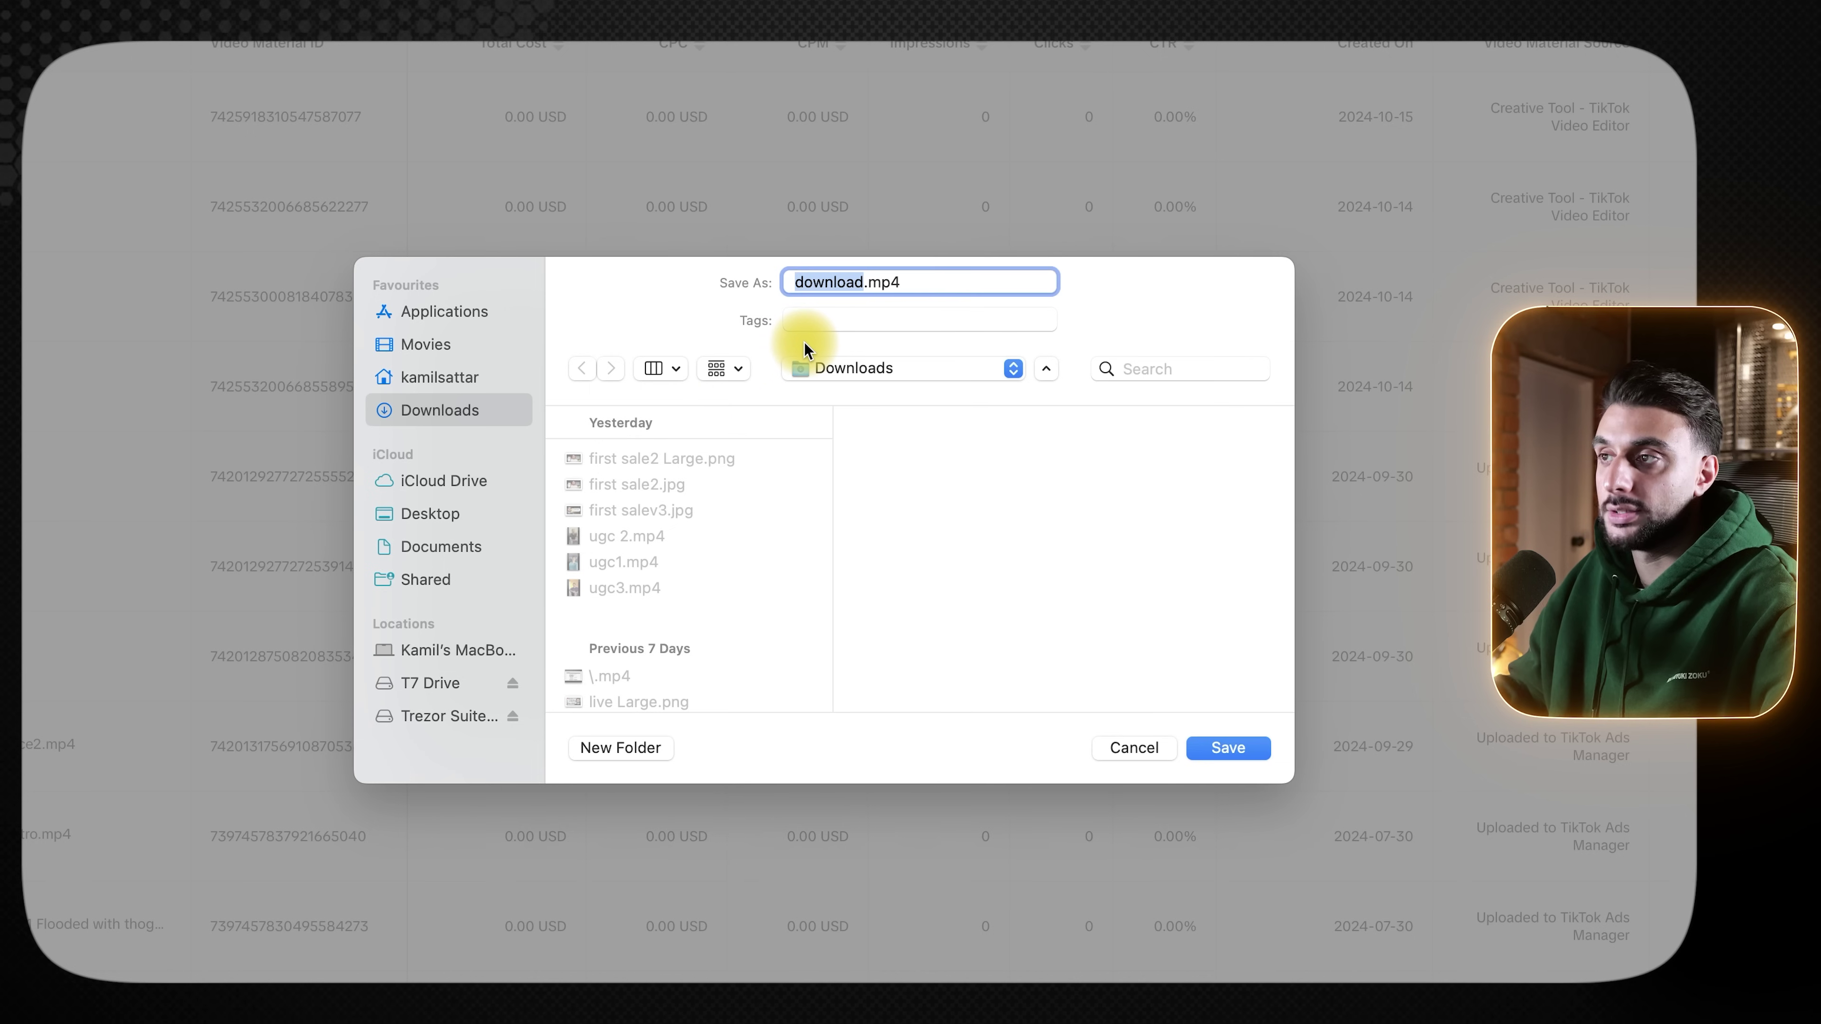
{"action": "key", "text": "BackSpace"}
{"action": "type", "text": "ugc "}
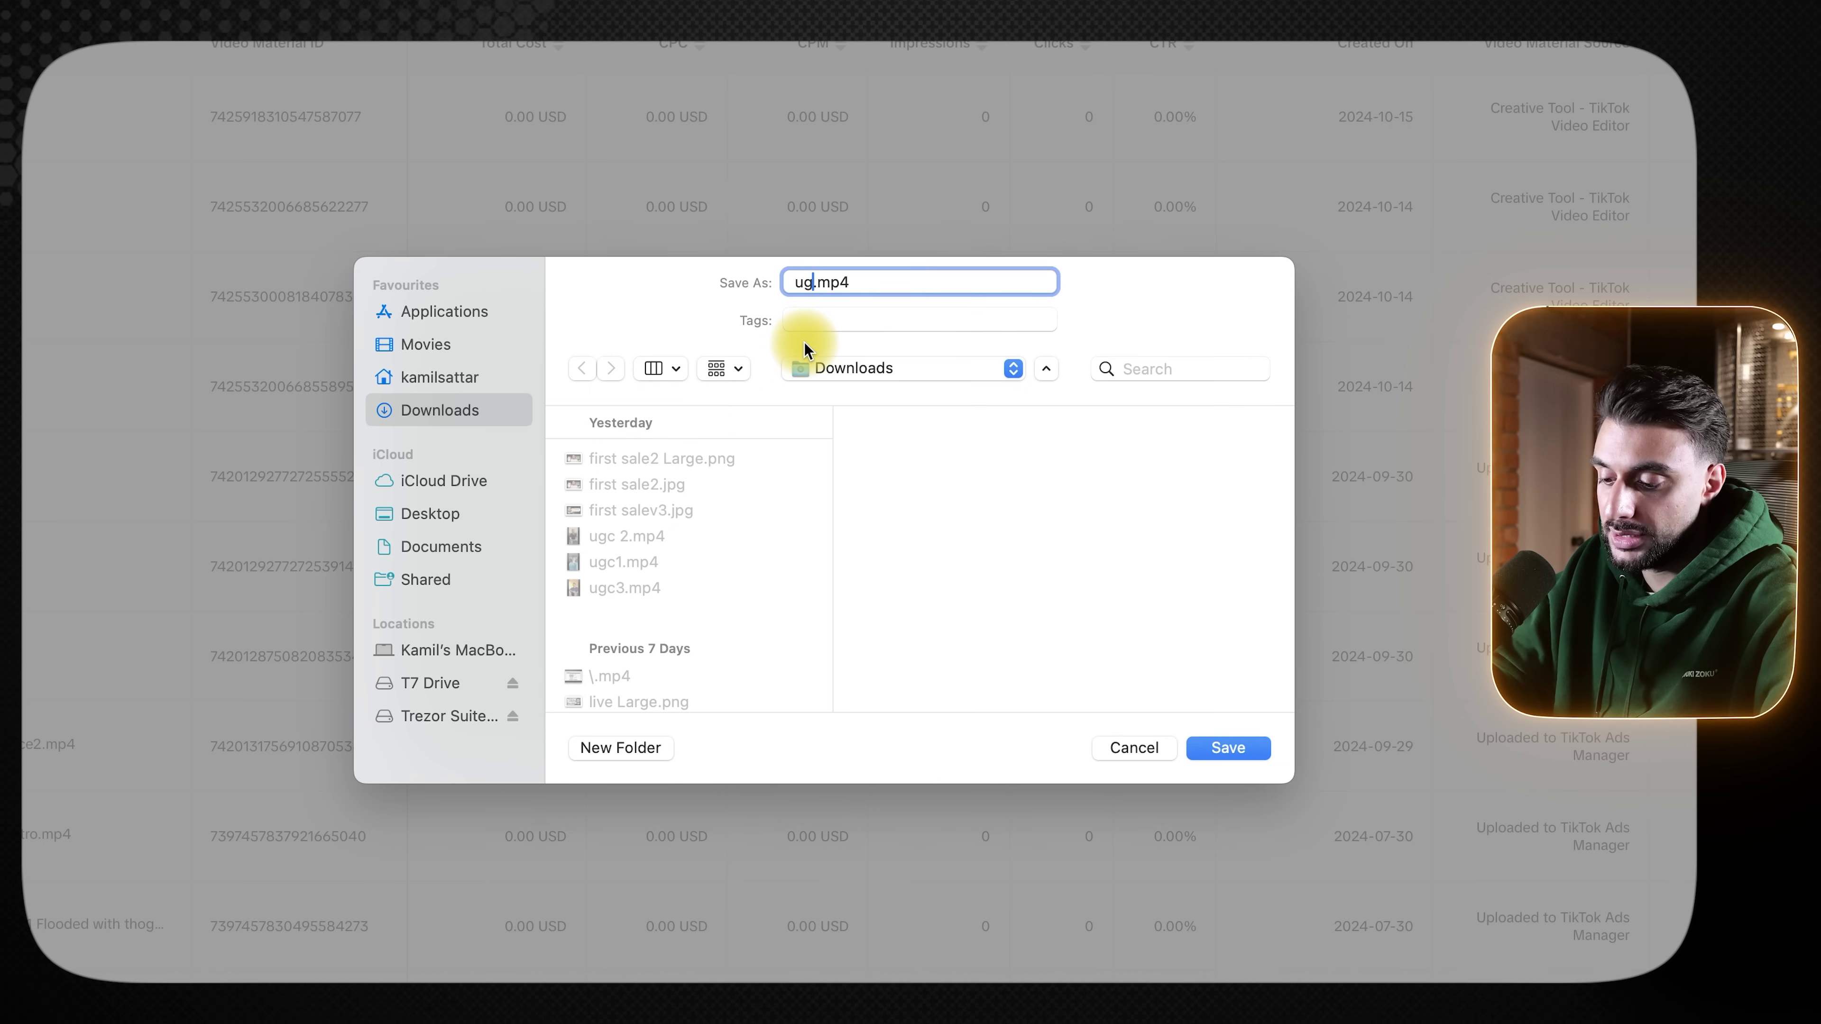
{"action": "type", "text": "ad"}
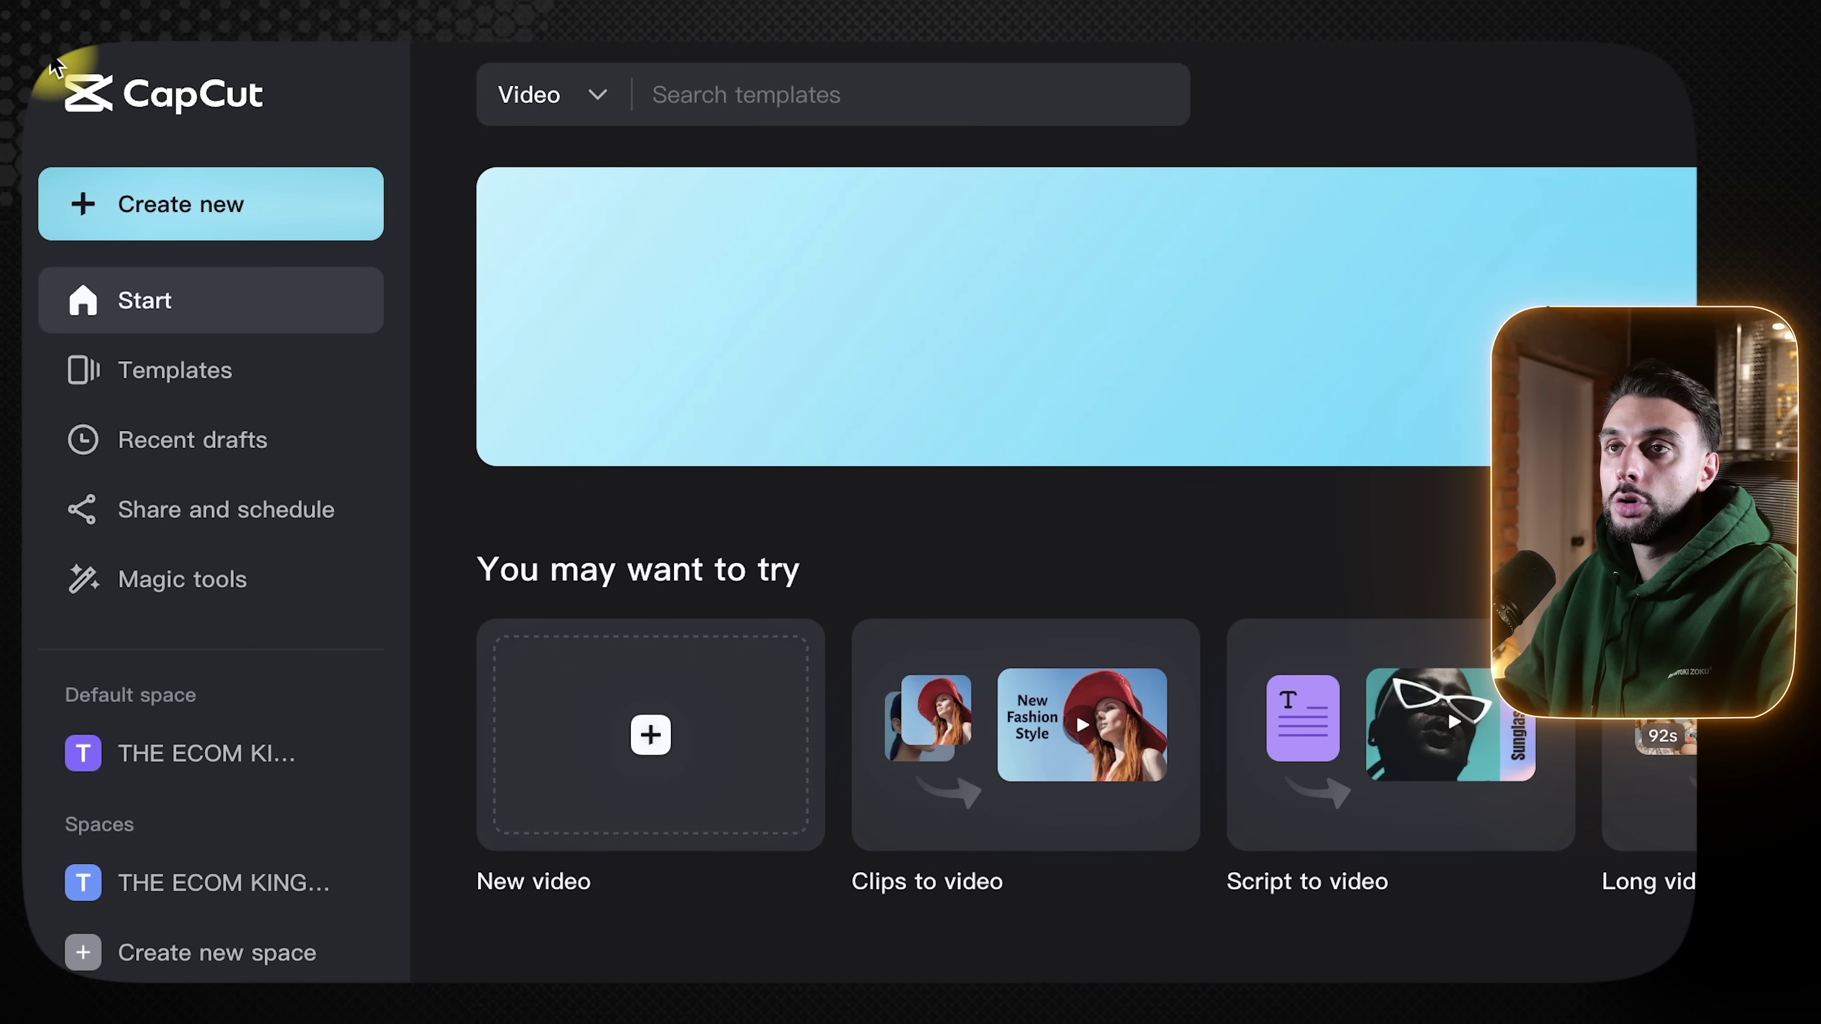
- Switch to CapCut, create a new 9:16 video and upload "ugc part 1 male.mp4" to its media
{"action": "left_click", "coordinate": [197, 233]}
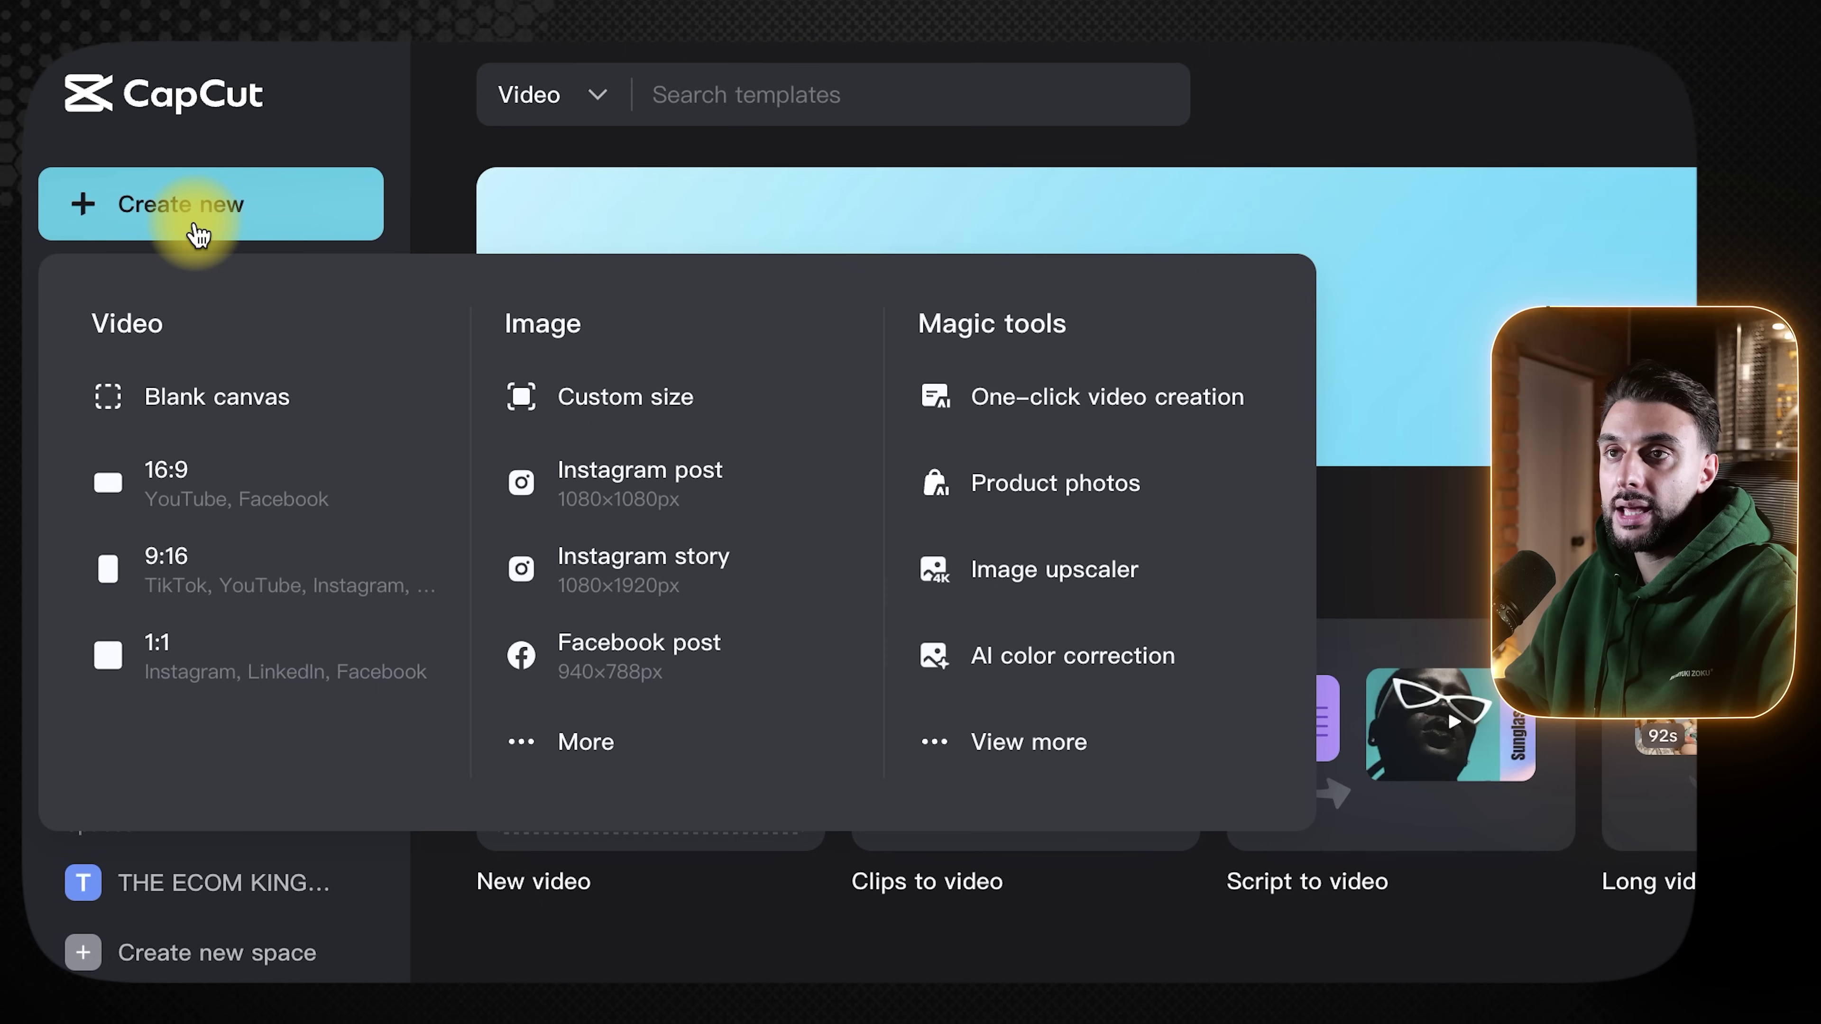
{"action": "left_click", "coordinate": [180, 591]}
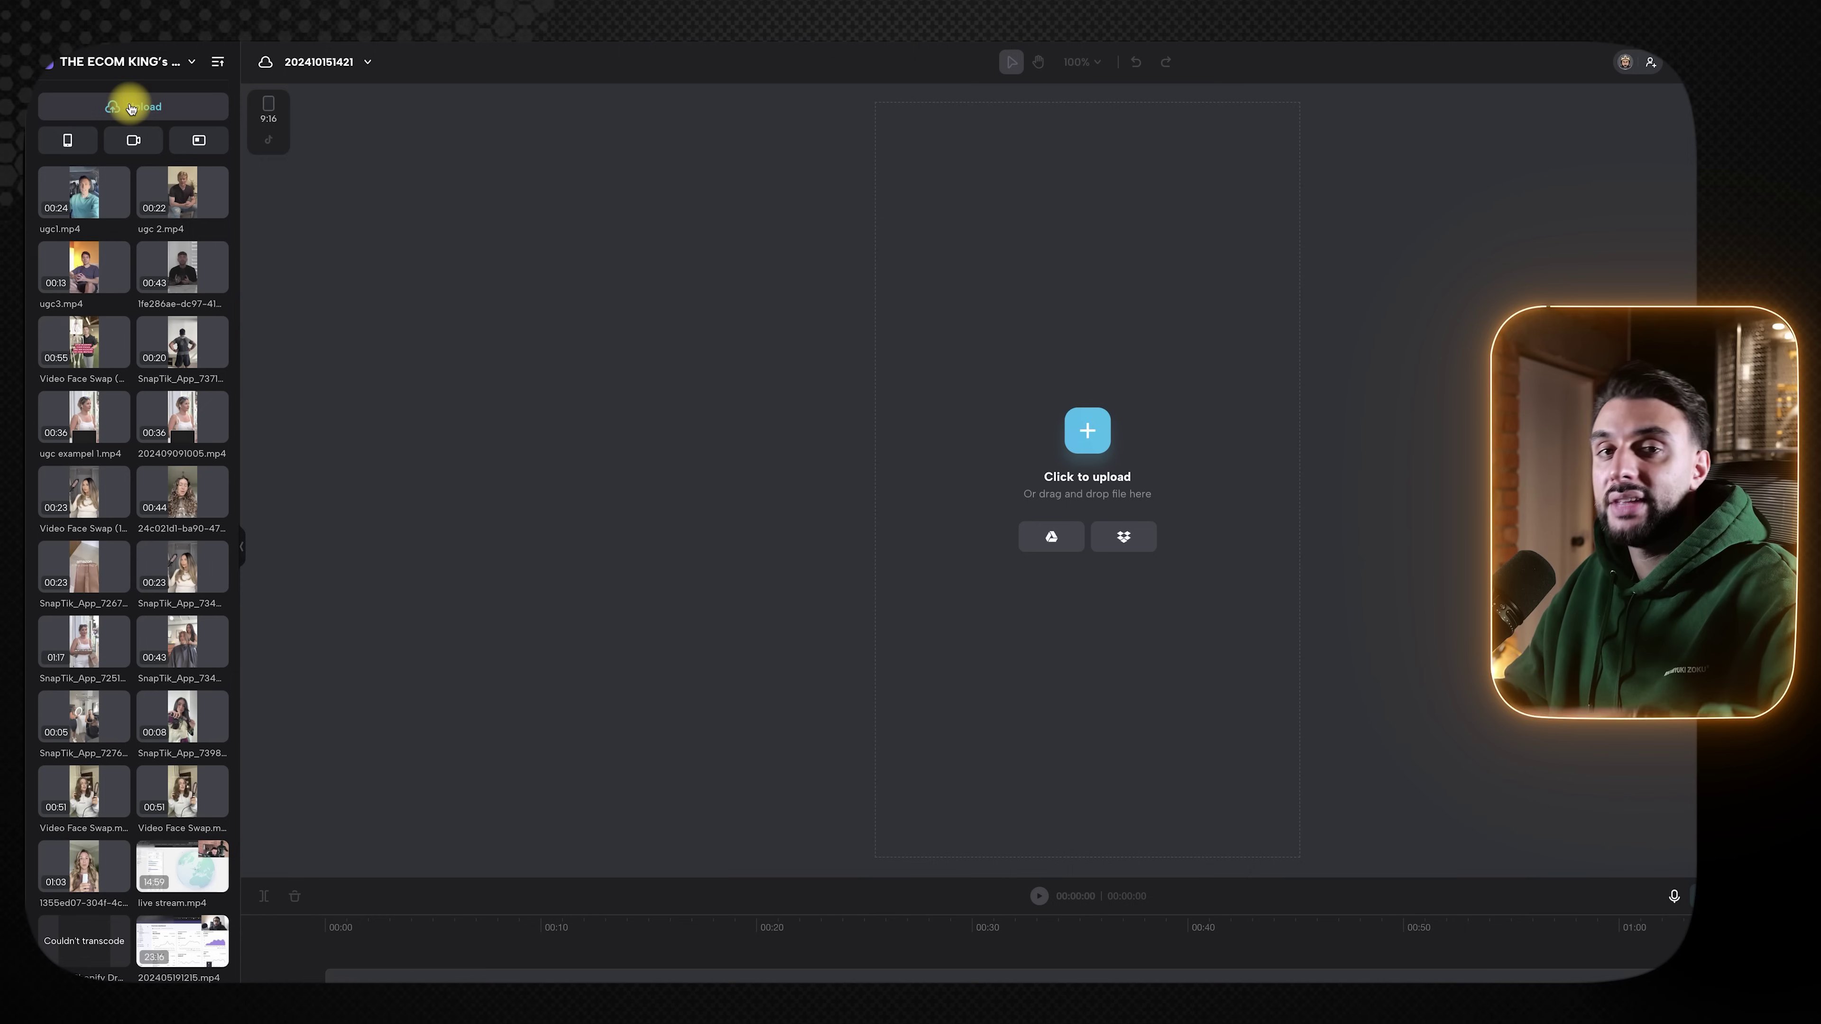
{"action": "left_click", "coordinate": [131, 108]}
{"action": "left_click", "coordinate": [120, 147]}
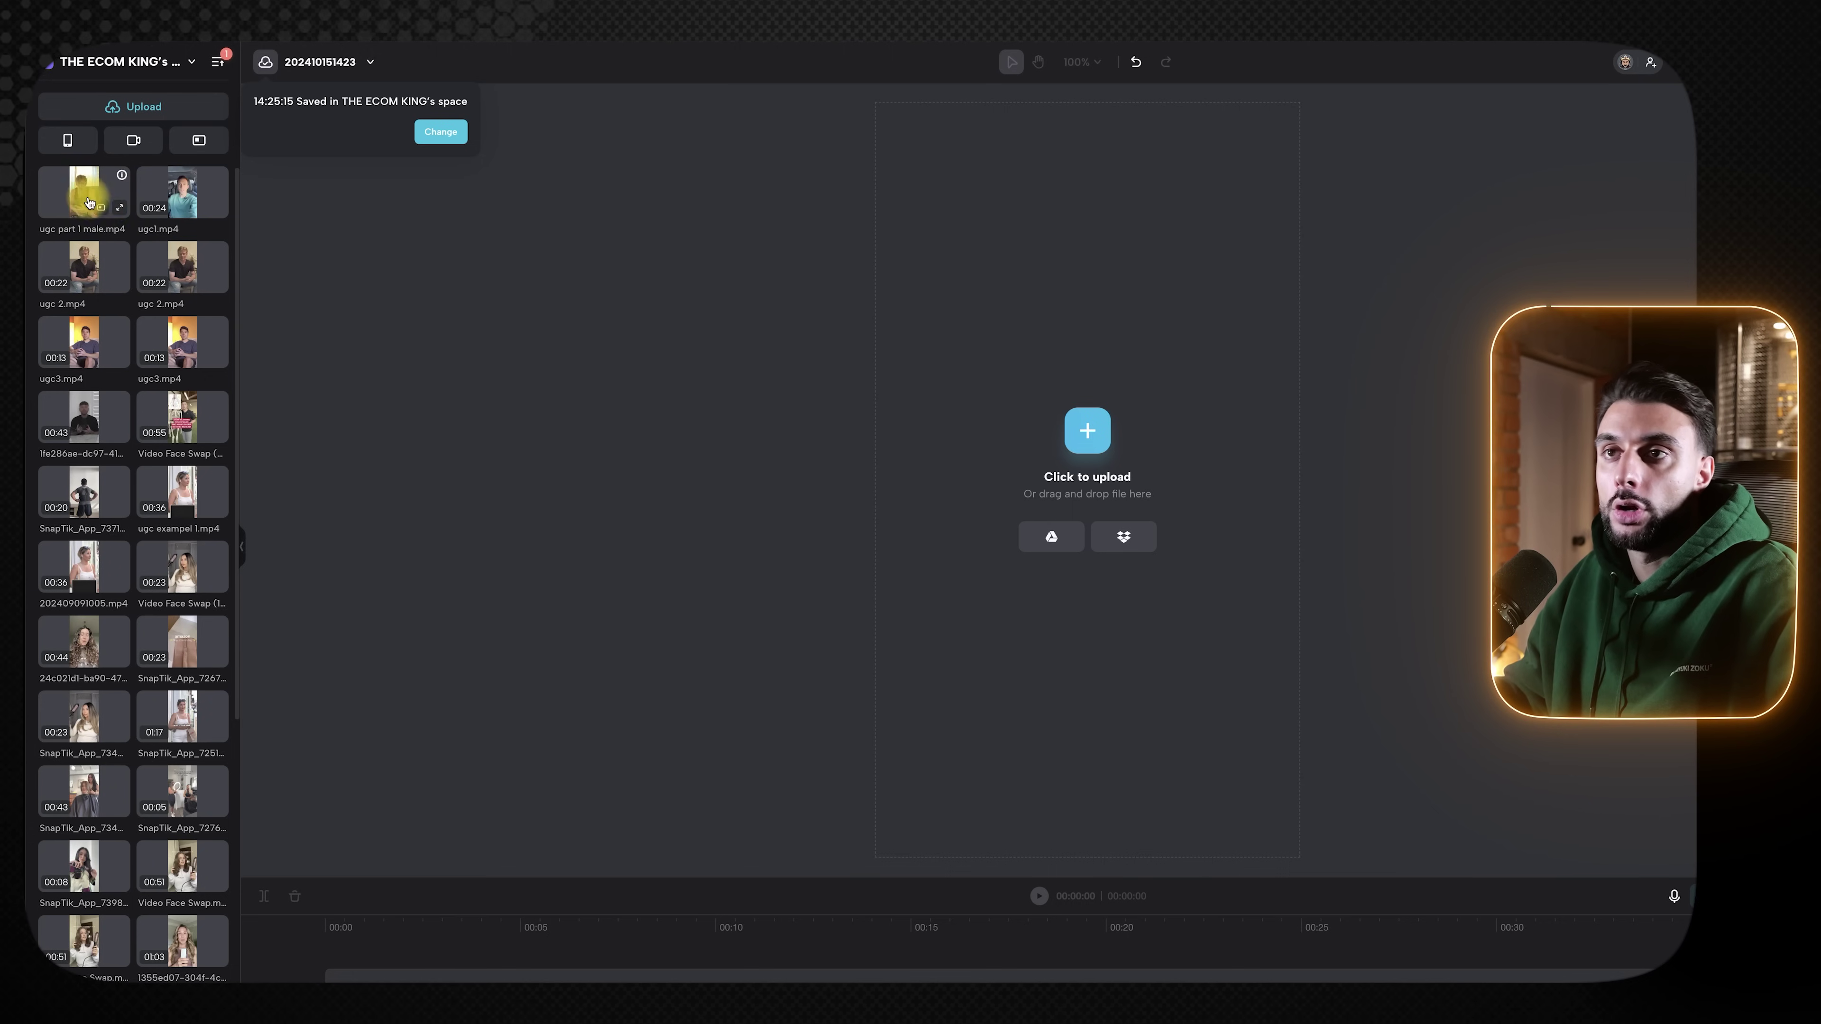
- Place "ugc part 1 male.mp4", "ugc 2.mp4" and "ugc3.mp4" one after another on the timeline
{"action": "left_click_drag", "start_coordinate": [85, 201], "coordinate": [418, 977]}
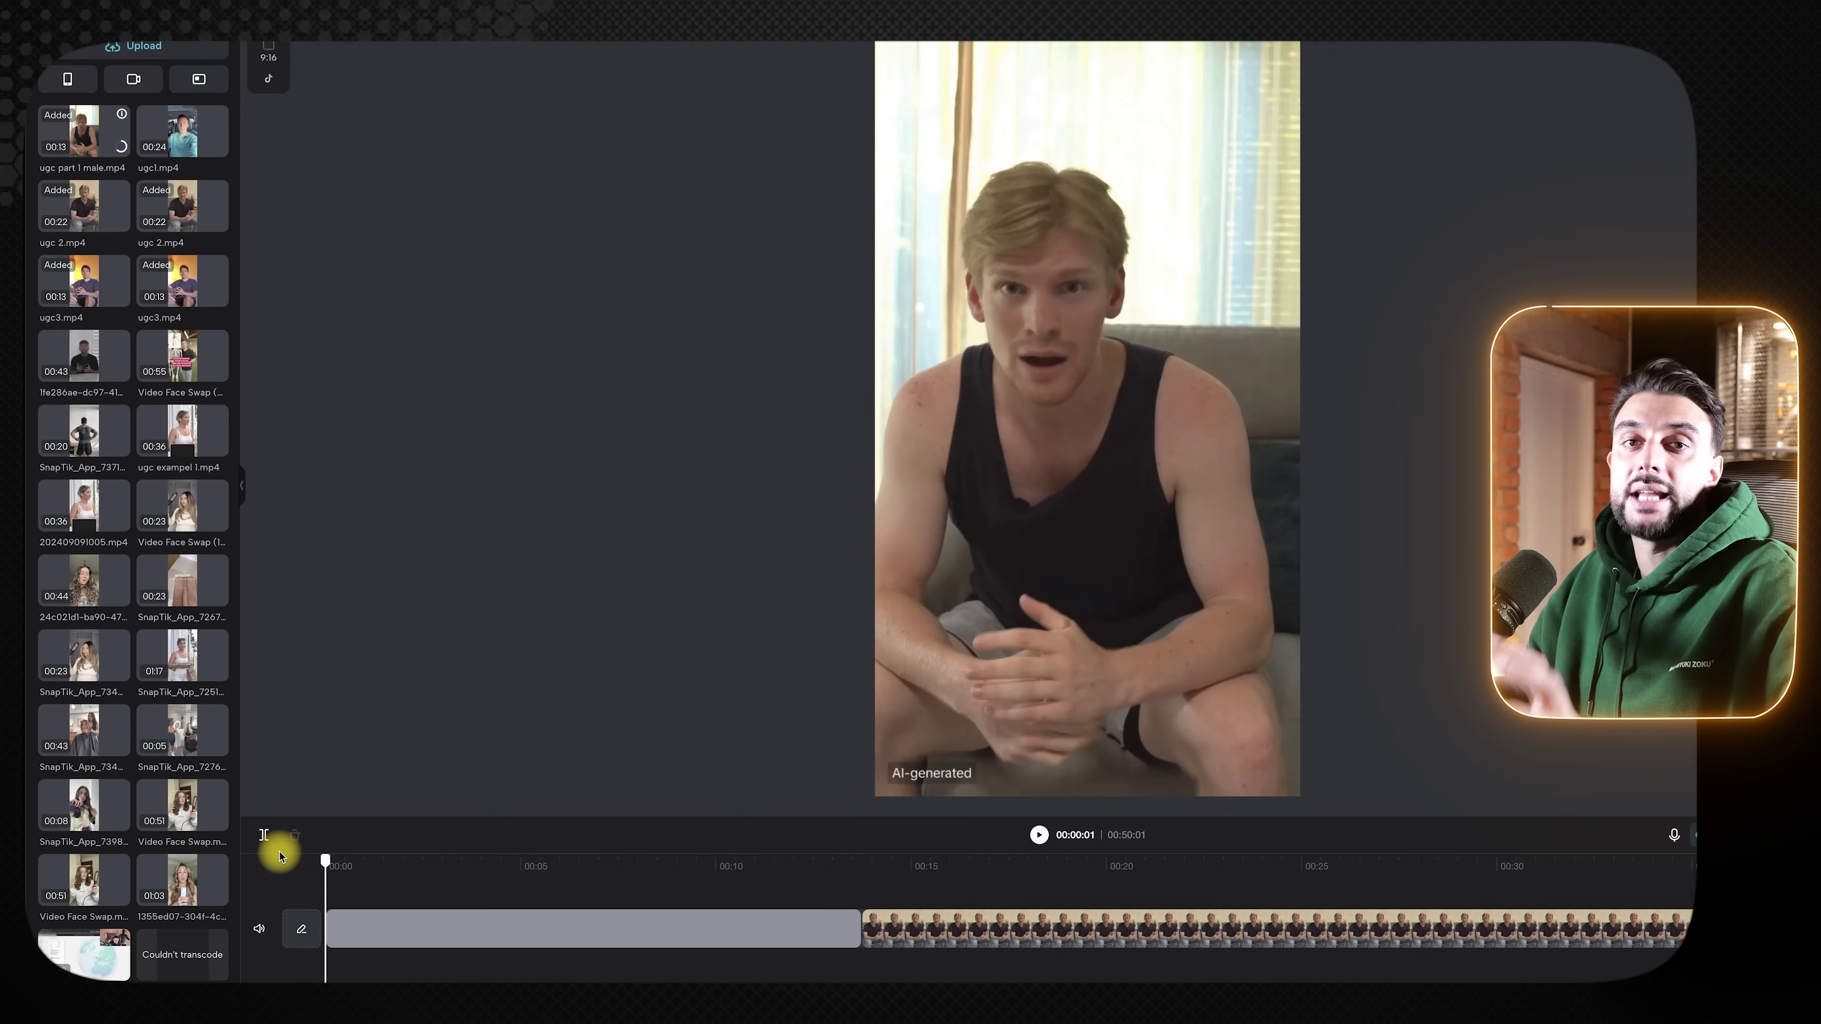
{"action": "left_click_drag", "start_coordinate": [325, 860], "coordinate": [504, 638]}
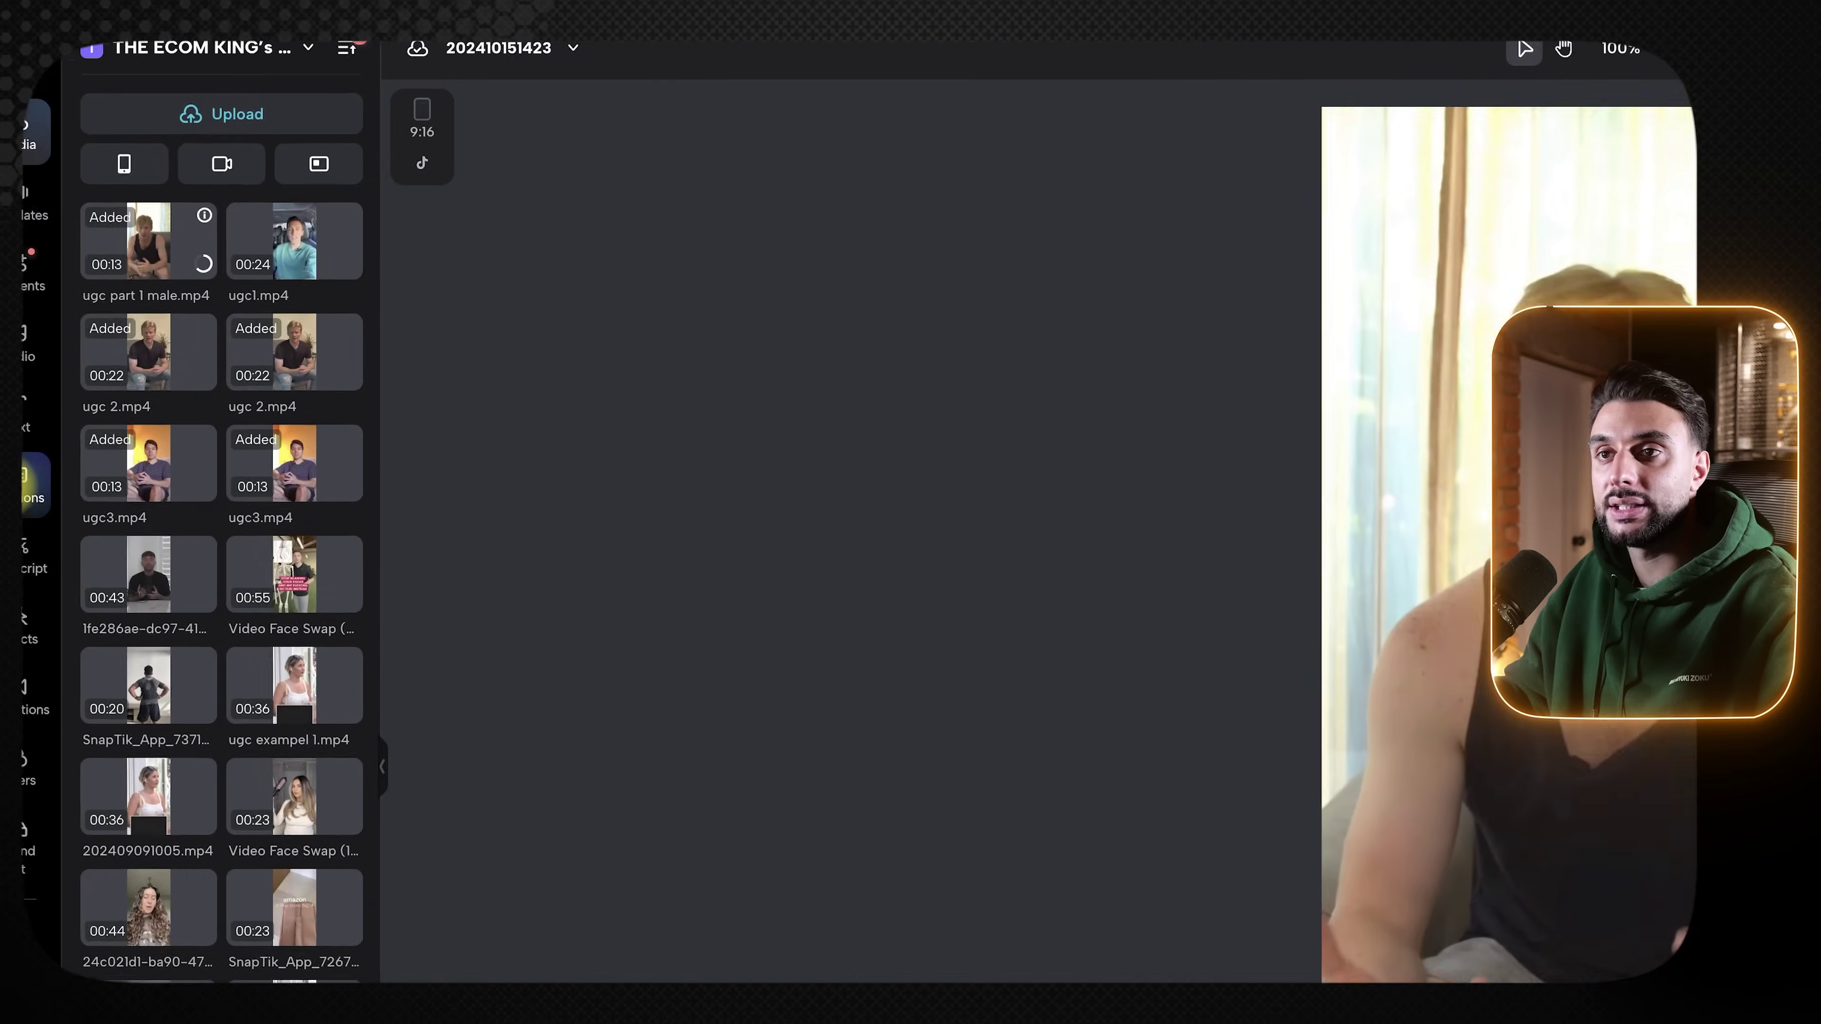
- Generate auto captions from the speech in the timeline clips
{"action": "left_click", "coordinate": [39, 527]}
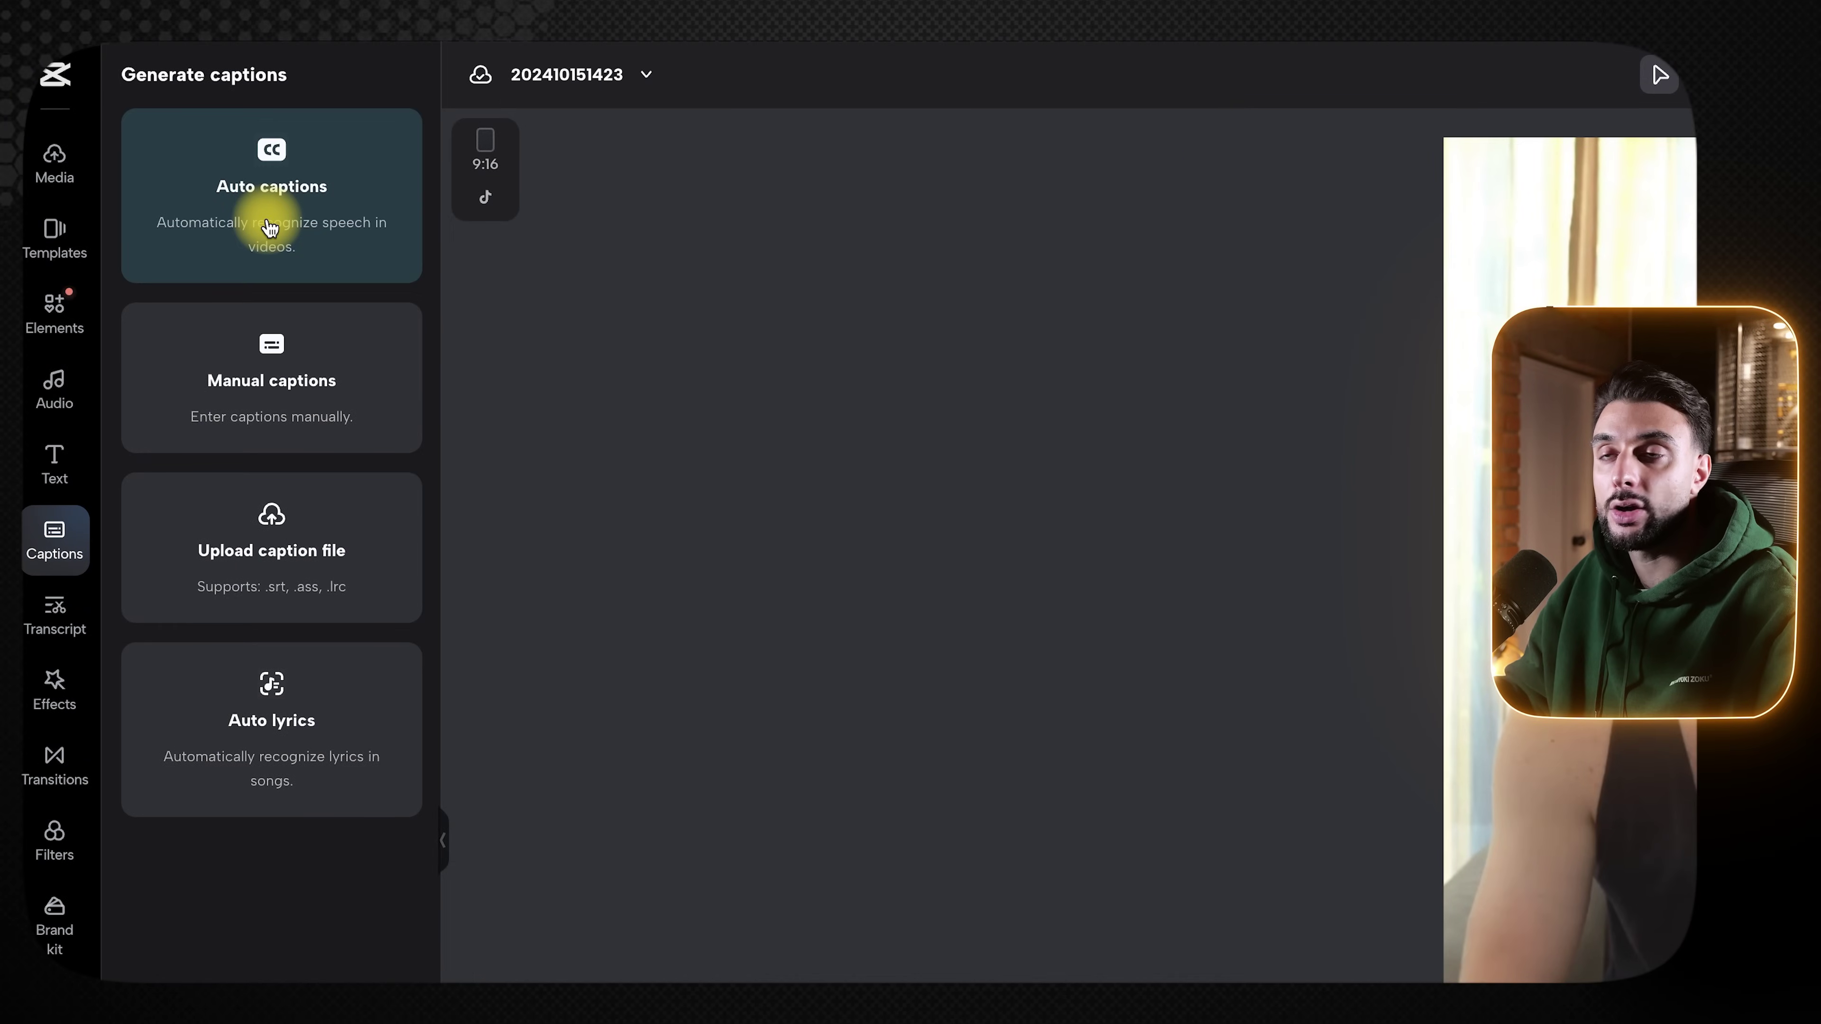
{"action": "left_click", "coordinate": [269, 228]}
{"action": "left_click", "coordinate": [270, 425]}
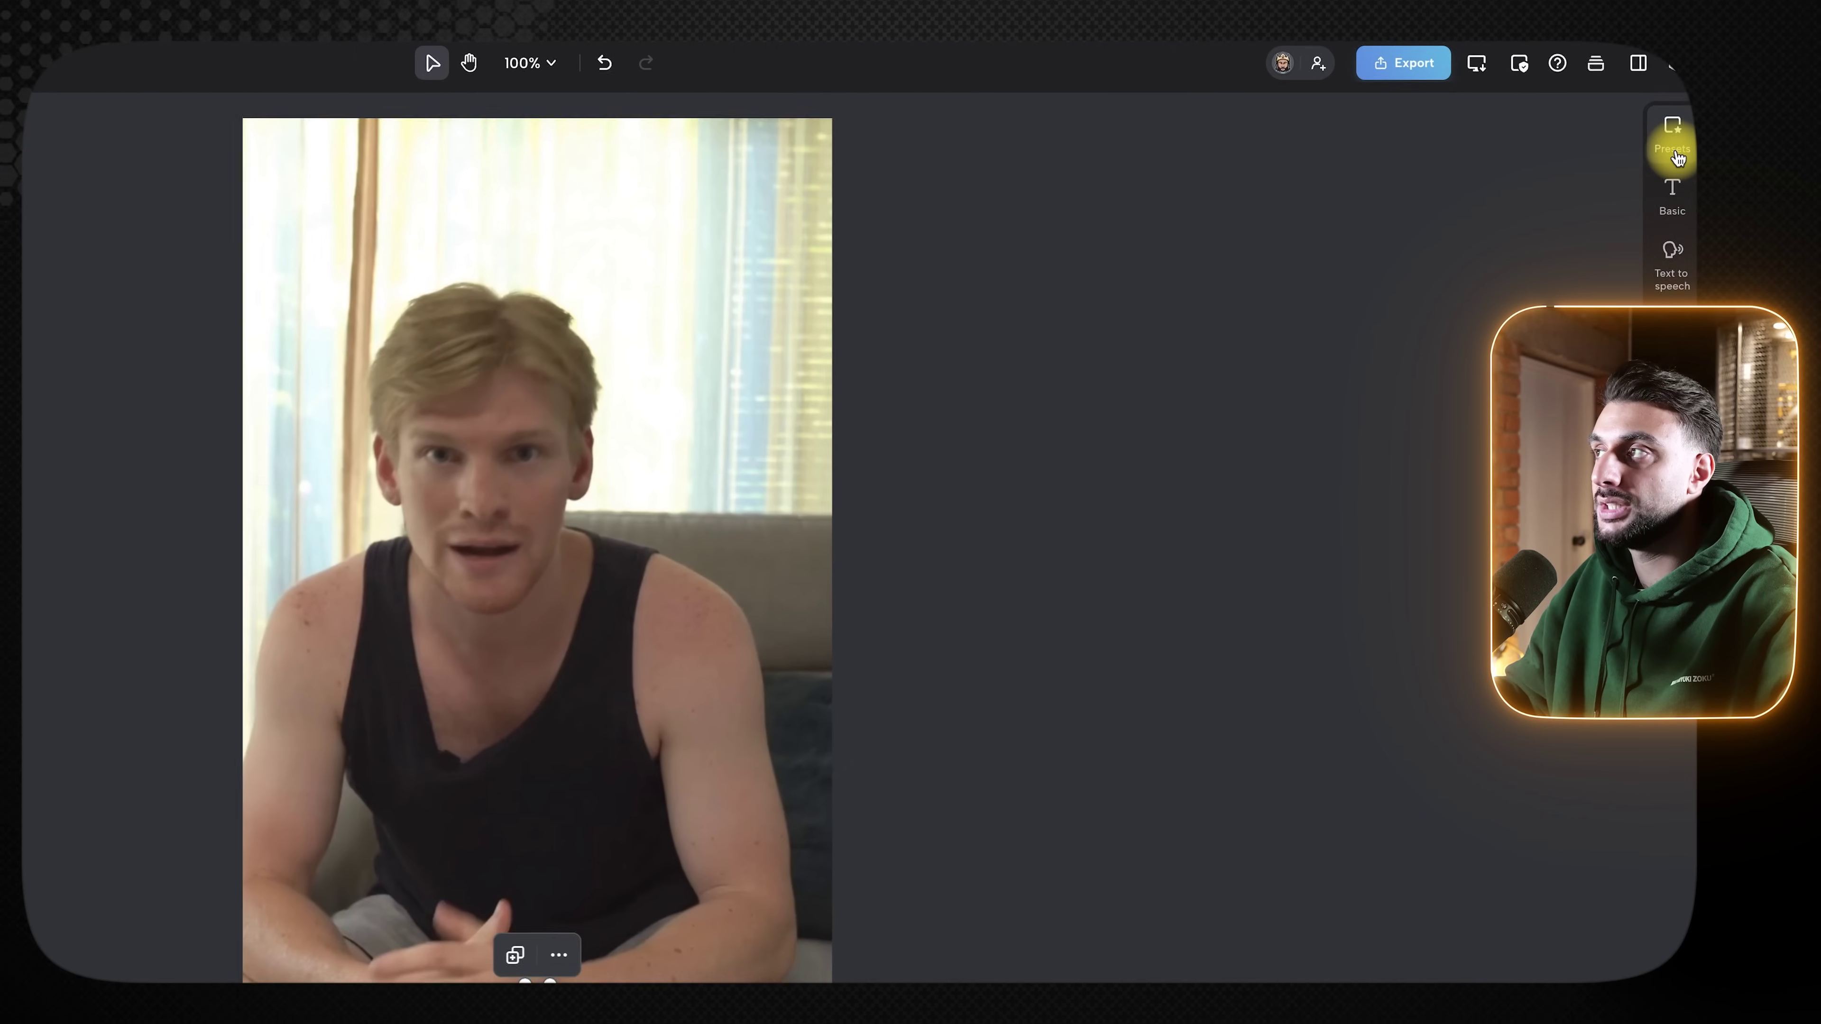
- Apply the white-and-yellow "THE QUICK BROWN FOX" Pro preset template to the captions
{"action": "left_click", "coordinate": [1674, 108]}
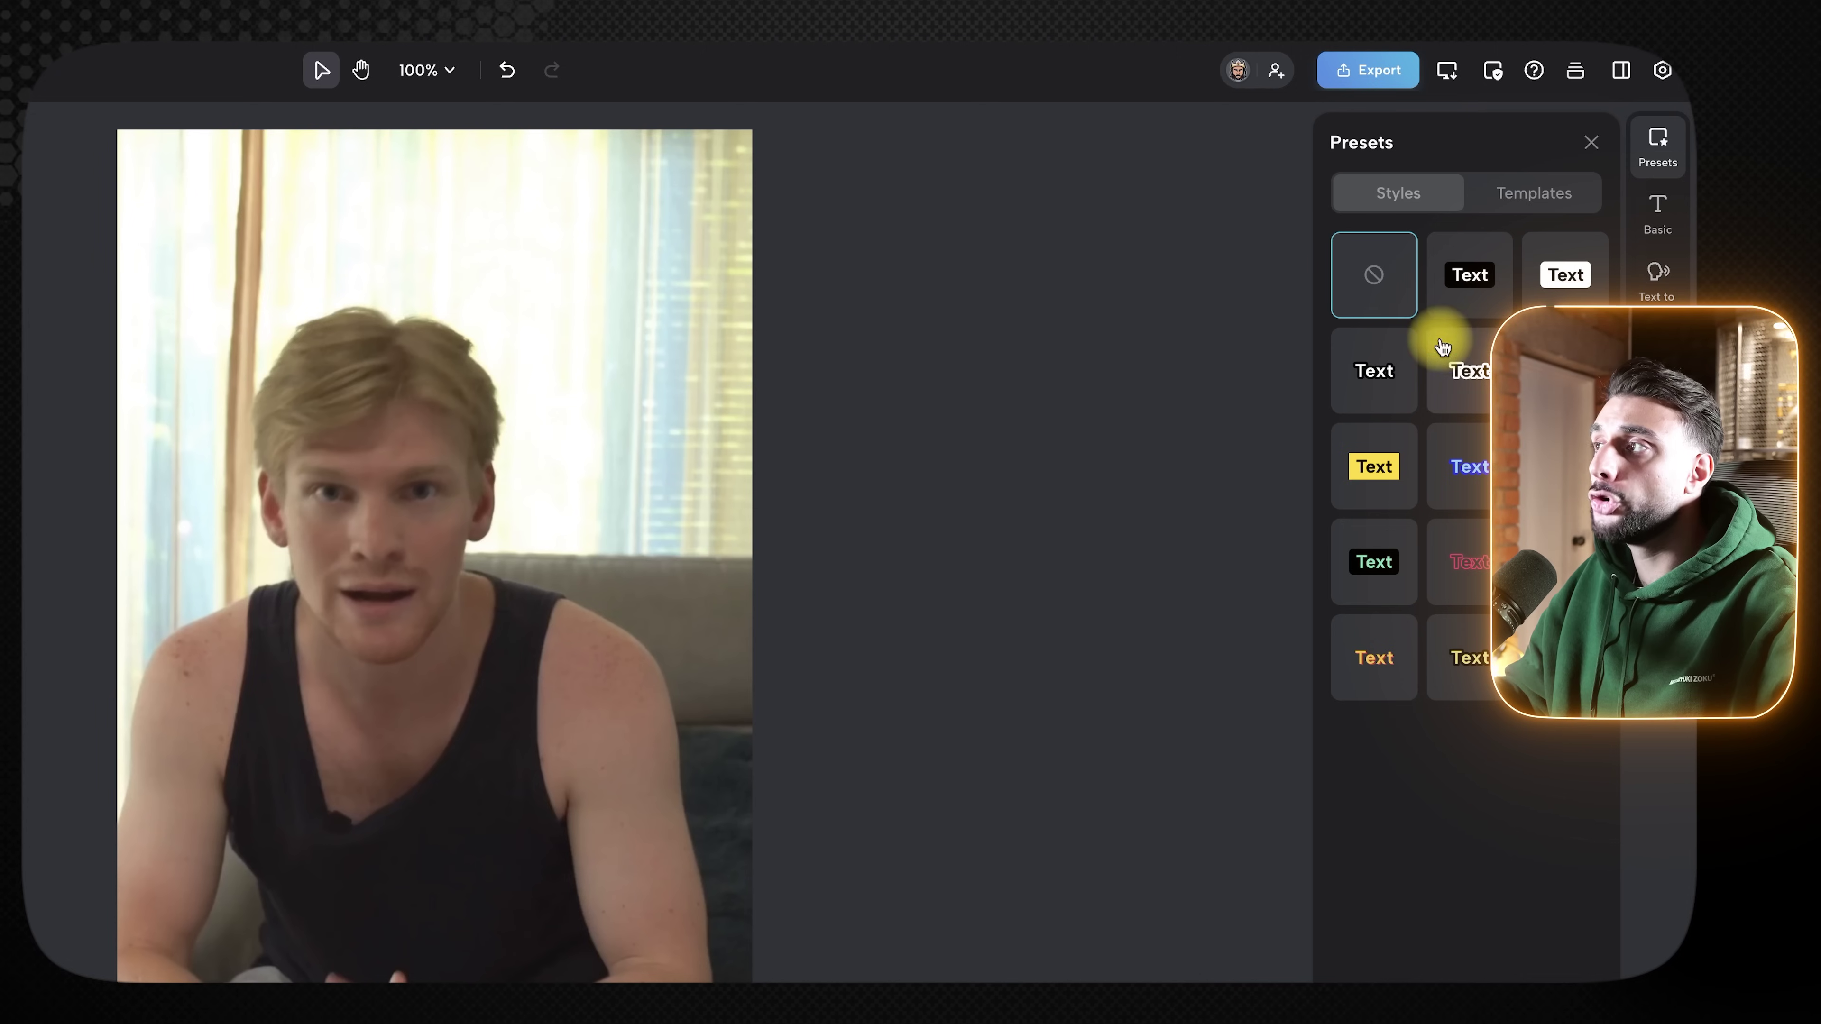
{"action": "left_click", "coordinate": [1512, 192]}
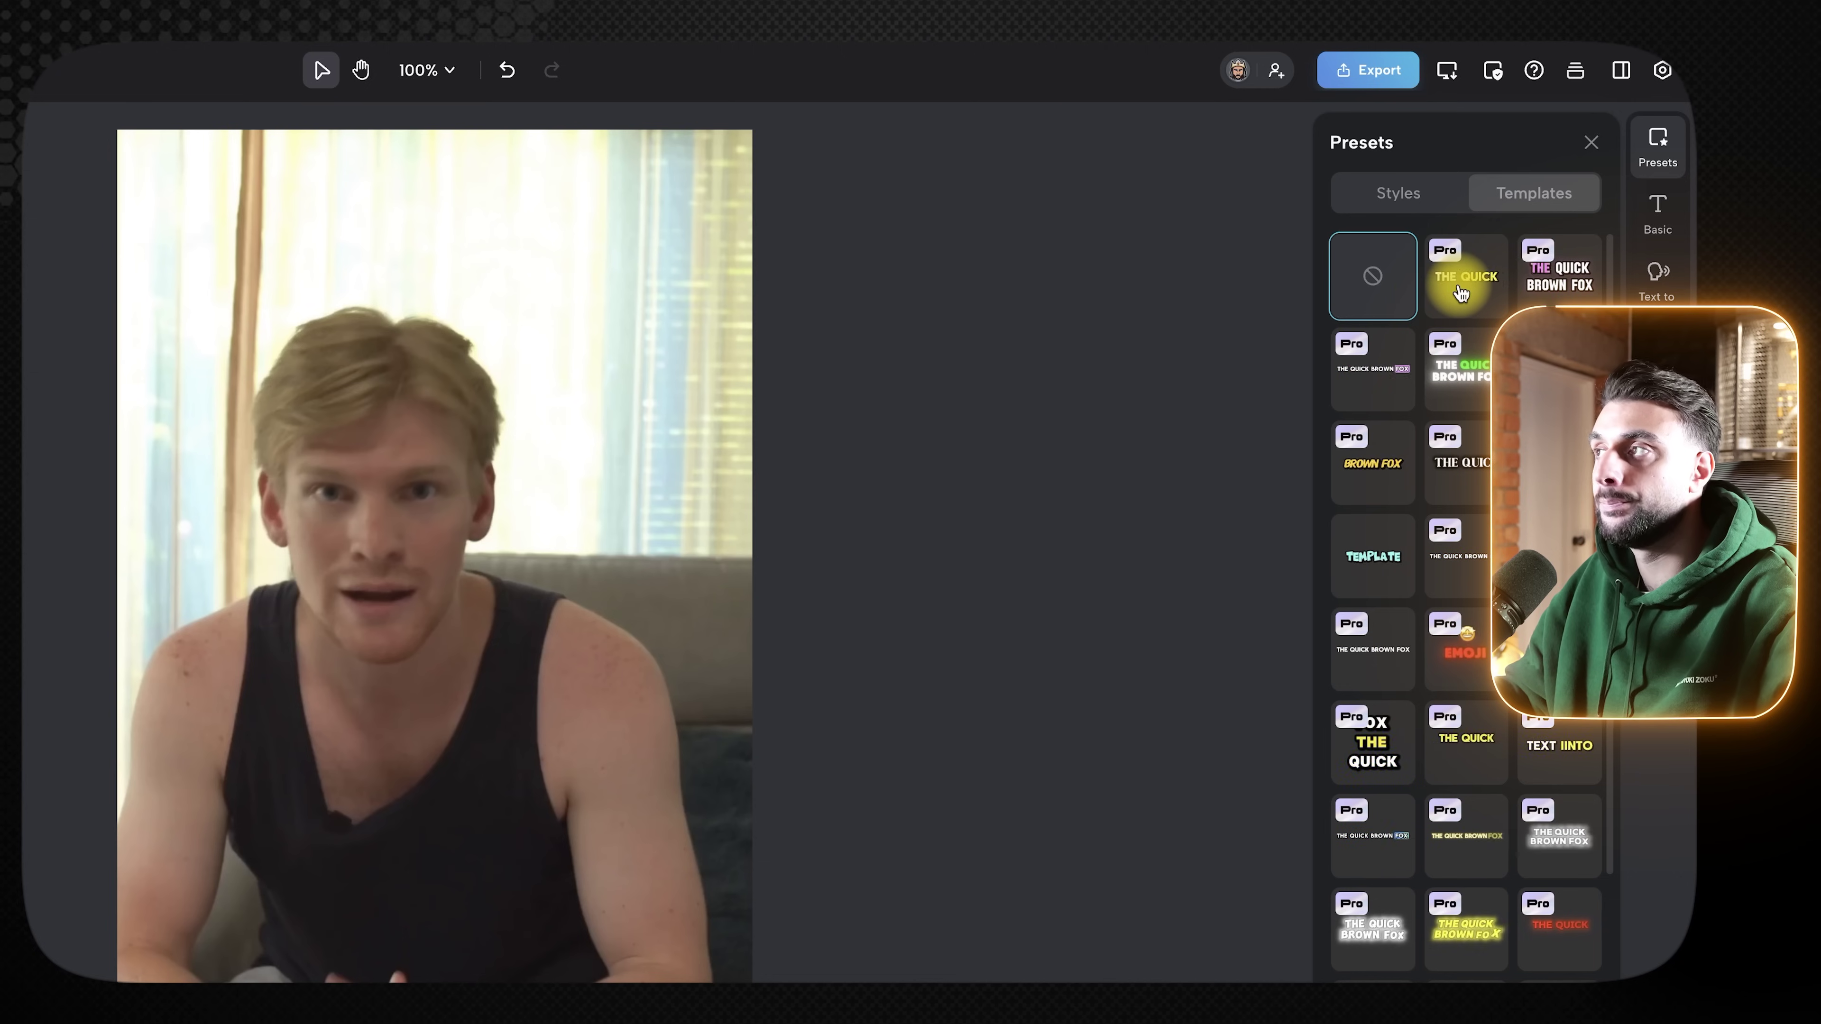
{"action": "left_click", "coordinate": [1459, 293]}
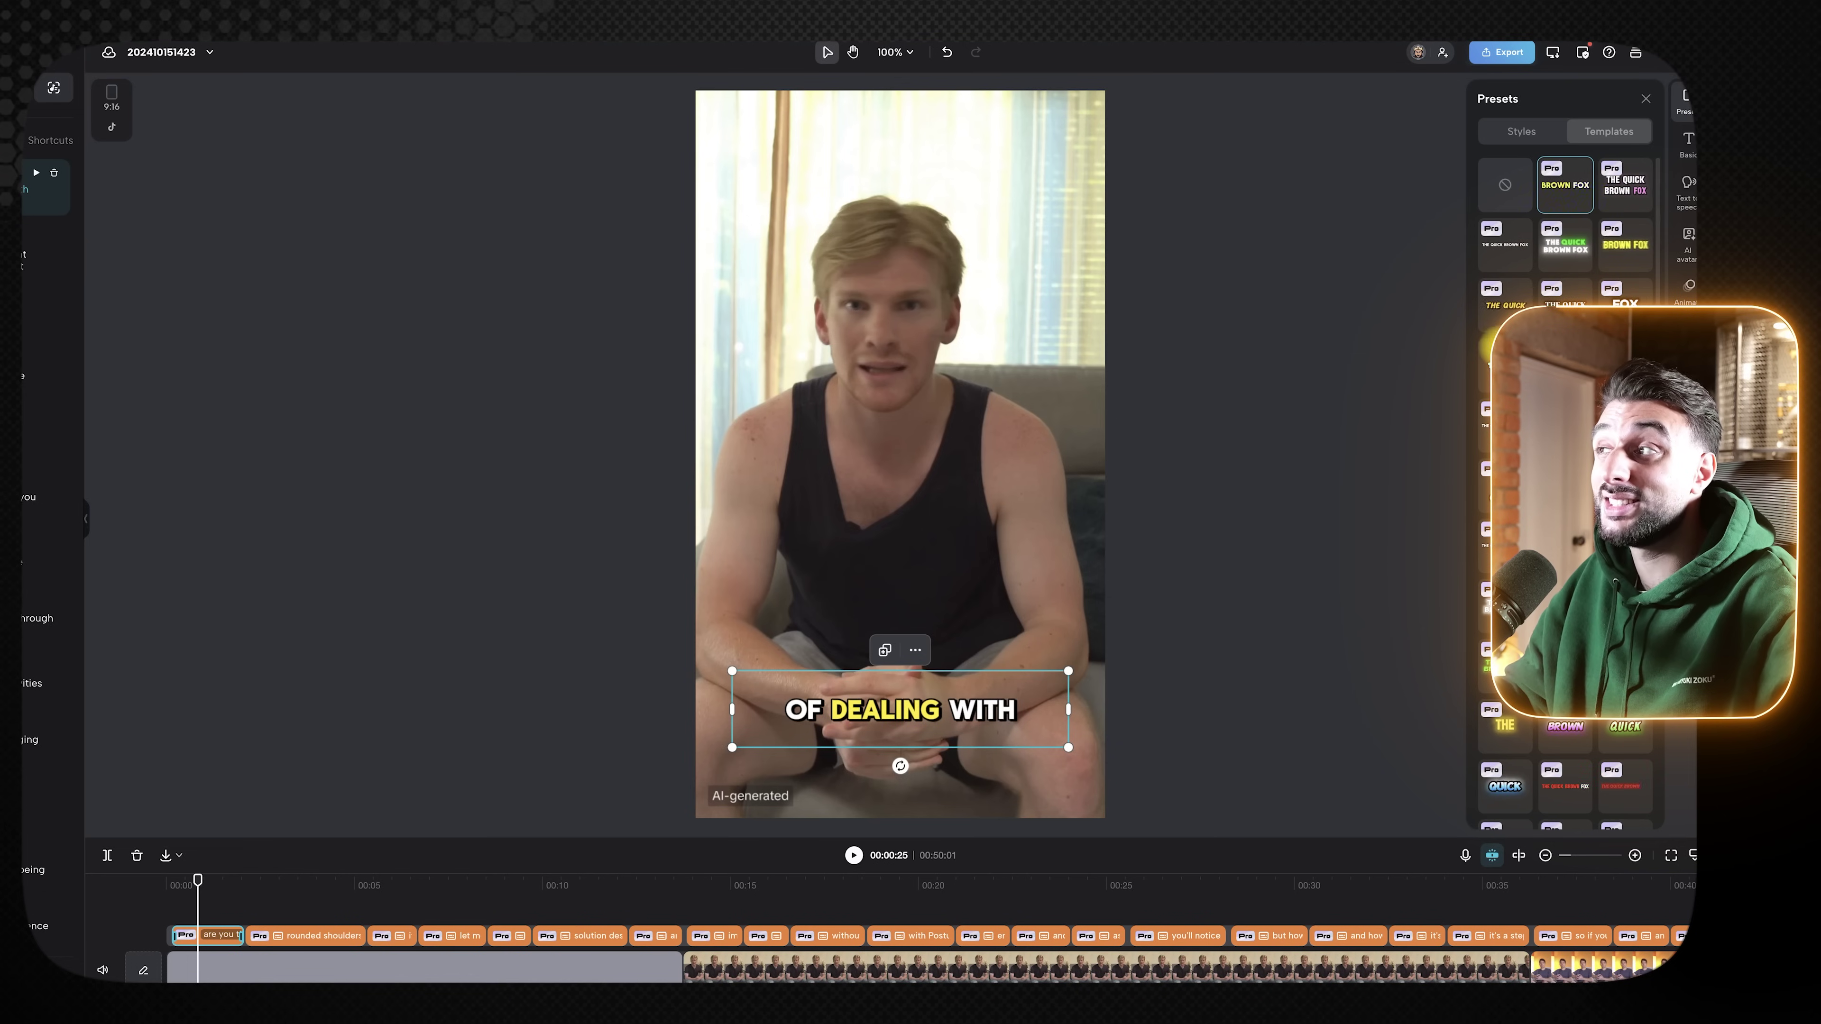
- Play the captioned video from the start to check the captions, and return the playhead to the beginning
{"action": "left_click", "coordinate": [1529, 135]}
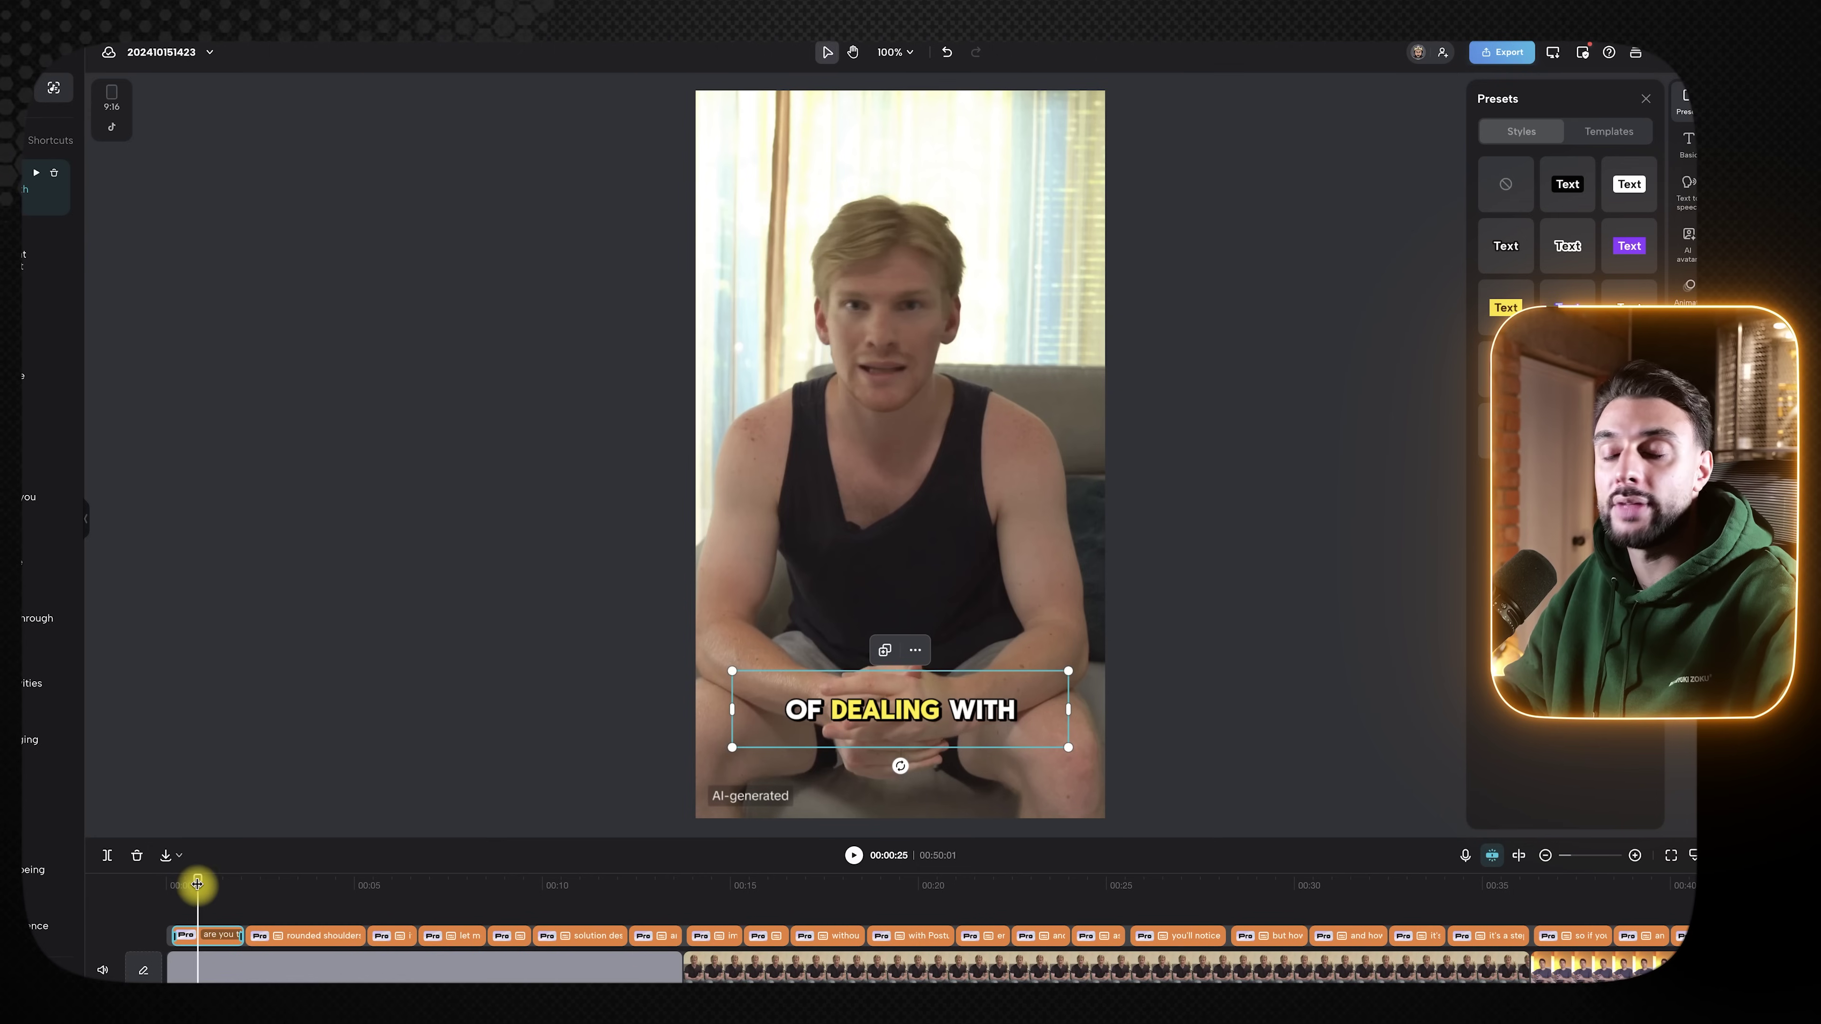
{"action": "left_click_drag", "start_coordinate": [206, 884], "coordinate": [140, 866]}
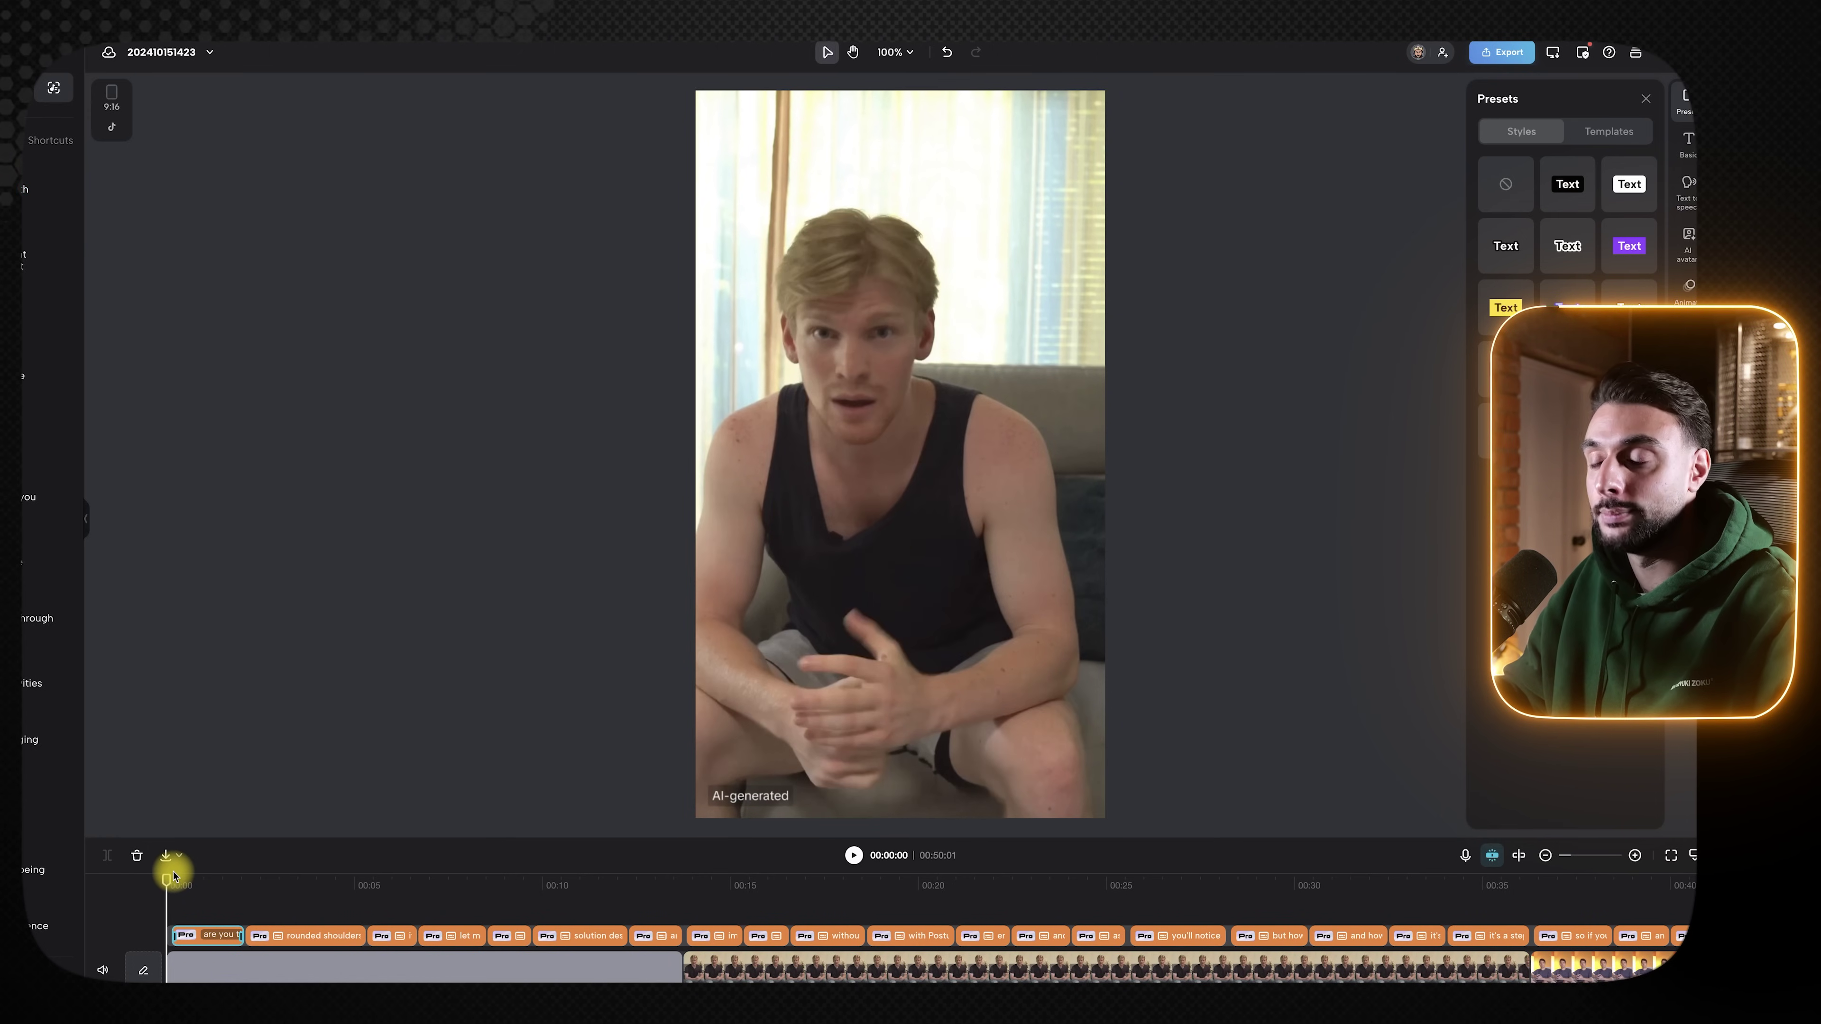
{"action": "key", "text": "space"}
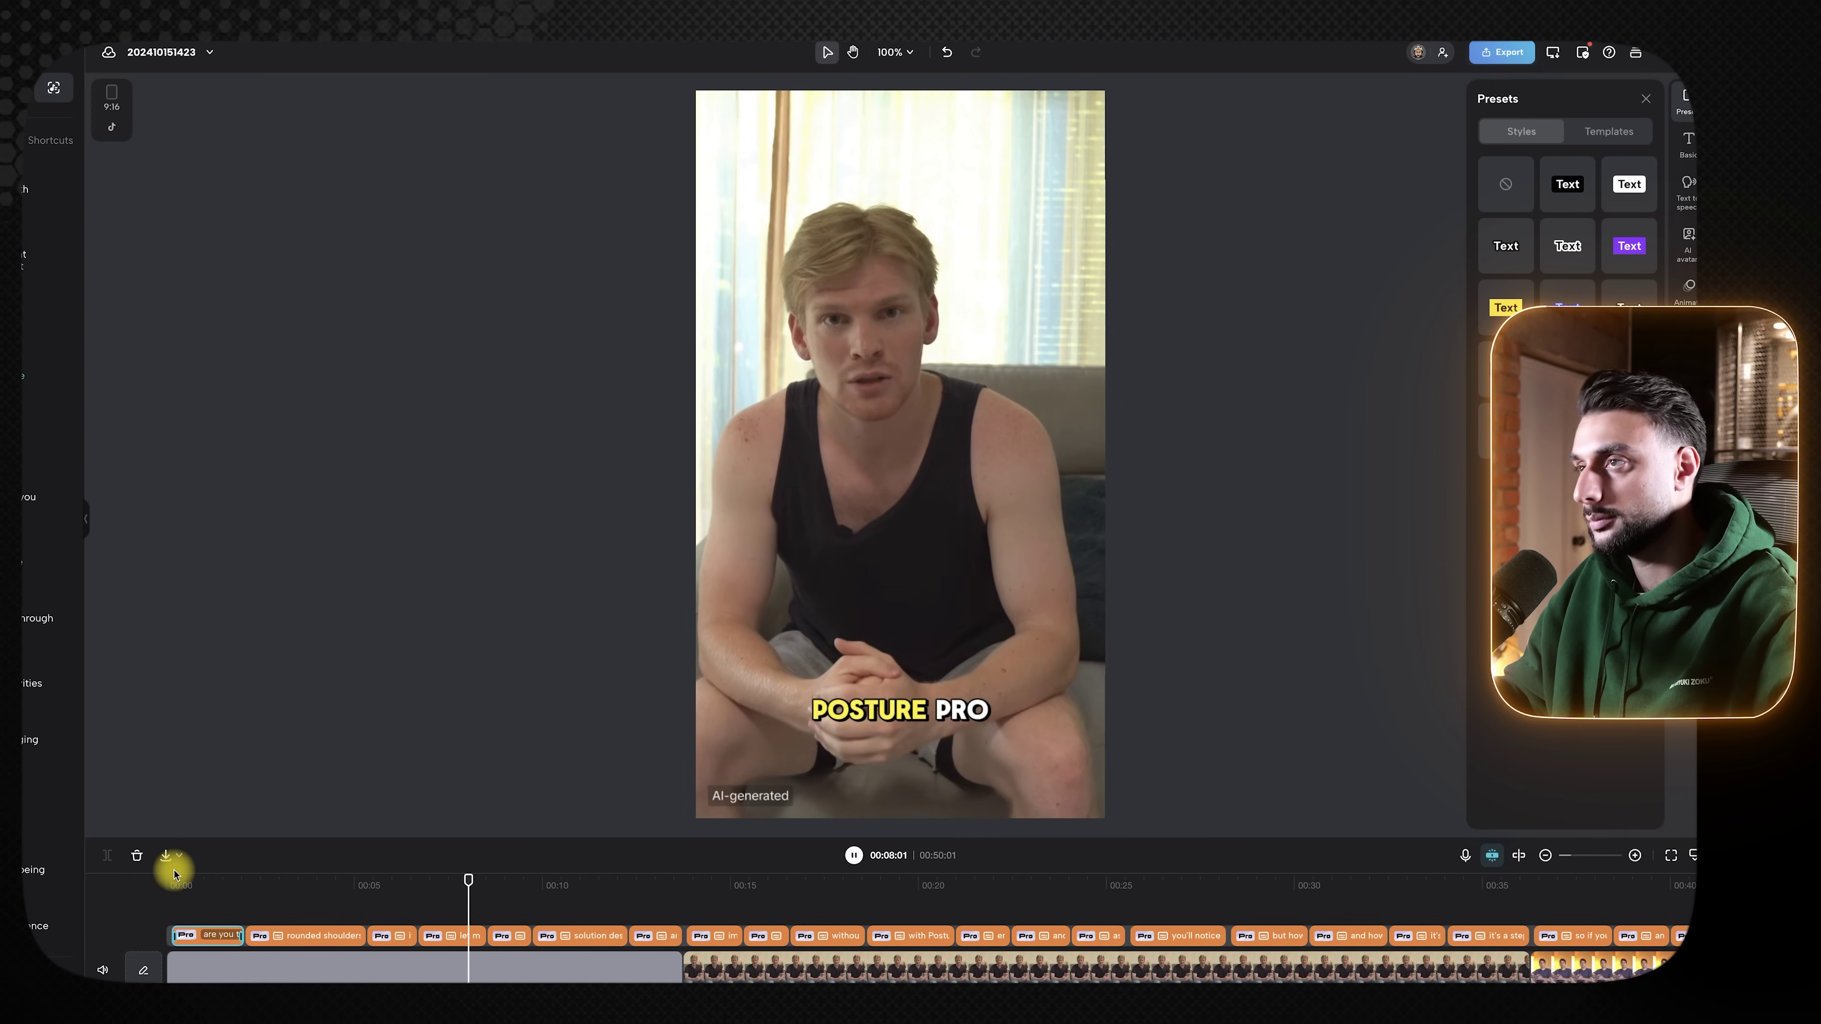
{"action": "left_click_drag", "start_coordinate": [508, 879], "coordinate": [122, 869]}
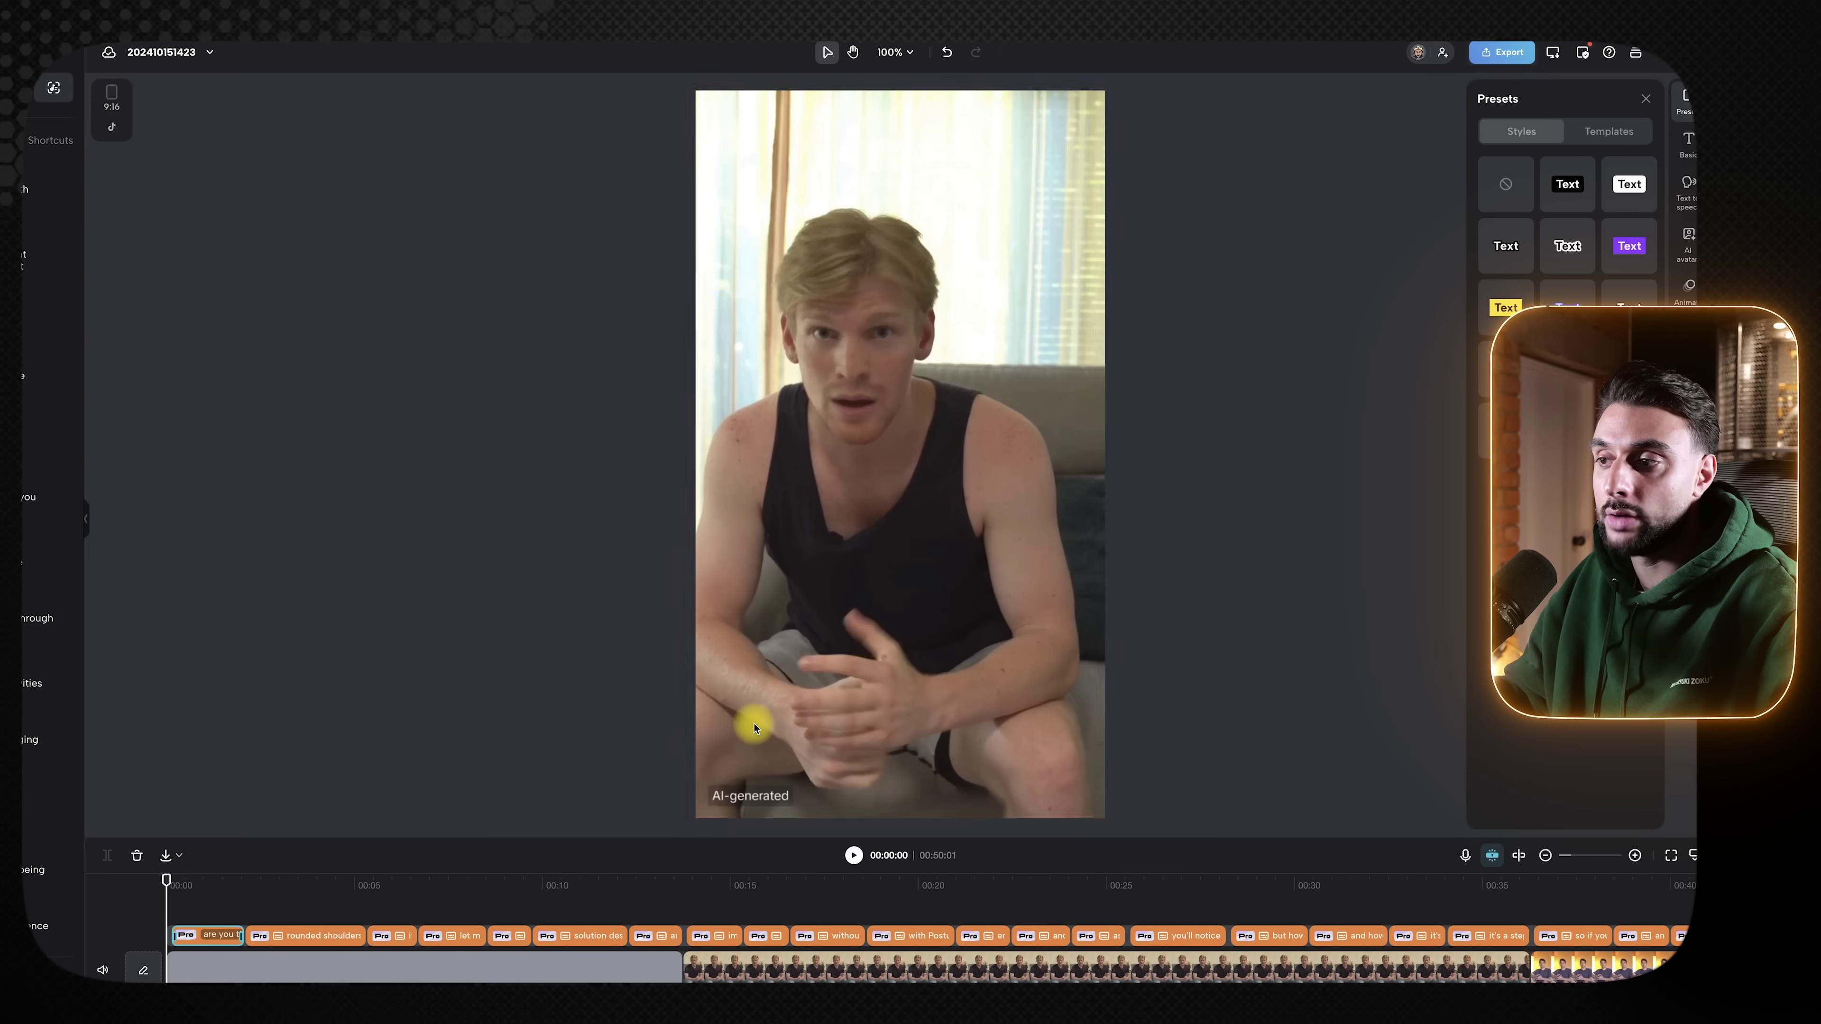
- Enlarge and reposition the "ugc part 1 male.mp4" clip so its "AI-generated" label falls outside the frame
{"action": "left_click", "coordinate": [896, 753]}
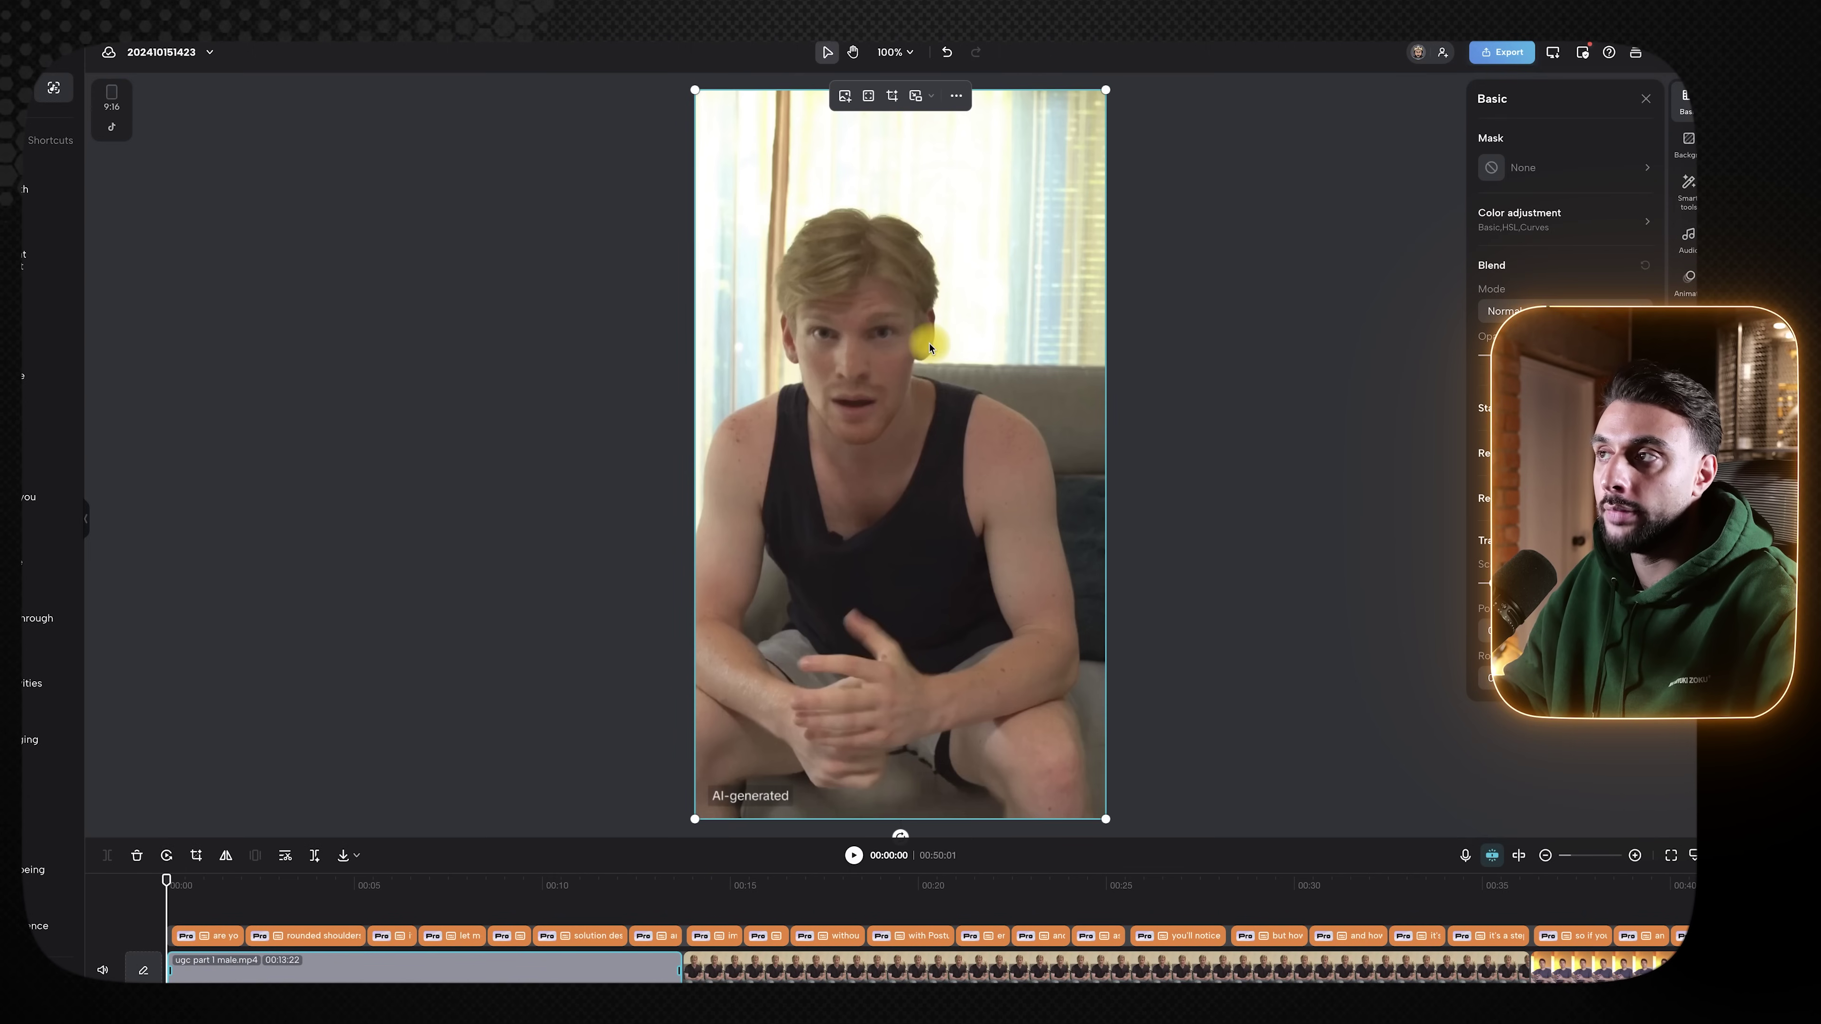
{"action": "left_click_drag", "start_coordinate": [1110, 94], "coordinate": [1191, 72]}
{"action": "left_click_drag", "start_coordinate": [967, 230], "coordinate": [966, 283]}
{"action": "left_click", "coordinate": [1267, 350]}
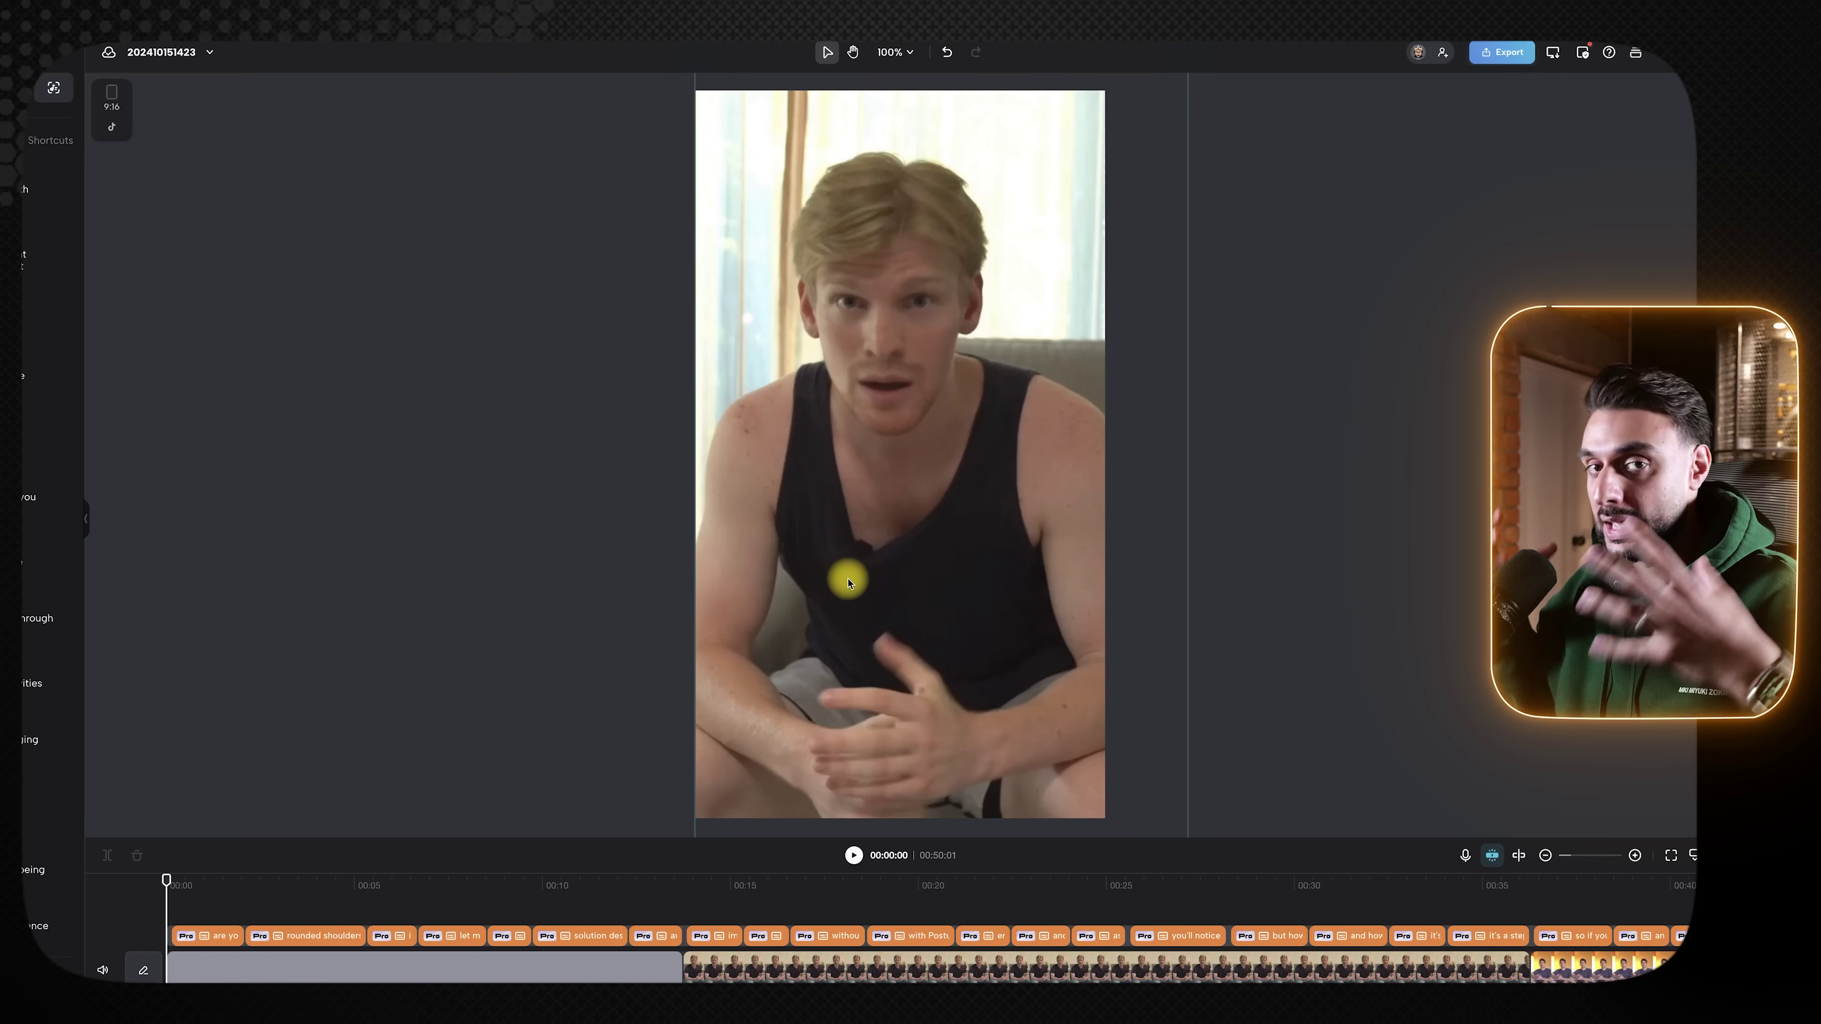
- Enlarge the second clip, "ugc 2.mp4", to push its "AI-generated" label out of the frame
{"action": "left_click", "coordinate": [183, 885]}
{"action": "left_click", "coordinate": [833, 962]}
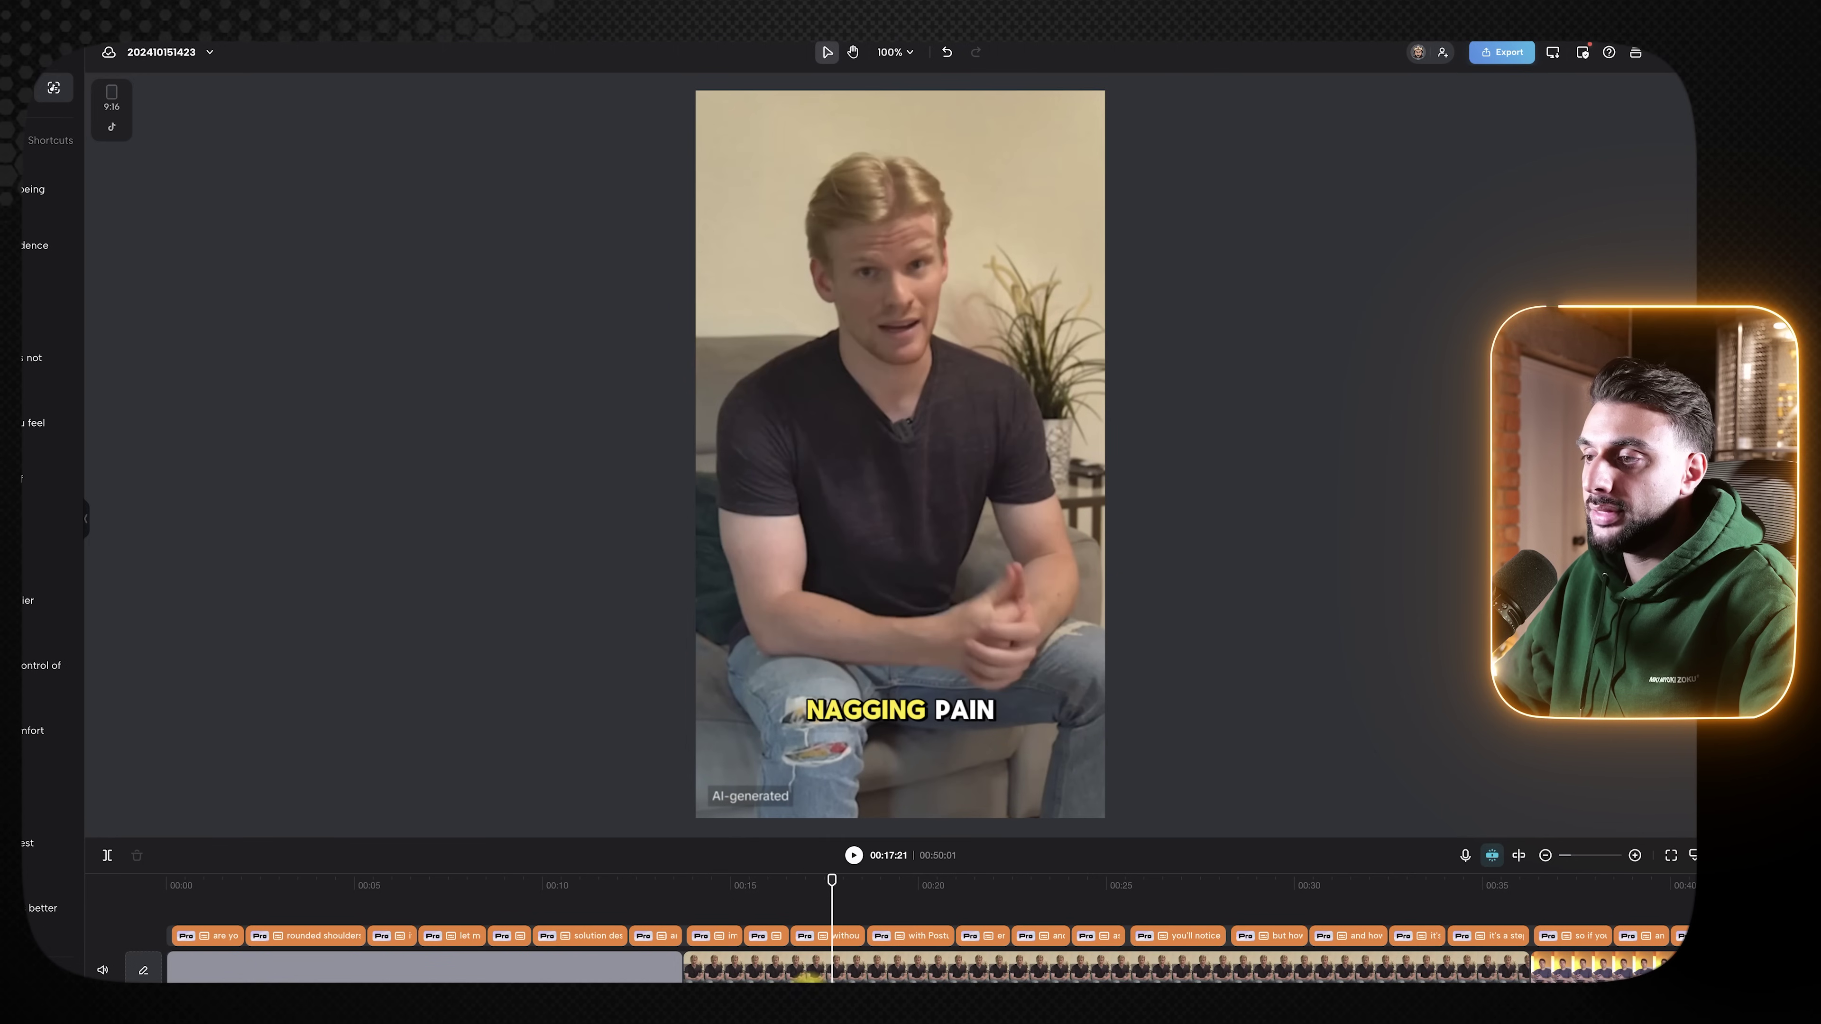
{"action": "left_click", "coordinate": [814, 971]}
{"action": "left_click", "coordinate": [789, 889]}
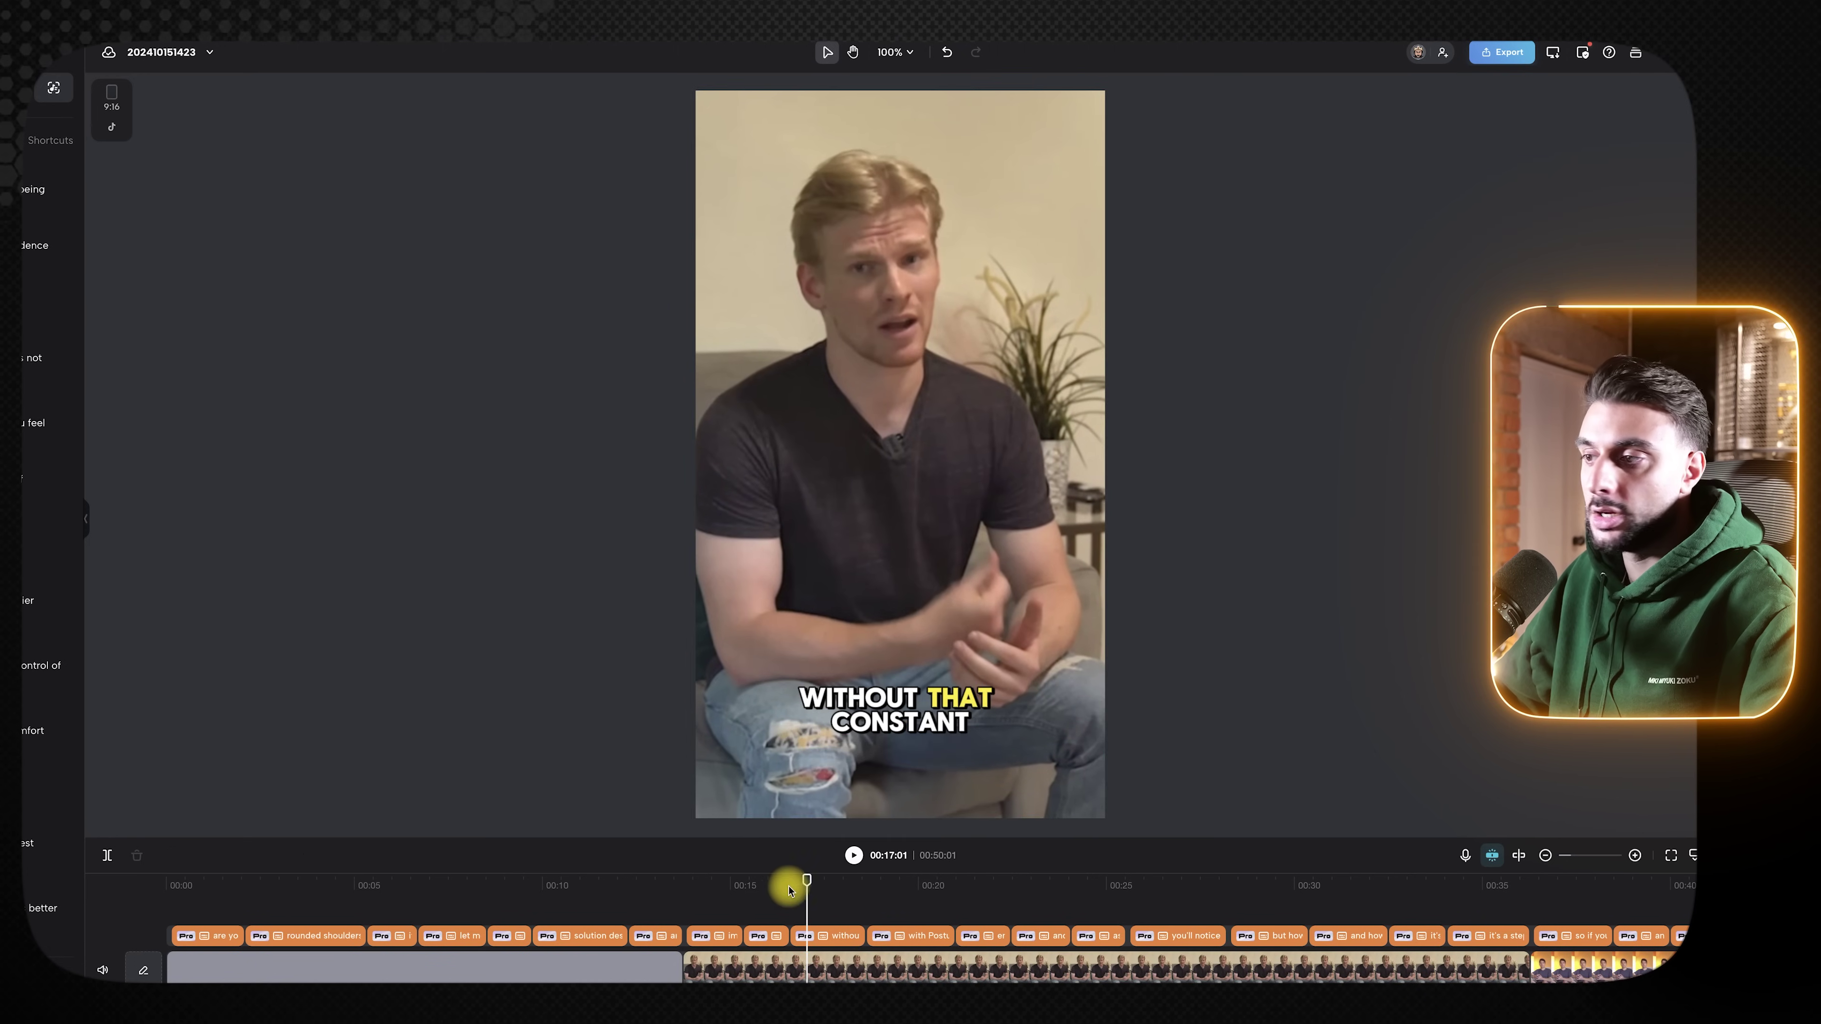
- Enlarge and reposition the third clip, "ugc3.mp4", so its "AI-generated" label is outside the frame
{"action": "left_click_drag", "start_coordinate": [809, 883], "coordinate": [1593, 884]}
{"action": "left_click", "coordinate": [1097, 580]}
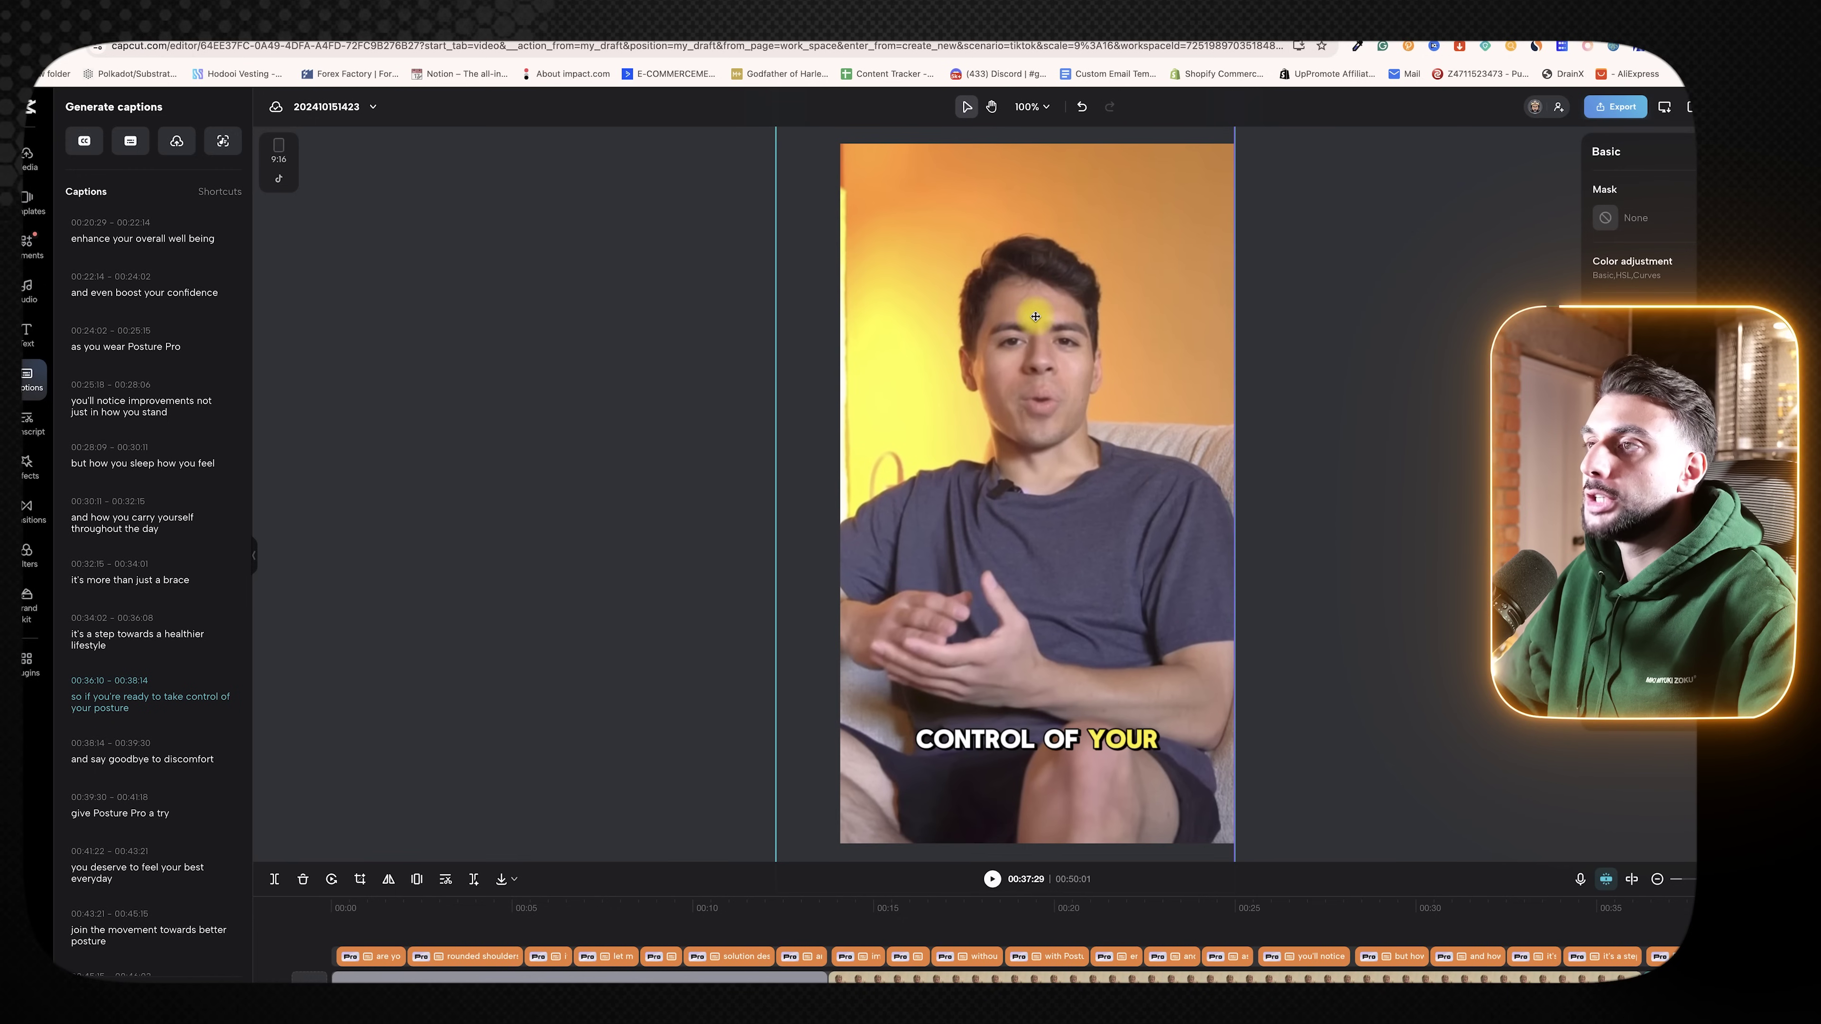
{"action": "left_click", "coordinate": [1296, 443]}
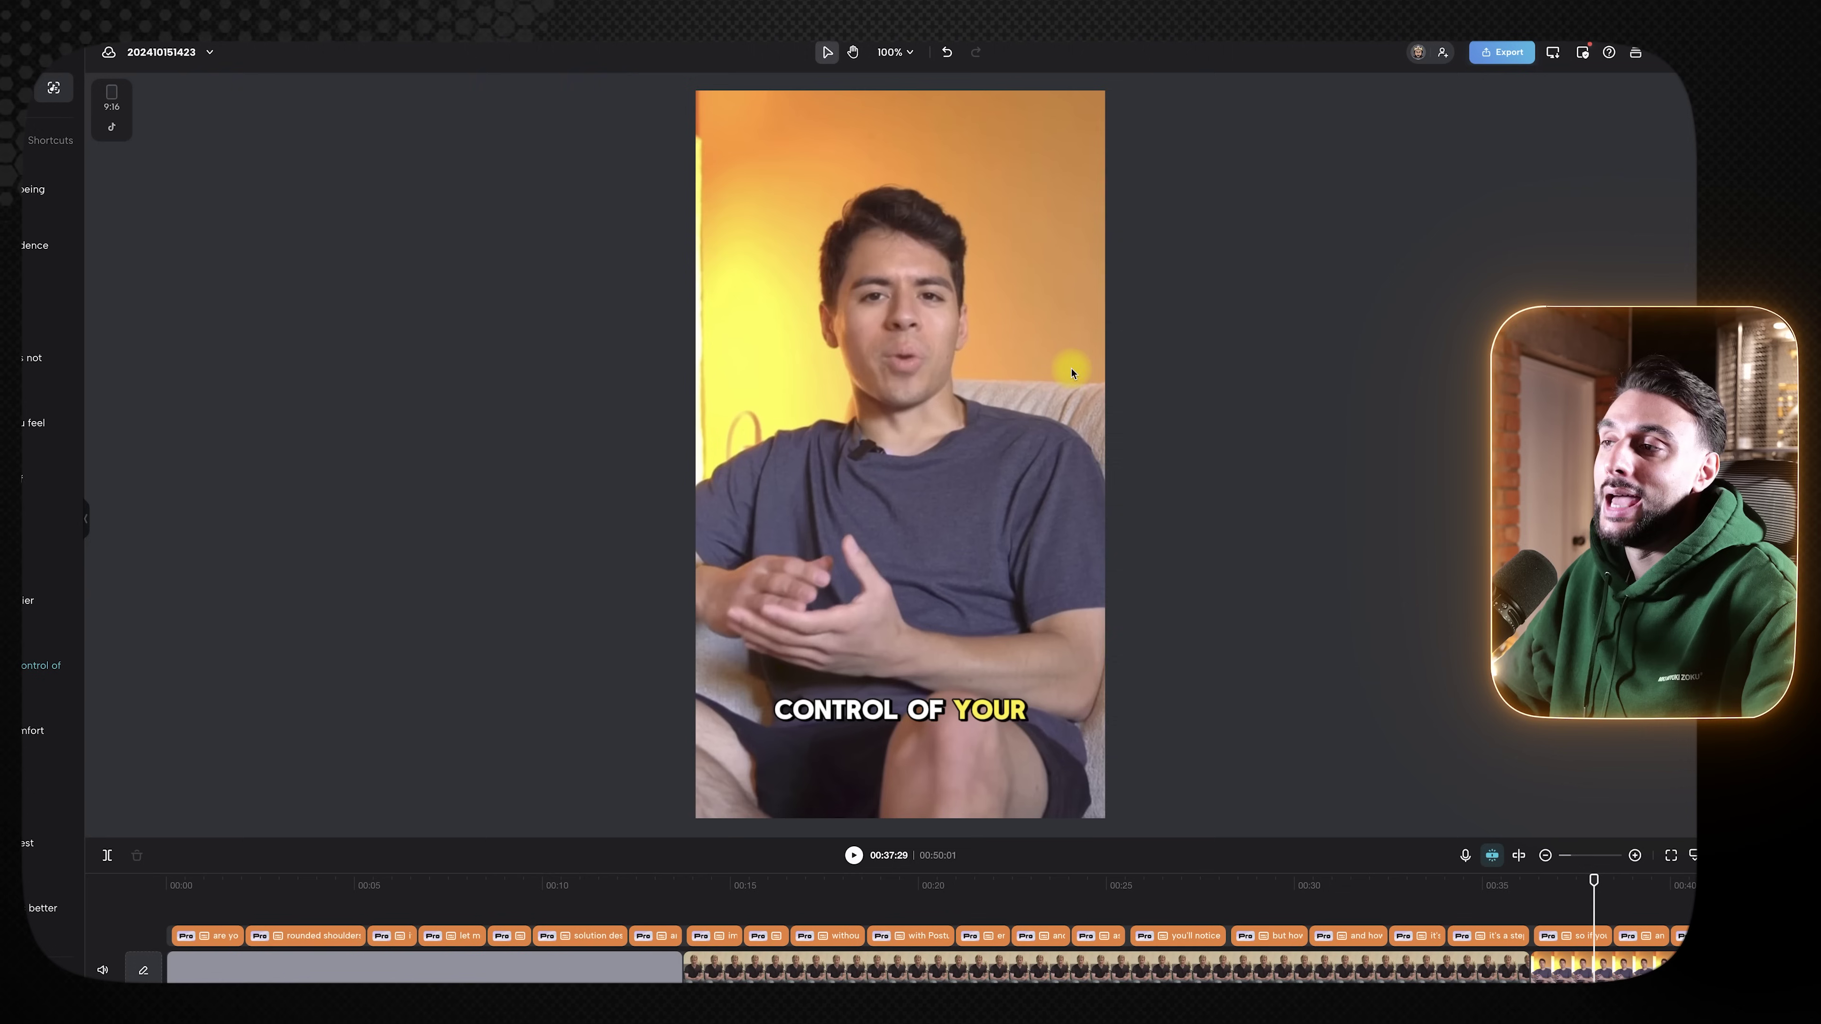
{"action": "left_click_drag", "start_coordinate": [1108, 390], "coordinate": [1130, 397]}
{"action": "left_click_drag", "start_coordinate": [996, 354], "coordinate": [987, 353]}
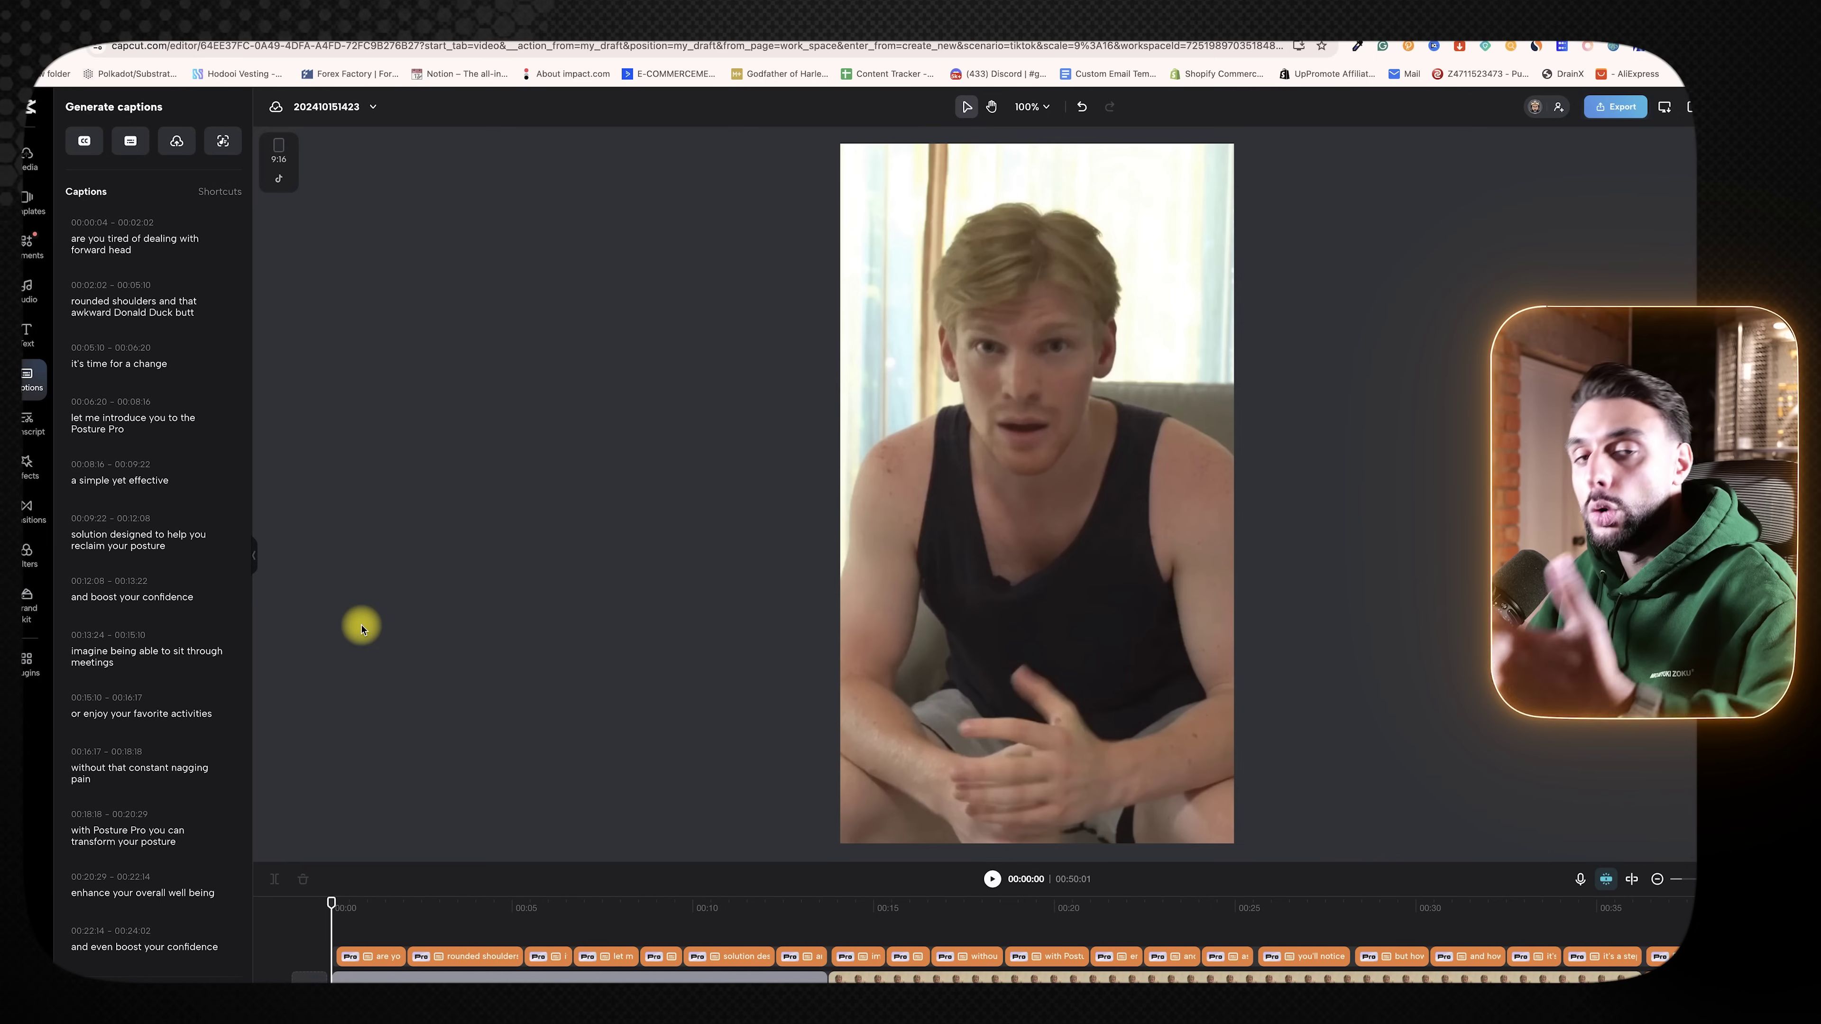
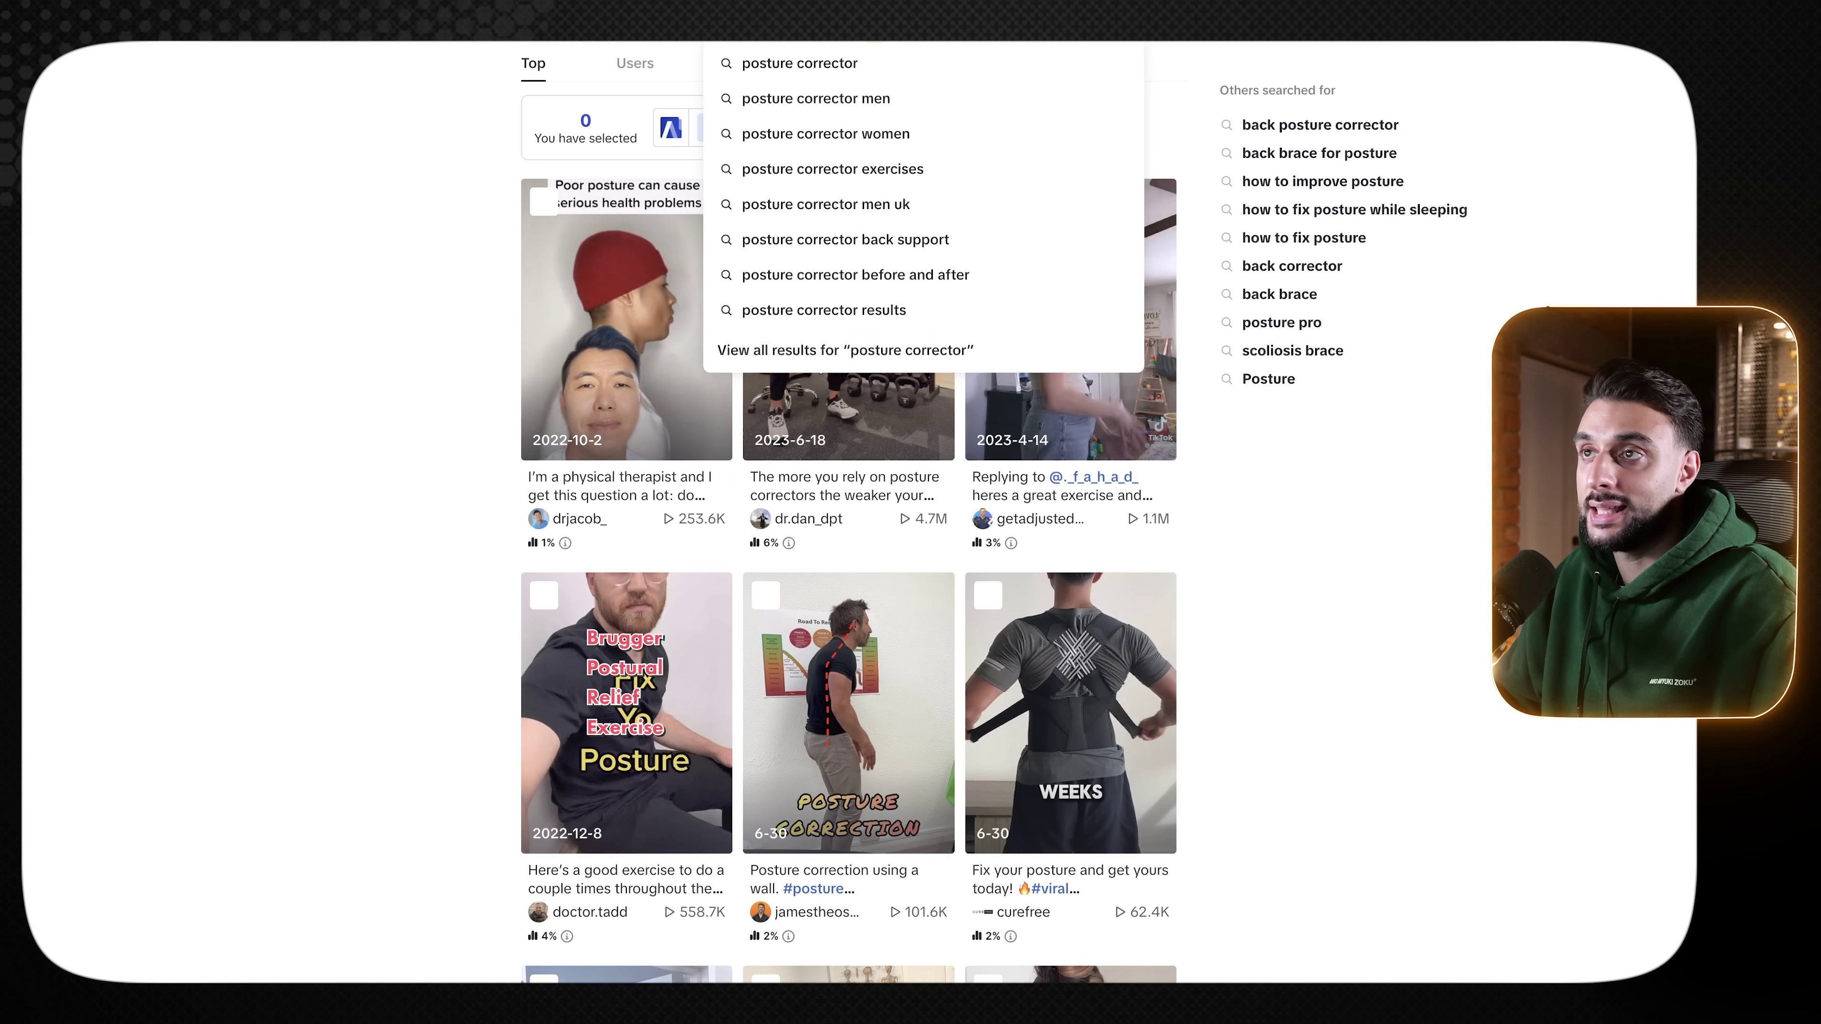
- Switch to TikTok and browse the "posture corrector" search results for clips usable as B-roll
{"action": "left_click", "coordinate": [655, 470]}
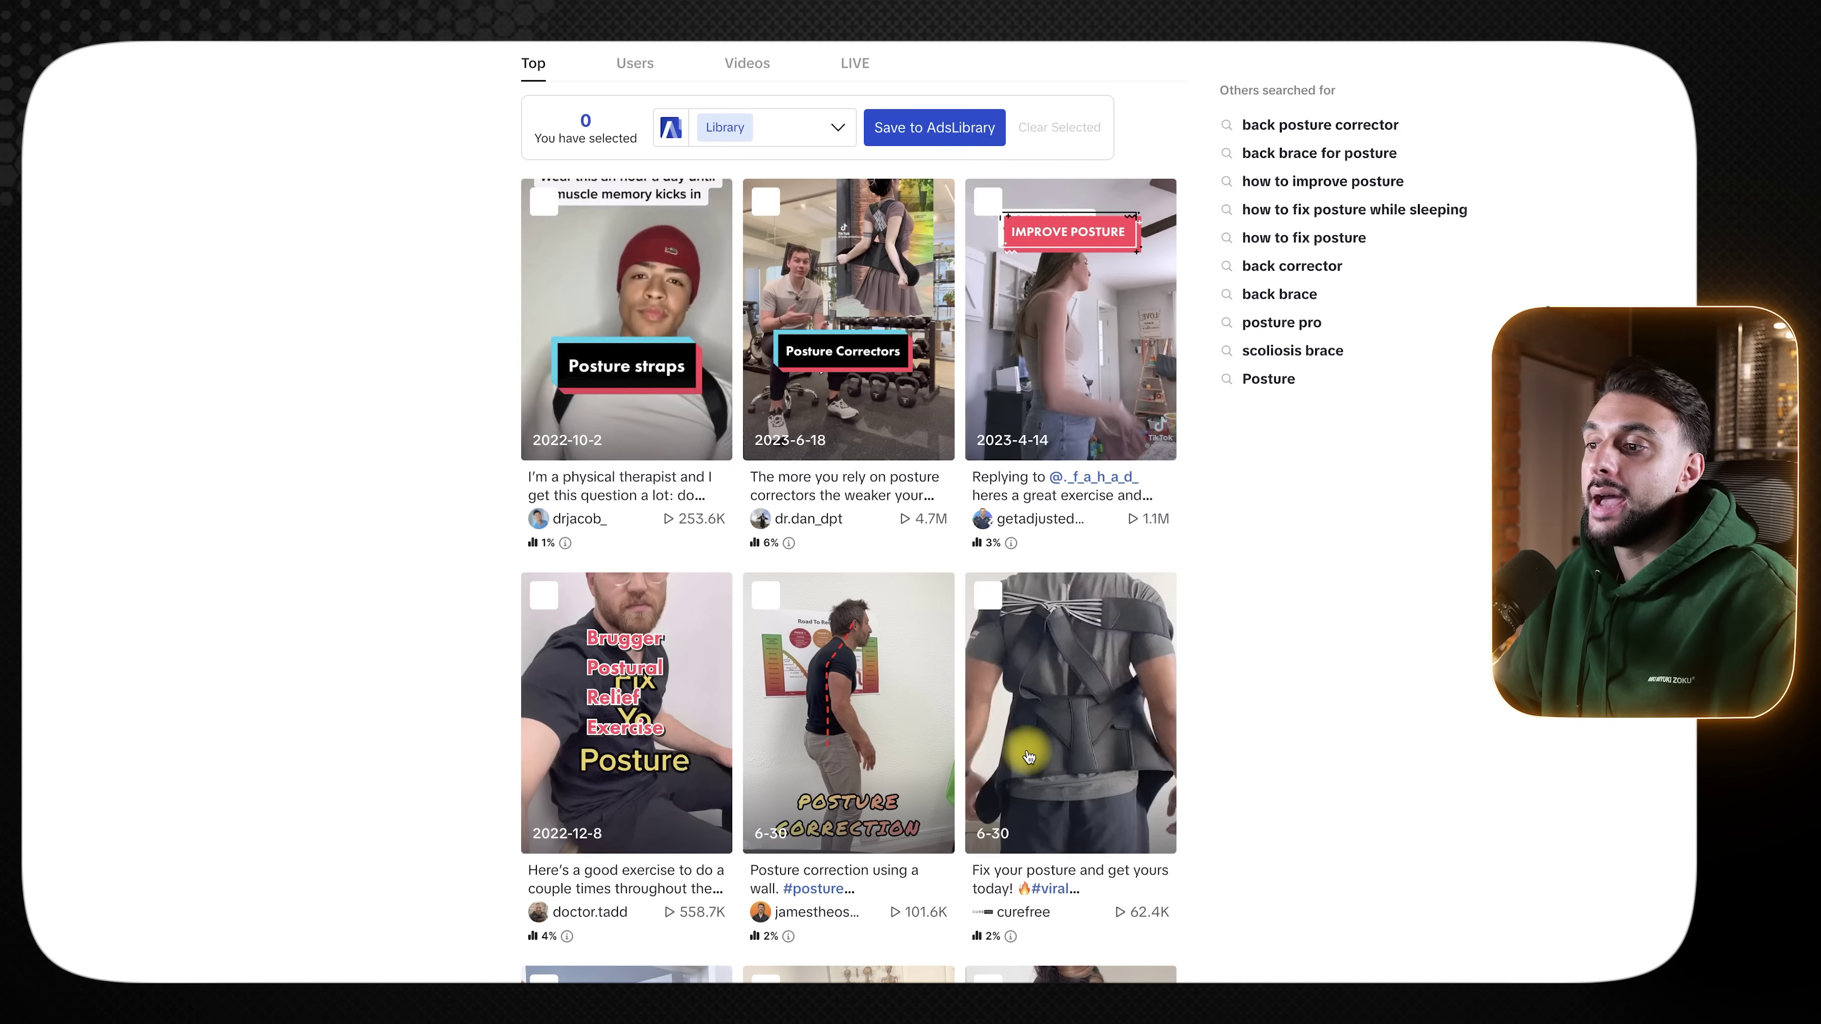
{"action": "scroll", "coordinate": [1046, 502], "scroll_direction": "down", "scroll_amount": 5}
{"action": "scroll", "coordinate": [1046, 660], "scroll_direction": "up", "scroll_amount": 3}
{"action": "scroll", "coordinate": [1047, 660], "scroll_direction": "up", "scroll_amount": 2}
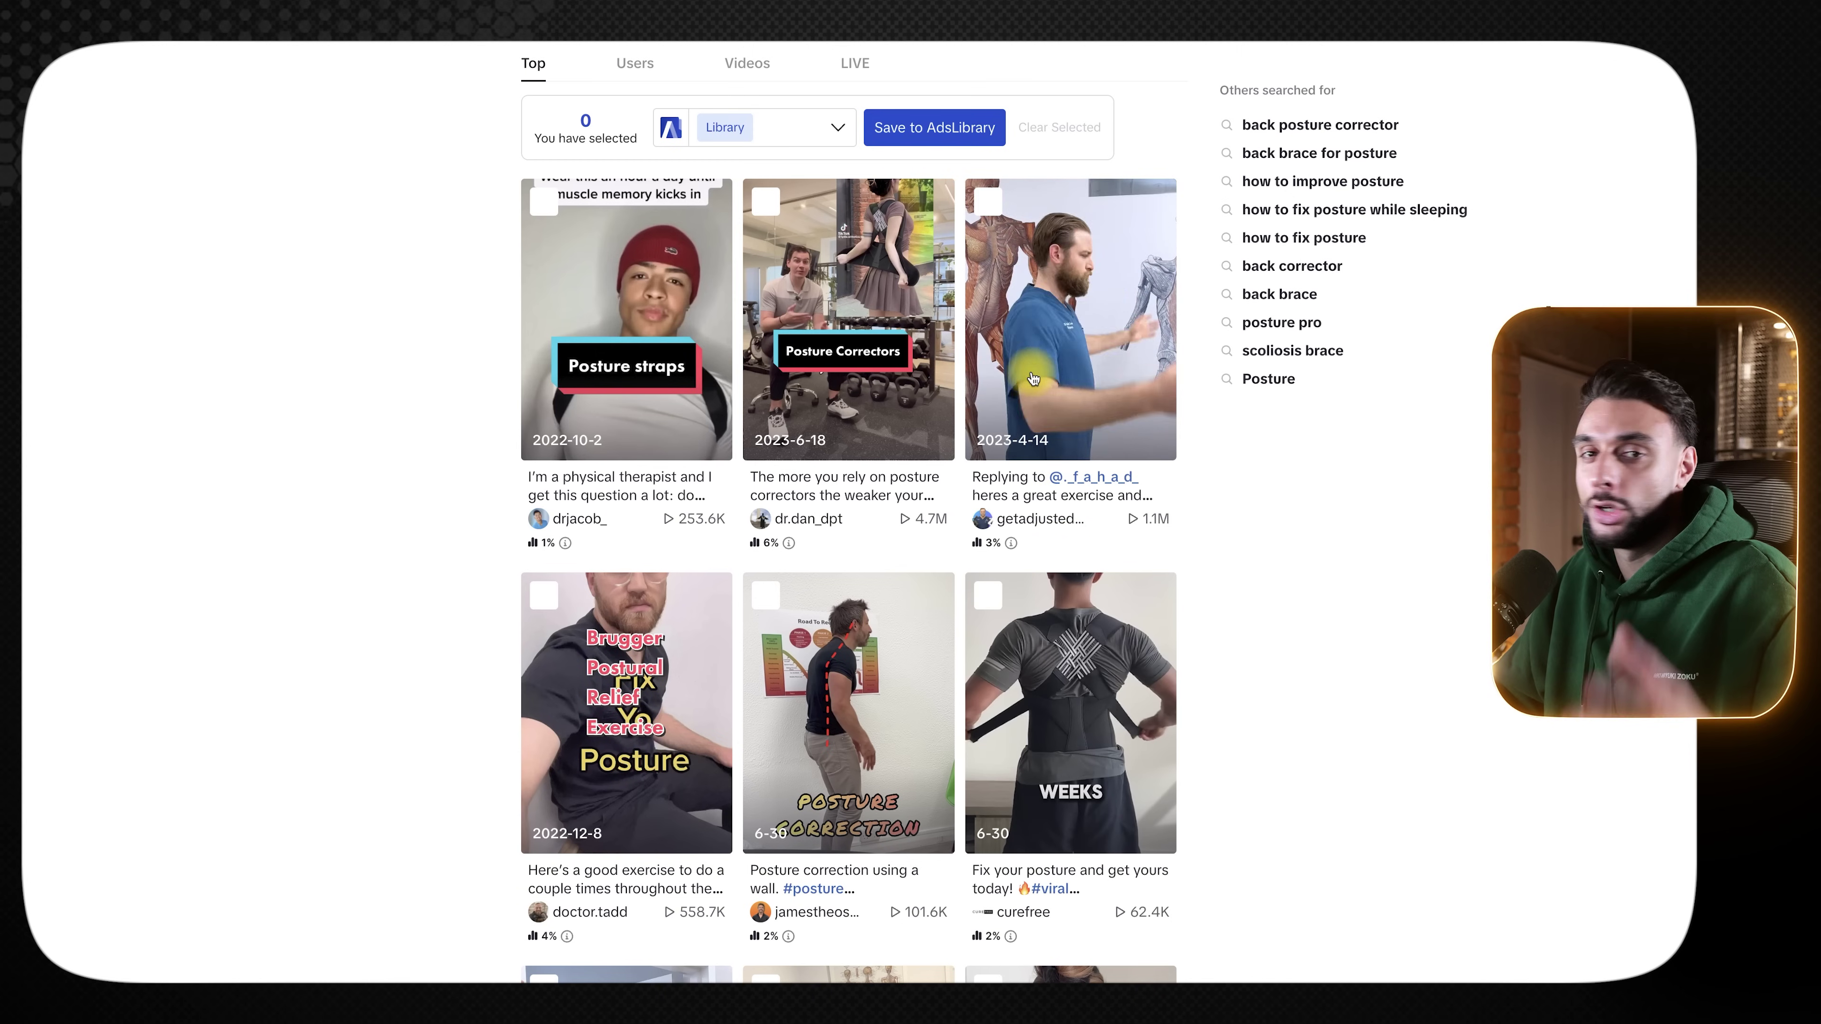
{"action": "scroll", "coordinate": [1029, 402], "scroll_direction": "down", "scroll_amount": 4}
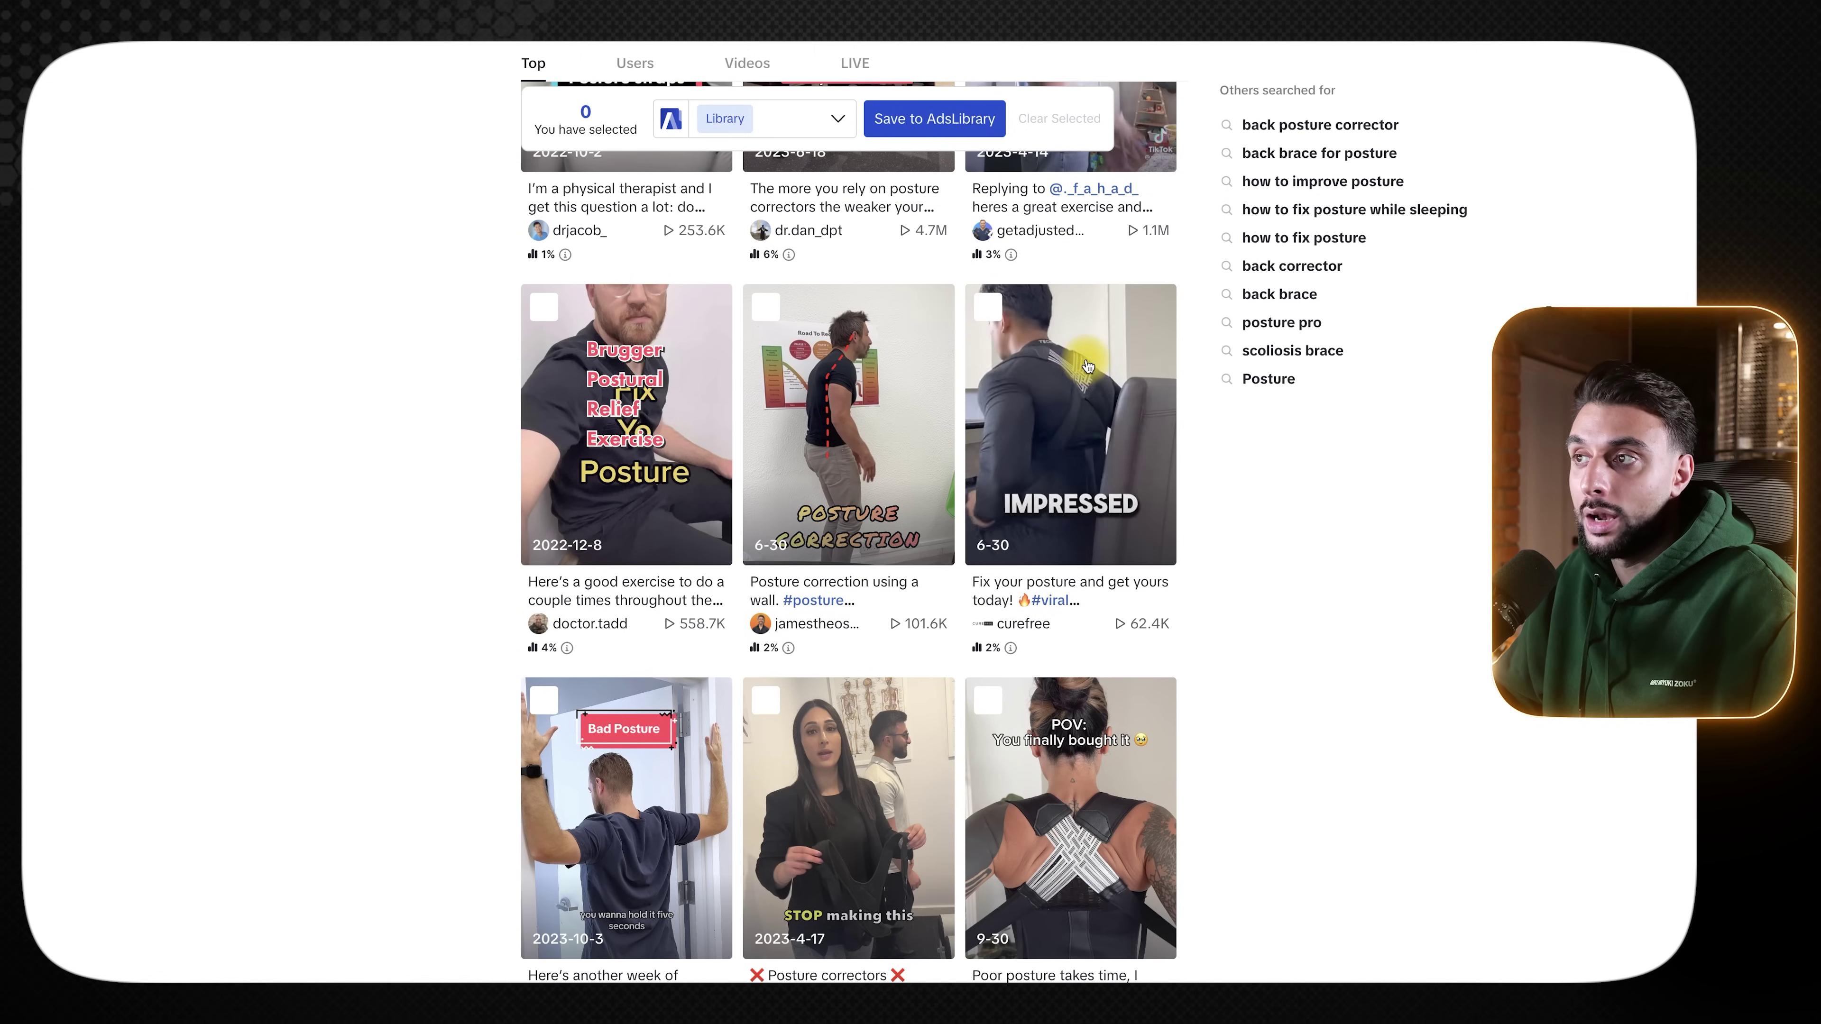
{"action": "scroll", "coordinate": [1066, 356], "scroll_direction": "down", "scroll_amount": 5}
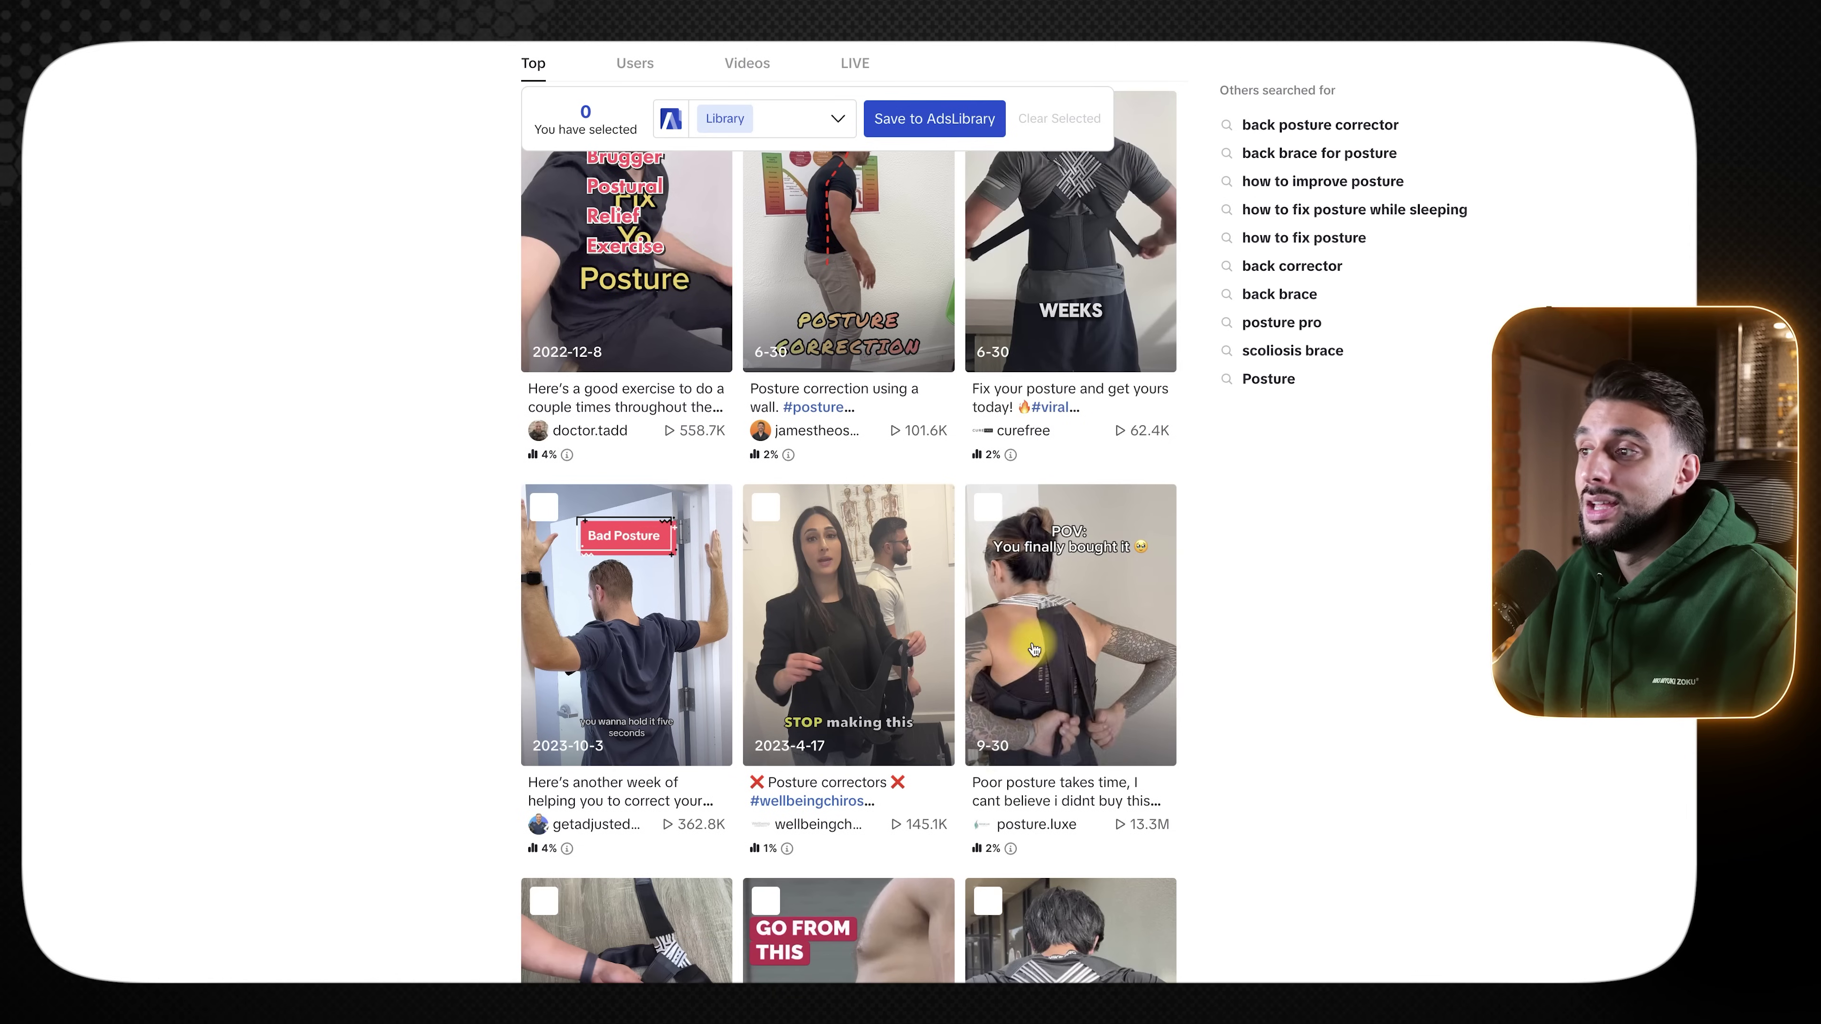
{"action": "scroll", "coordinate": [1029, 691], "scroll_direction": "down", "scroll_amount": 4}
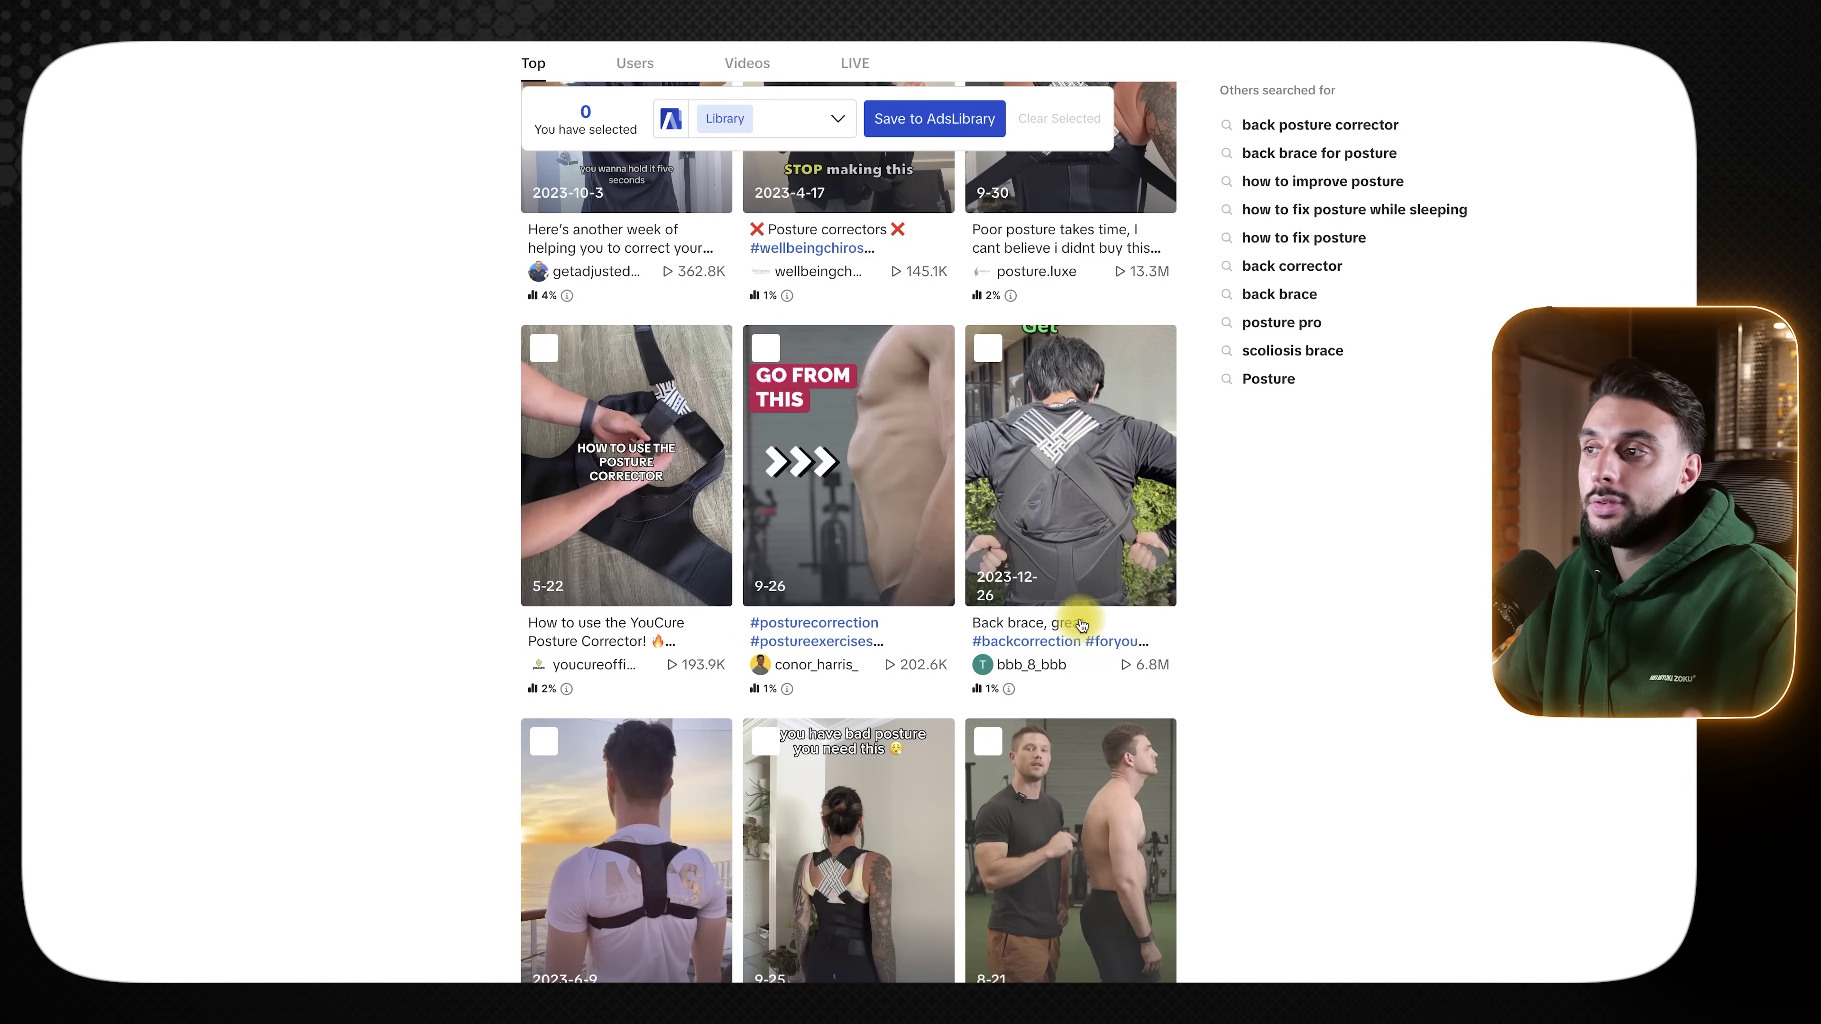
{"action": "scroll", "coordinate": [638, 543], "scroll_direction": "up", "scroll_amount": 1}
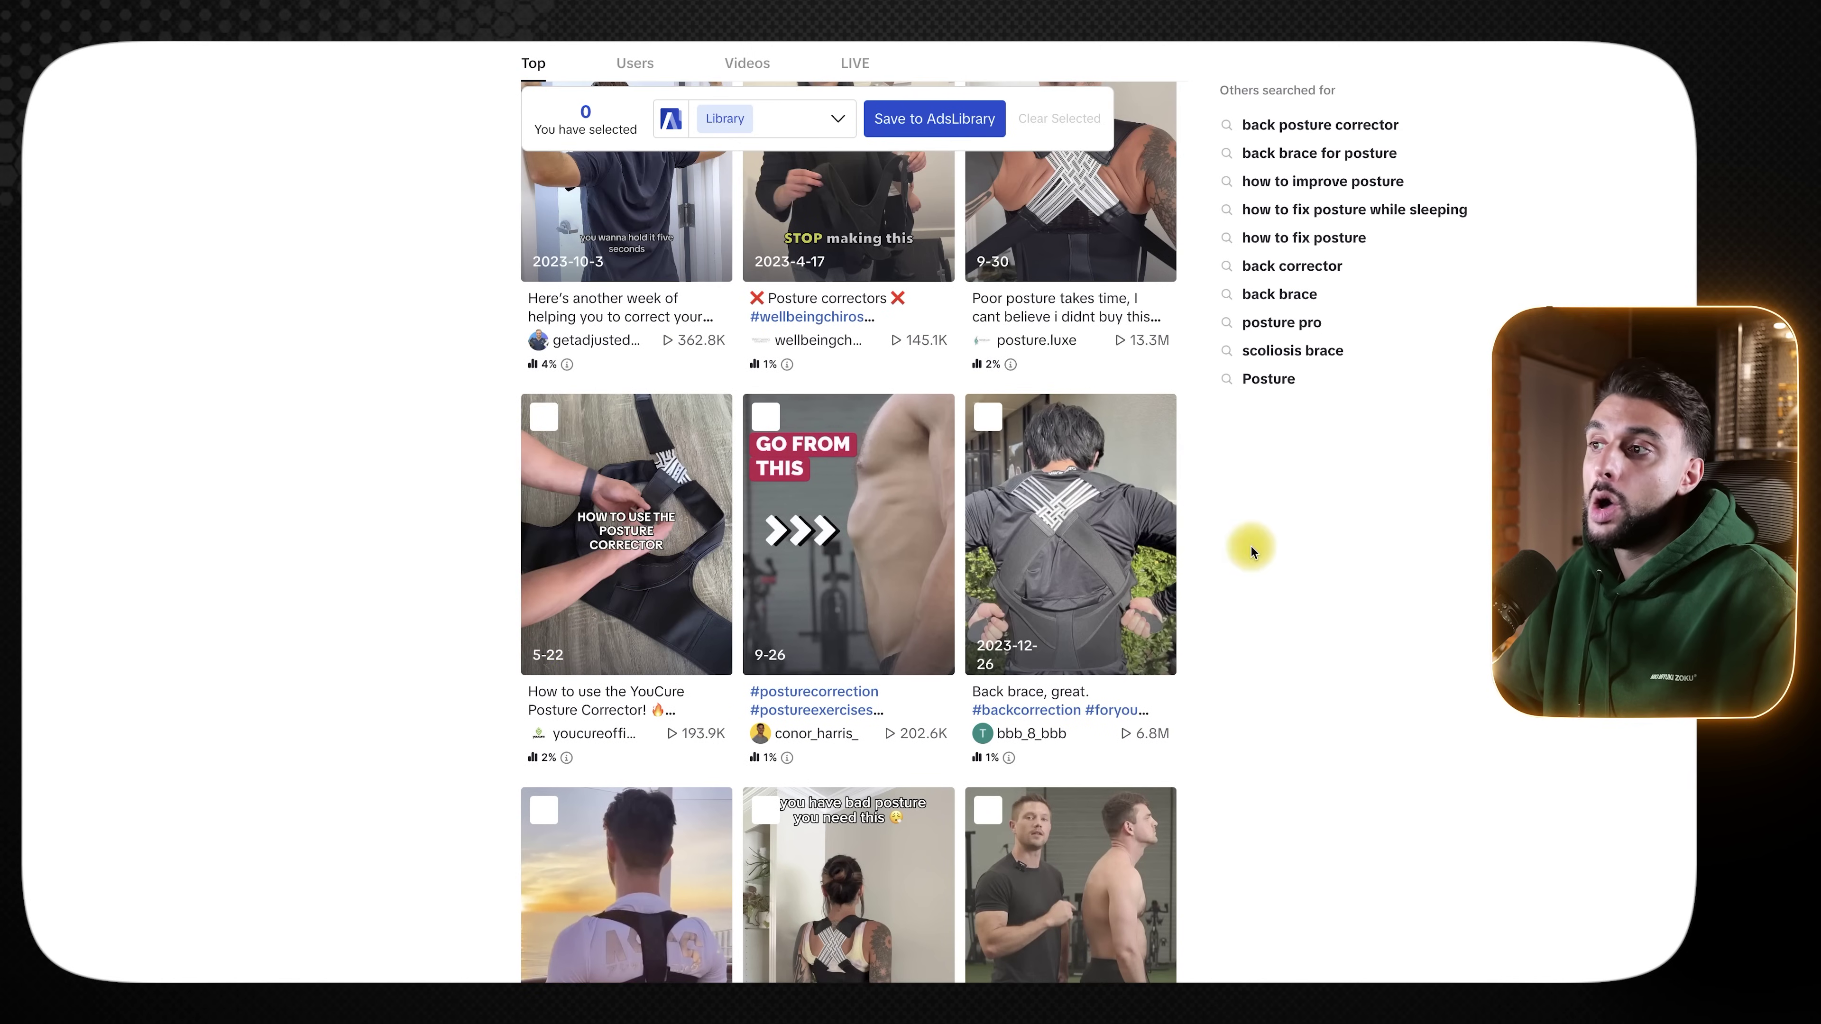
{"action": "mouse_move", "coordinate": [1097, 528]}
{"action": "scroll", "coordinate": [1096, 529], "scroll_direction": "down", "scroll_amount": 7}
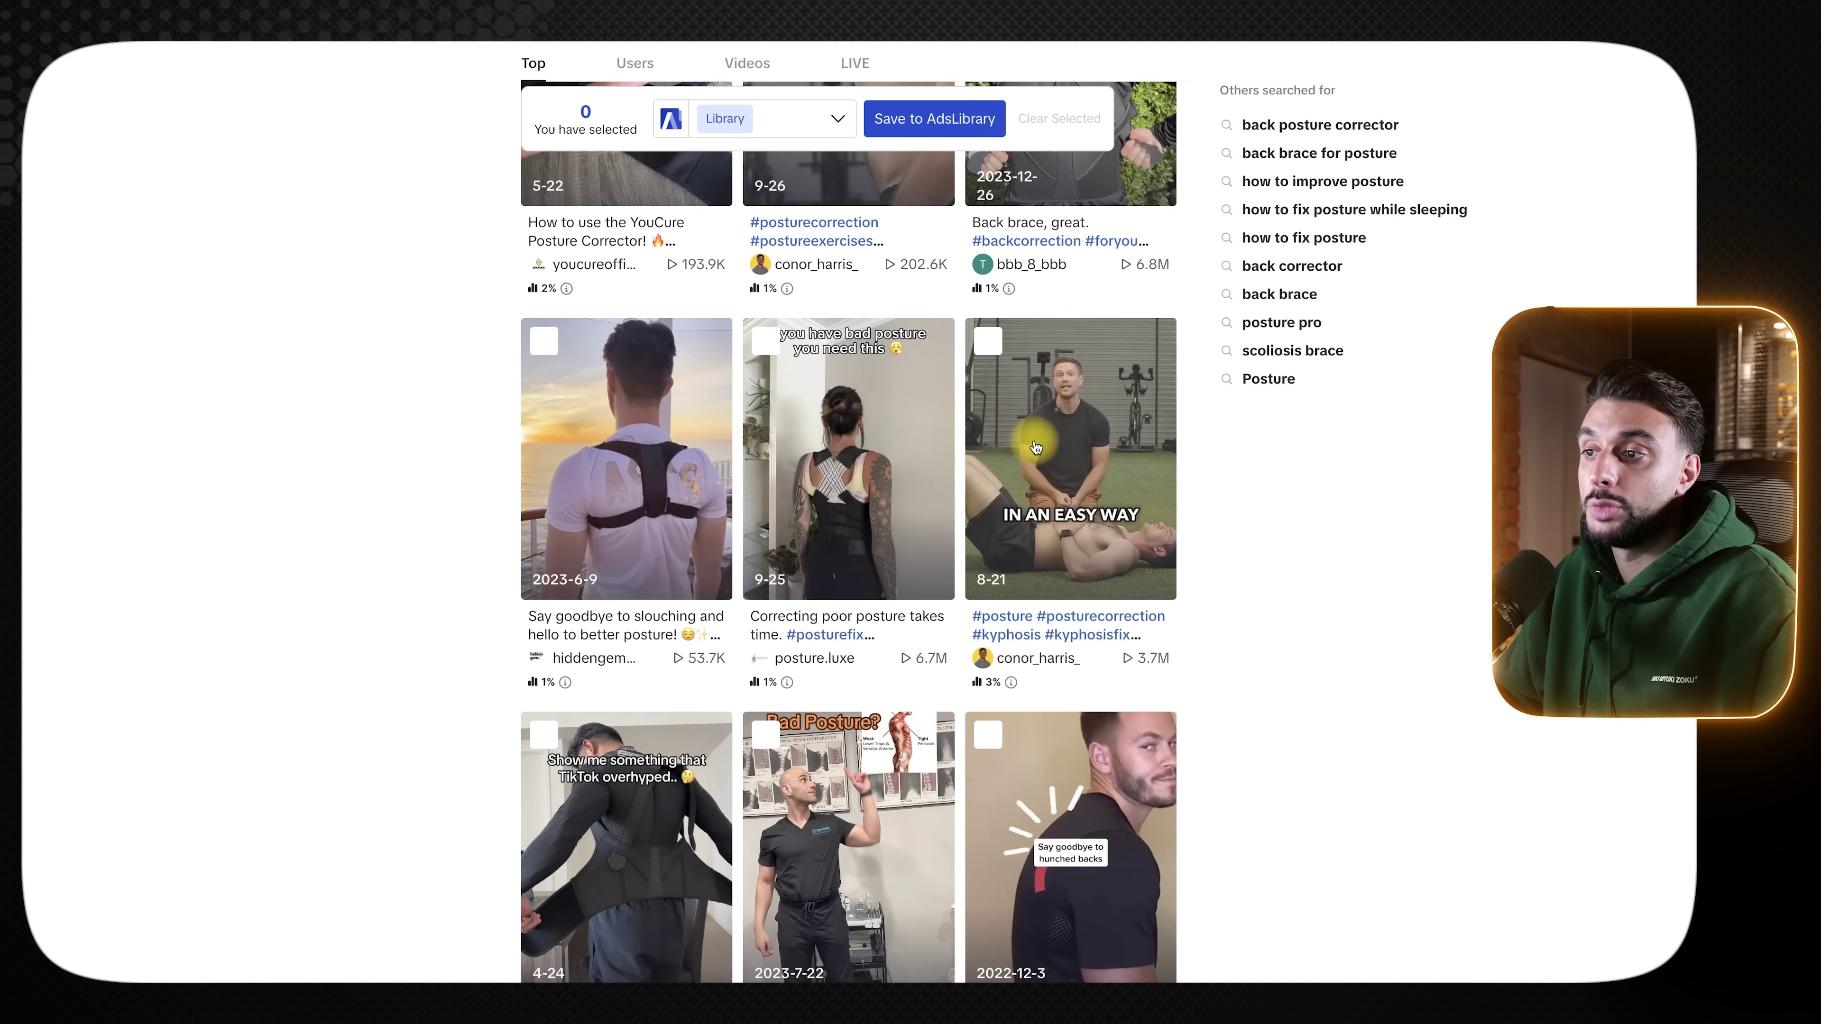
{"action": "scroll", "coordinate": [1054, 449], "scroll_direction": "down", "scroll_amount": 5}
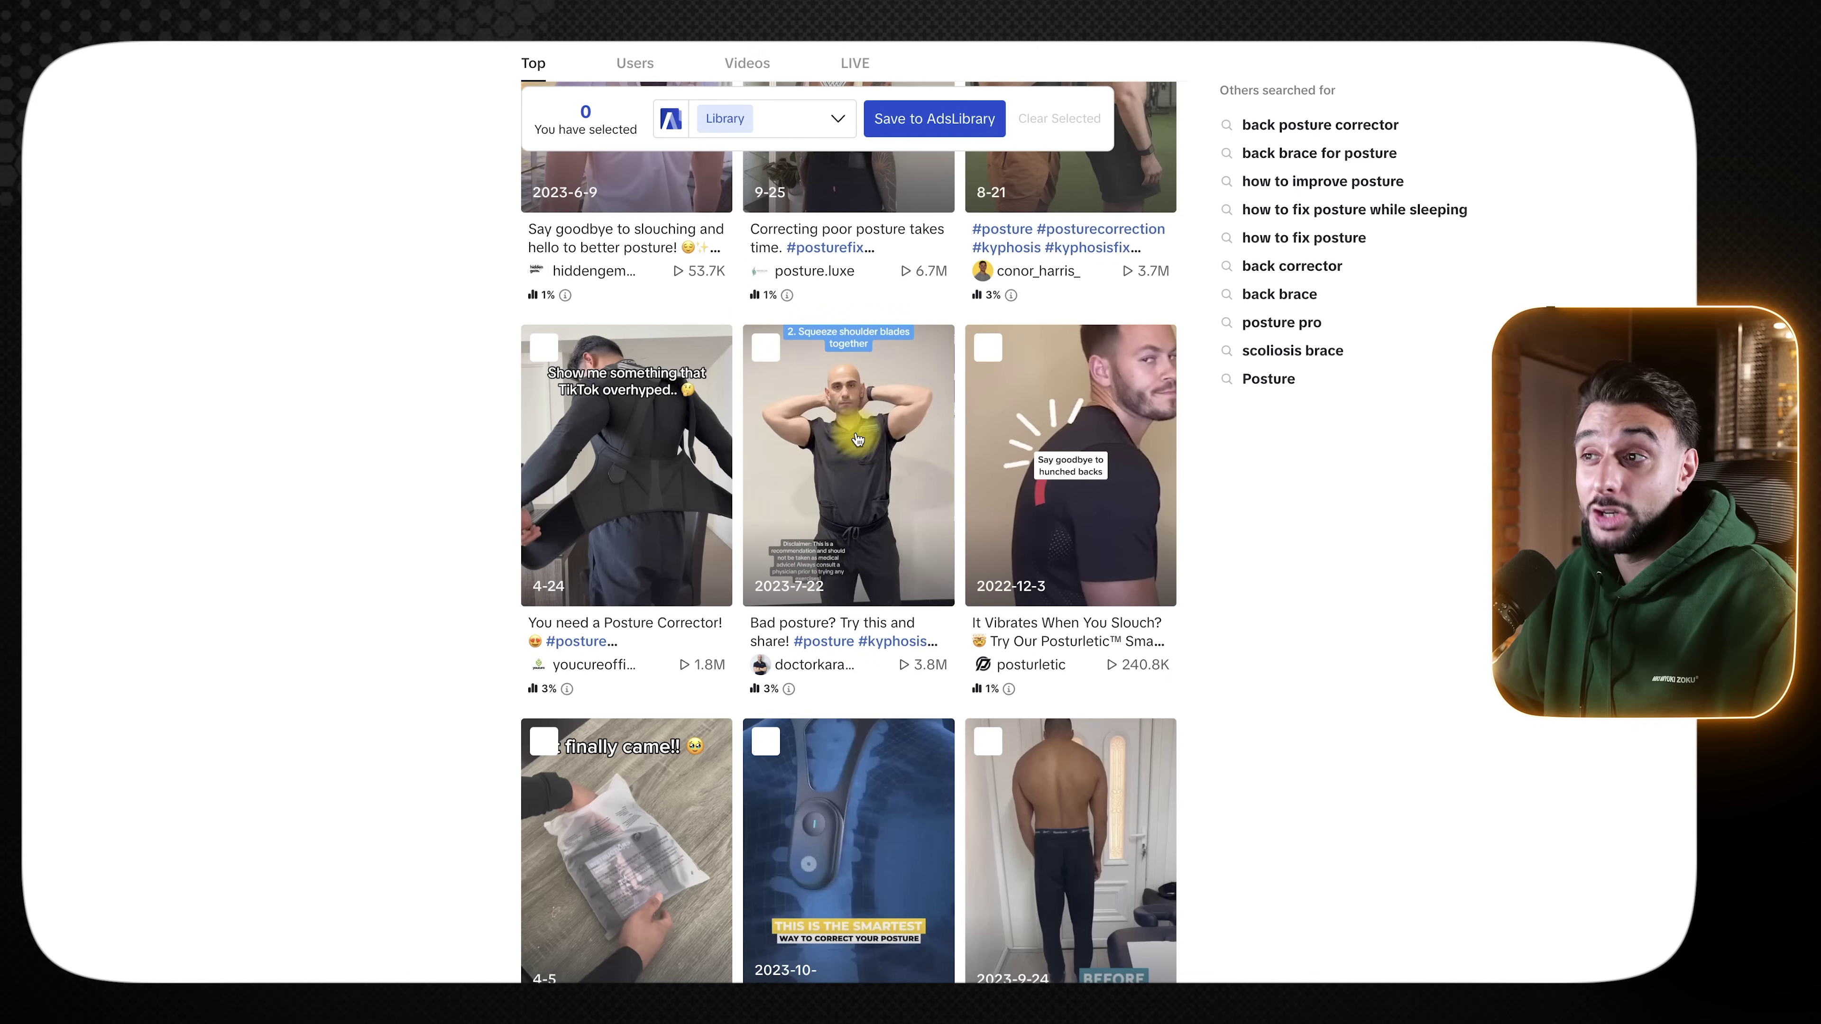
- Download the "Bad posture? Try this and share!" TikTok video to Downloads as Download.mp4, and accept the data consent on SnapTik
{"action": "left_click", "coordinate": [842, 416]}
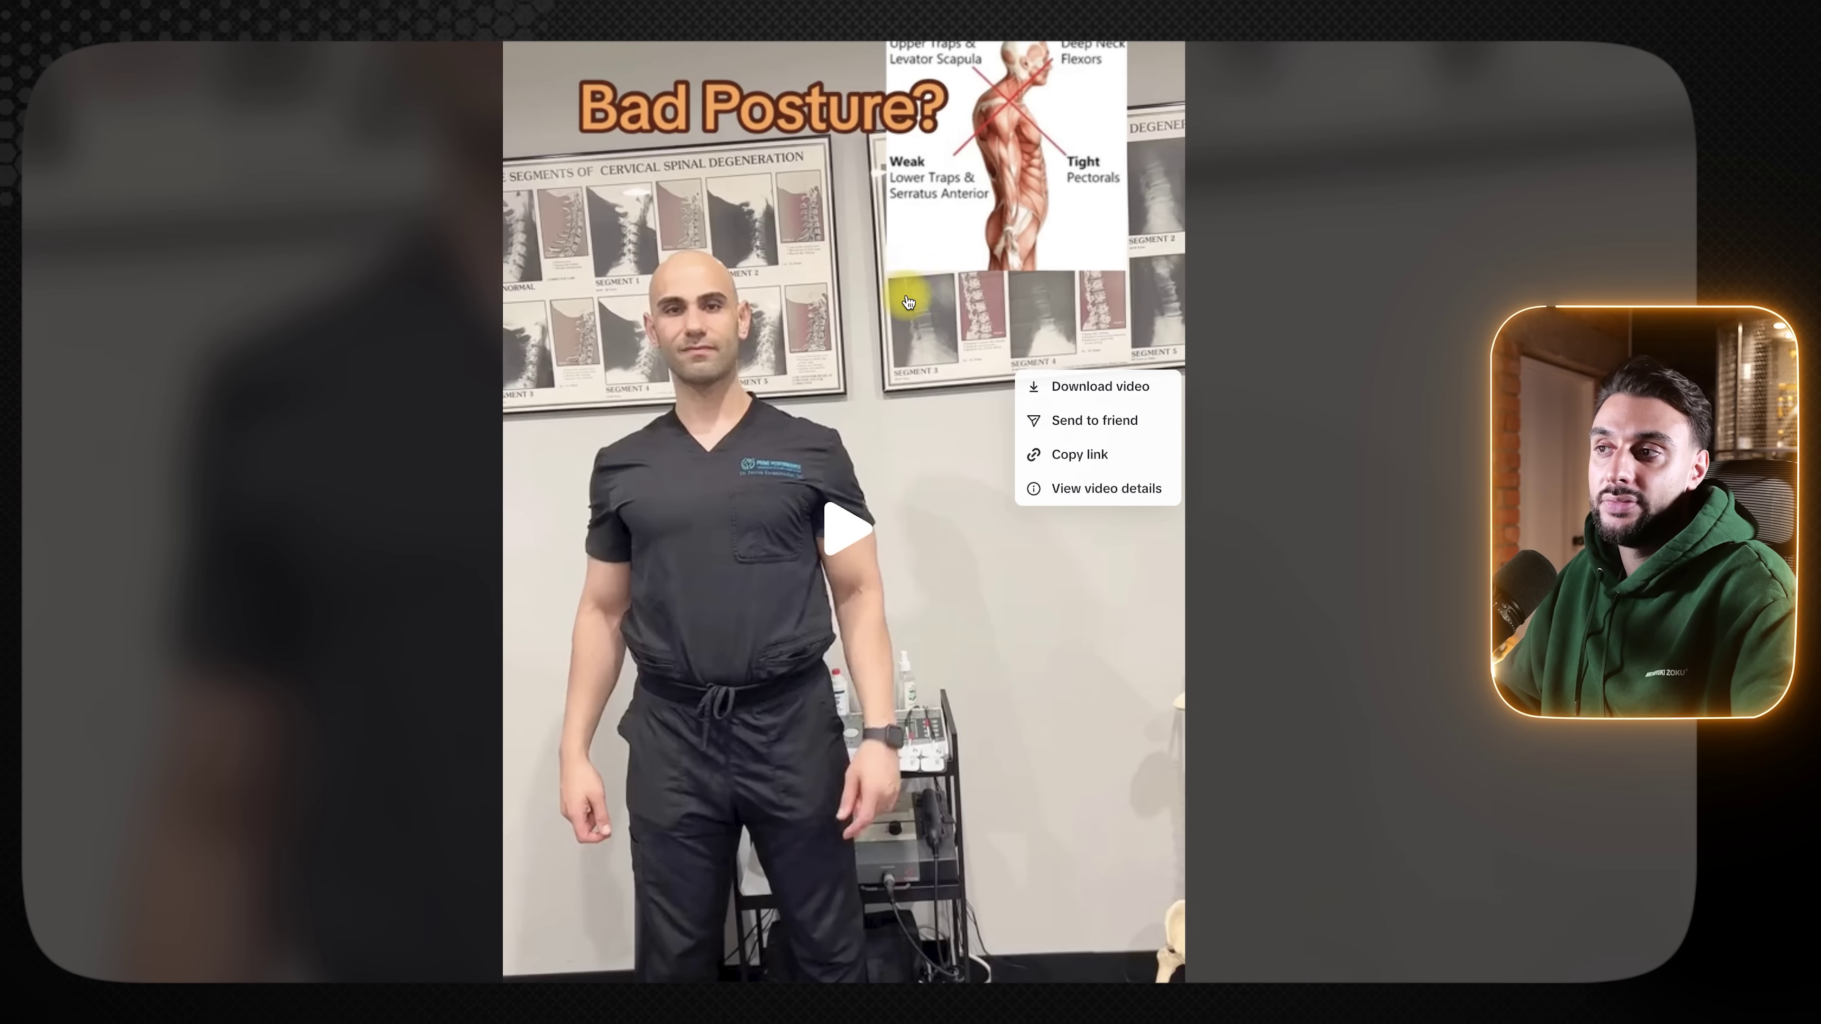
{"action": "left_click", "coordinate": [1073, 389]}
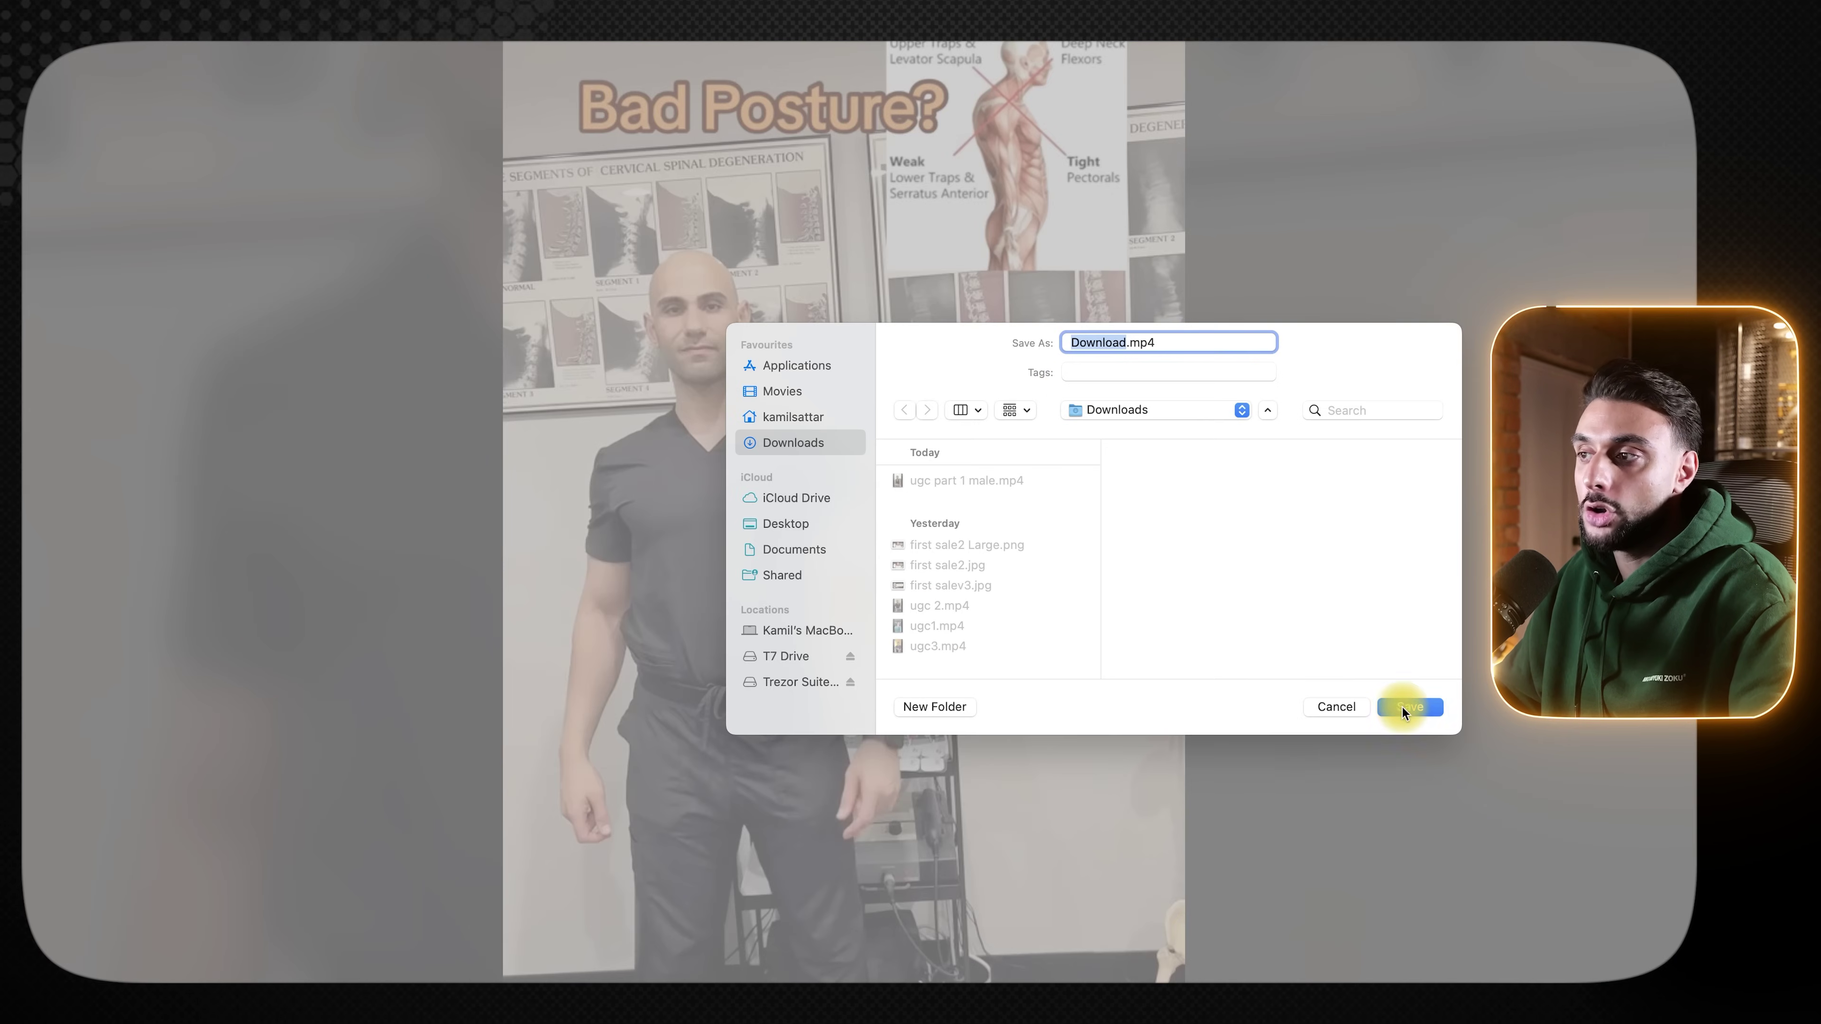
{"action": "left_click", "coordinate": [1403, 707]}
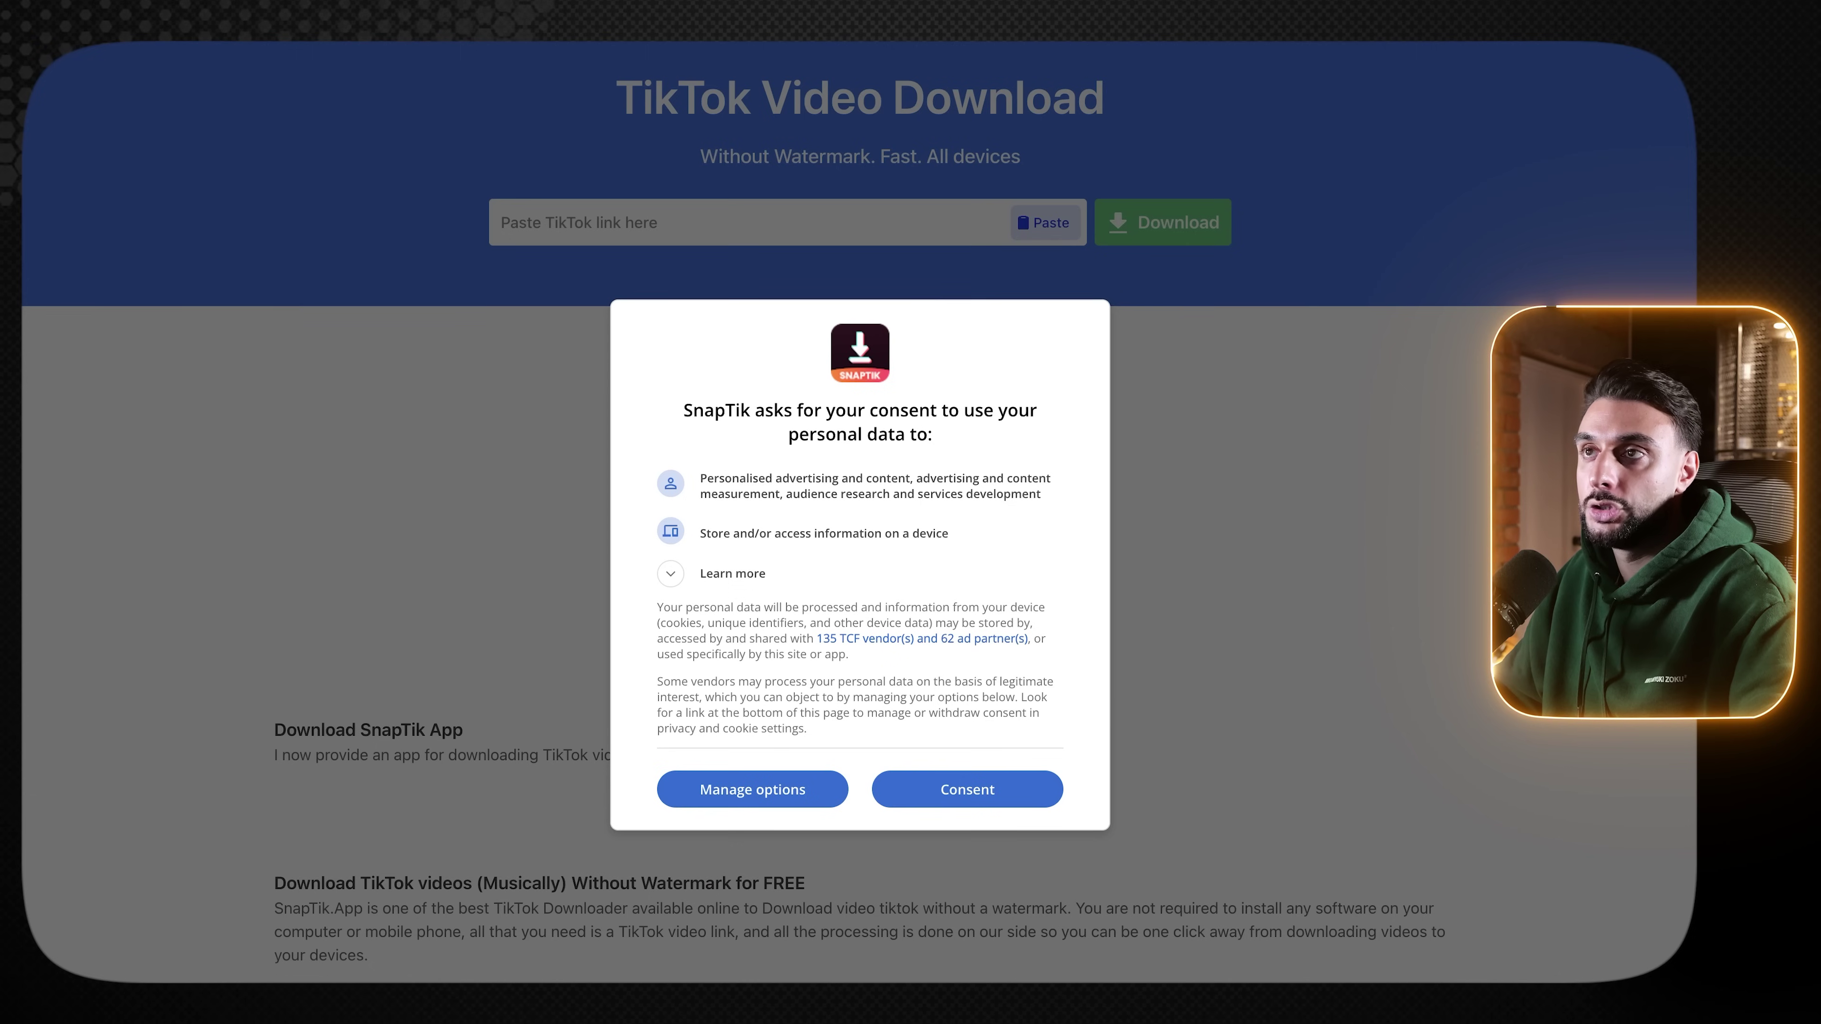
{"action": "left_click", "coordinate": [1007, 800]}
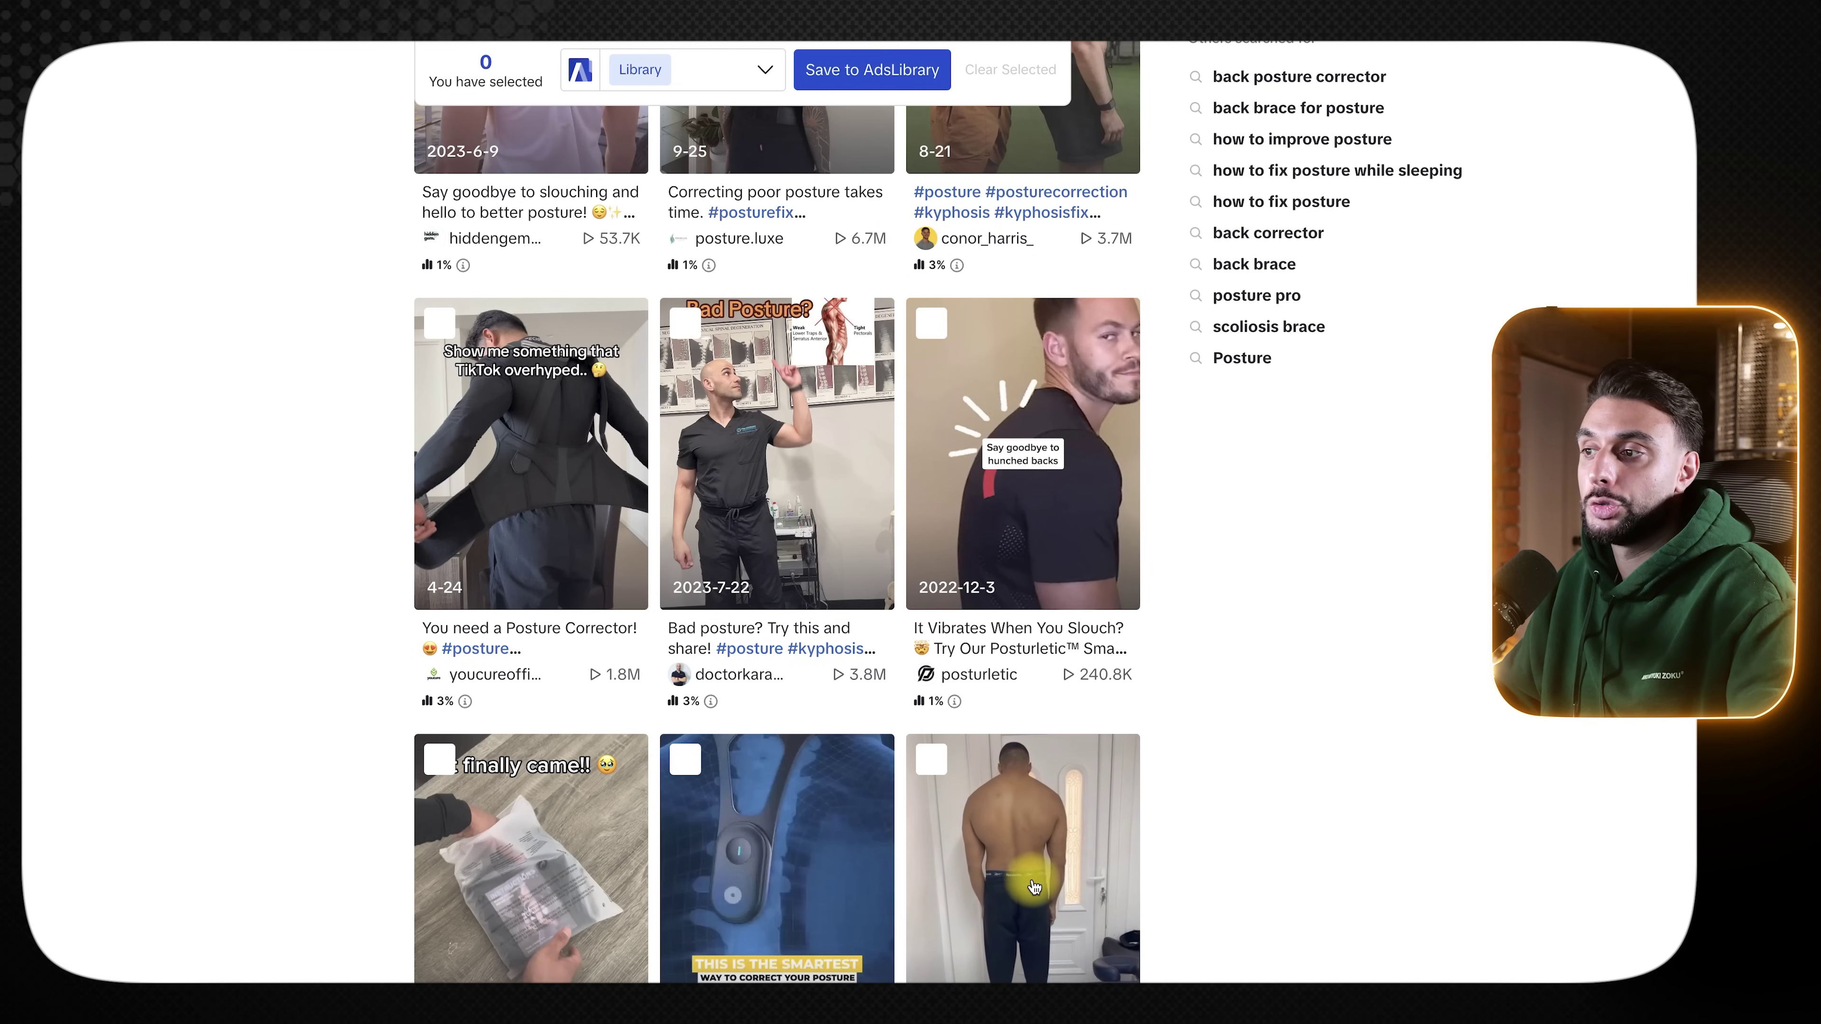
{"action": "scroll", "coordinate": [1033, 881], "scroll_direction": "up", "scroll_amount": 2}
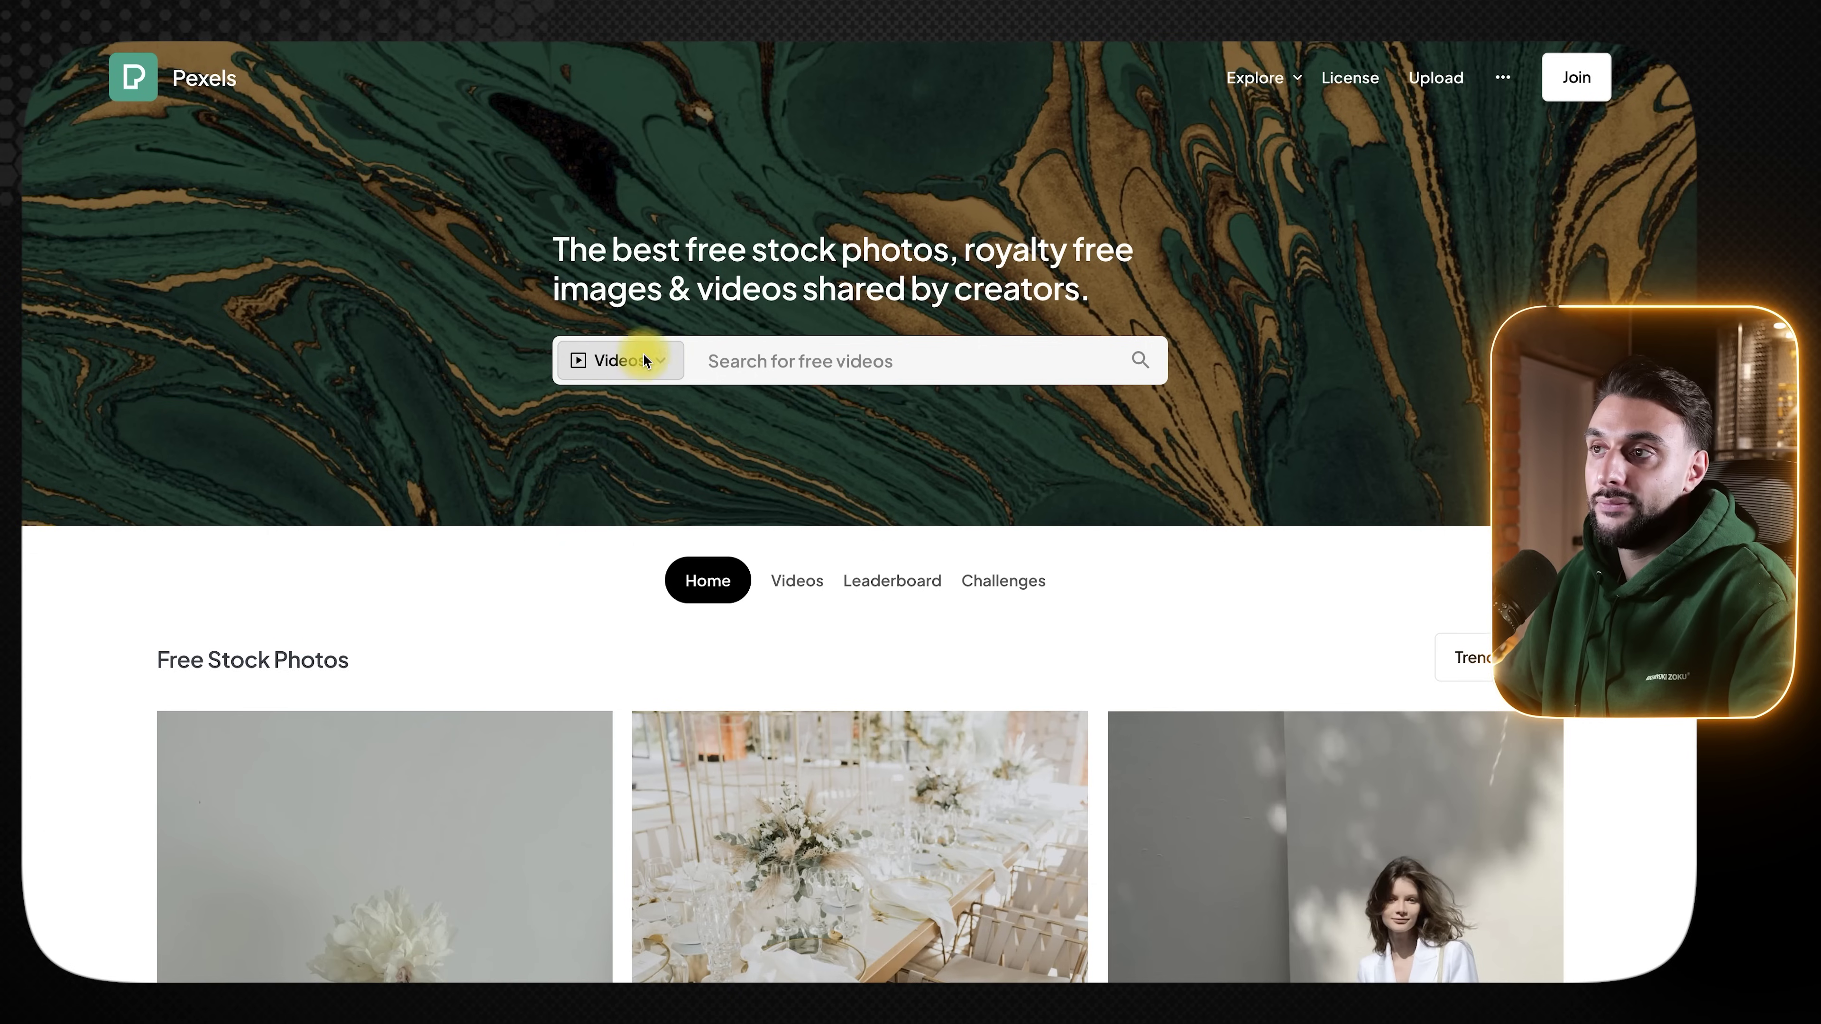
- Switch to Pexels, search its free videos for "back pain" and filter the results to vertical orientation
{"action": "left_click", "coordinate": [756, 328]}
{"action": "left_click", "coordinate": [798, 368]}
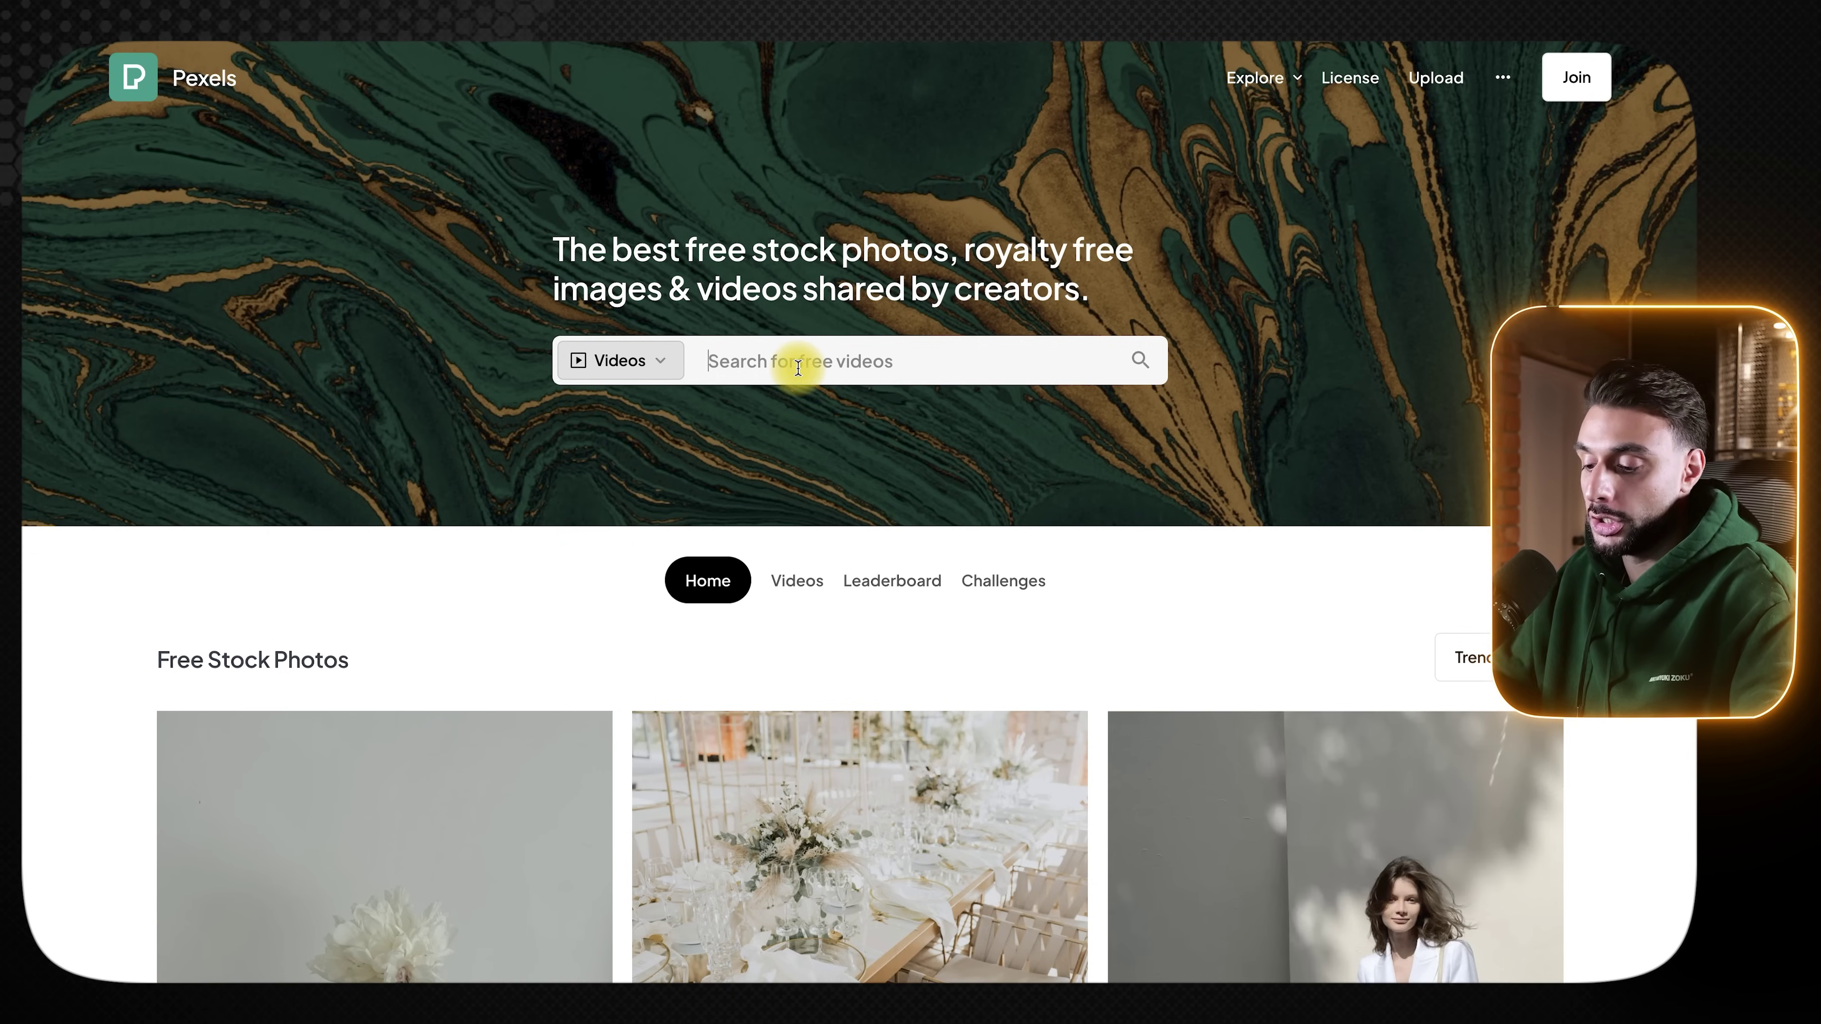
{"action": "type", "text": "back pain"}
{"action": "key", "text": "Return"}
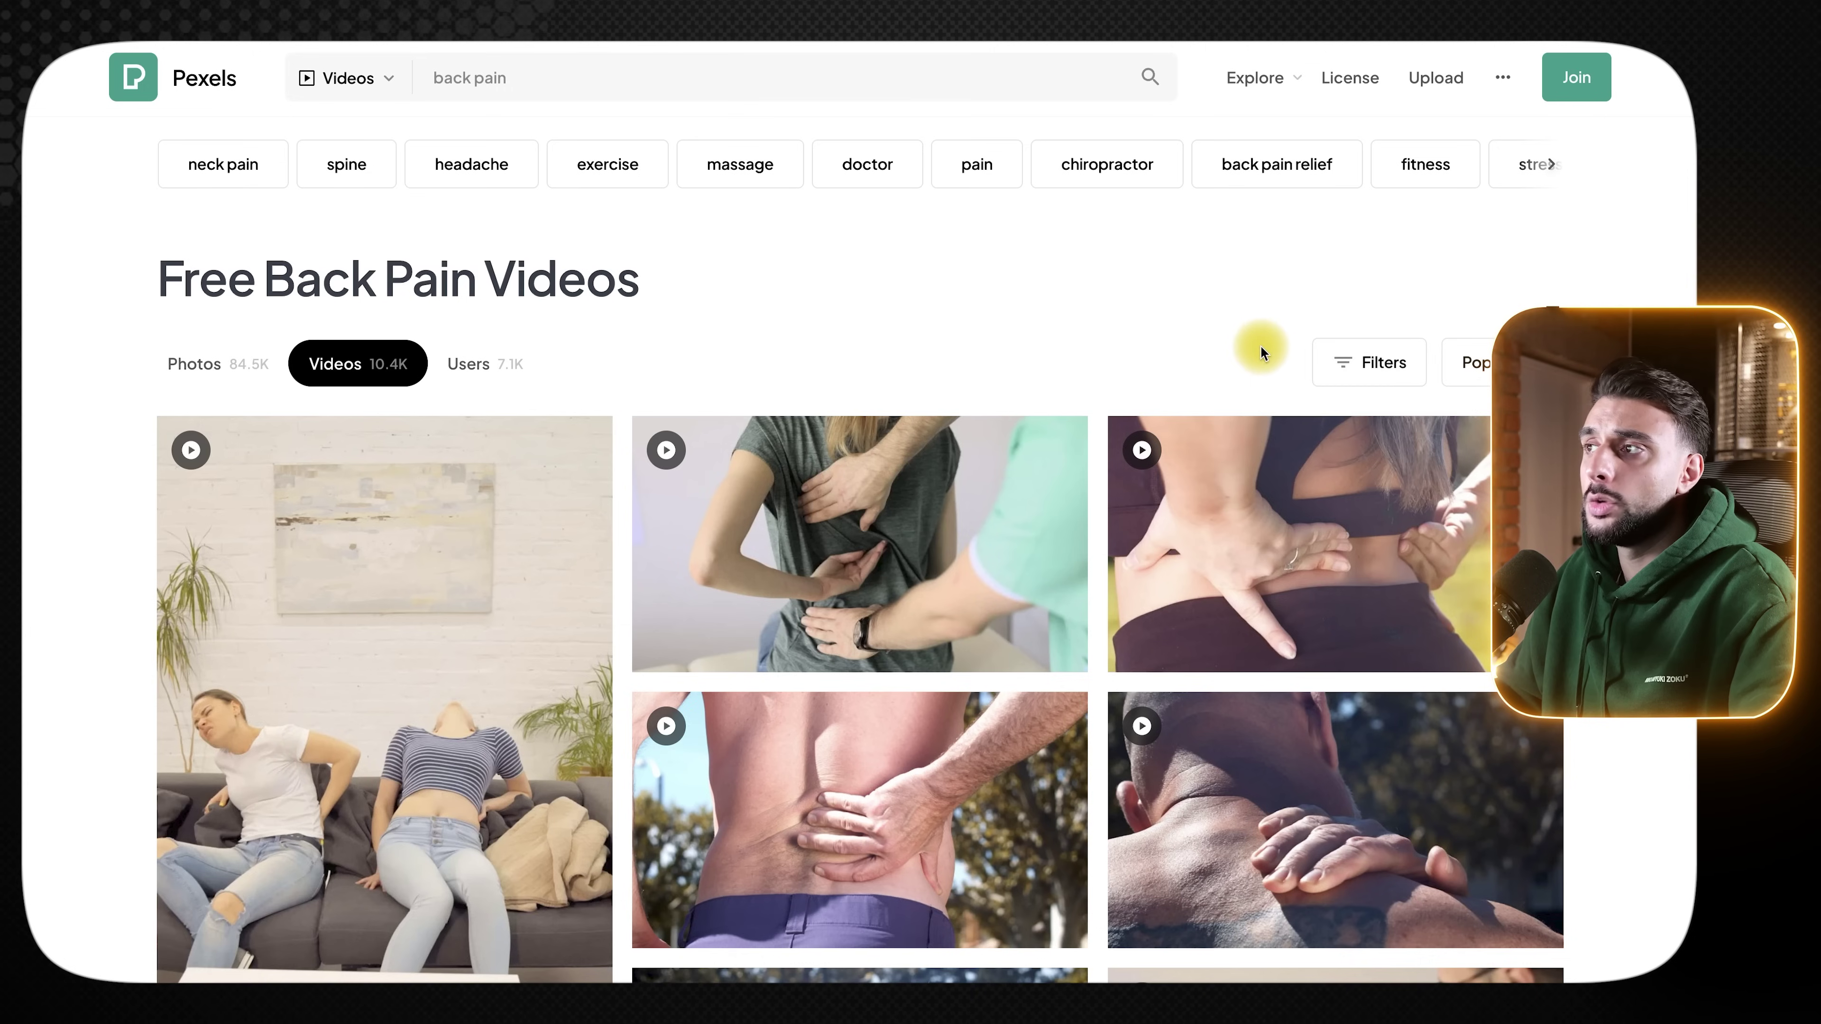
{"action": "left_click", "coordinate": [1369, 362]}
{"action": "left_click", "coordinate": [355, 436]}
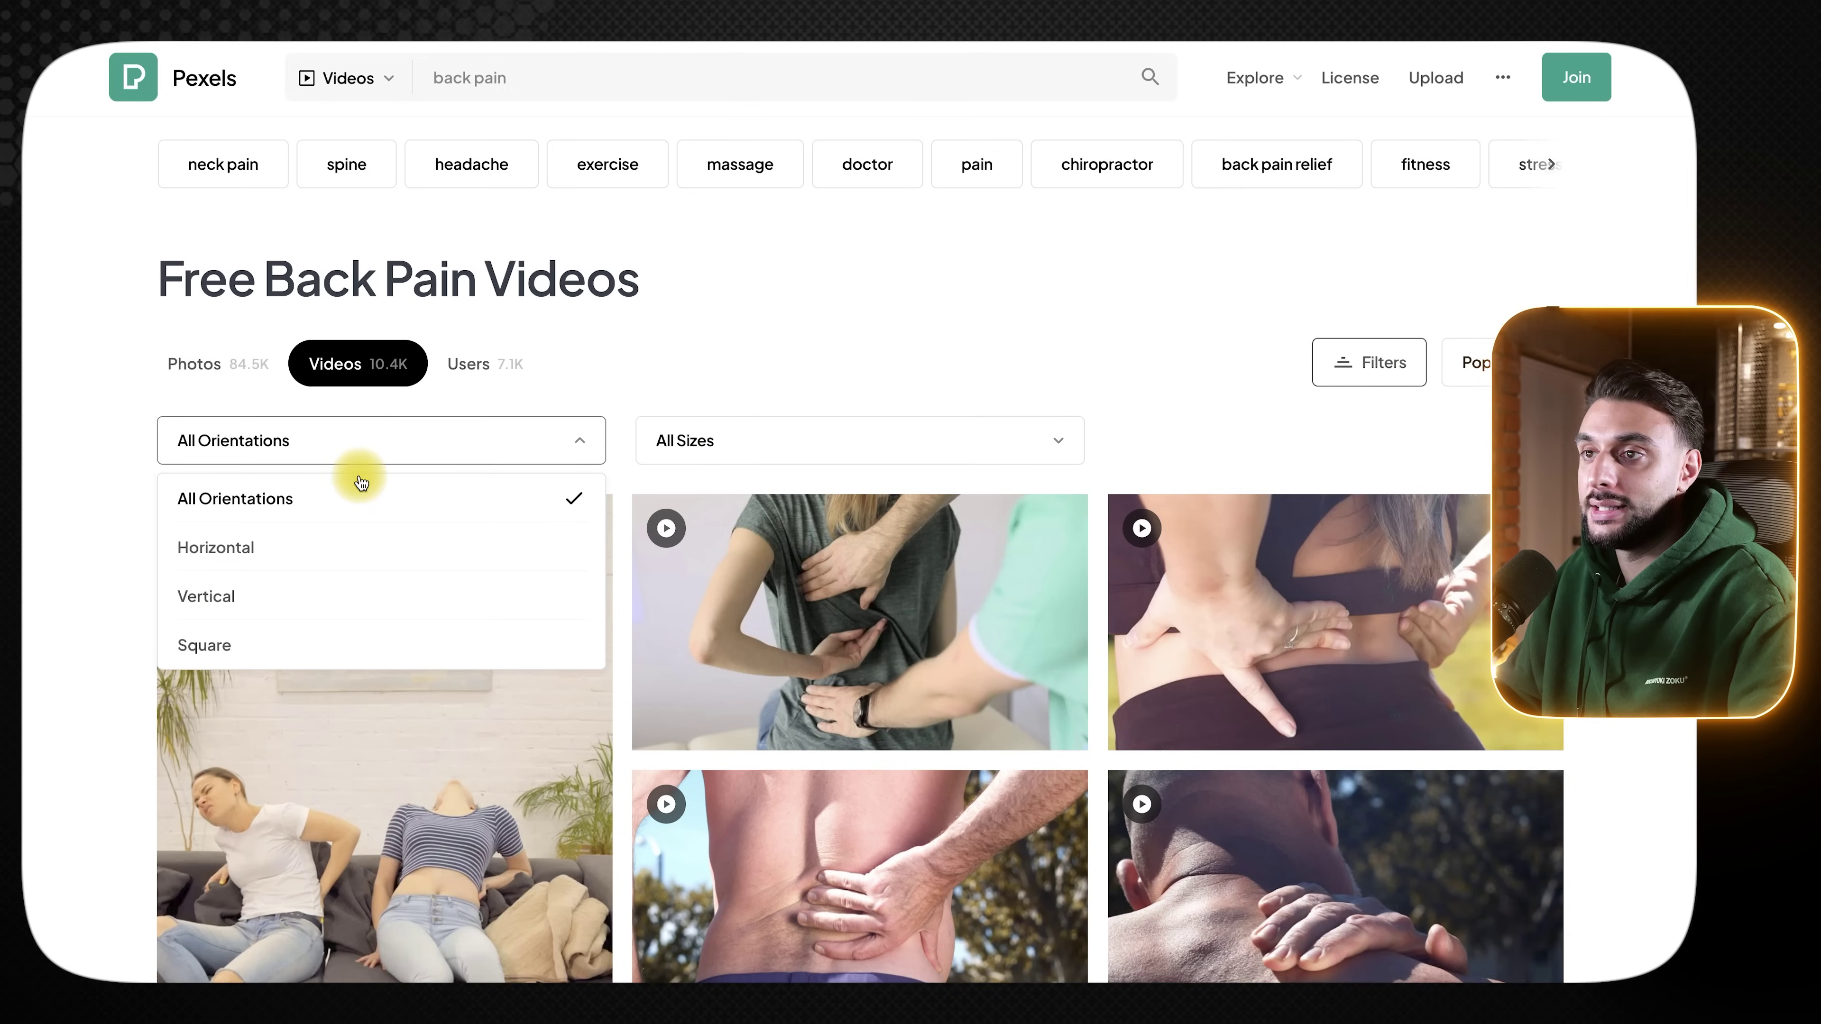
{"action": "left_click", "coordinate": [248, 598]}
- Find and download the vertical clip of a shirtless man holding his neck, with tape on his back
{"action": "scroll", "coordinate": [999, 598], "scroll_direction": "down", "scroll_amount": 12}
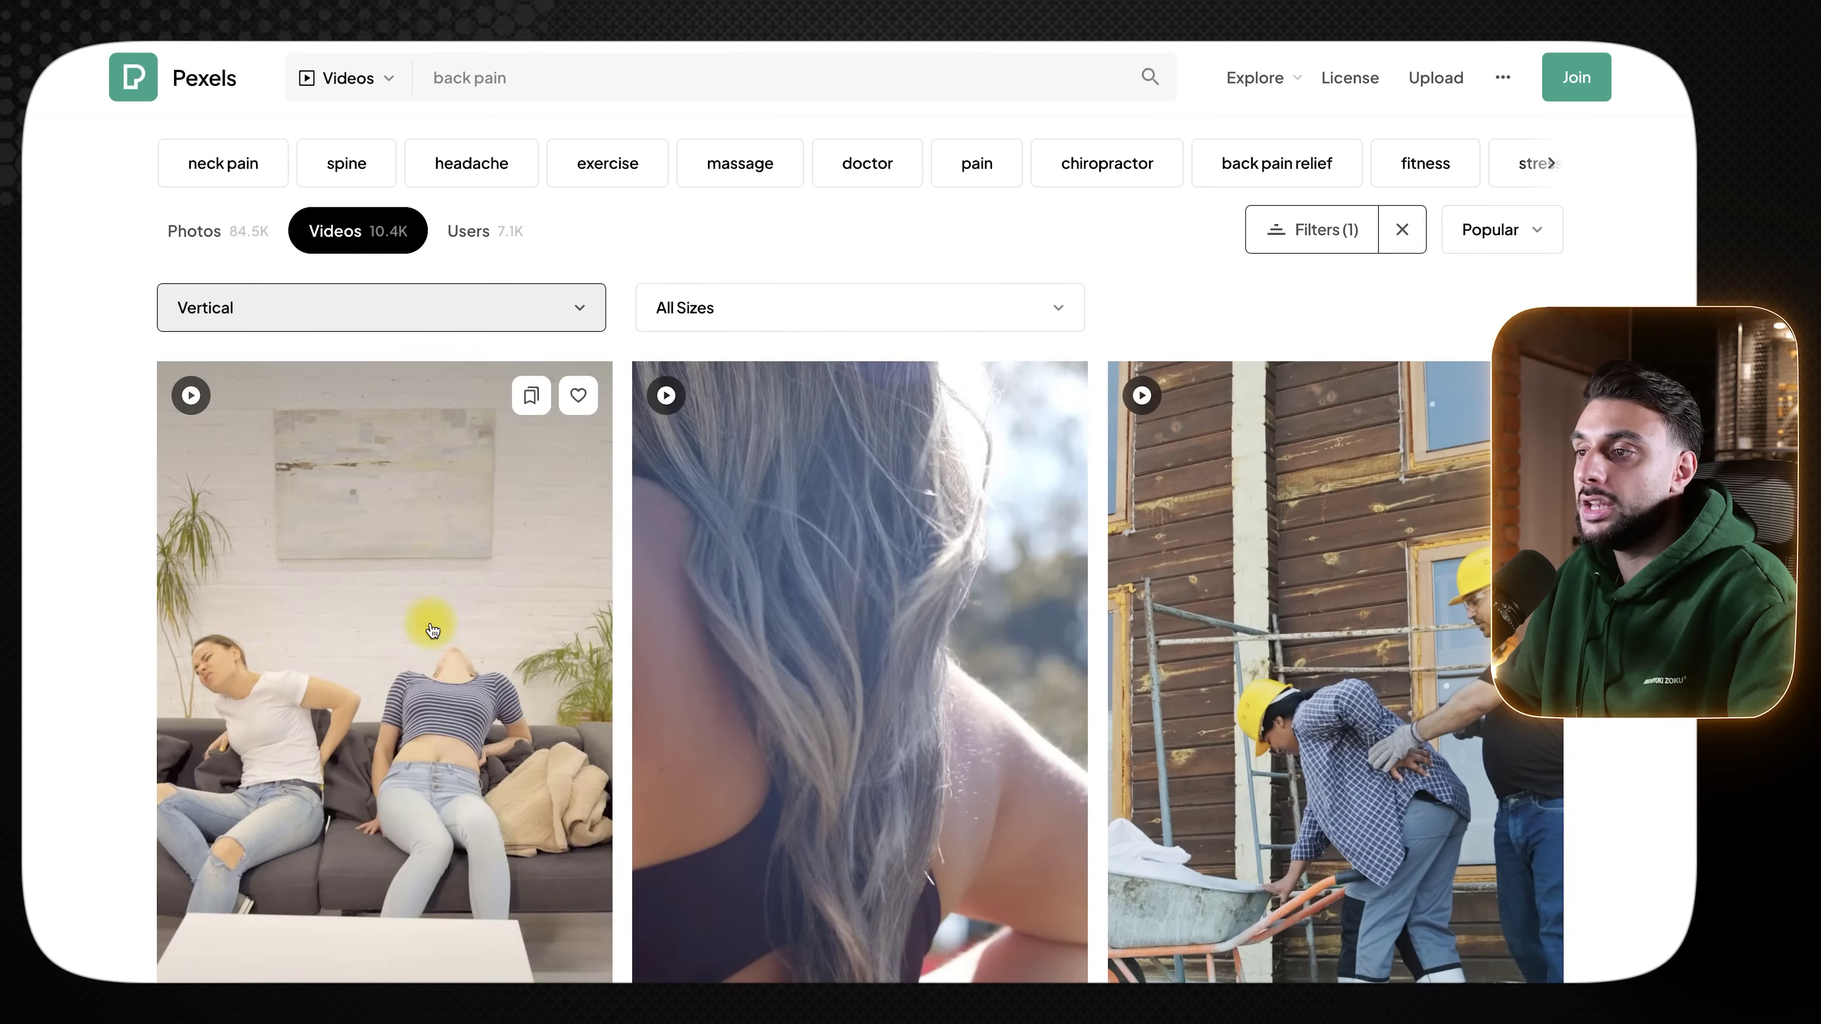
{"action": "scroll", "coordinate": [732, 706], "scroll_direction": "down", "scroll_amount": 10}
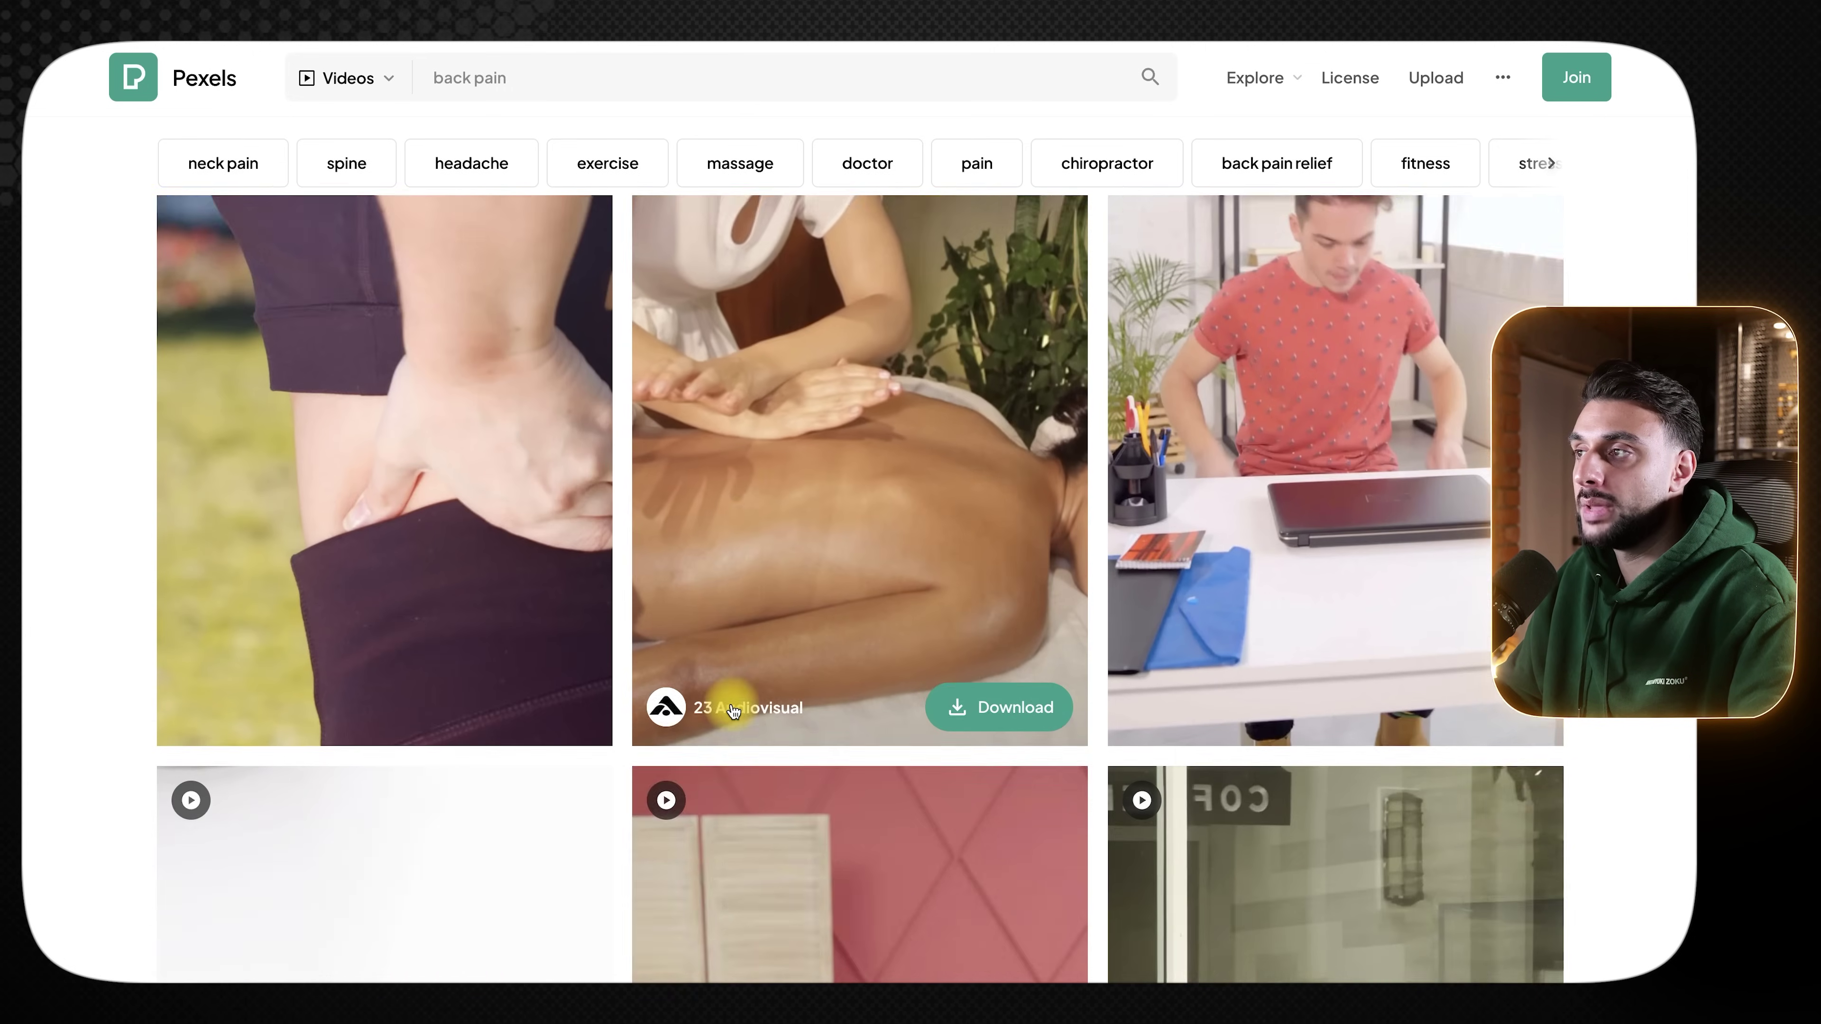
{"action": "scroll", "coordinate": [733, 710], "scroll_direction": "down", "scroll_amount": 1}
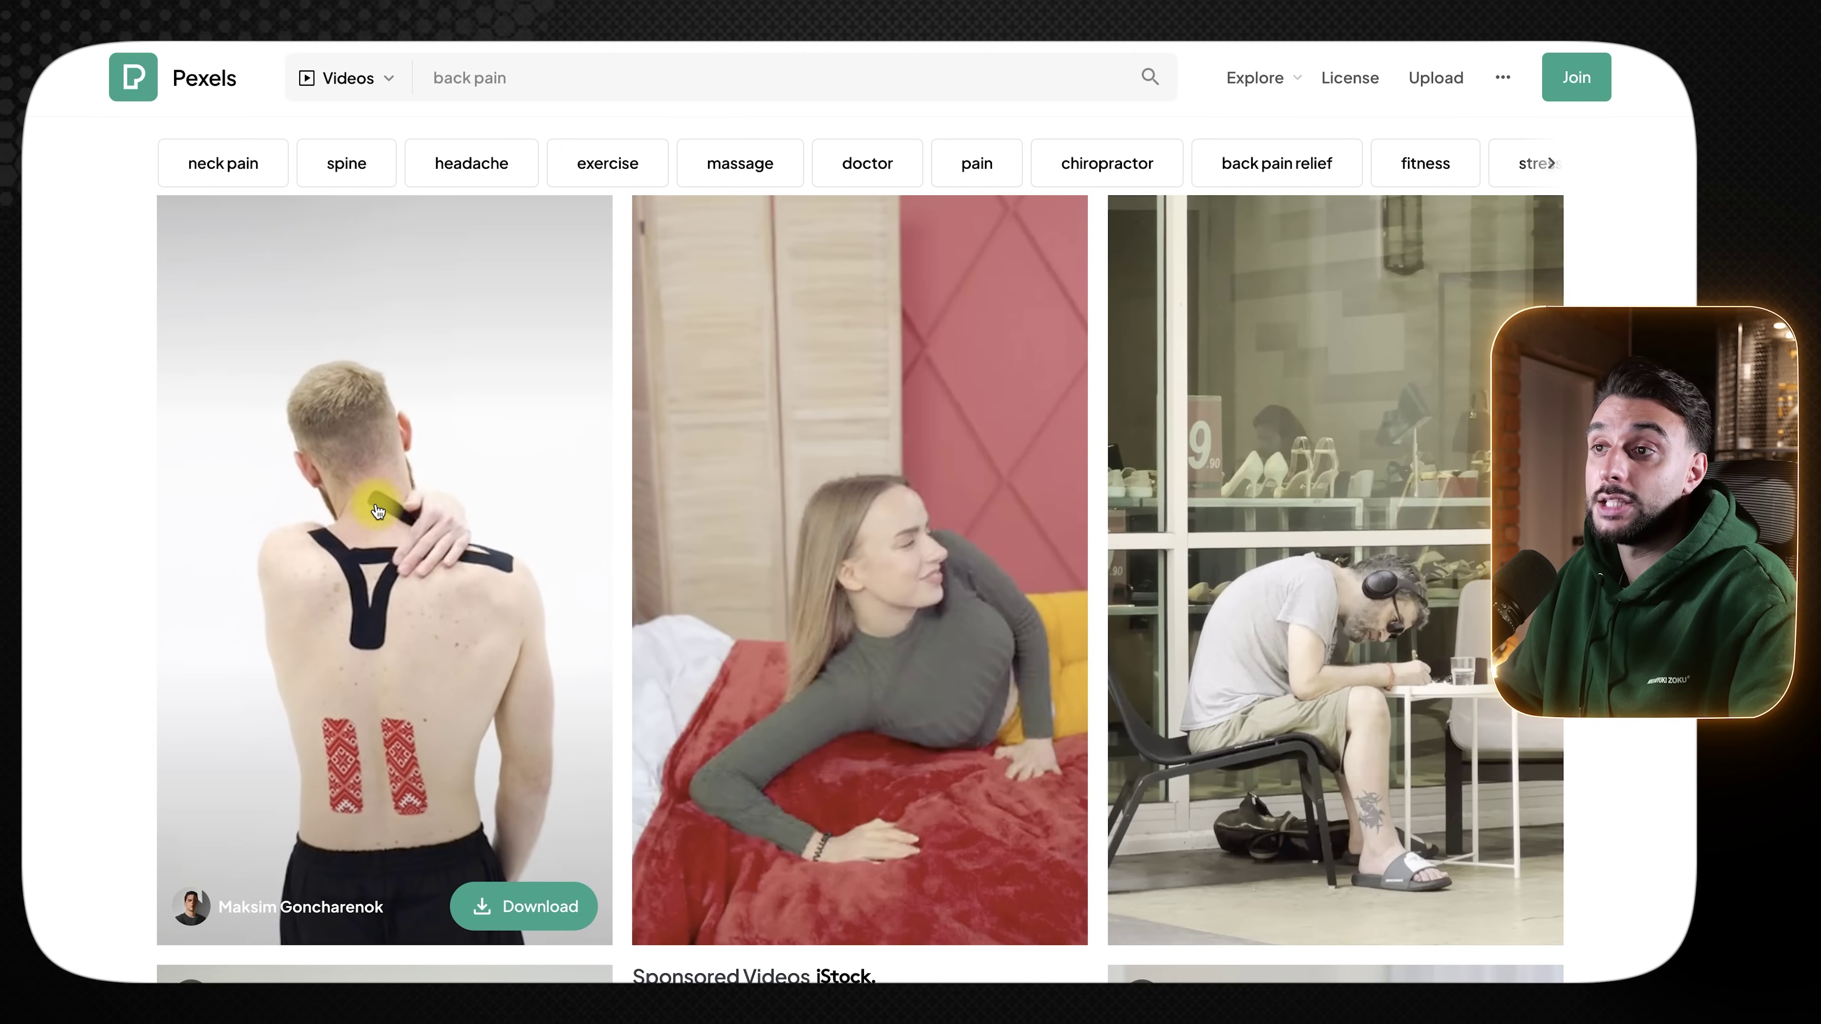
{"action": "left_click", "coordinate": [506, 894]}
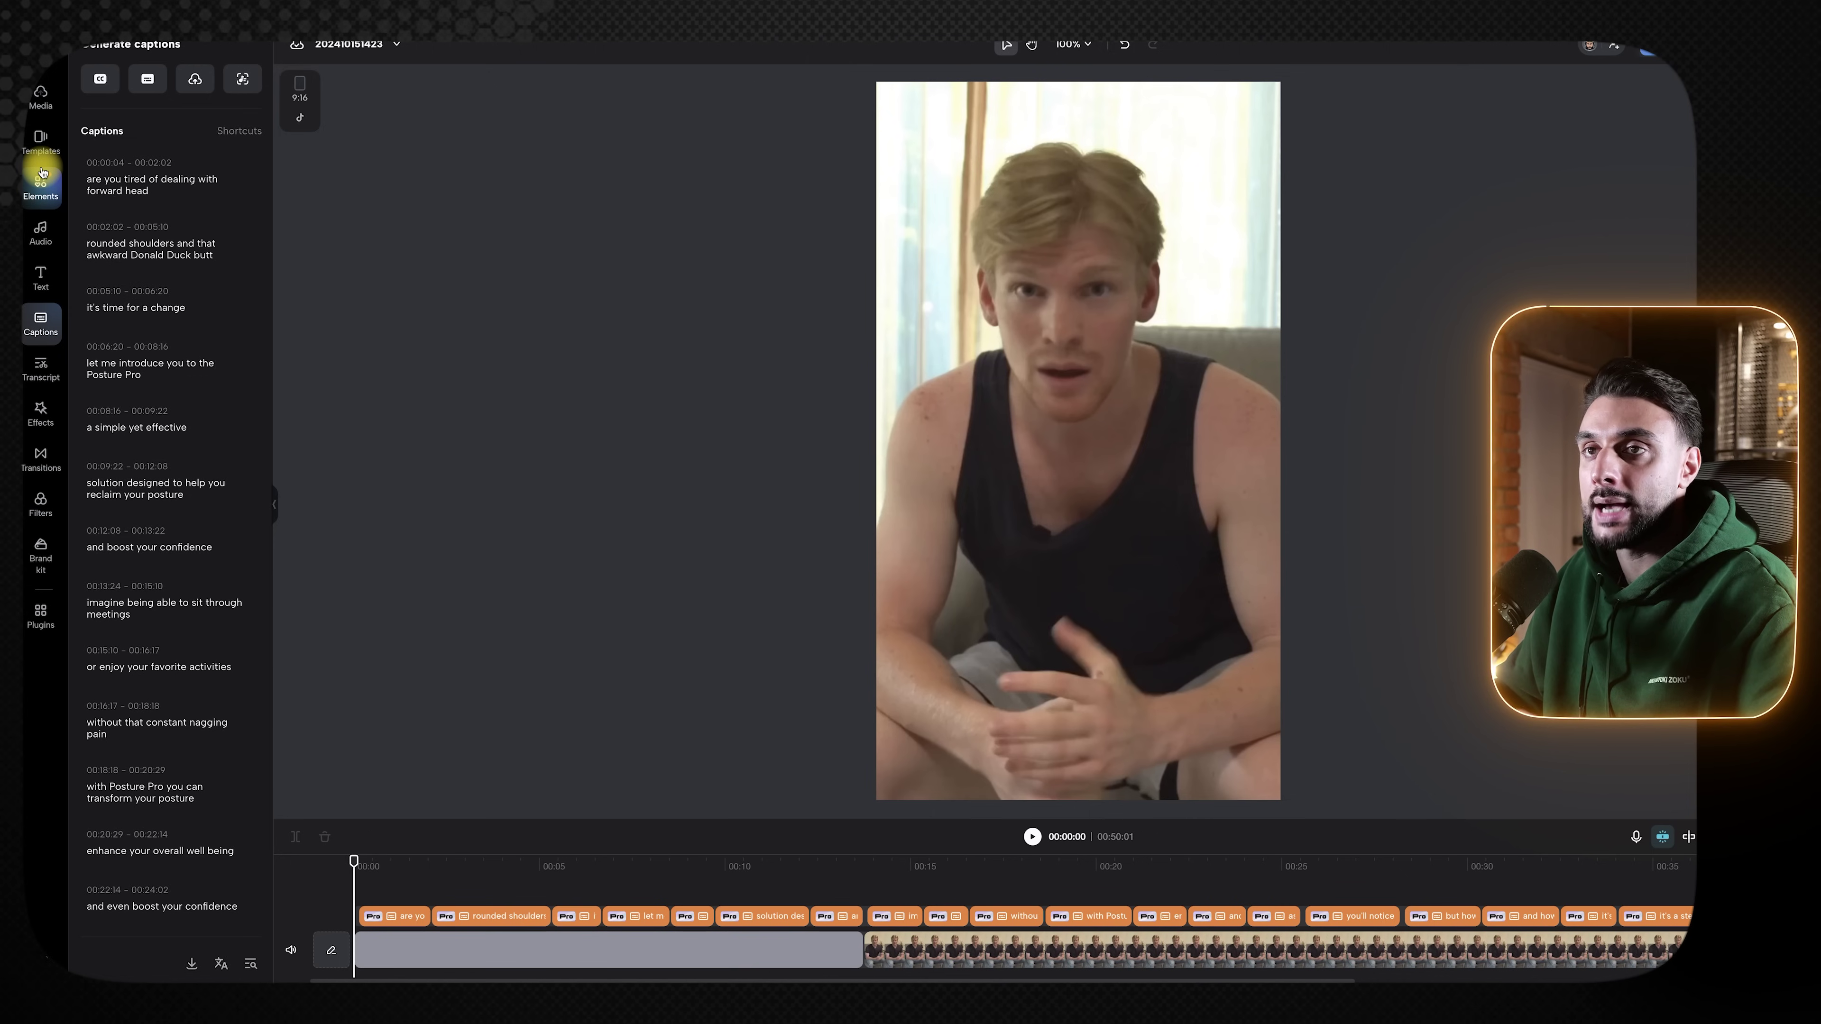
- Switch to CapCut and upload the downloaded B-roll clips, including "Download.mp4" and "Download (1).mp4", to the project media
{"action": "left_click", "coordinate": [44, 100]}
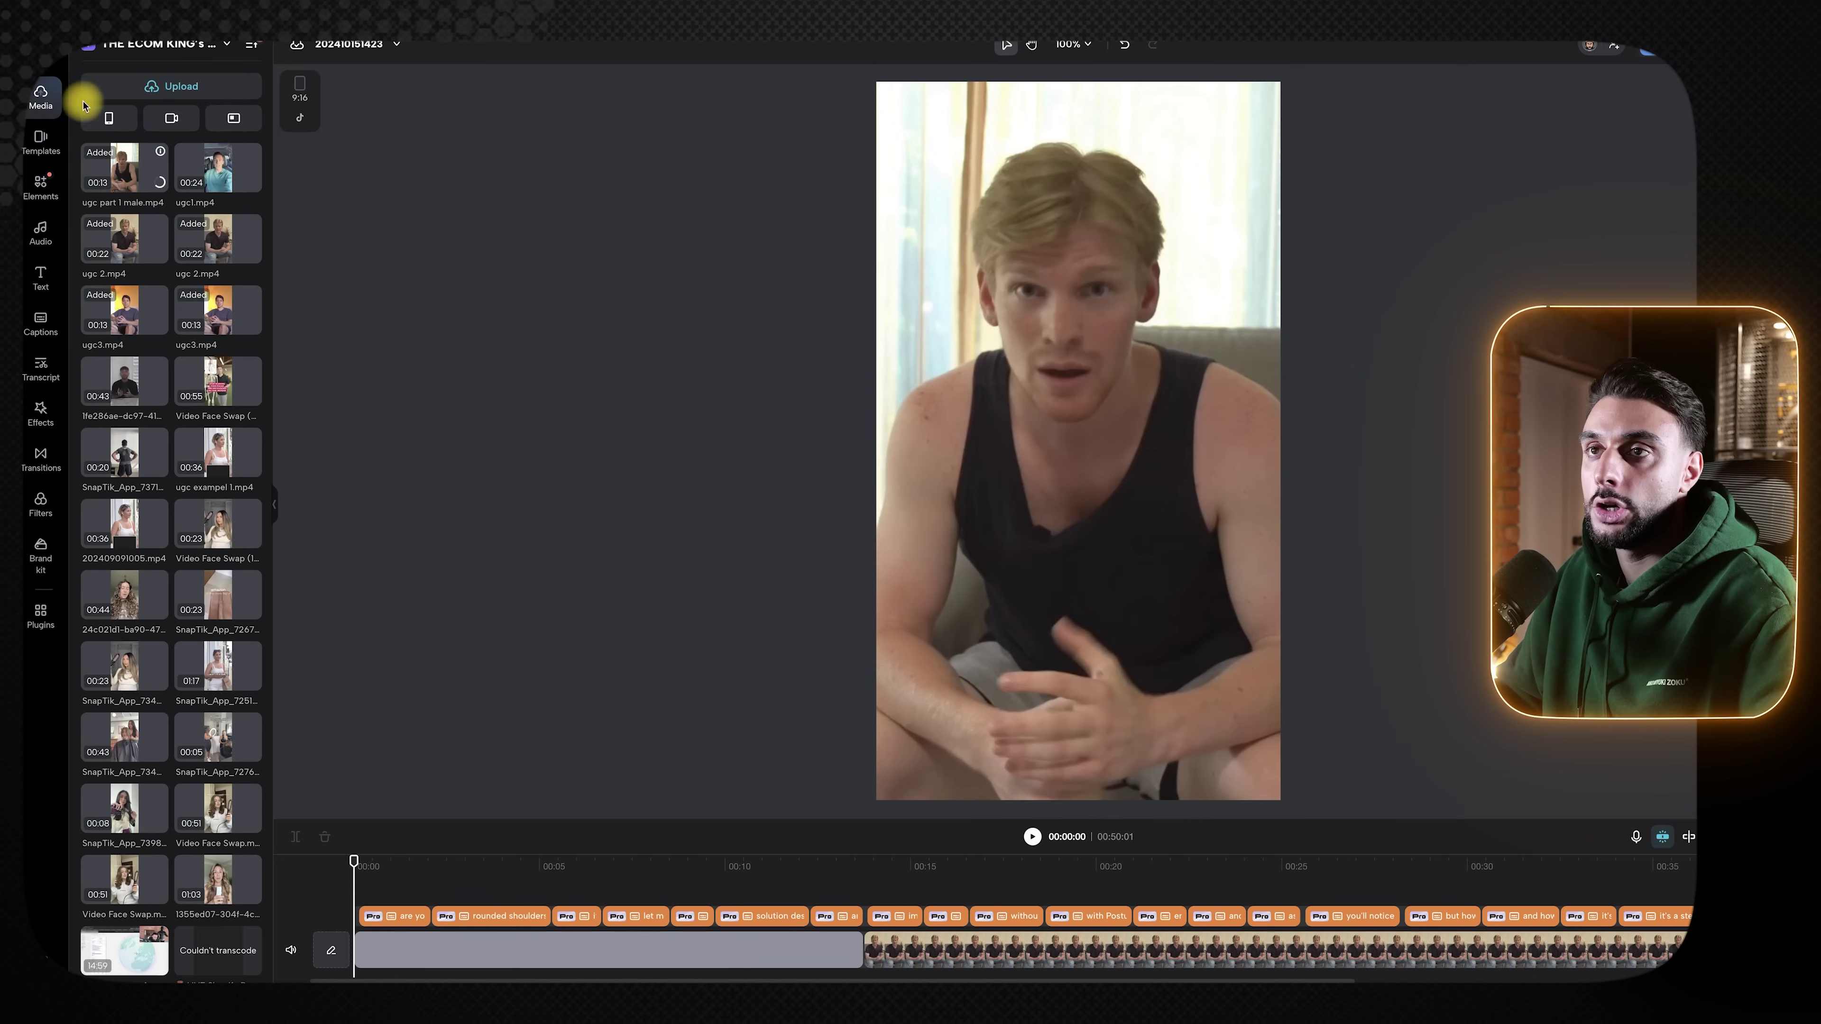
{"action": "left_click", "coordinate": [149, 88]}
{"action": "left_click", "coordinate": [155, 133]}
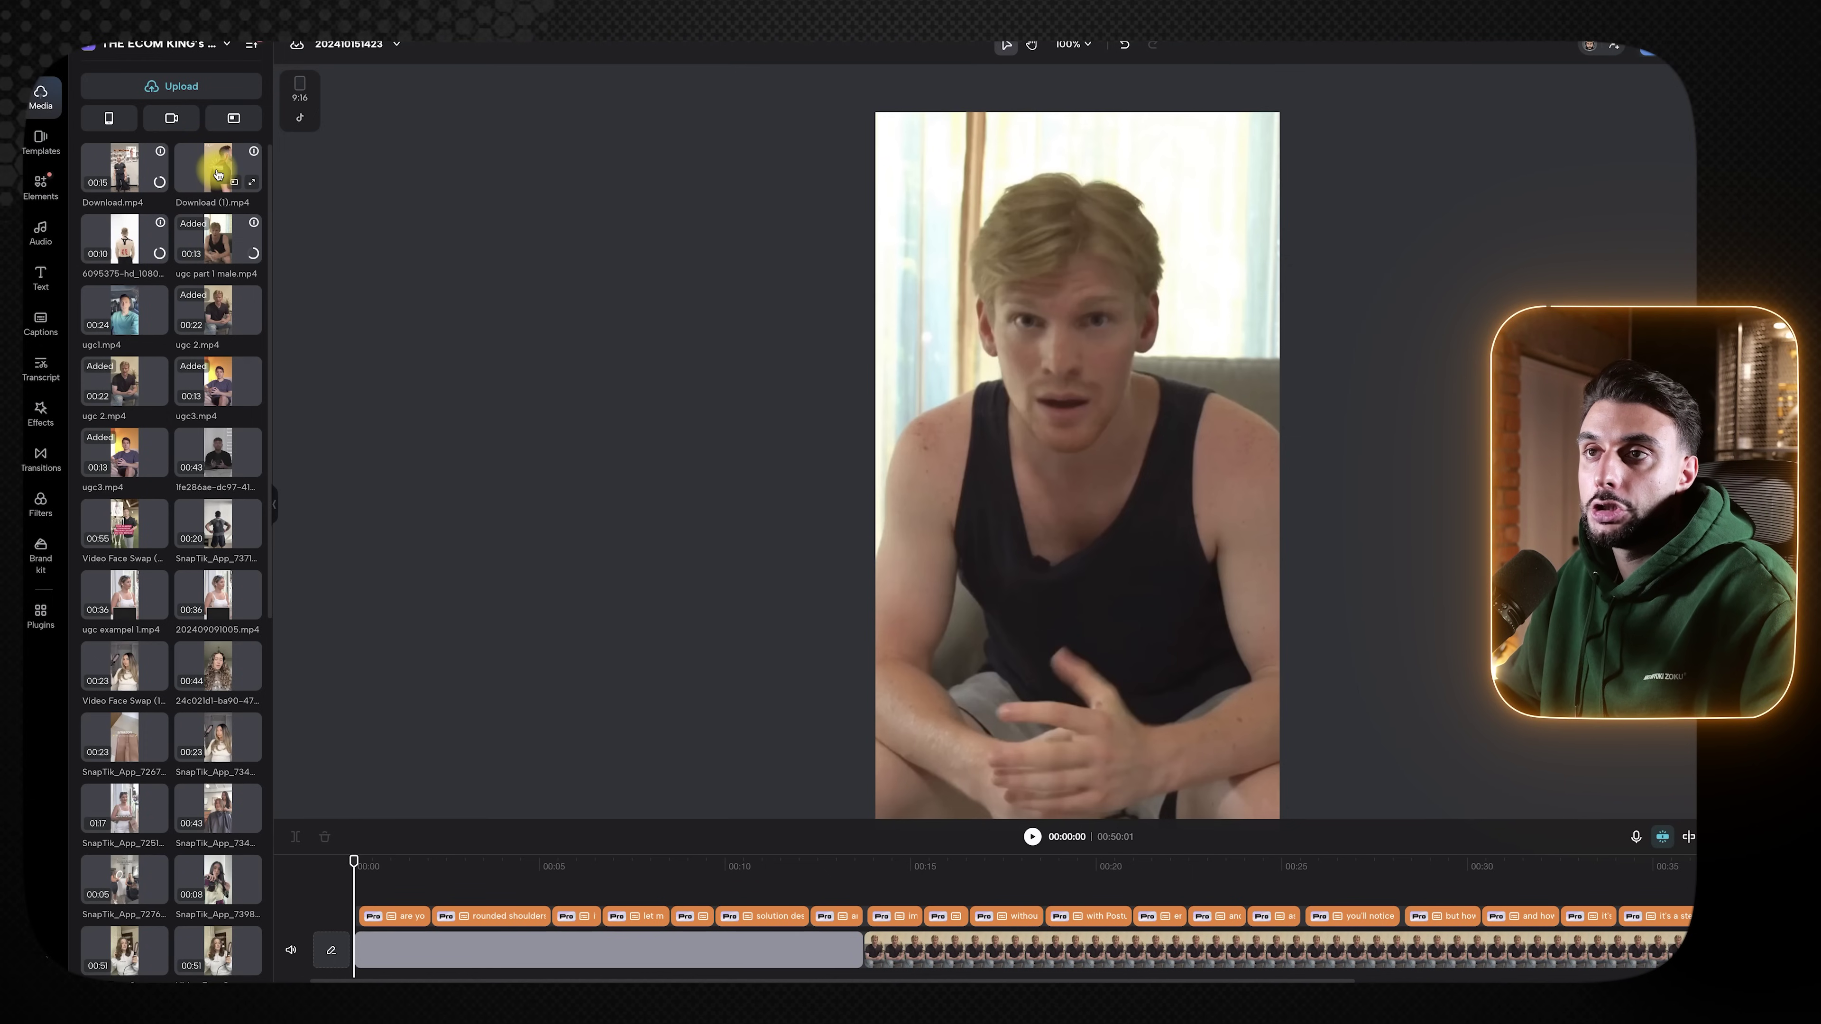
- Add "Download (1).mp4" to the timeline above the avatar clip, on the track beneath the captions, starting at 00:03:12
{"action": "left_click_drag", "start_coordinate": [217, 172], "coordinate": [482, 885]}
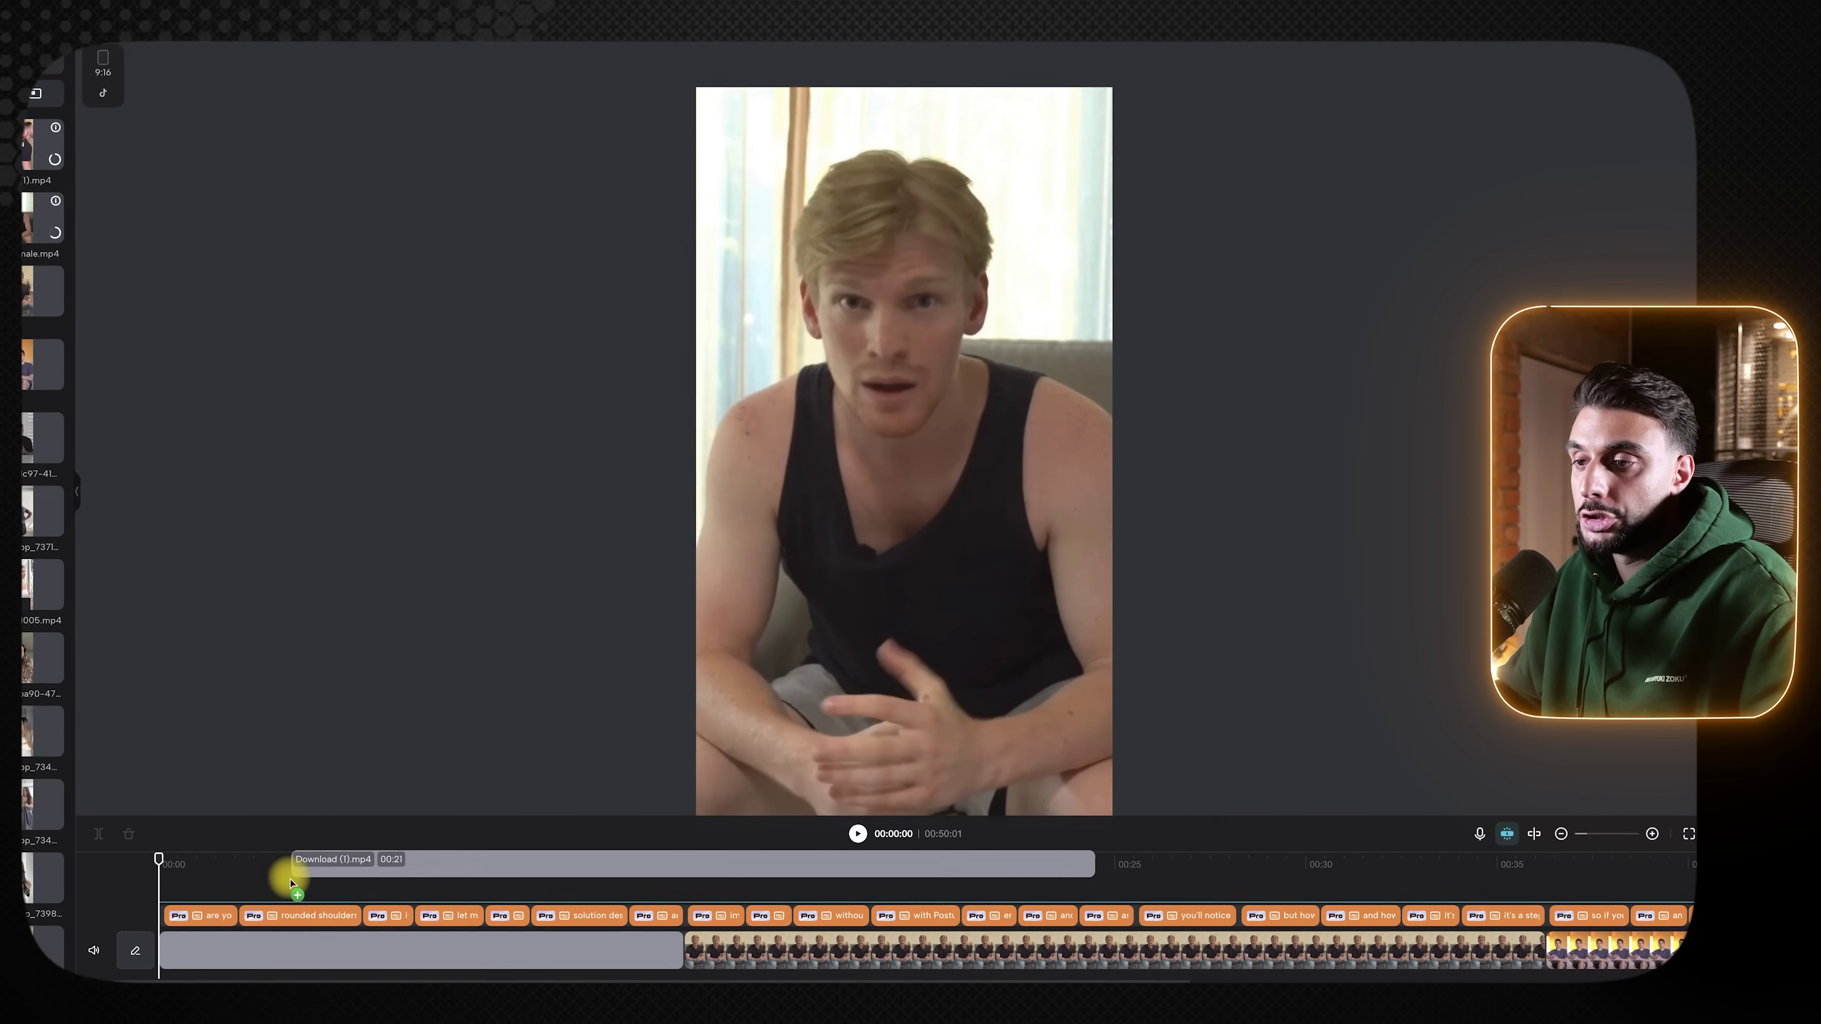
{"action": "left_click_drag", "start_coordinate": [290, 883], "coordinate": [290, 883]}
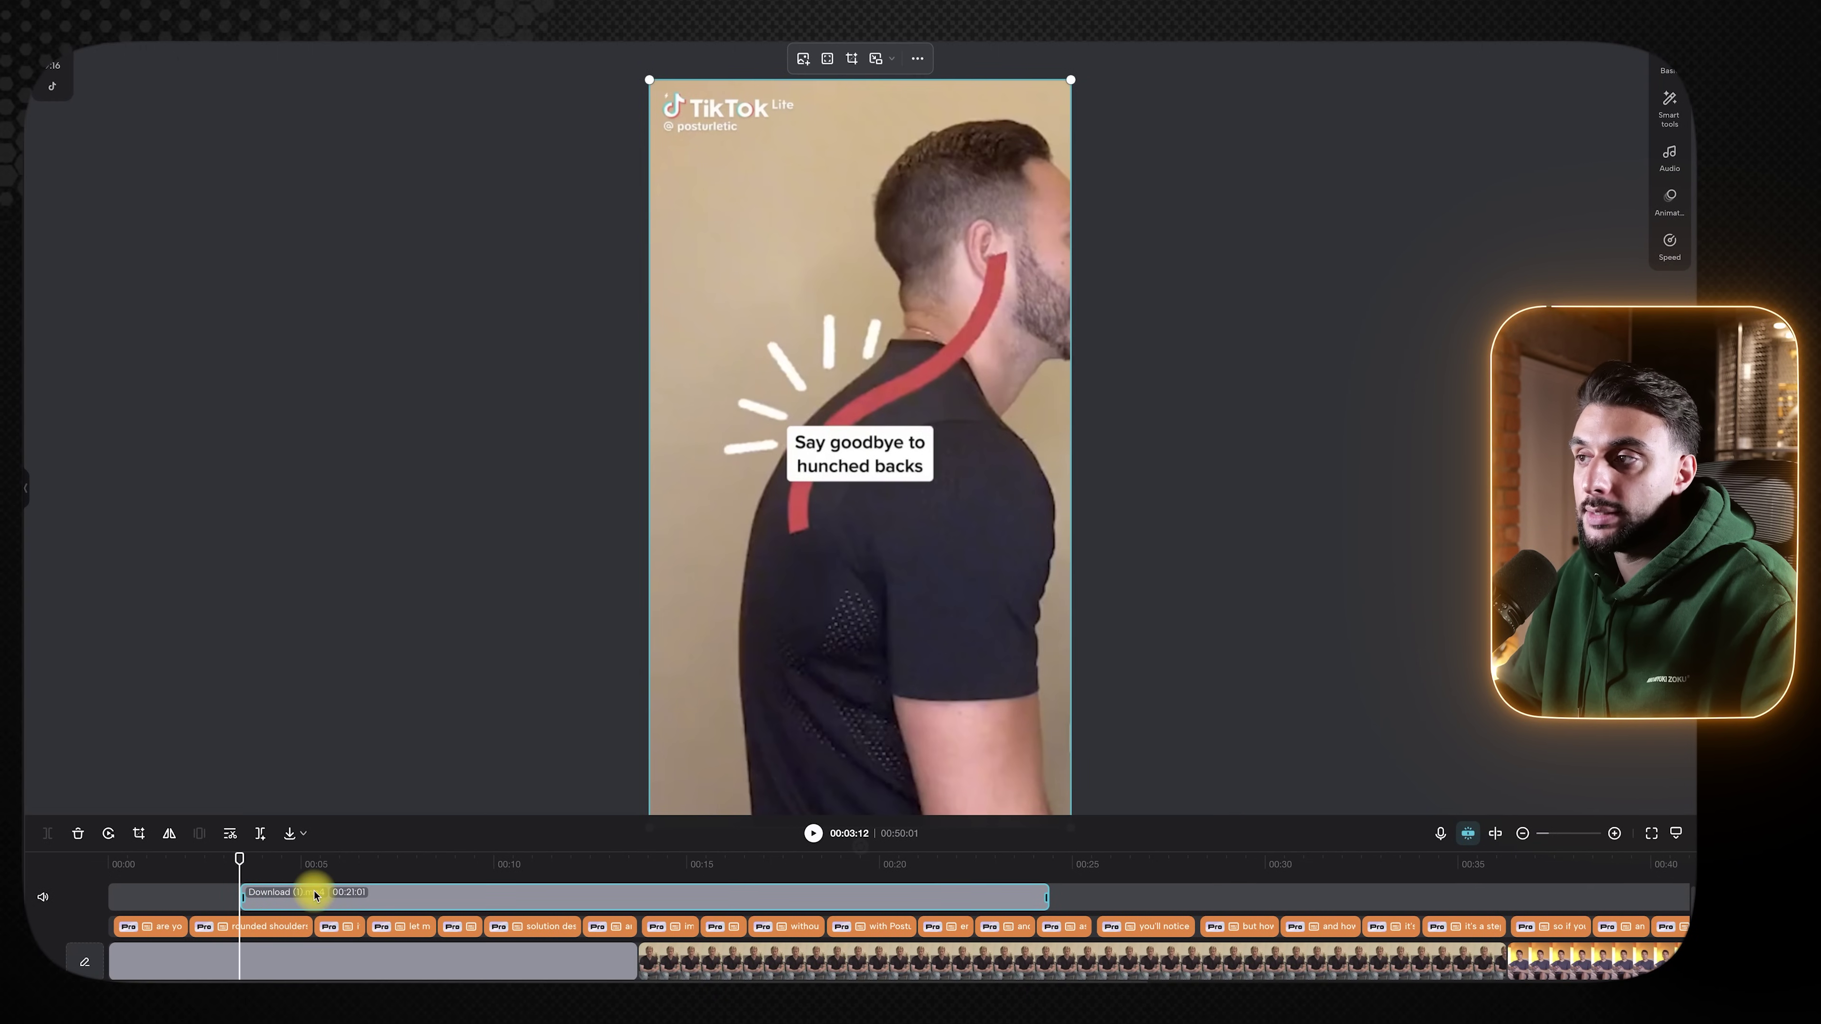
{"action": "left_click_drag", "start_coordinate": [316, 896], "coordinate": [226, 929]}
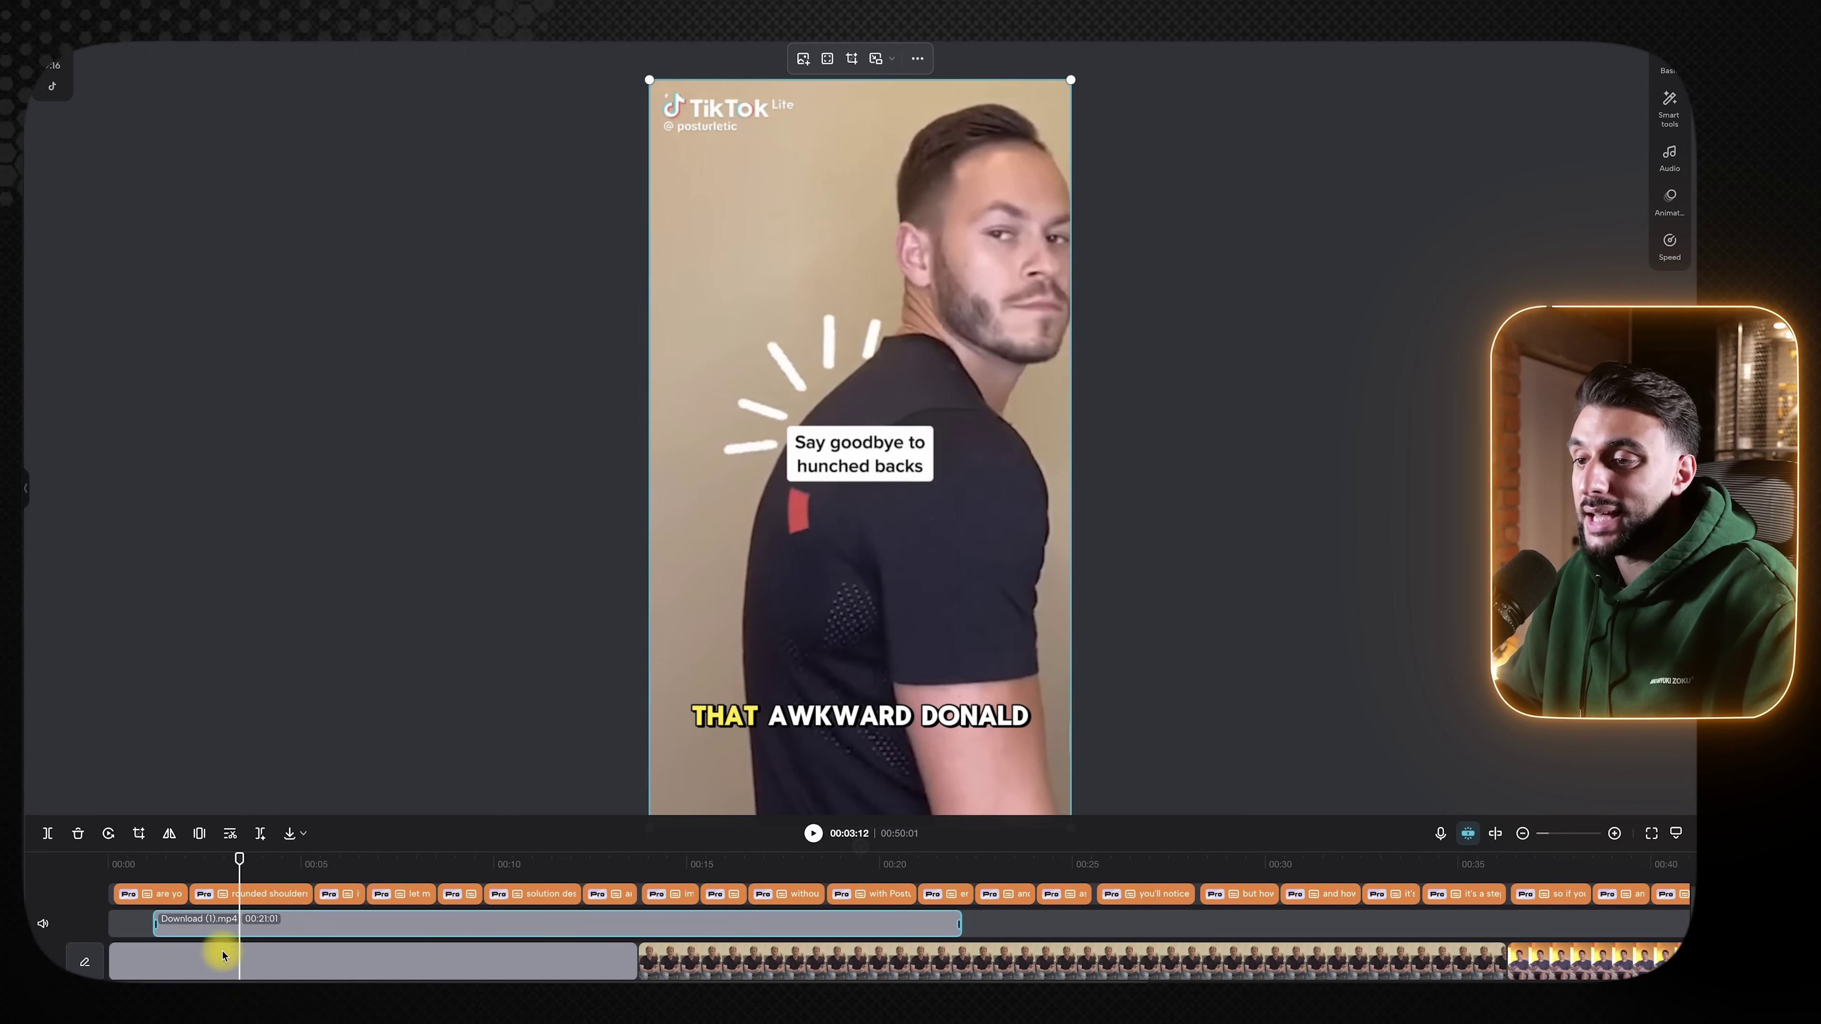
{"action": "left_click", "coordinate": [260, 966]}
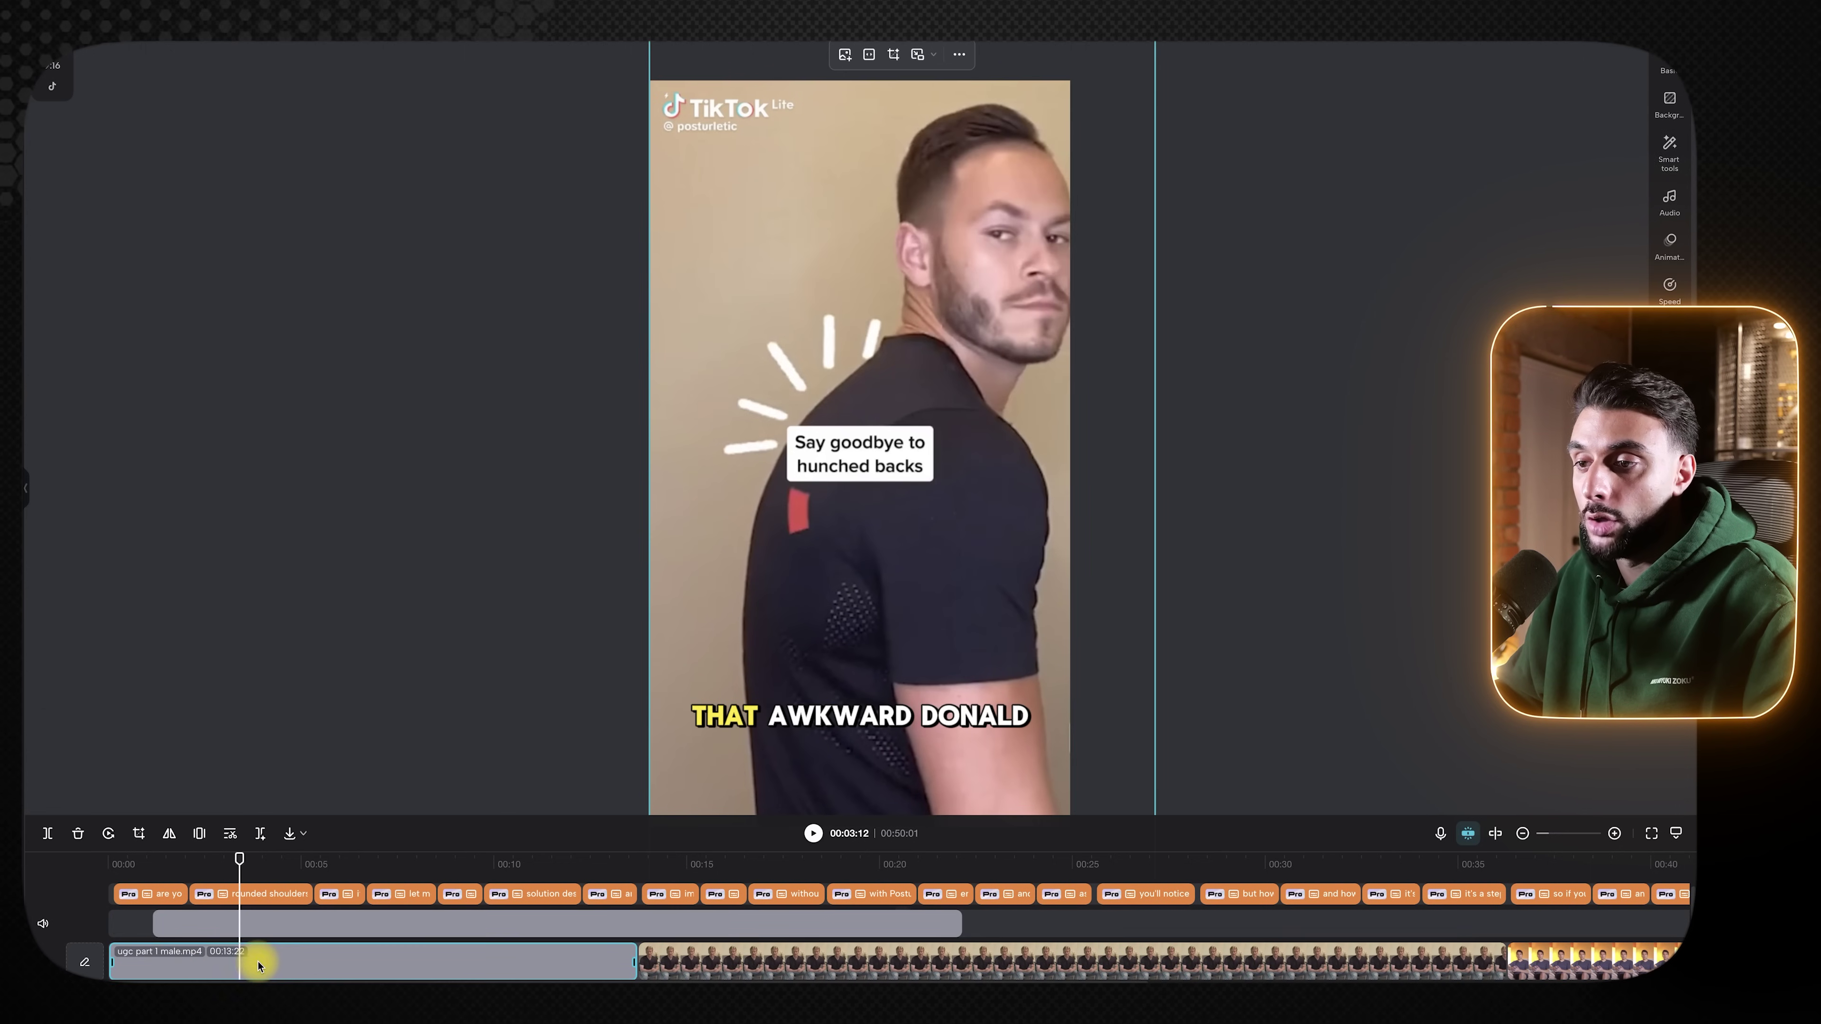
{"action": "left_click", "coordinate": [265, 923]}
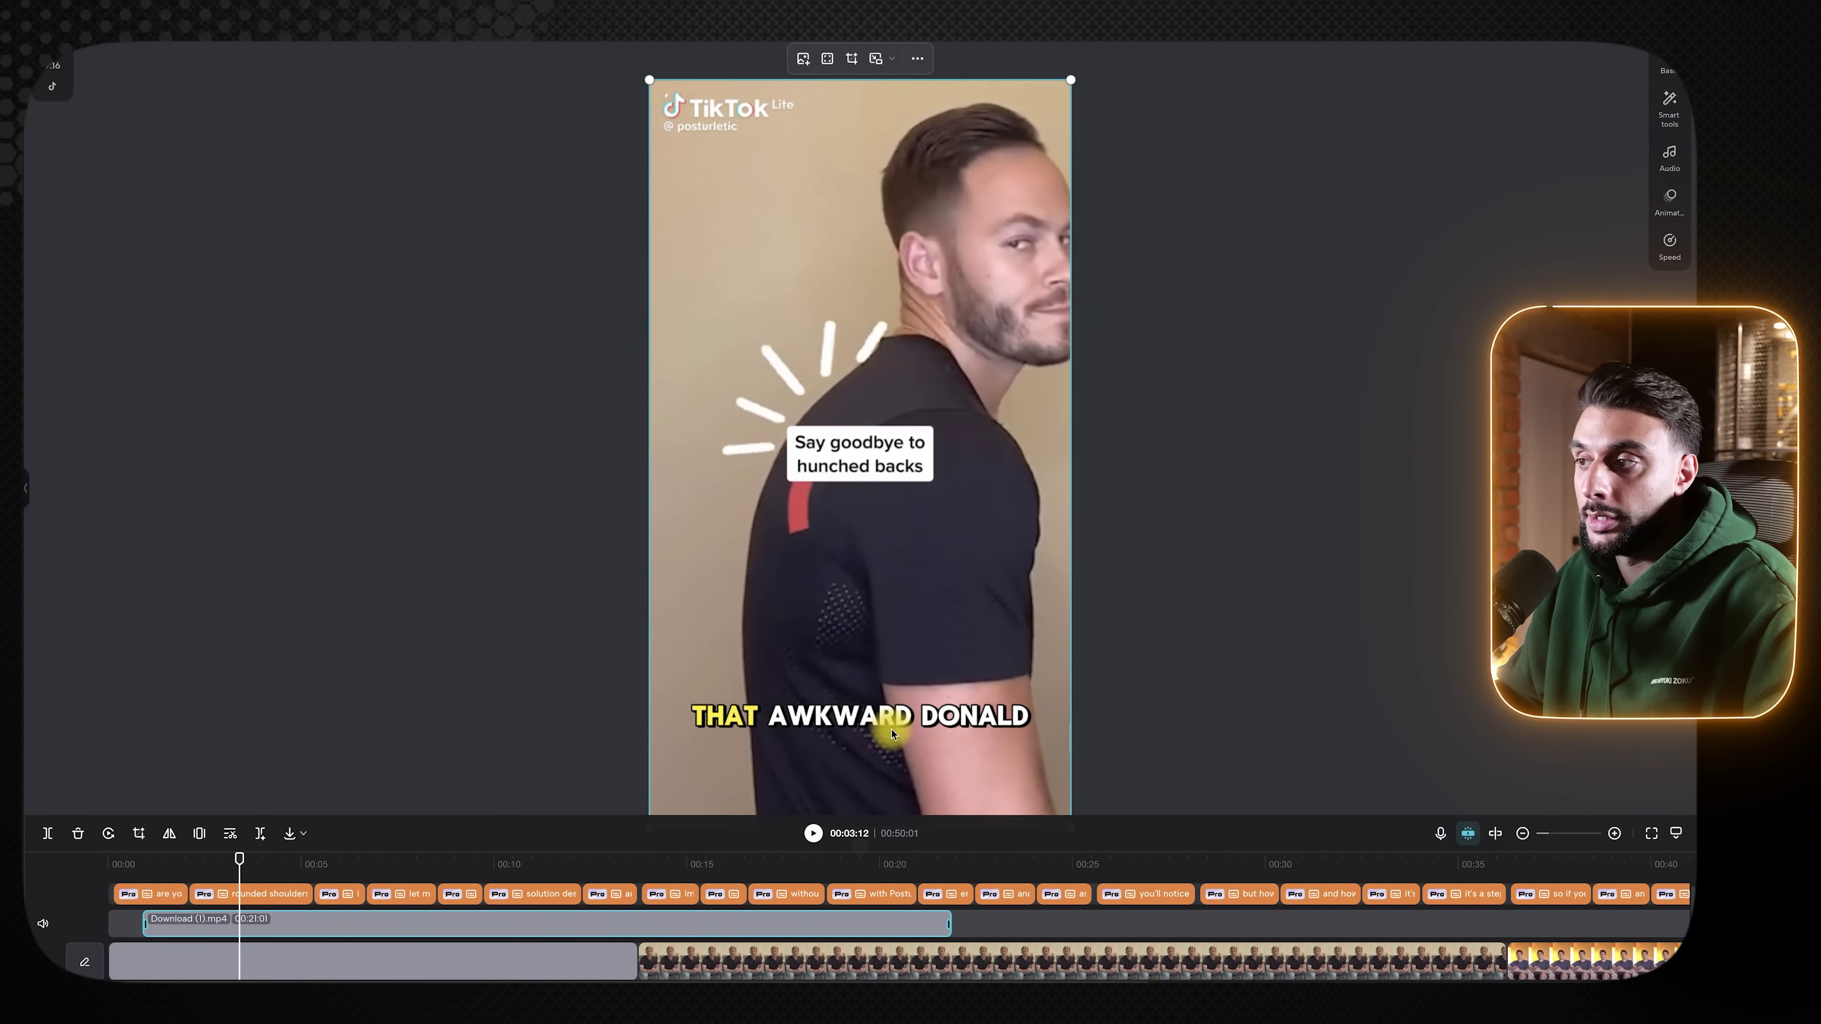
{"action": "left_click", "coordinate": [164, 889]}
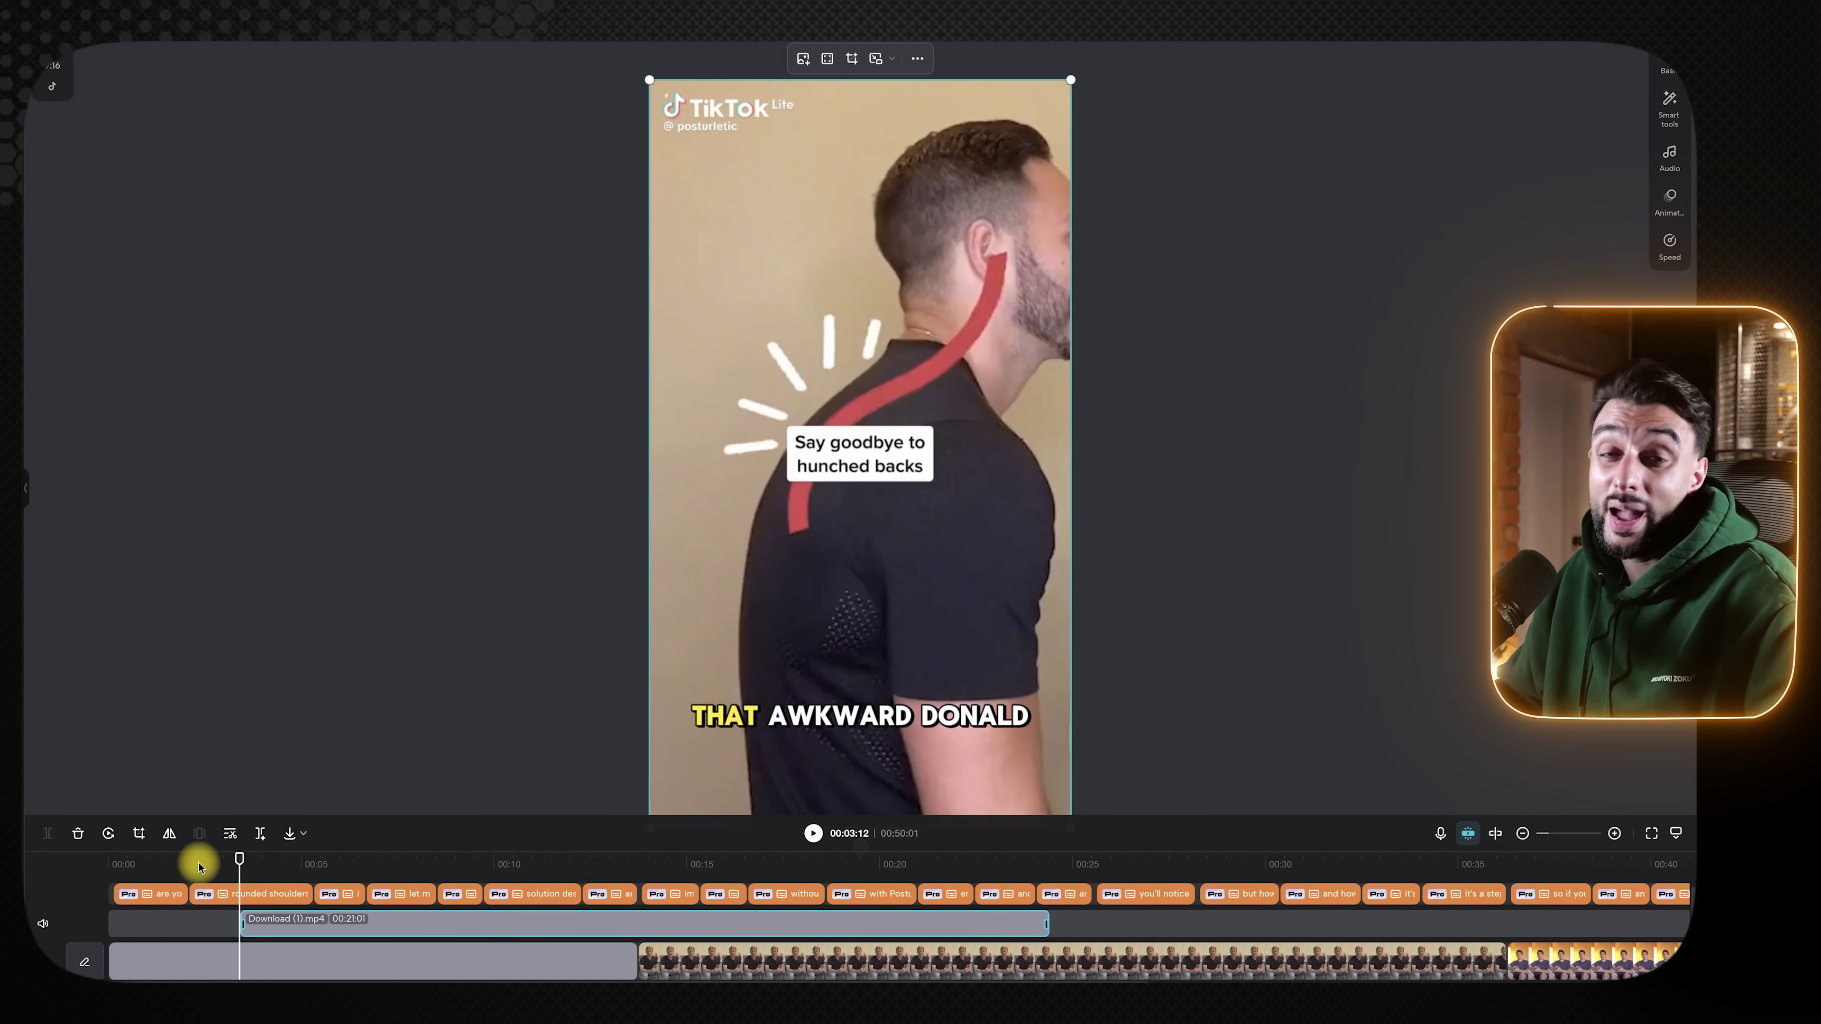
- Play the video from the start to check the B-roll clip's timing against the spoken captions
{"action": "left_click", "coordinate": [114, 859]}
{"action": "key", "text": "space"}
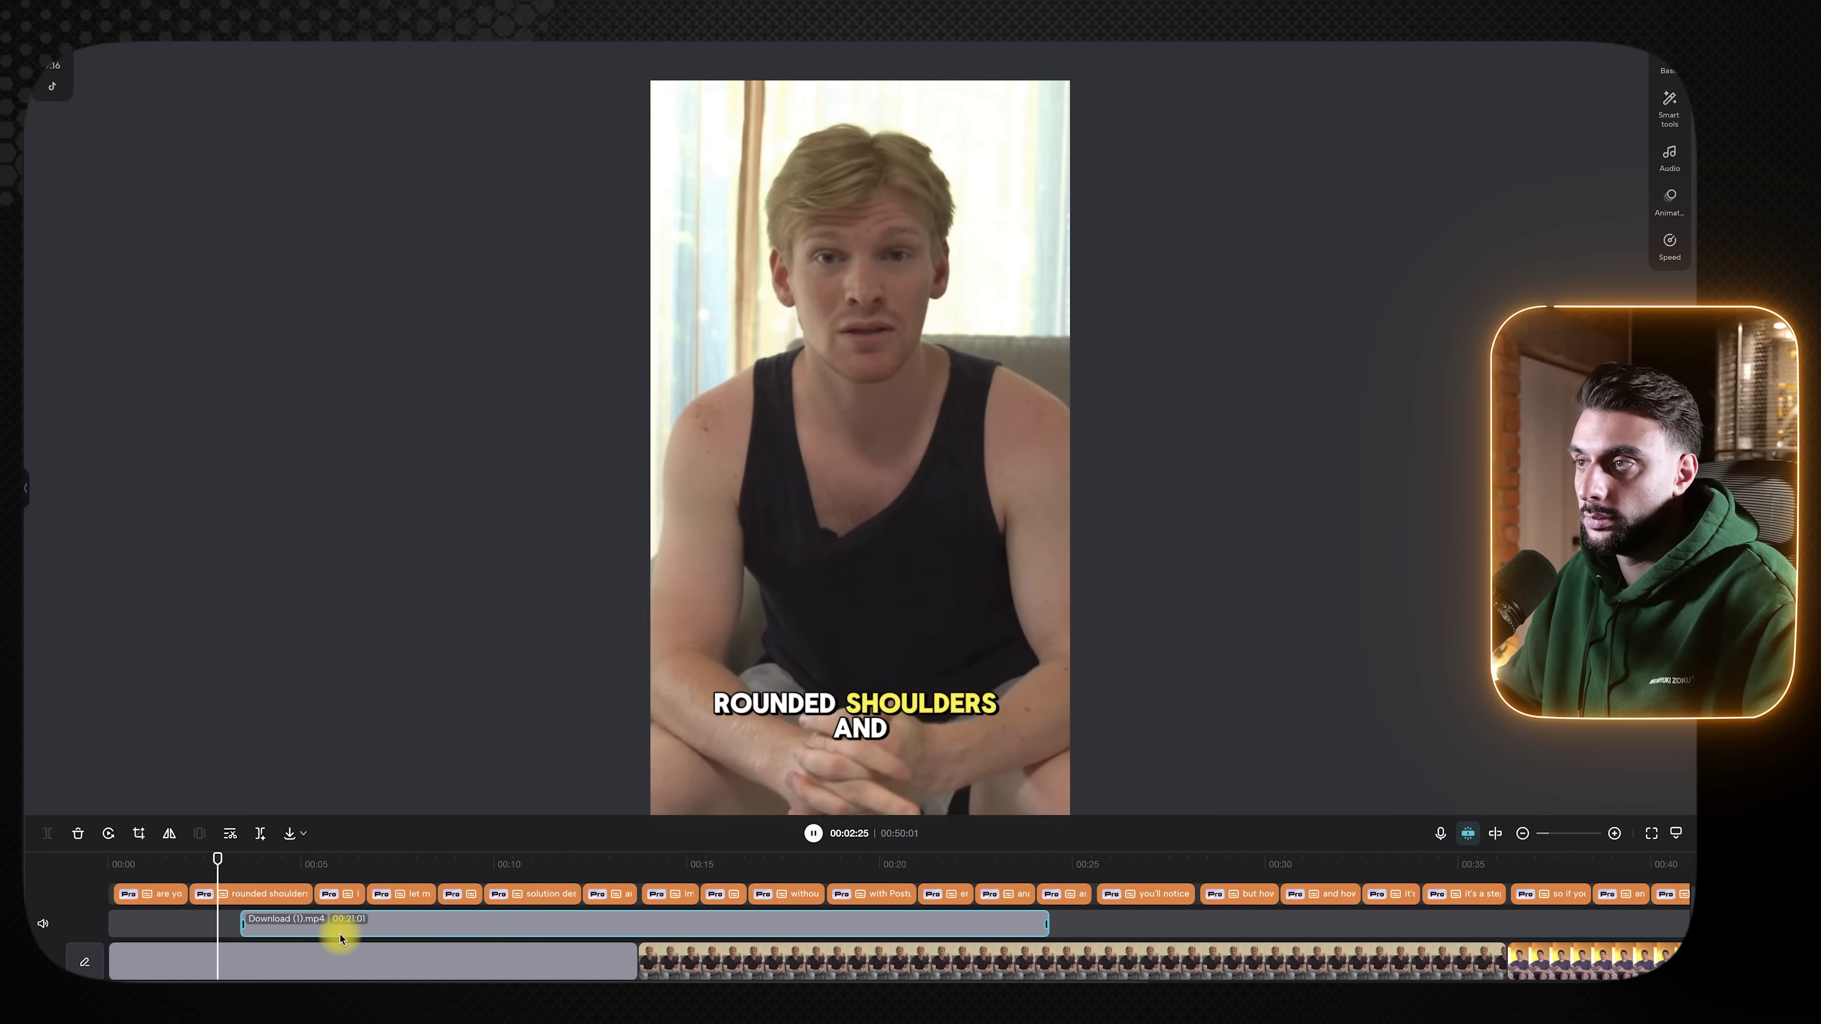
{"action": "left_click", "coordinate": [303, 929]}
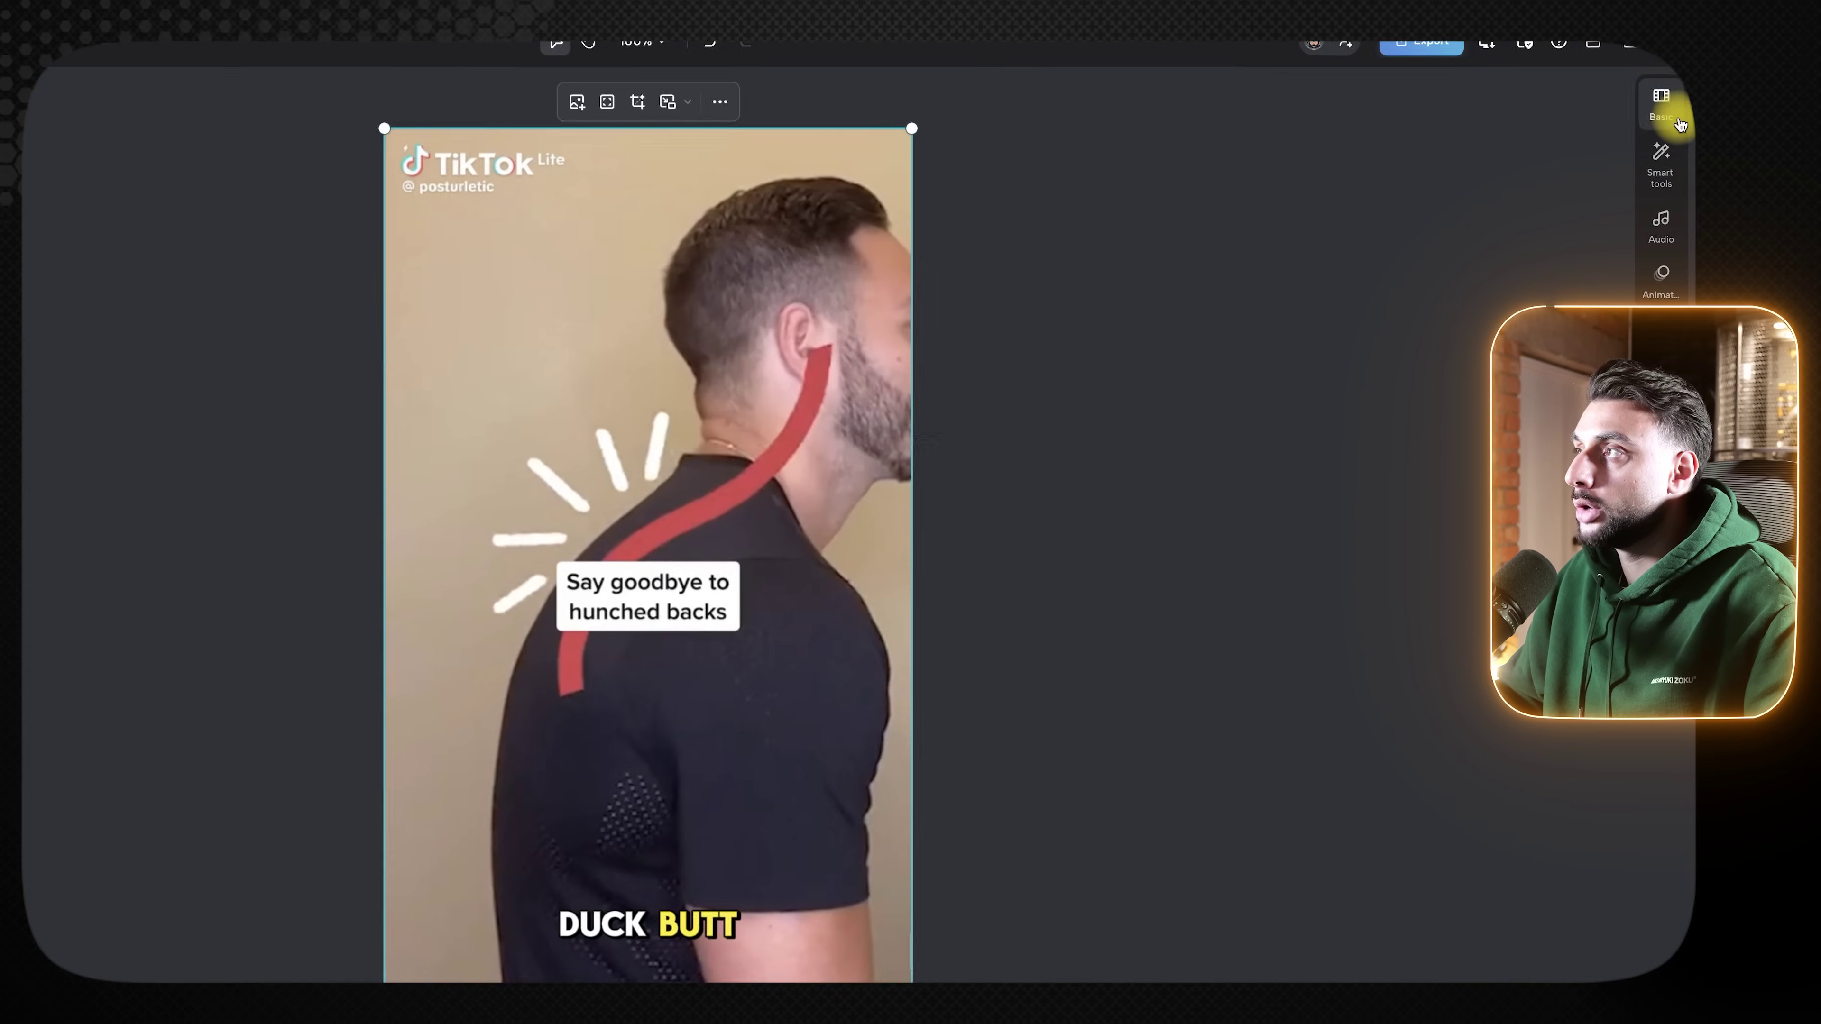
- Mute the B-roll clip to -60.1 dB, and enlarge and shift it to push the TikTok watermark out of frame
{"action": "left_click", "coordinate": [1669, 151]}
{"action": "left_click_drag", "start_coordinate": [1416, 276], "coordinate": [1130, 278]}
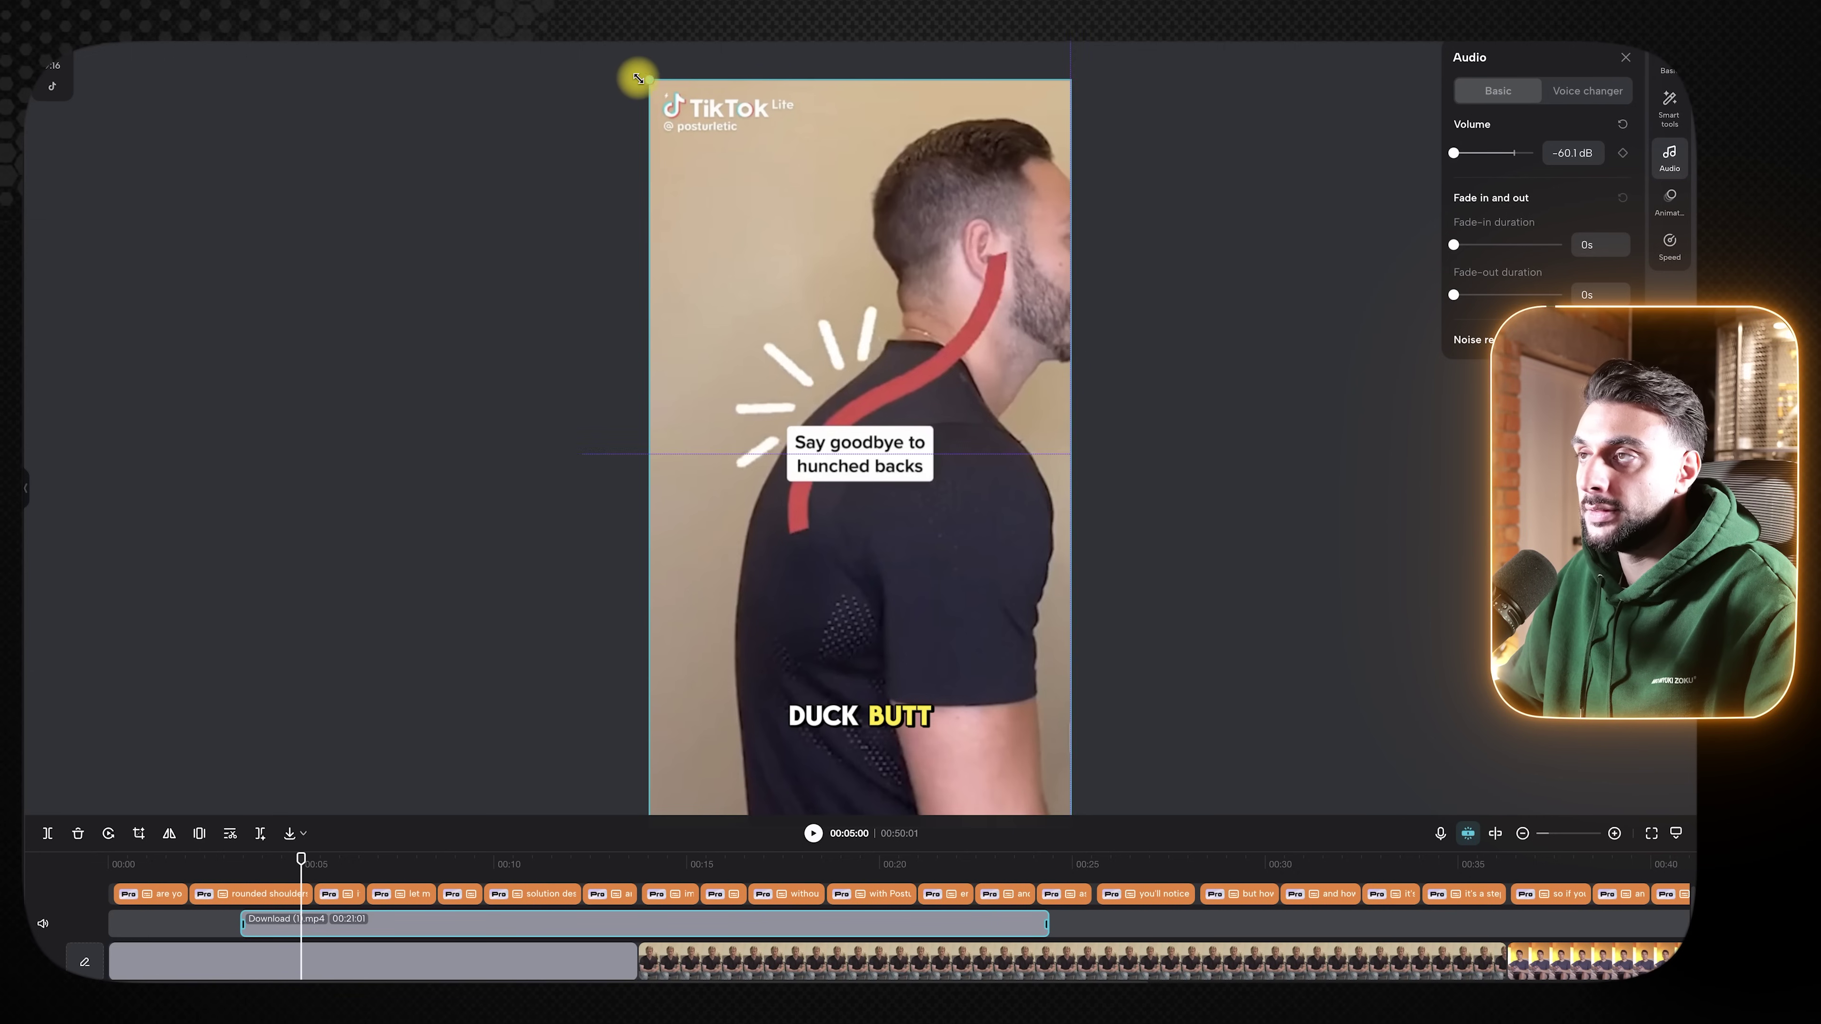
{"action": "left_click_drag", "start_coordinate": [638, 77], "coordinate": [589, 49]}
{"action": "mouse_move", "coordinate": [874, 276]}
{"action": "left_mouse_down"}
{"action": "mouse_move", "coordinate": [833, 275]}
{"action": "mouse_move", "coordinate": [866, 290]}
{"action": "left_mouse_up"}
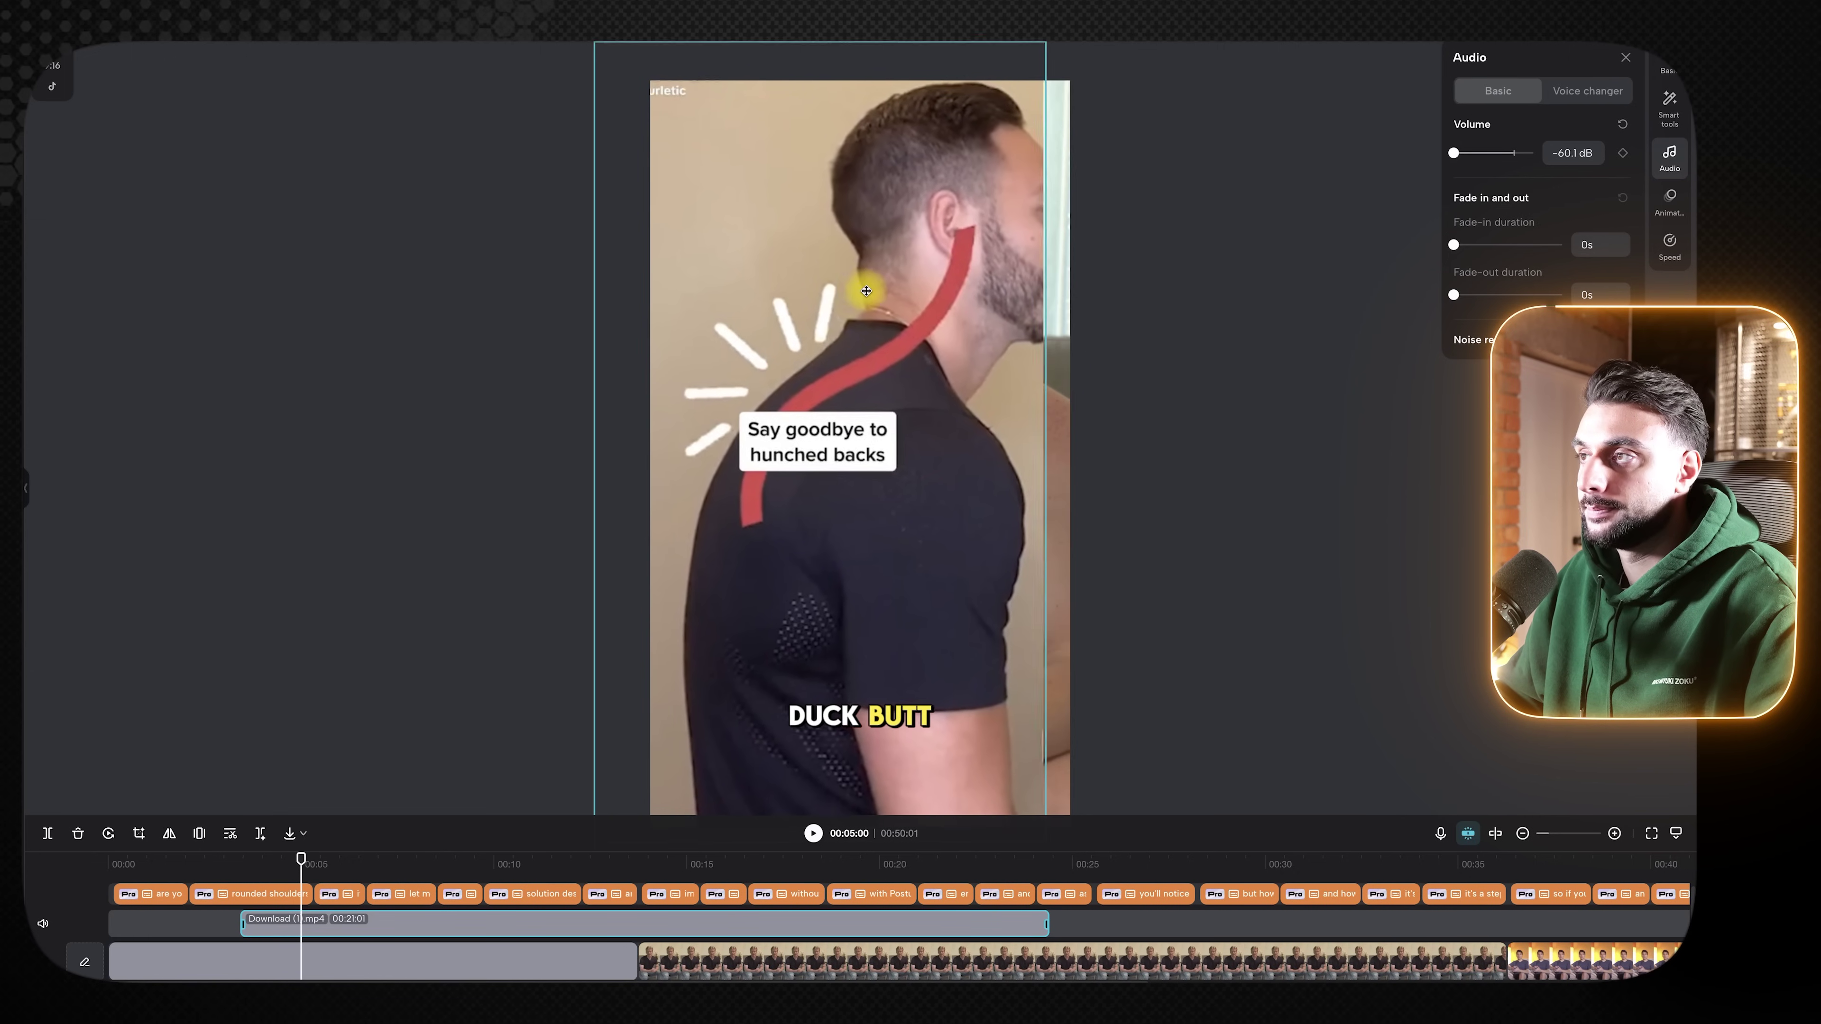
- Play back the hunched-back B-roll, split it at 00:06:15 and delete the part after the cut
{"action": "left_click", "coordinate": [812, 832]}
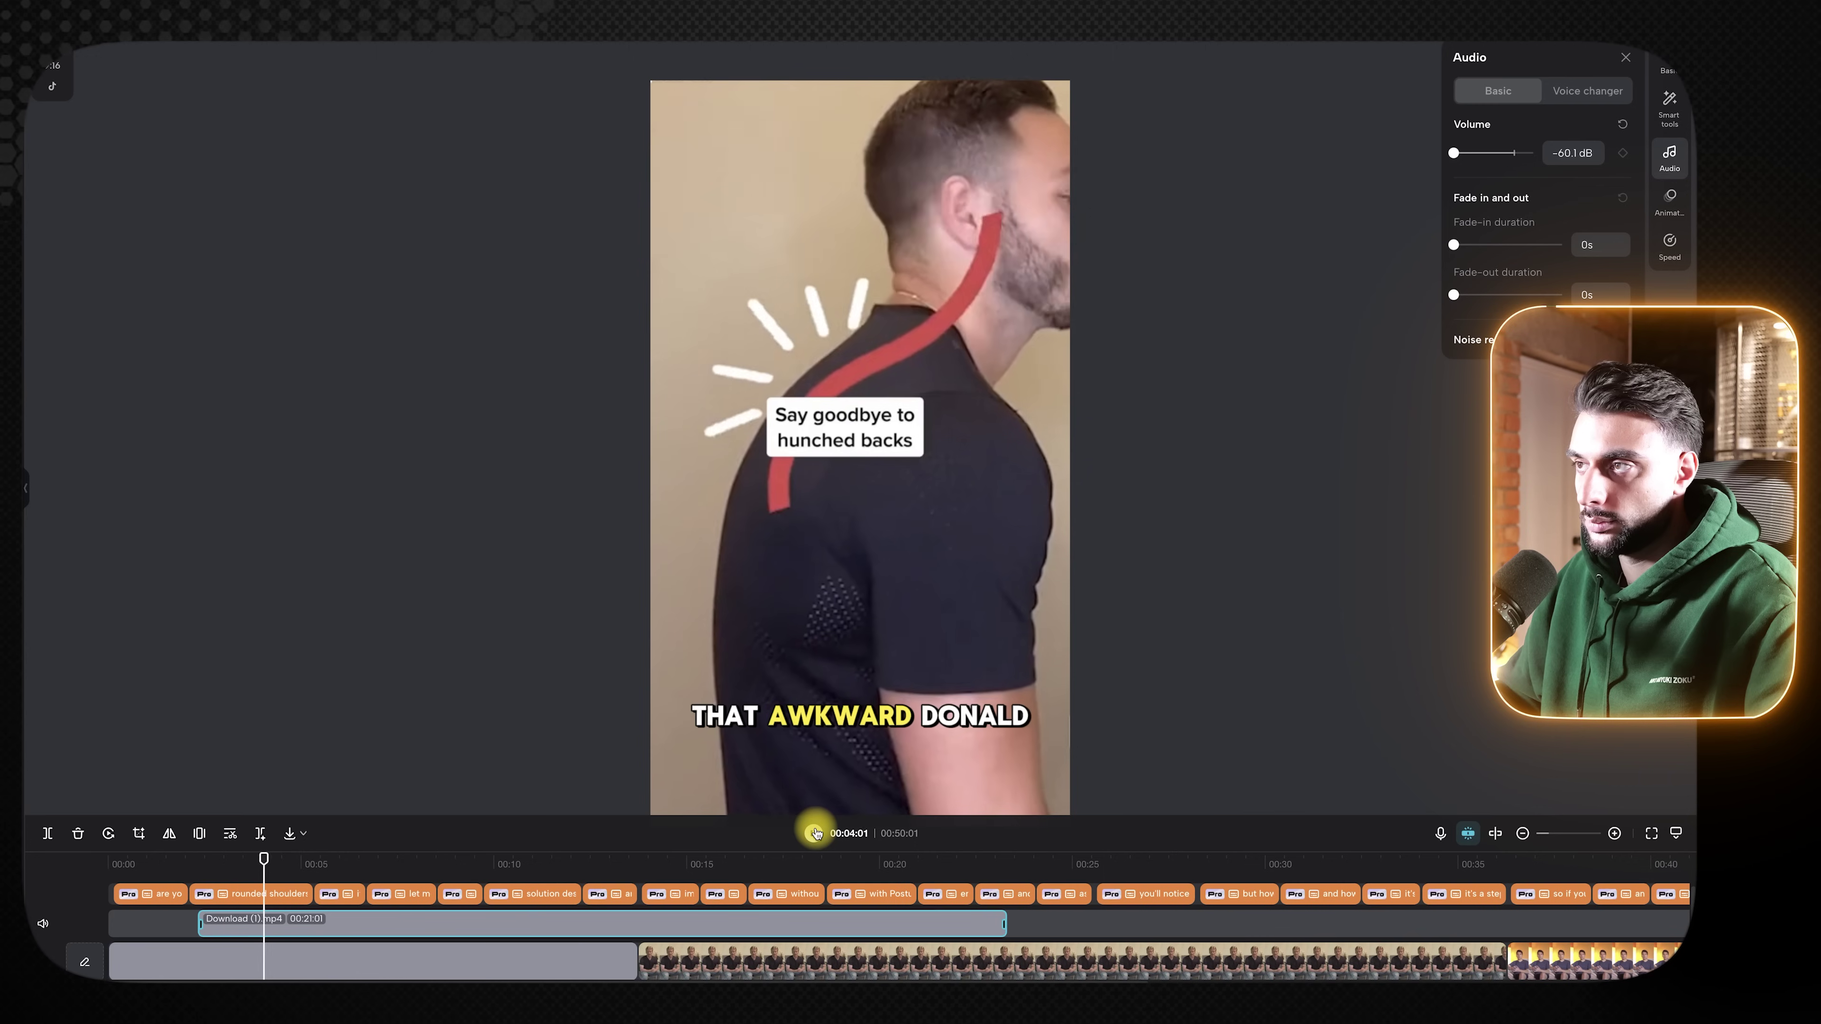
{"action": "key", "text": "space"}
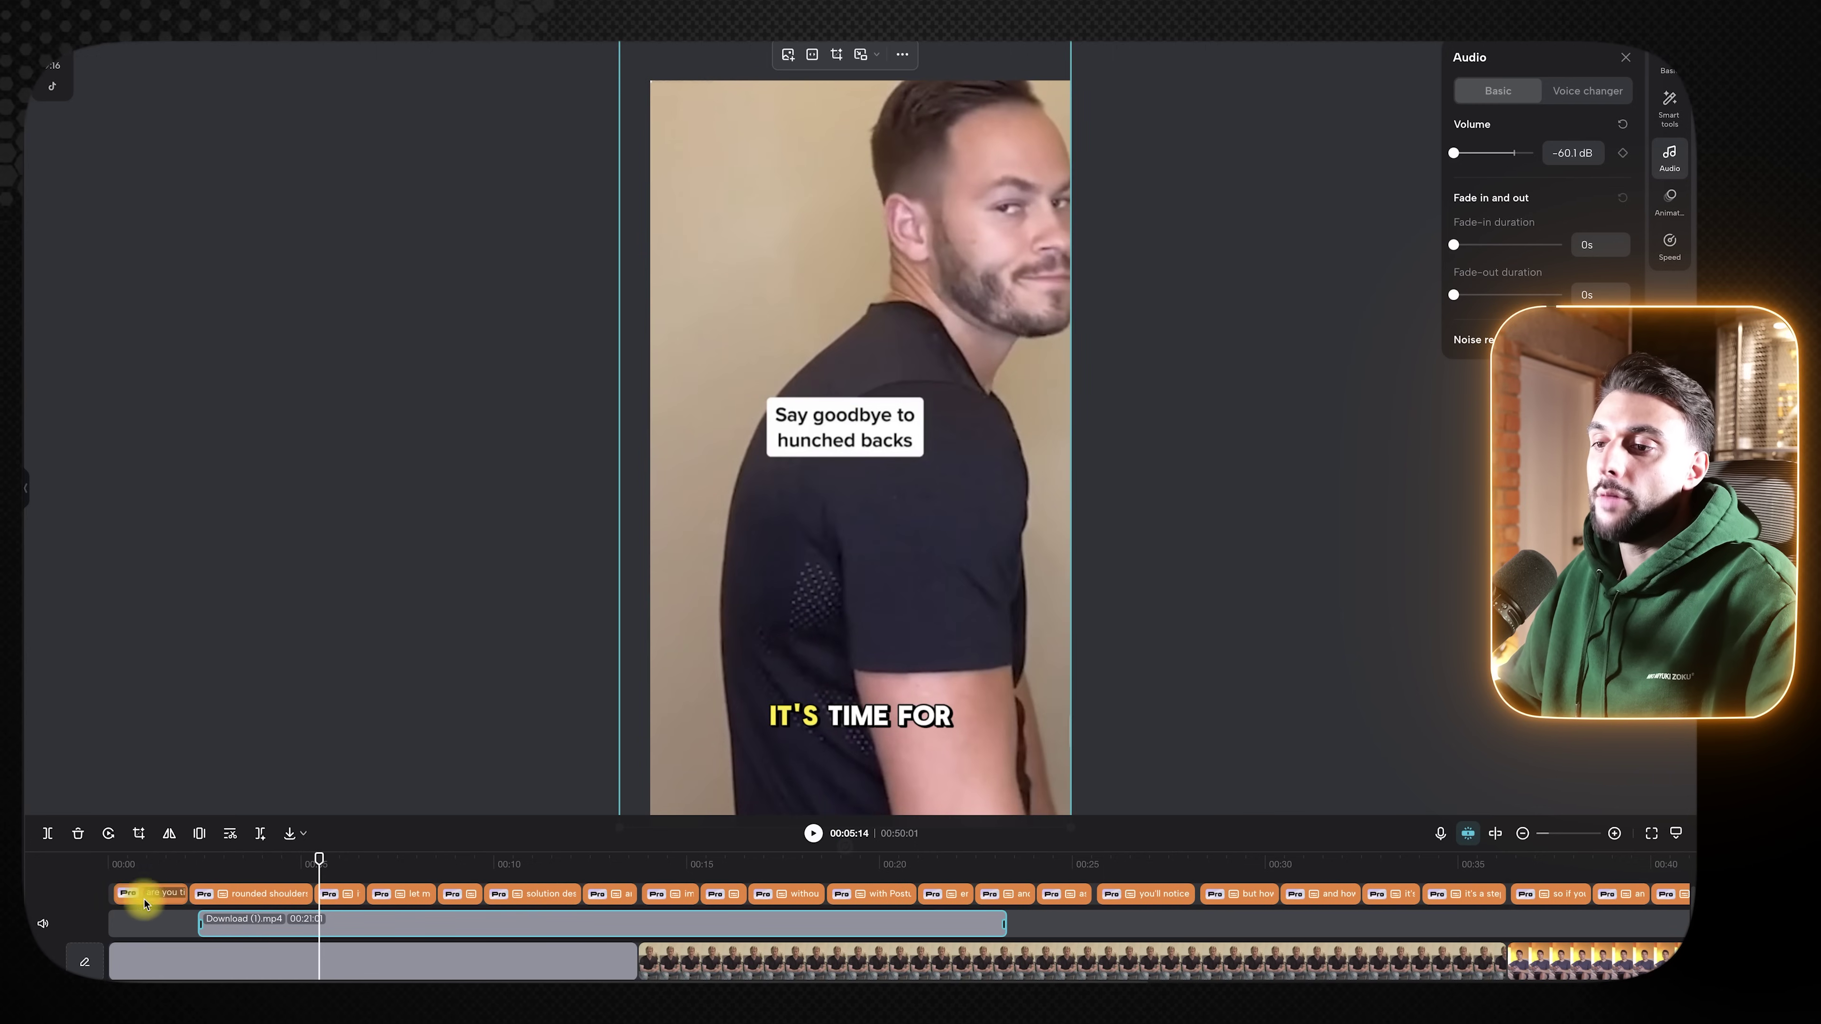
{"action": "left_click_drag", "start_coordinate": [318, 856], "coordinate": [359, 870]}
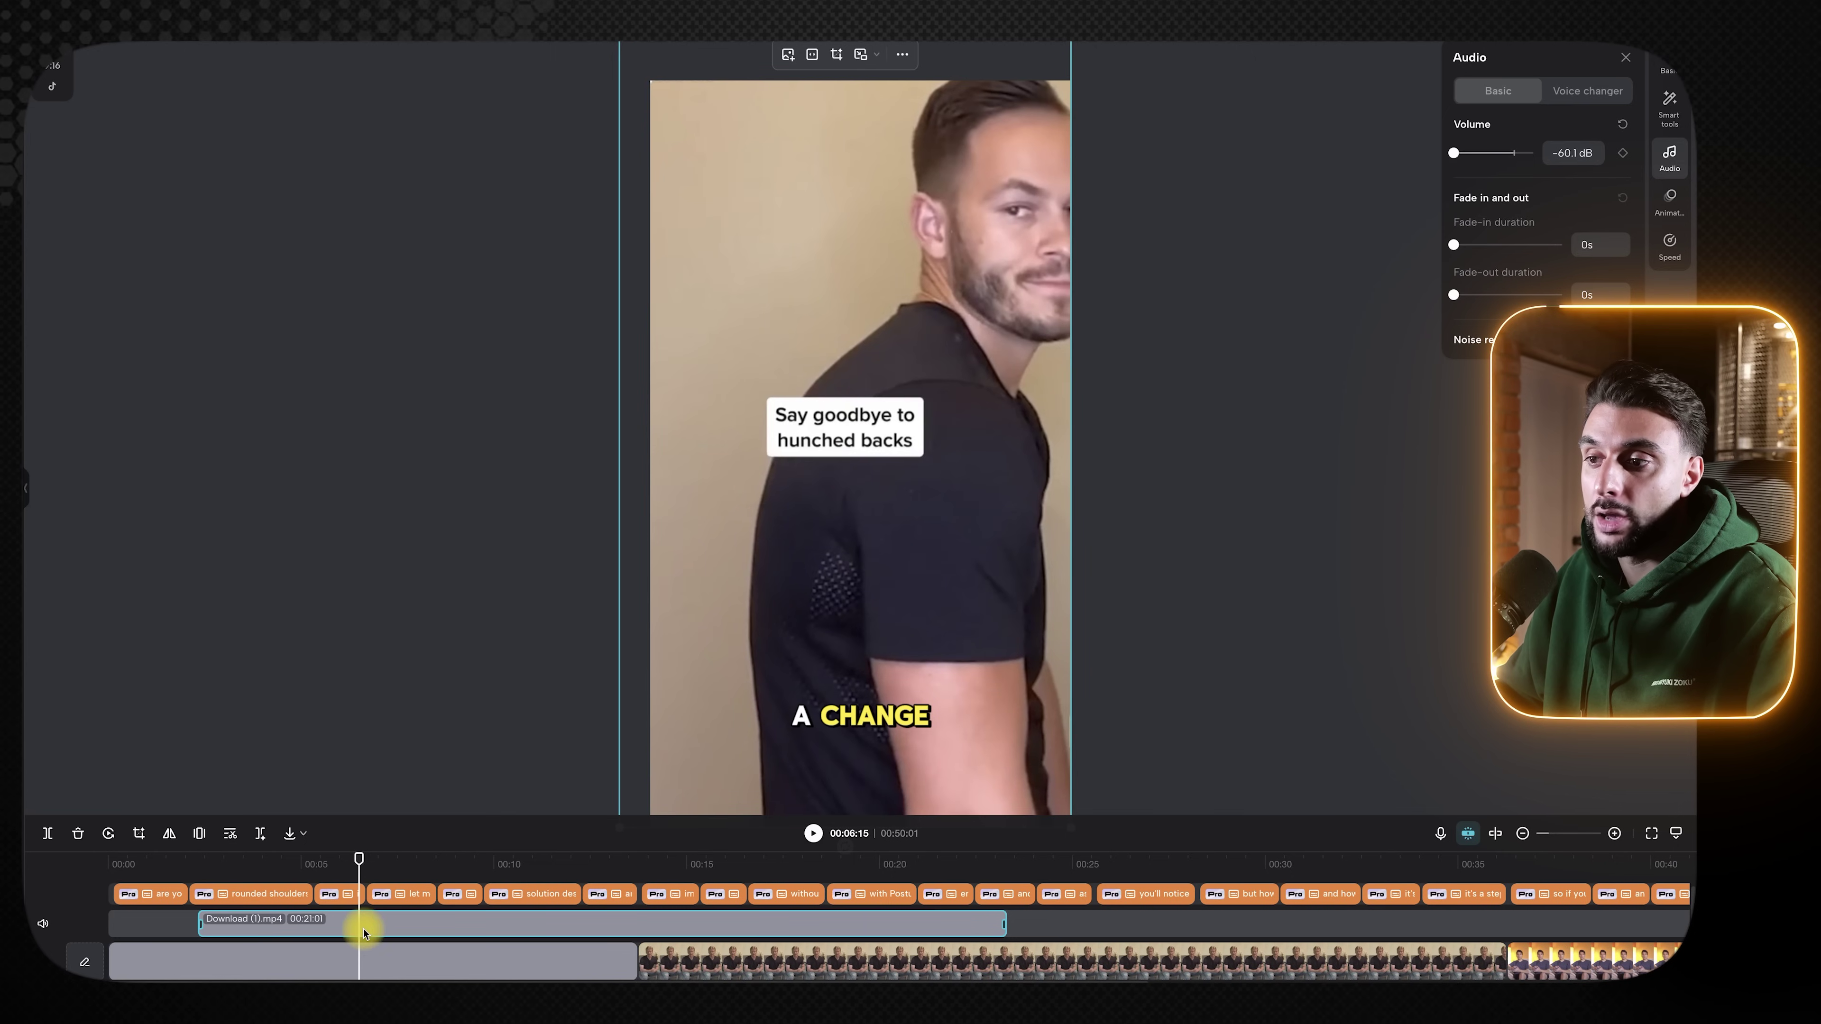
{"action": "left_click", "coordinate": [50, 832]}
{"action": "left_click", "coordinate": [434, 924]}
{"action": "key", "text": "Delete"}
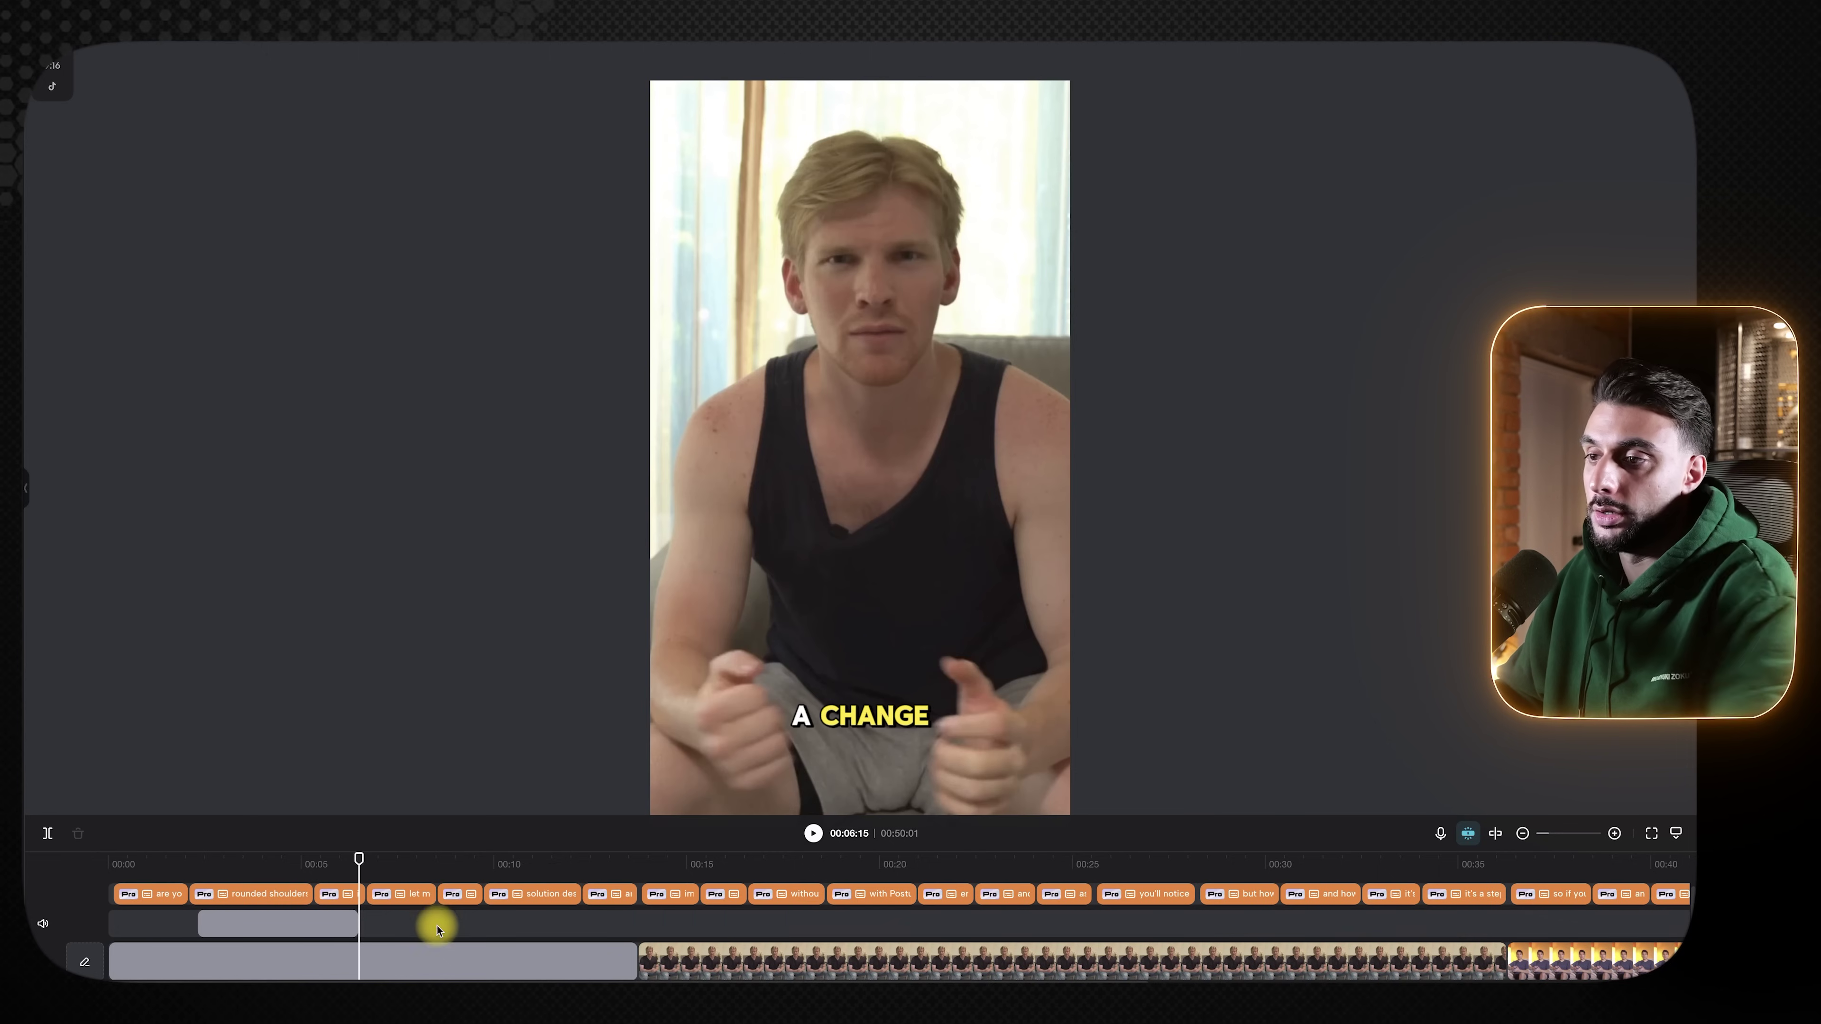
- Play the edit from the start, add the SnapTik posture corrector clip at 00:07:19 and open its audio settings
{"action": "left_click_drag", "start_coordinate": [359, 860], "coordinate": [111, 839]}
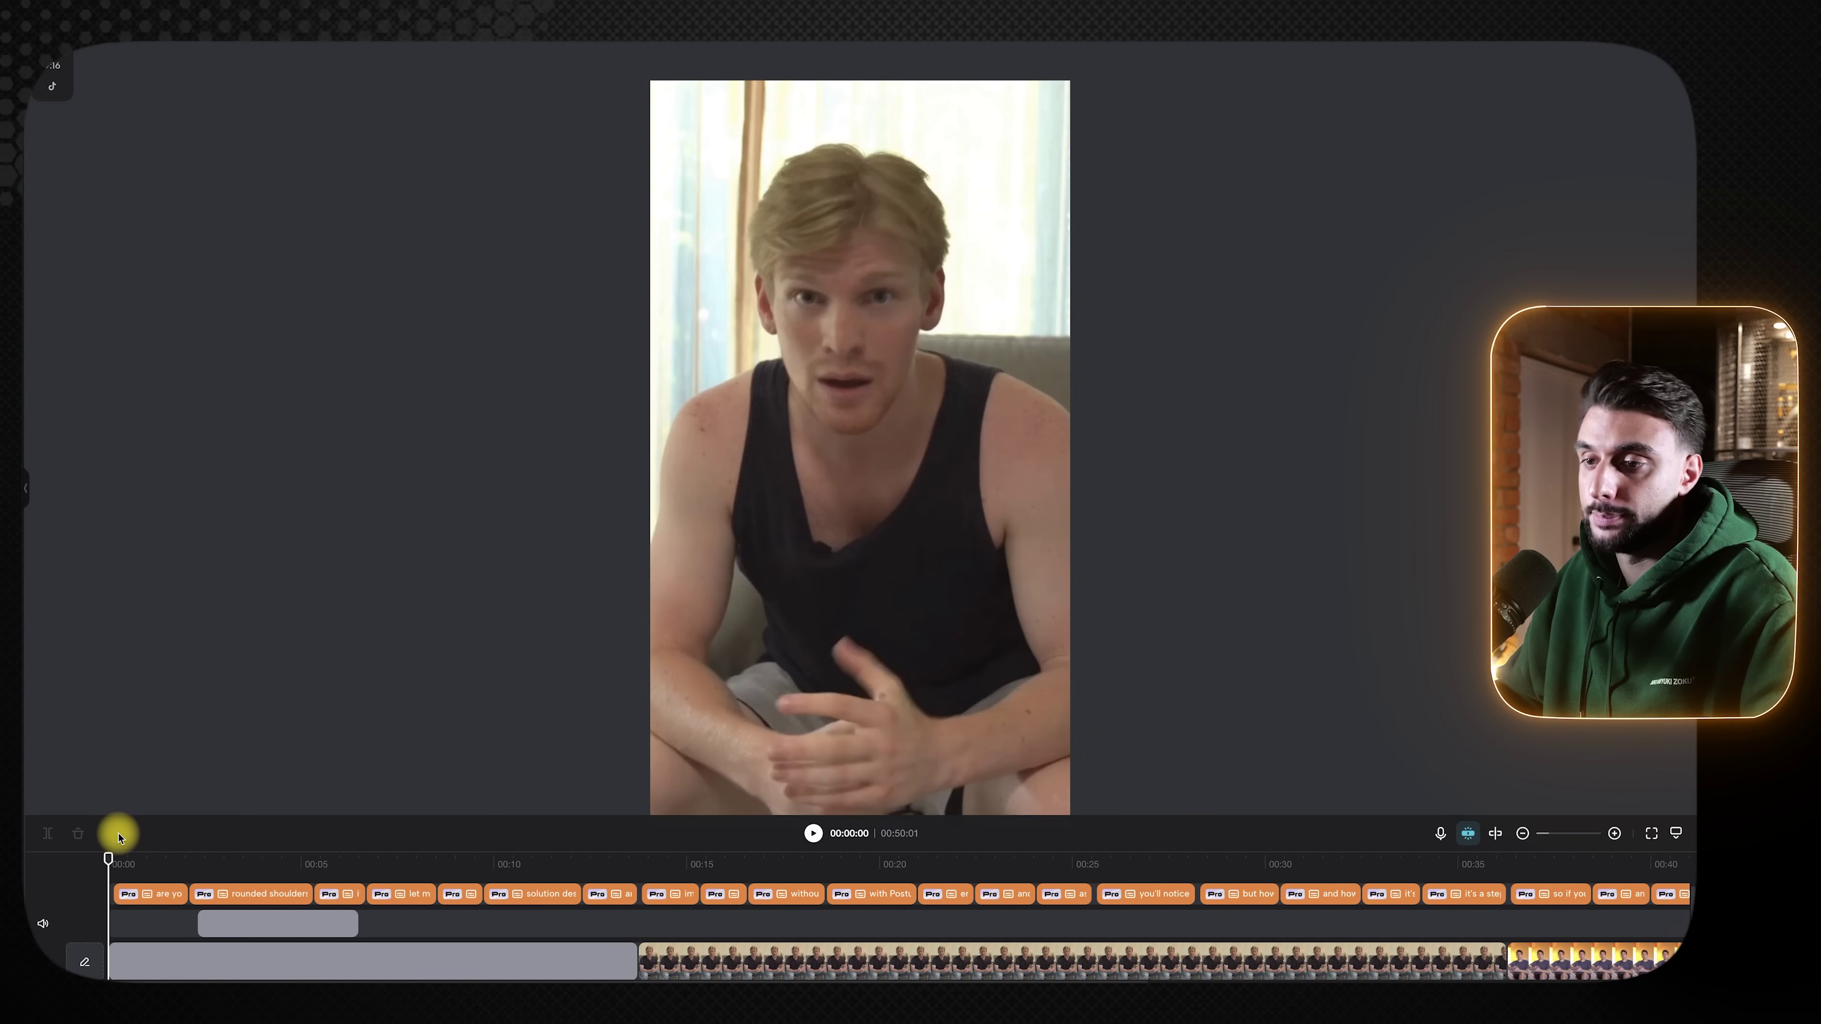
{"action": "left_click", "coordinate": [813, 832]}
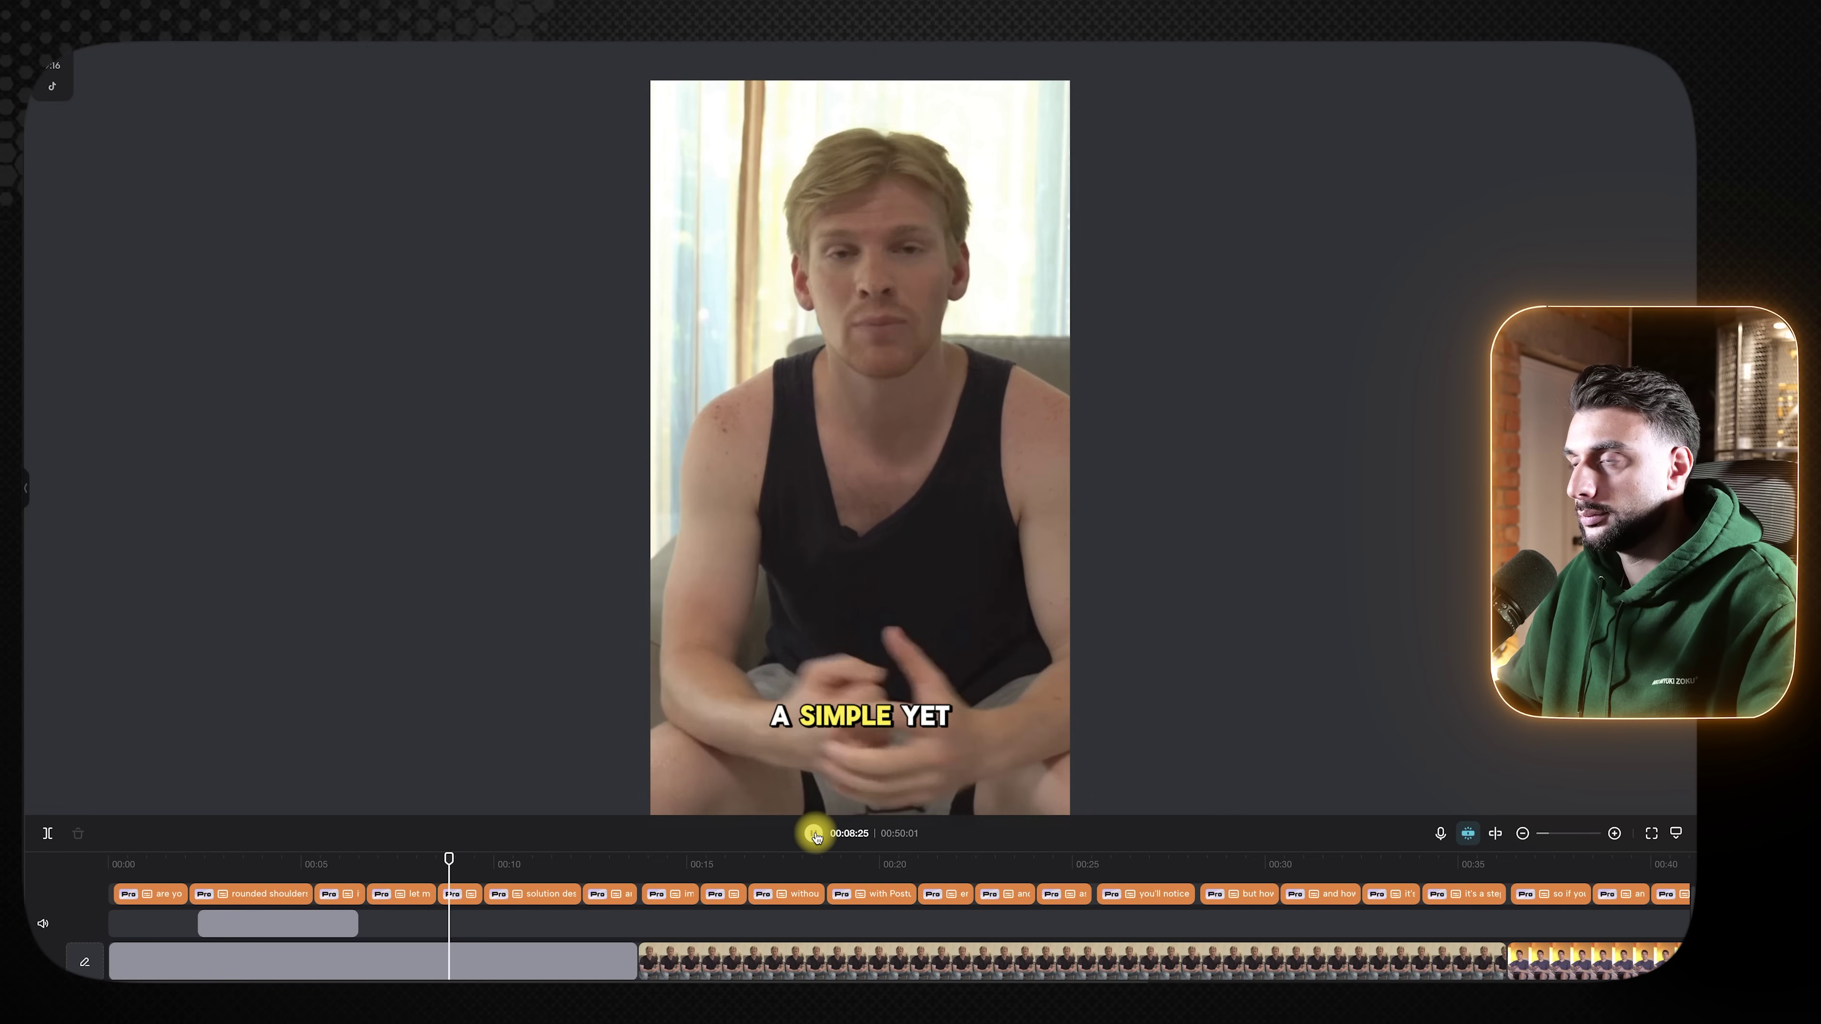
{"action": "mouse_move", "coordinate": [378, 858]}
{"action": "left_mouse_down"}
{"action": "mouse_move", "coordinate": [353, 850]}
{"action": "mouse_move", "coordinate": [413, 855]}
{"action": "left_mouse_up"}
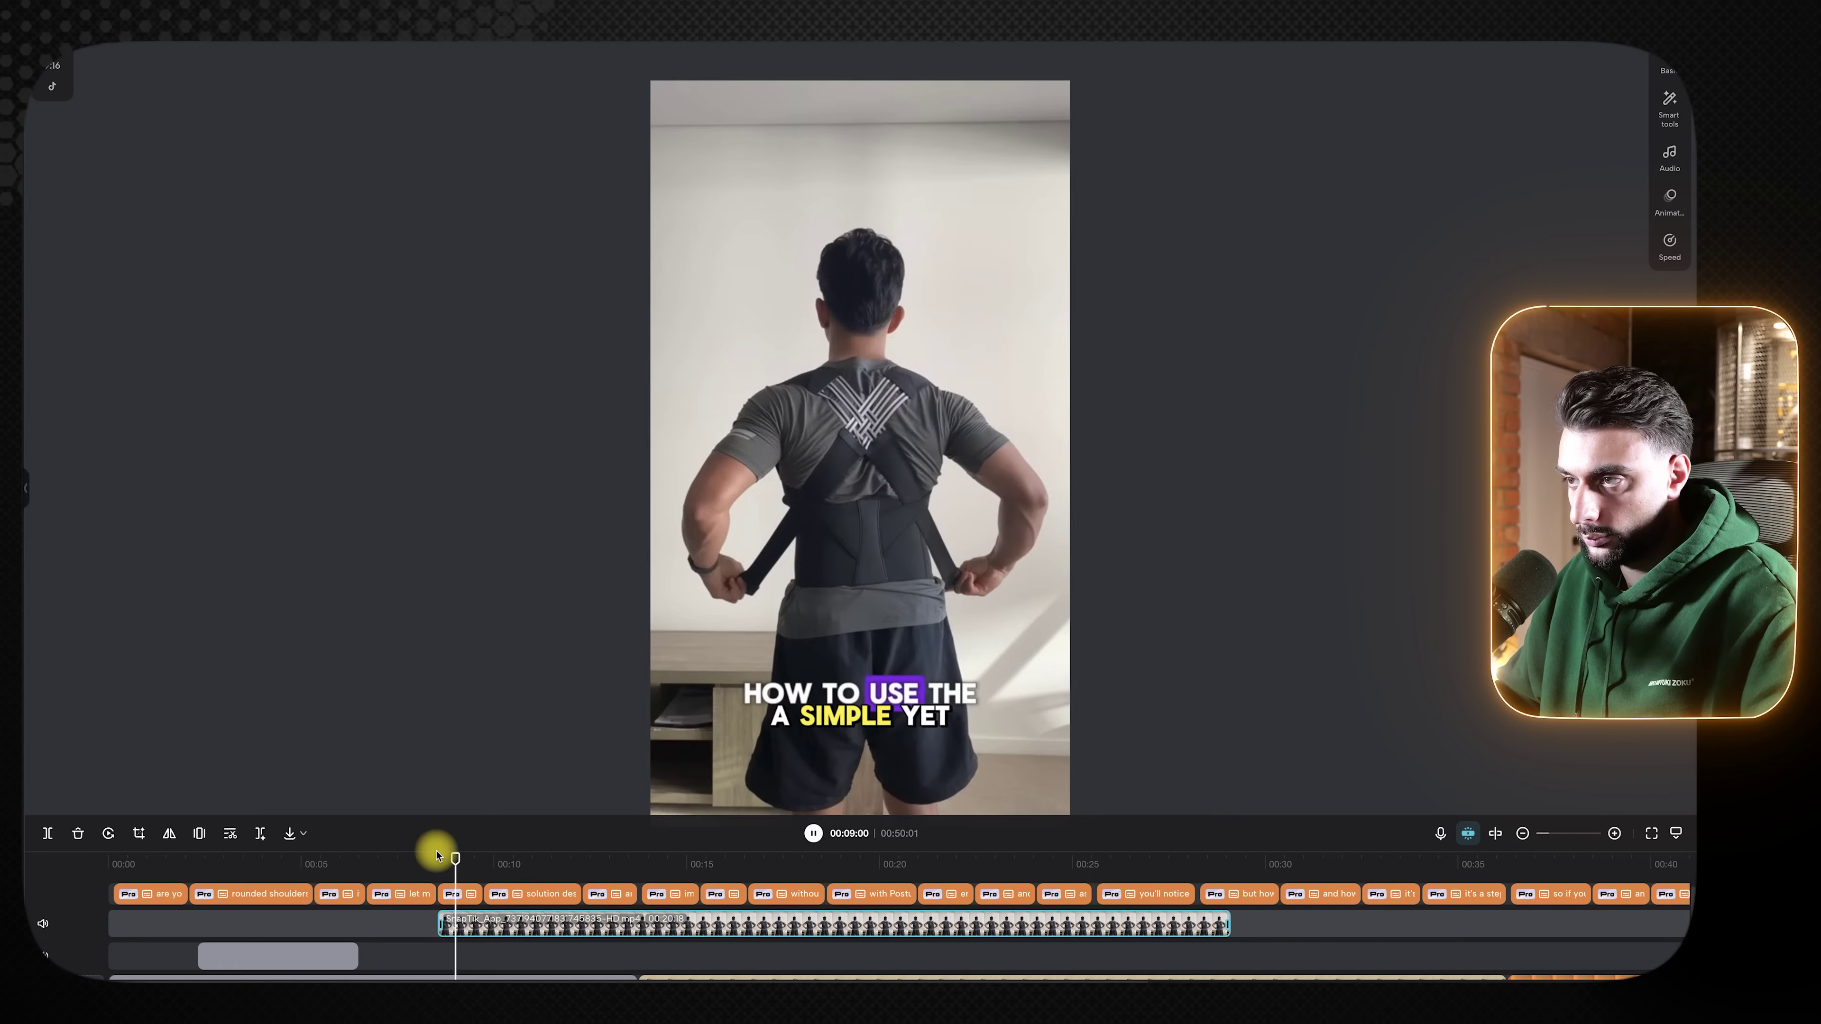
{"action": "left_click", "coordinate": [1682, 152]}
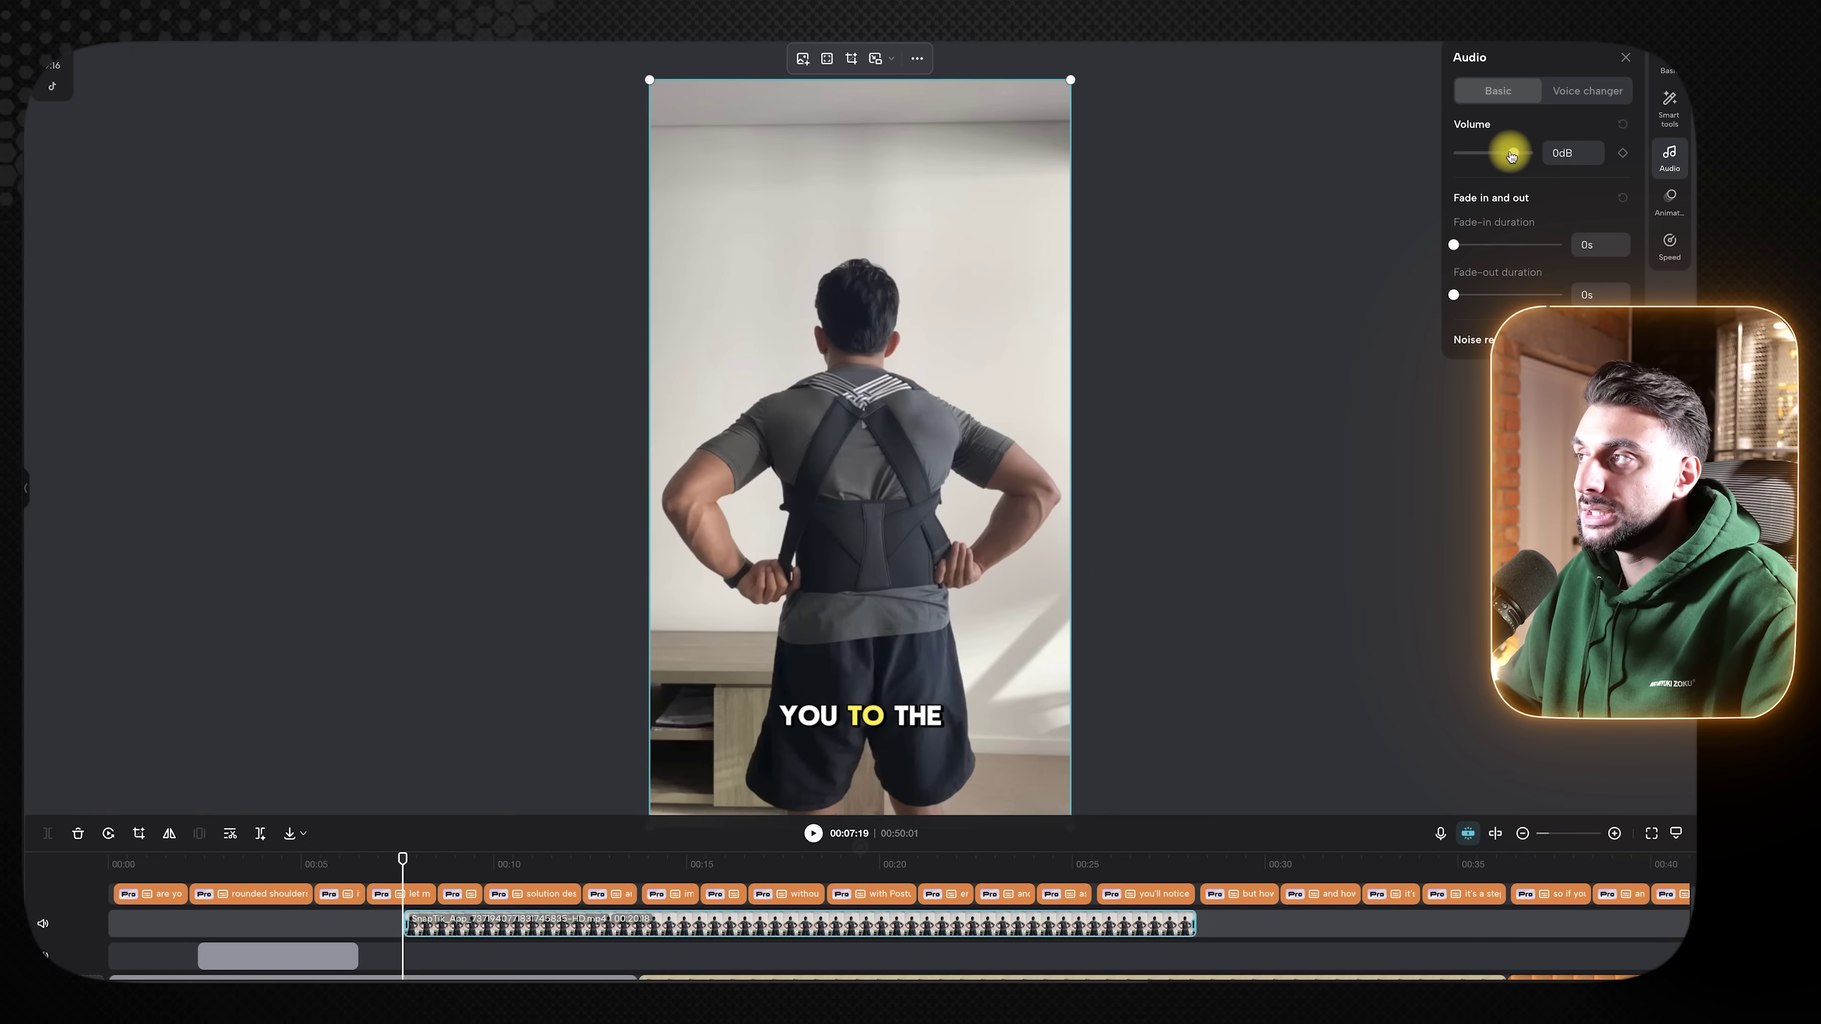
{"action": "mouse_move", "coordinate": [400, 859]}
{"action": "left_mouse_down"}
{"action": "mouse_move", "coordinate": [377, 860]}
{"action": "mouse_move", "coordinate": [528, 864]}
{"action": "mouse_move", "coordinate": [386, 862]}
{"action": "mouse_move", "coordinate": [427, 861]}
{"action": "left_mouse_up"}
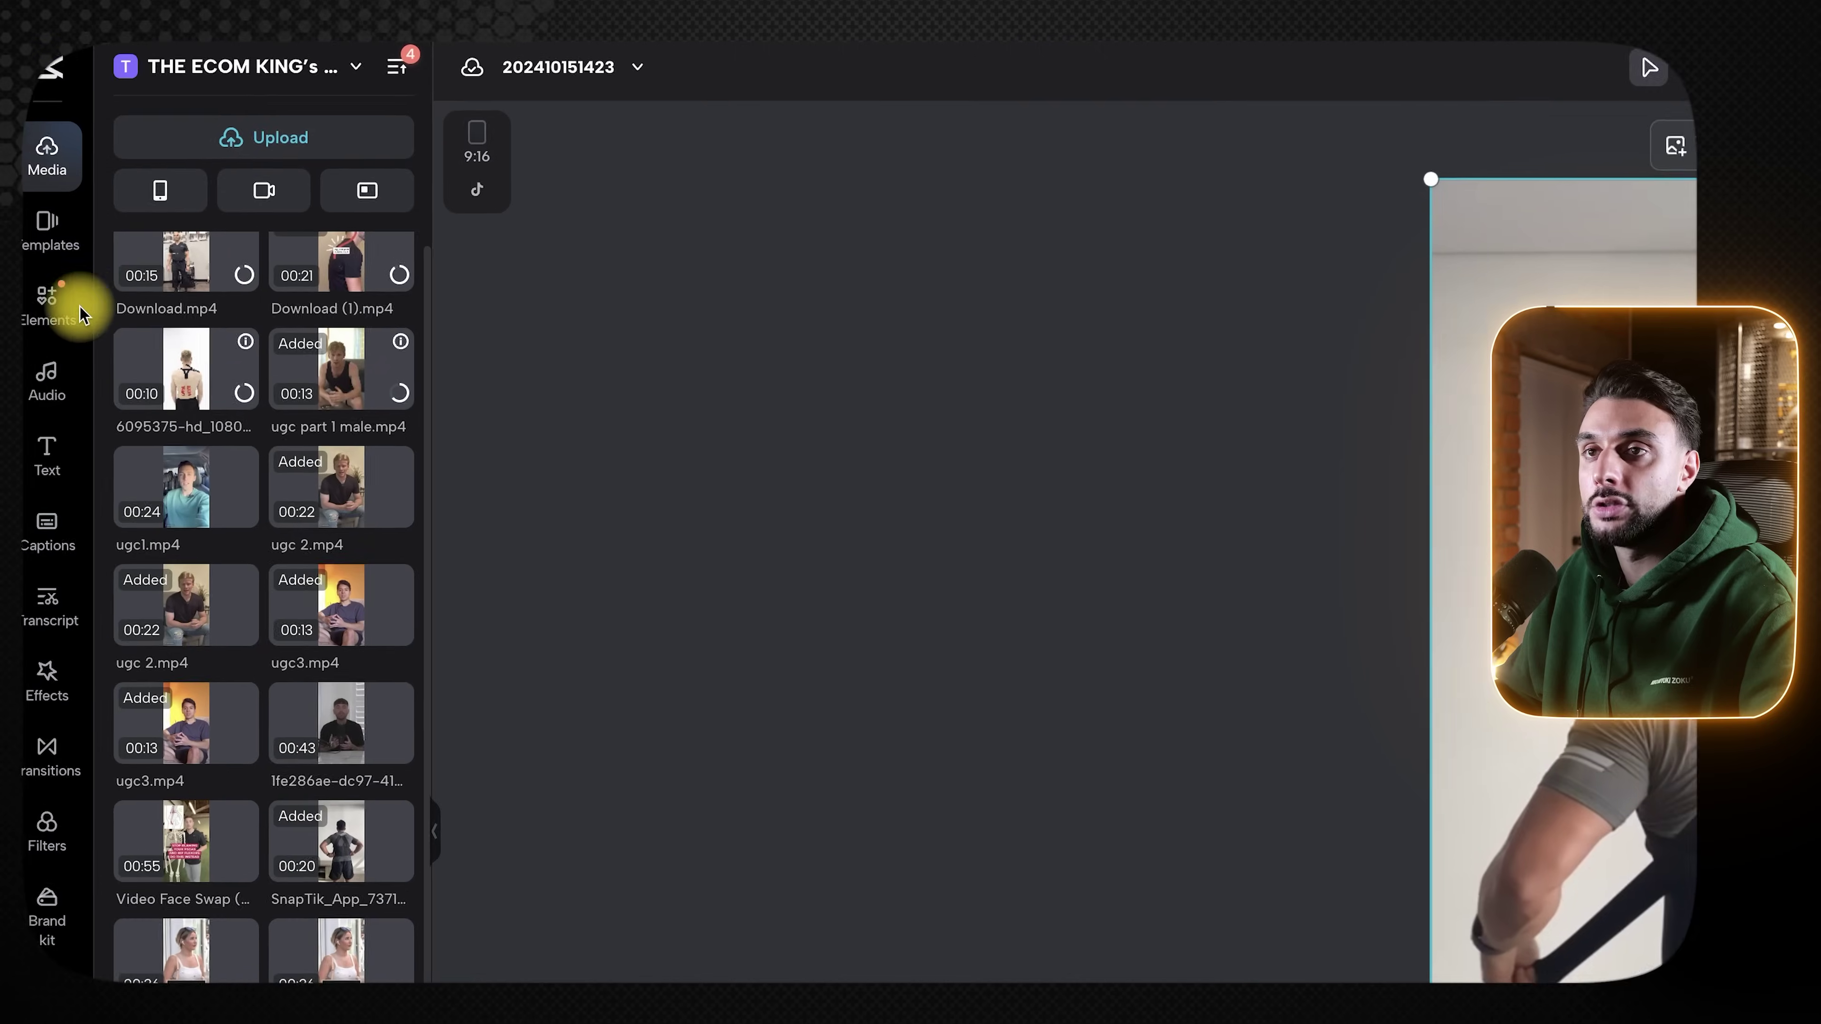
- Search the elements for "square" and add the black rectangle sticker to the timeline above the posture corrector clip at 00:07:24
{"action": "left_click", "coordinate": [71, 313]}
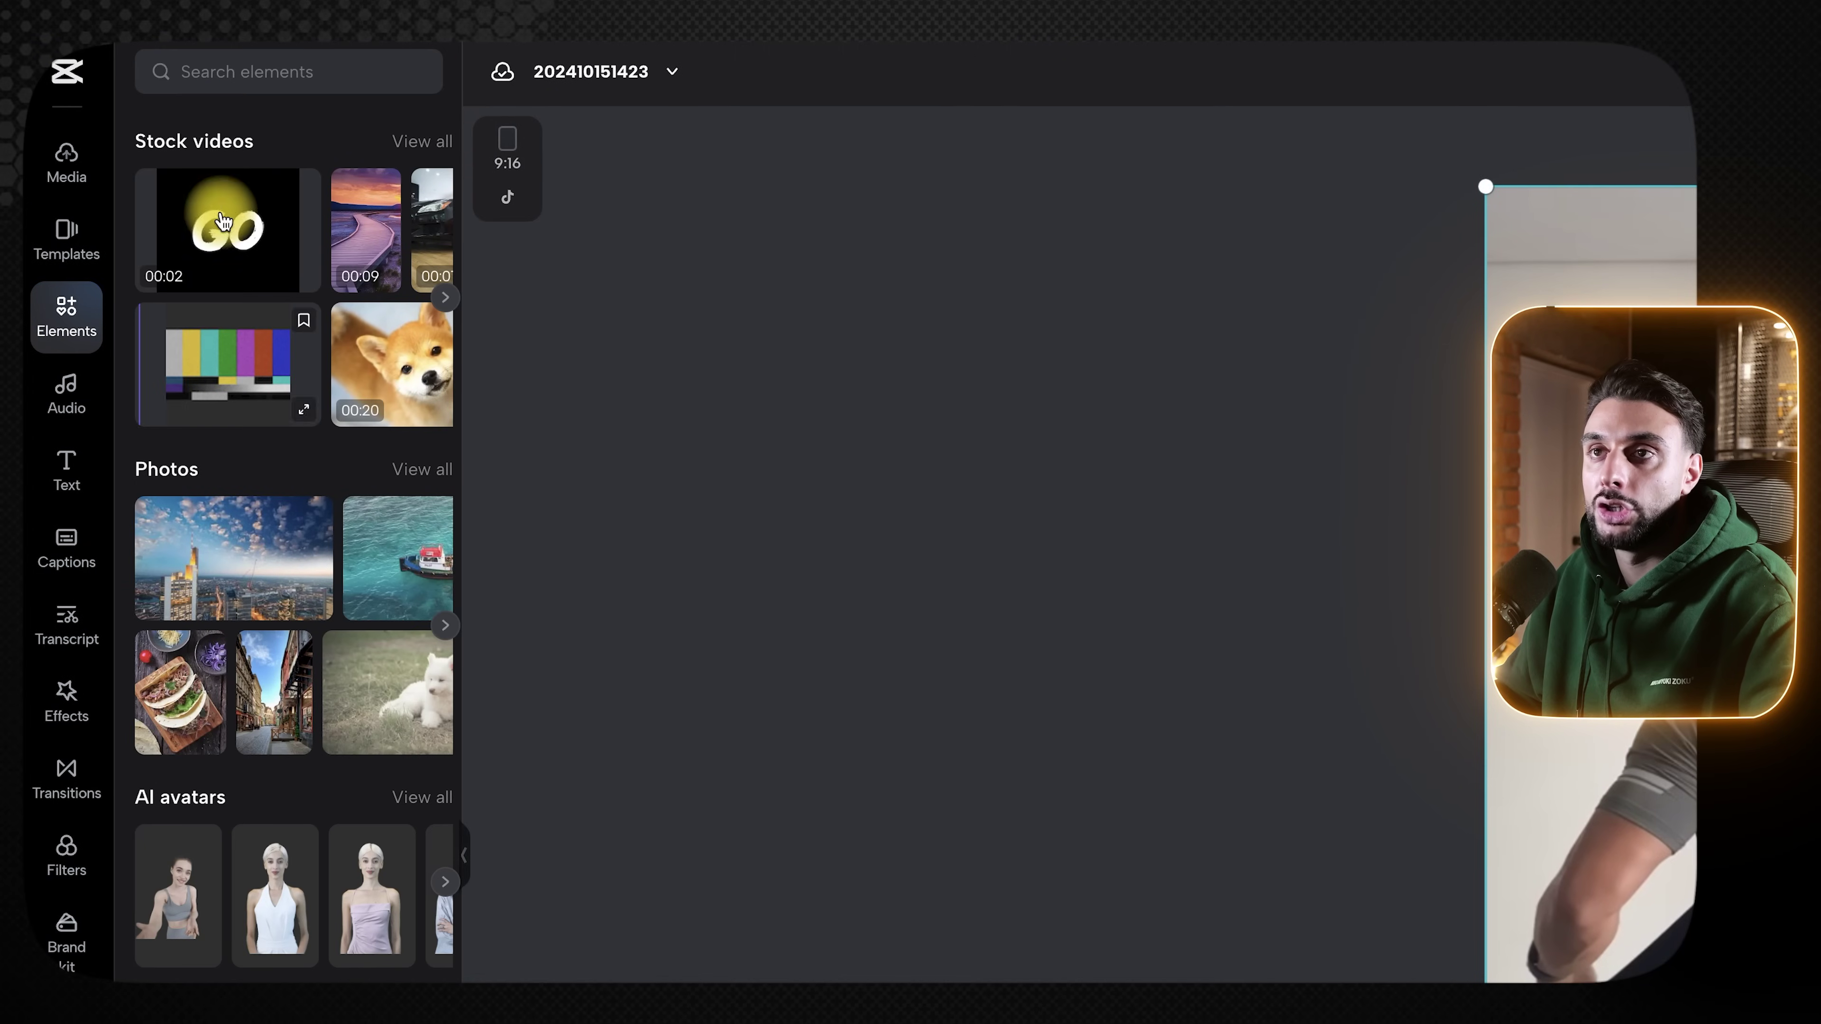
{"action": "left_click", "coordinate": [229, 80]}
{"action": "type", "text": "square"}
{"action": "key", "text": "Return"}
{"action": "scroll", "coordinate": [256, 709], "scroll_direction": "right", "scroll_amount": 5}
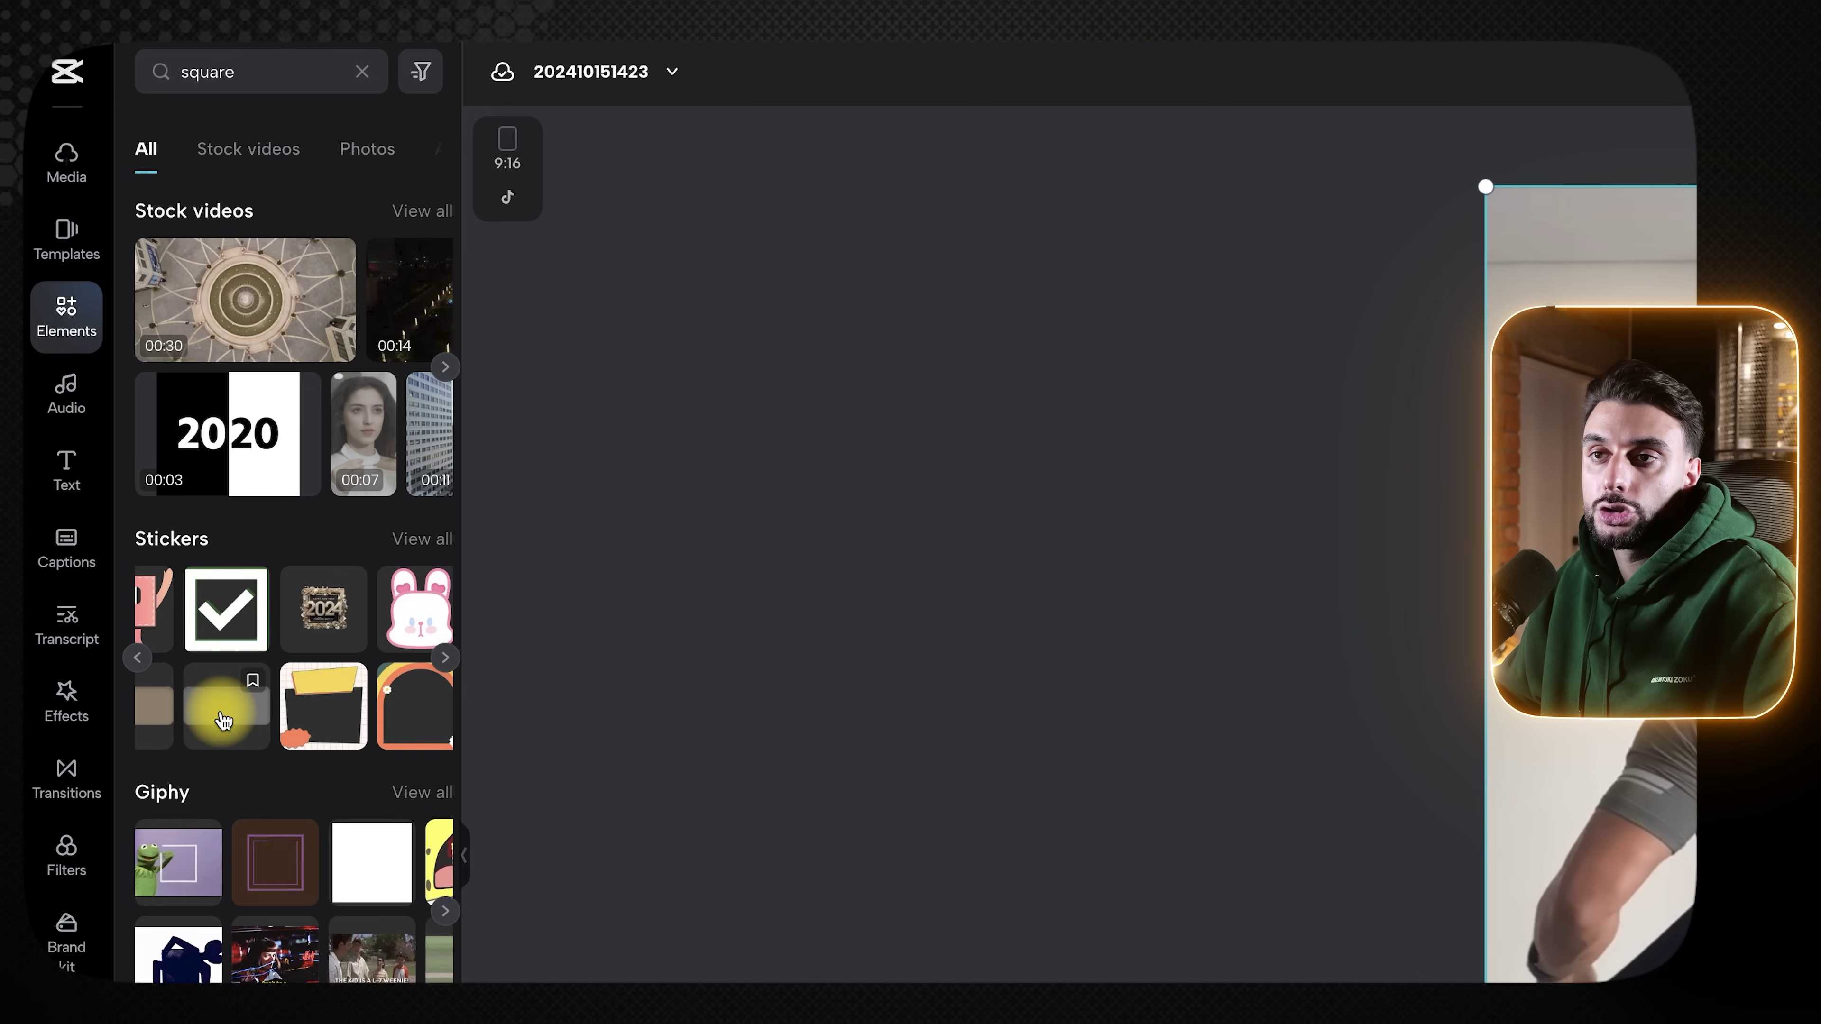
{"action": "left_click_drag", "start_coordinate": [231, 717], "coordinate": [390, 952]}
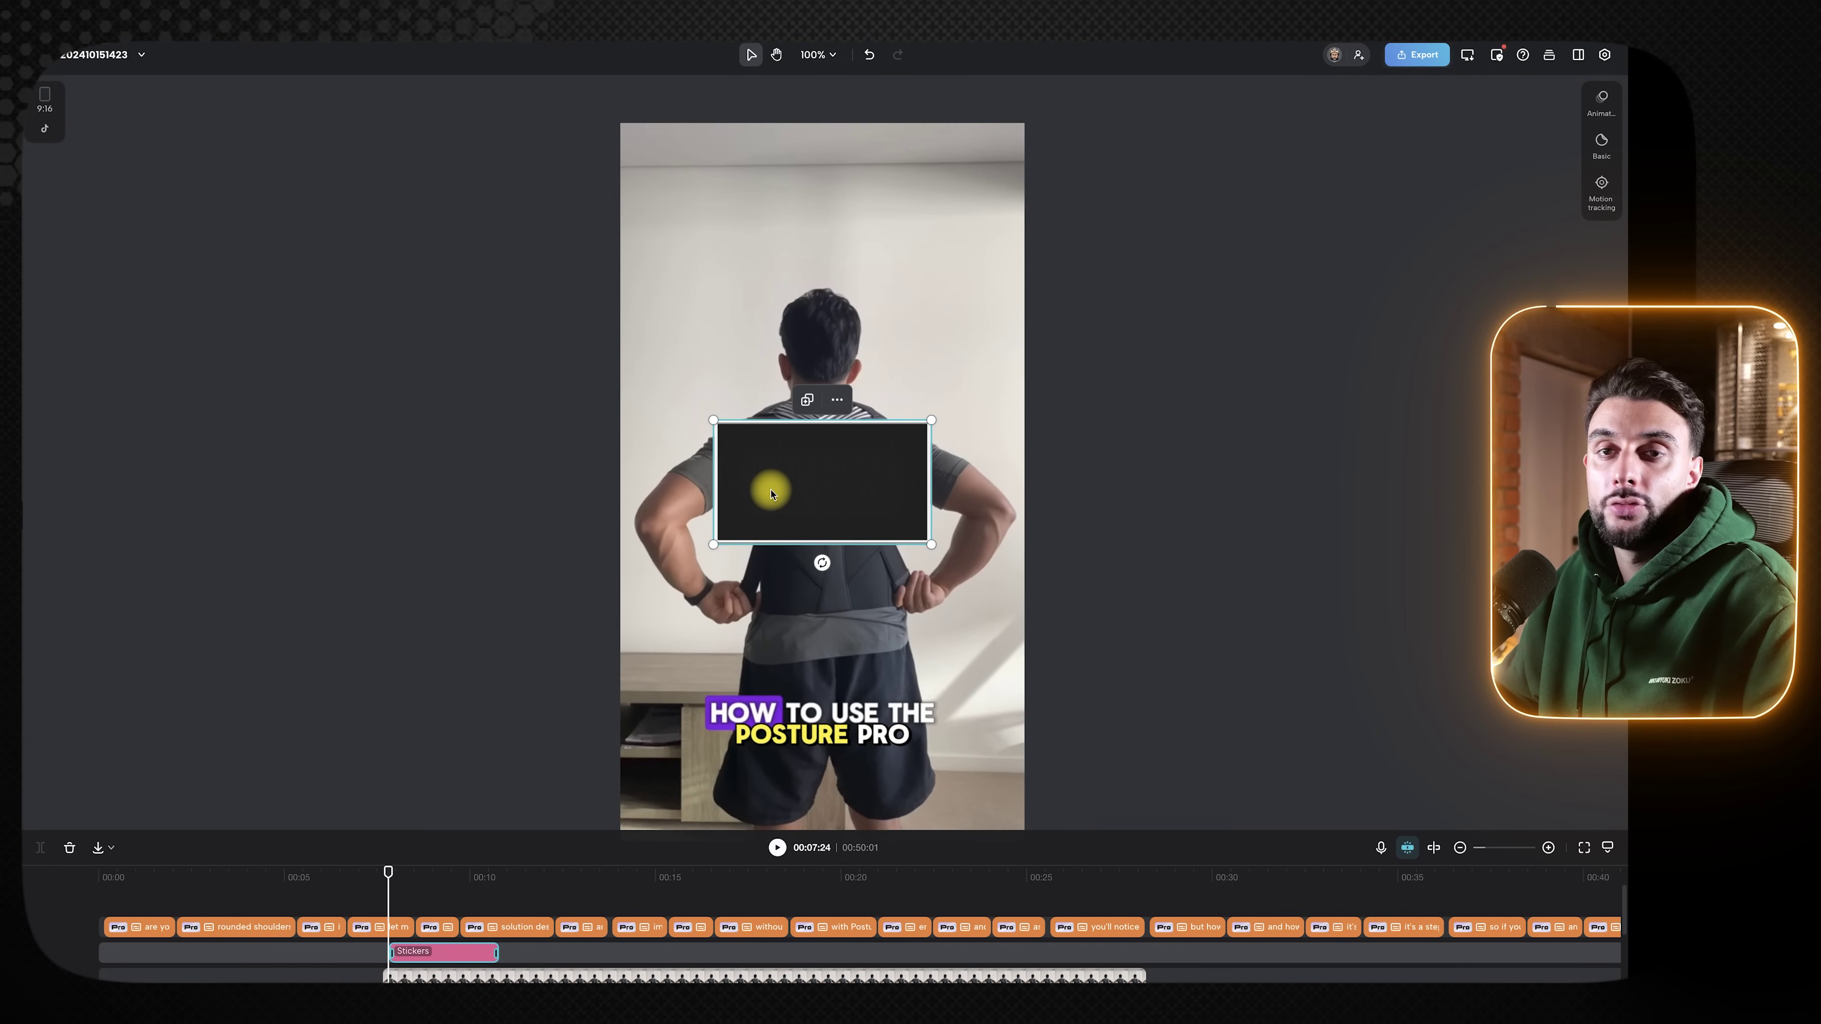
- Move the black rectangle over the clip's burned-in captions, centred horizontally, and enlarge it to 62% scale
{"action": "left_click_drag", "start_coordinate": [781, 506], "coordinate": [737, 765]}
{"action": "left_click_drag", "start_coordinate": [886, 677], "coordinate": [949, 642]}
{"action": "mouse_move", "coordinate": [793, 693]}
{"action": "left_mouse_down"}
{"action": "mouse_move", "coordinate": [772, 769]}
{"action": "mouse_move", "coordinate": [679, 757]}
{"action": "mouse_move", "coordinate": [903, 699]}
{"action": "mouse_move", "coordinate": [797, 697]}
{"action": "left_mouse_up"}
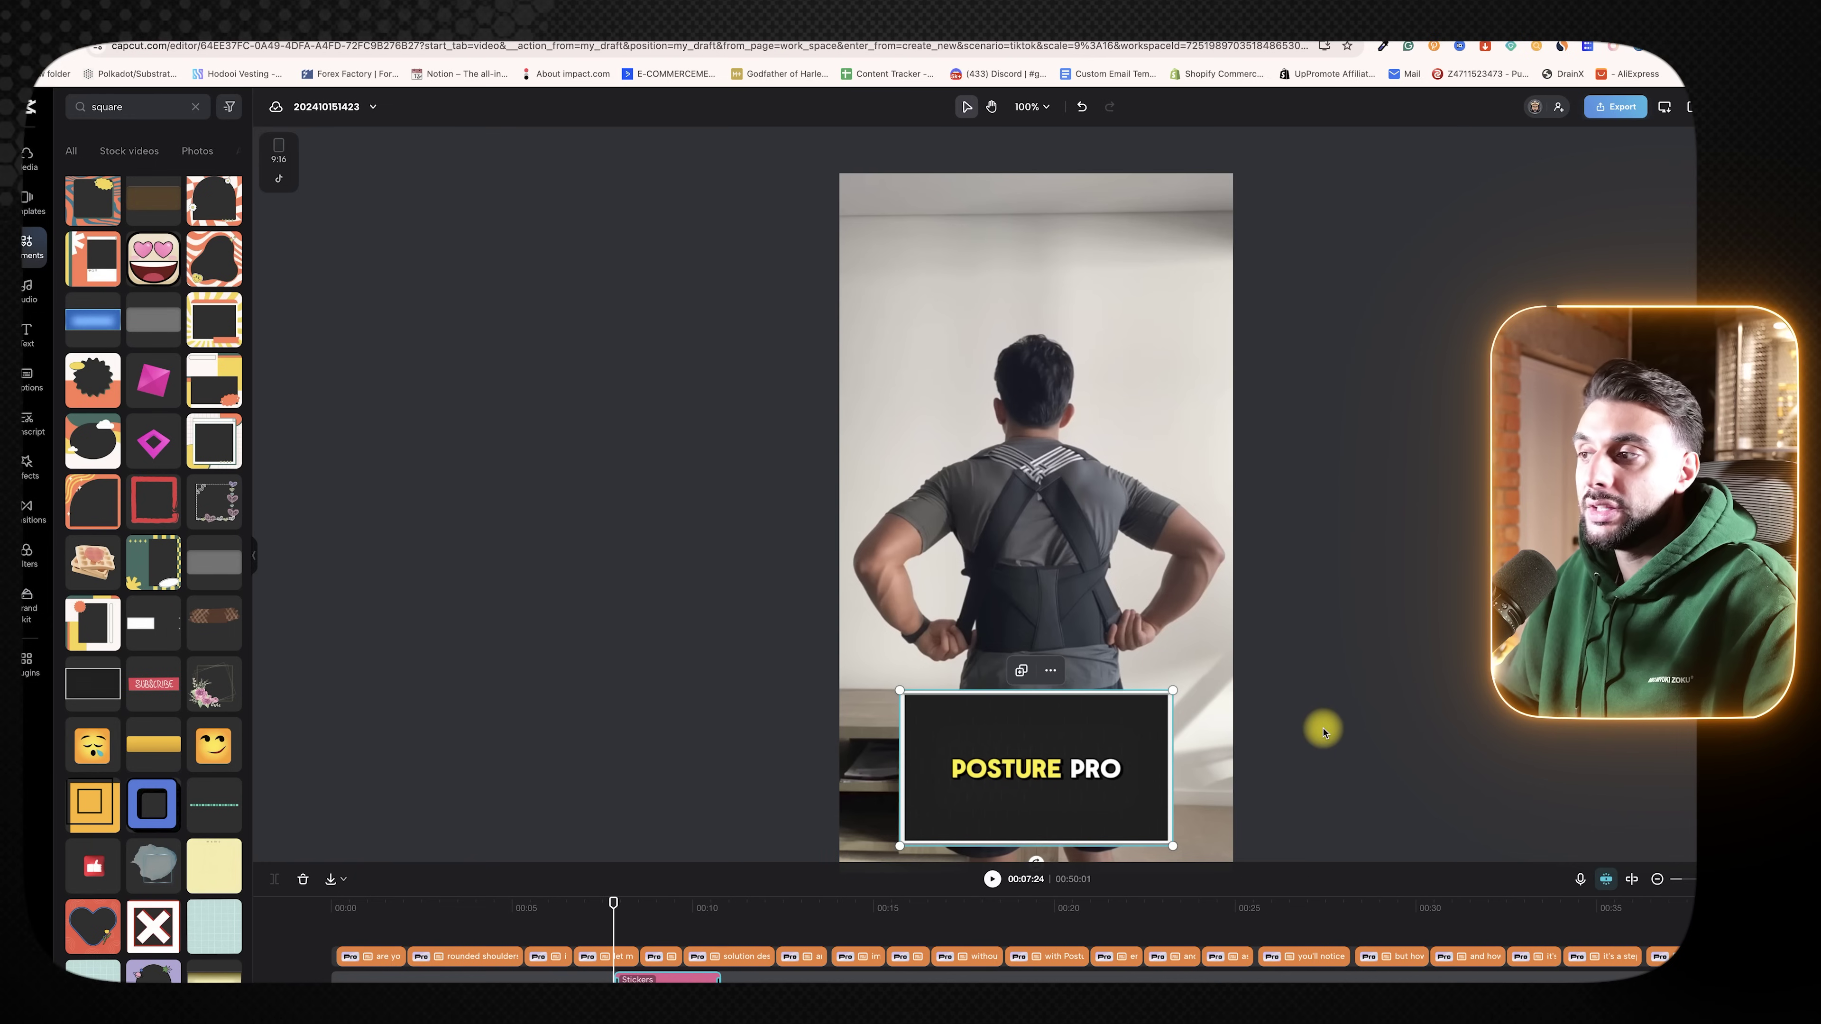
{"action": "left_click", "coordinate": [1049, 734]}
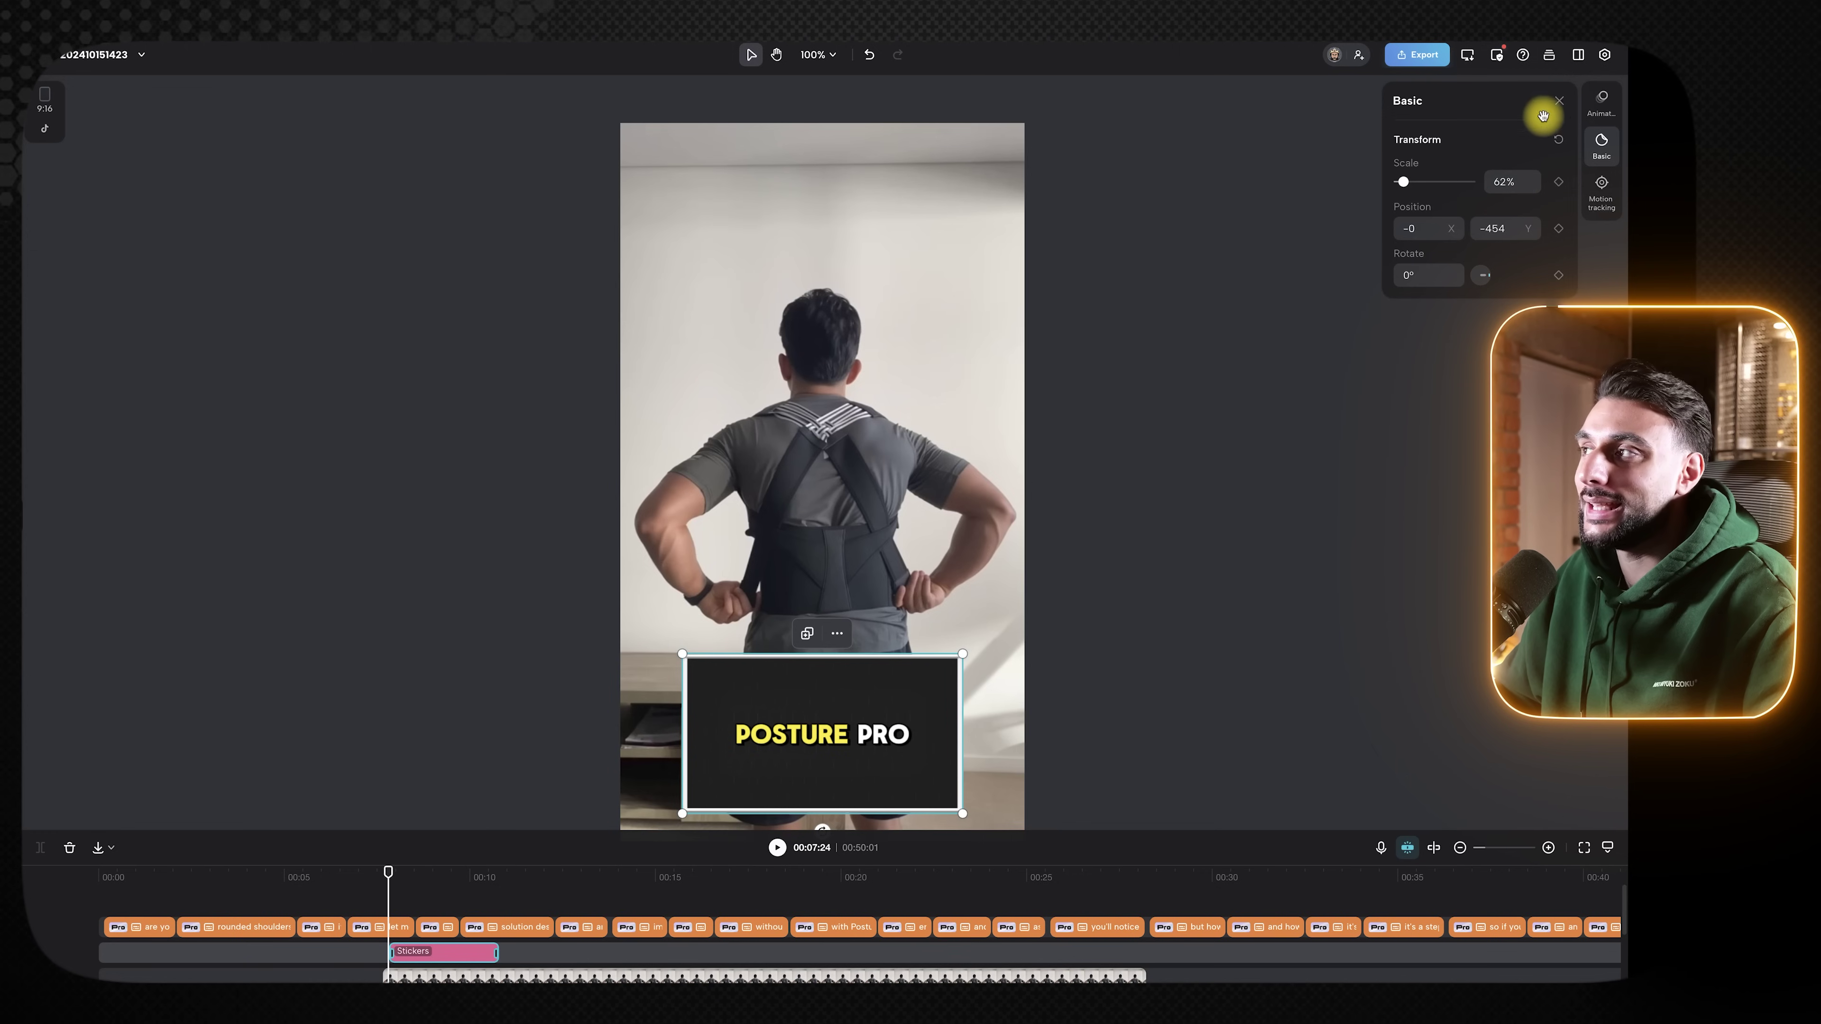
{"action": "left_click", "coordinate": [1558, 105]}
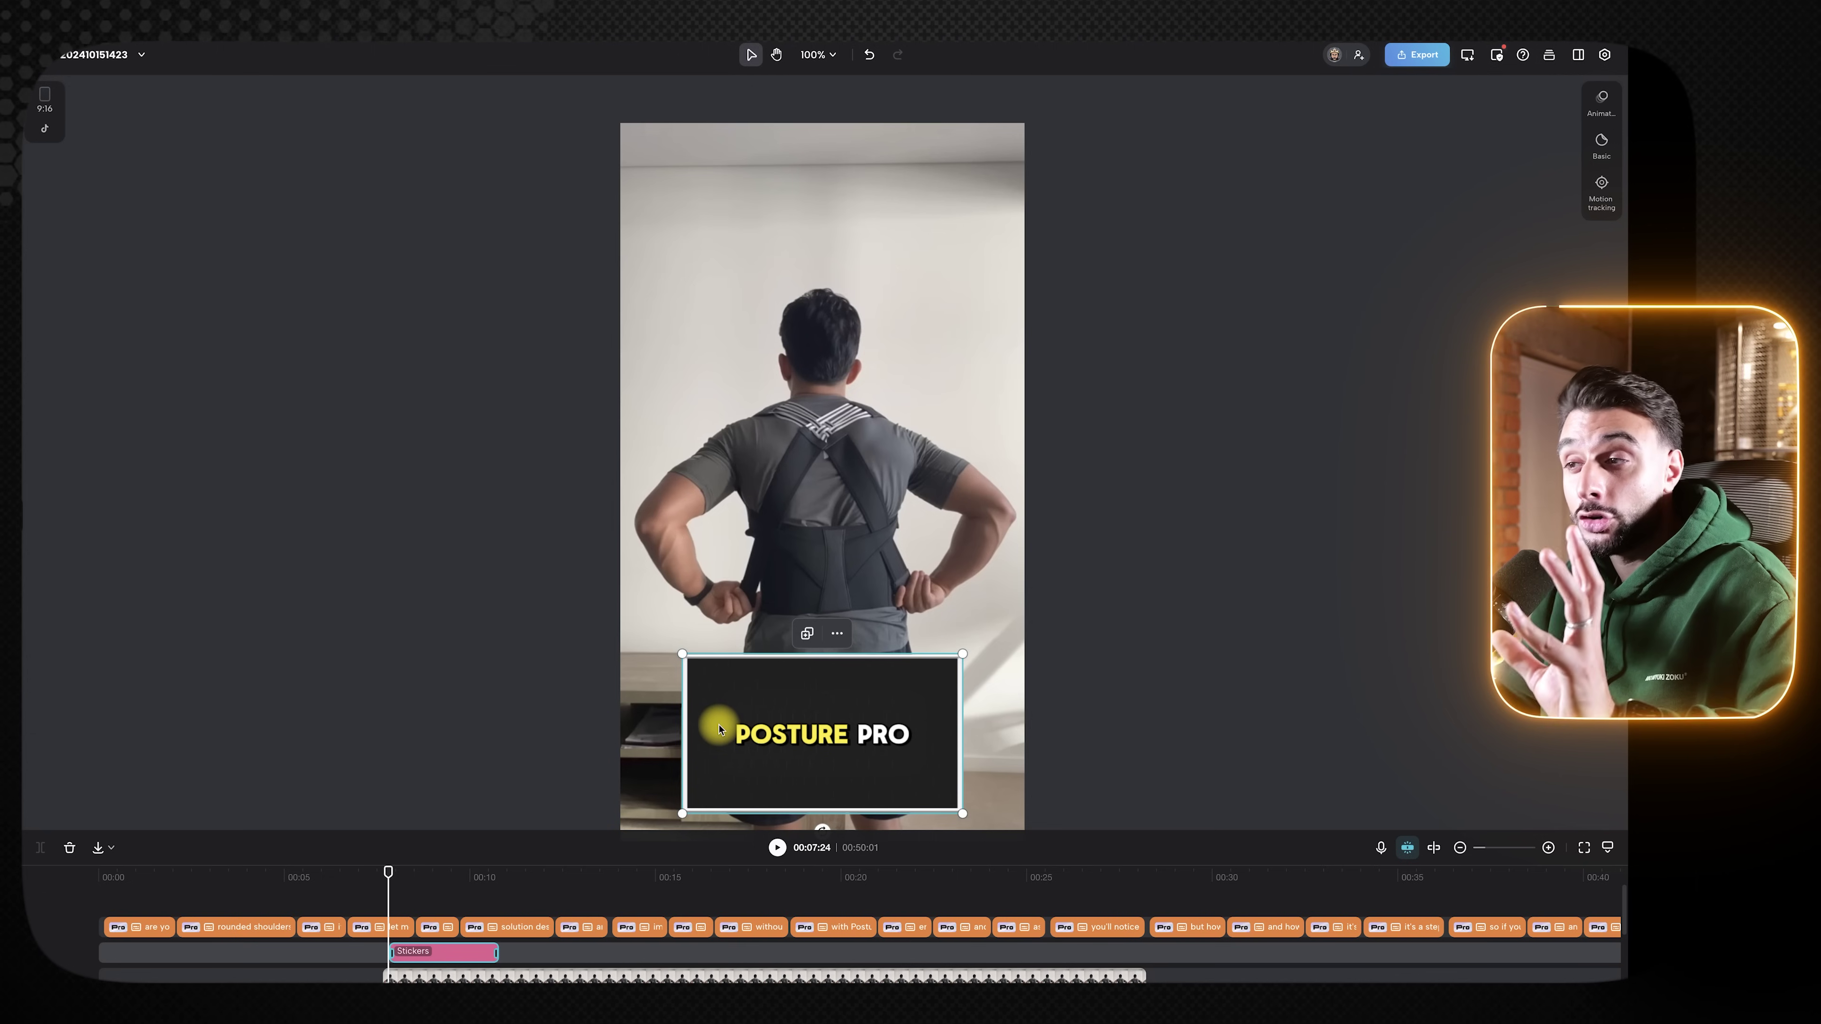
{"action": "mouse_move", "coordinate": [719, 728]}
{"action": "left_mouse_down"}
{"action": "mouse_move", "coordinate": [711, 789]}
{"action": "mouse_move", "coordinate": [712, 687]}
{"action": "mouse_move", "coordinate": [712, 719]}
{"action": "mouse_move", "coordinate": [721, 707]}
{"action": "left_mouse_up"}
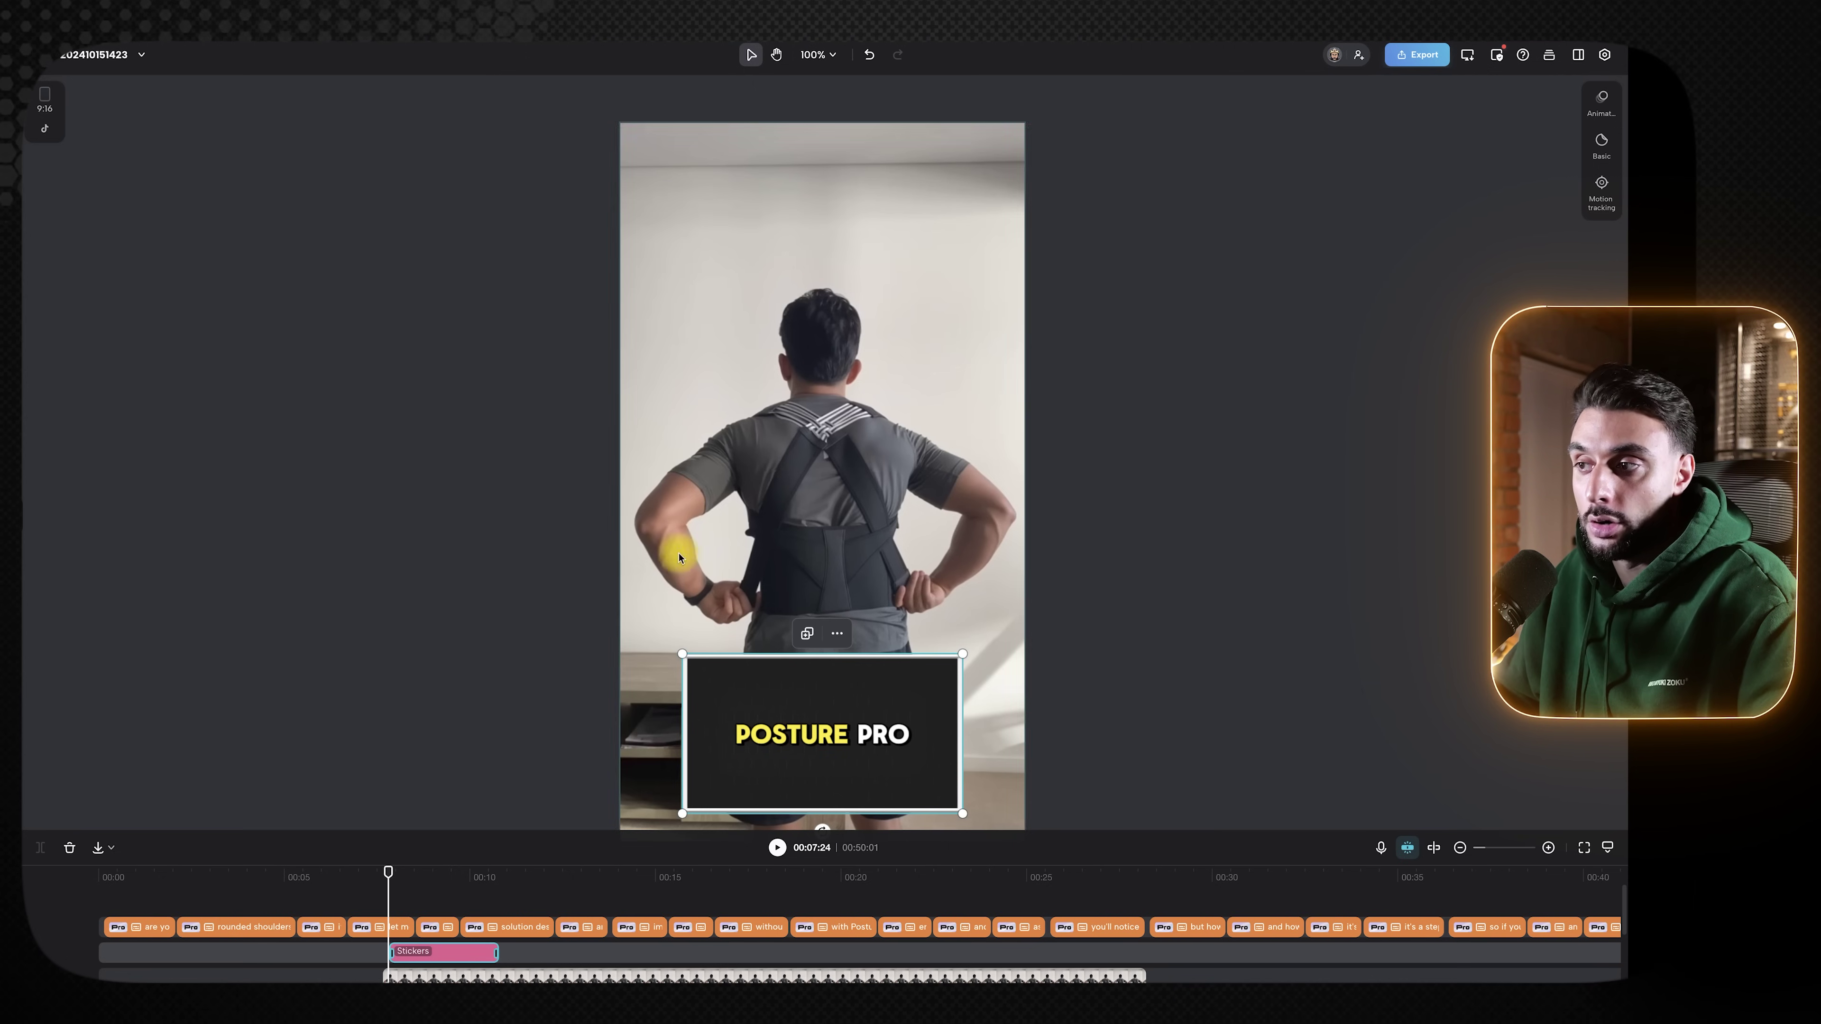
- Play the posture corrector section to check how well the black rectangle covers the burned-in captions
{"action": "key", "text": "space"}
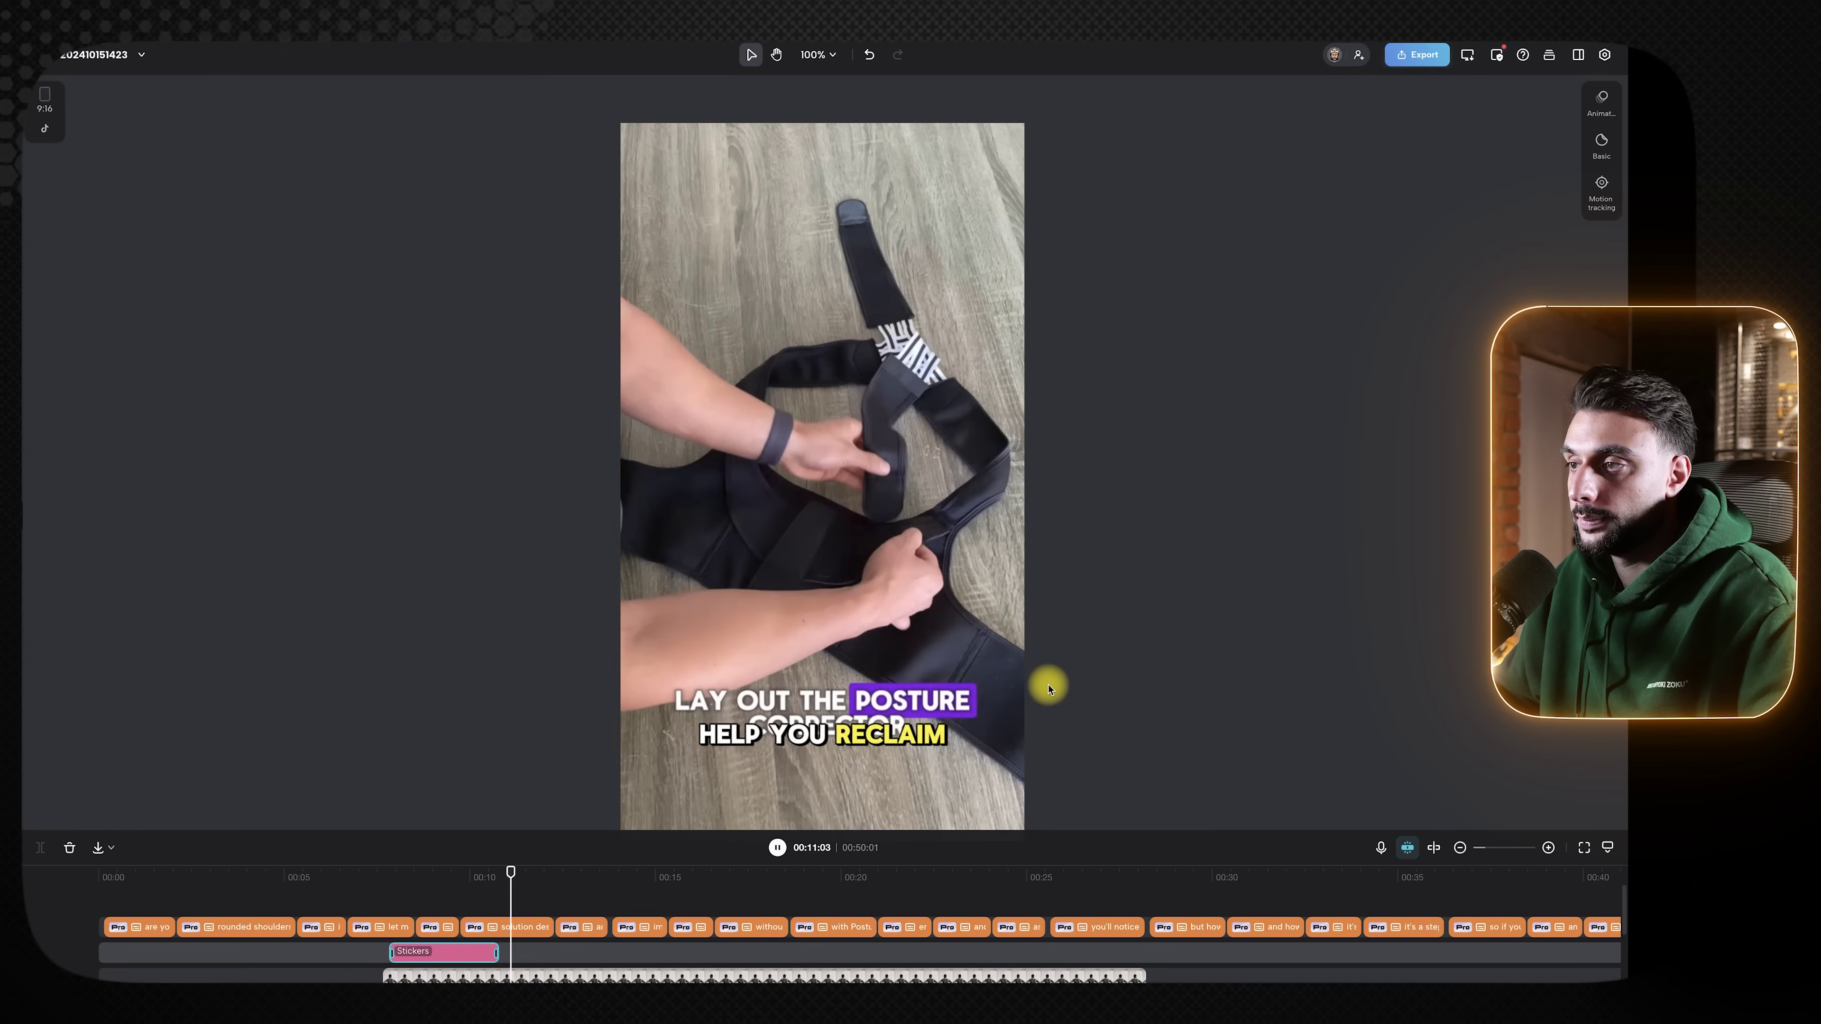
{"action": "key", "text": "space"}
{"action": "left_click_drag", "start_coordinate": [504, 867], "coordinate": [424, 869]}
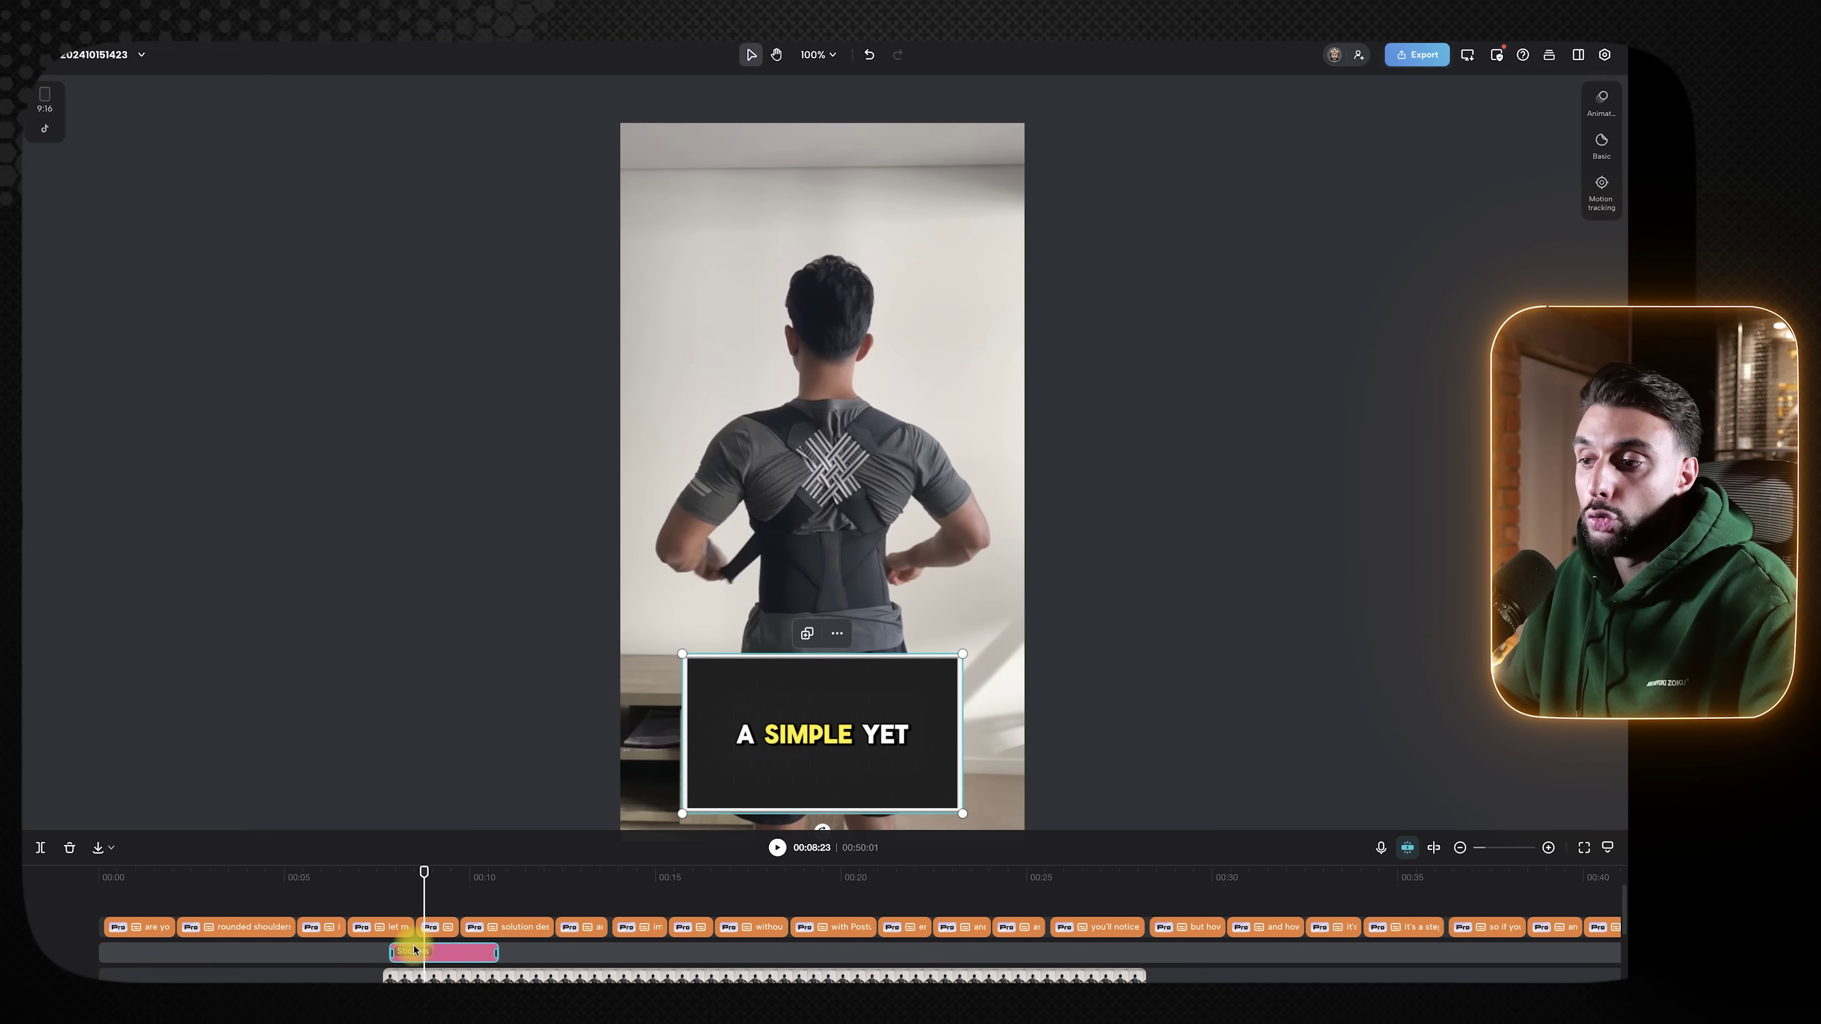
- Enlarge the posture corrector clip beyond the frame edges and recentre the man in the frame
{"action": "left_click", "coordinate": [406, 975]}
{"action": "left_click_drag", "start_coordinate": [1024, 122], "coordinate": [1202, 114]}
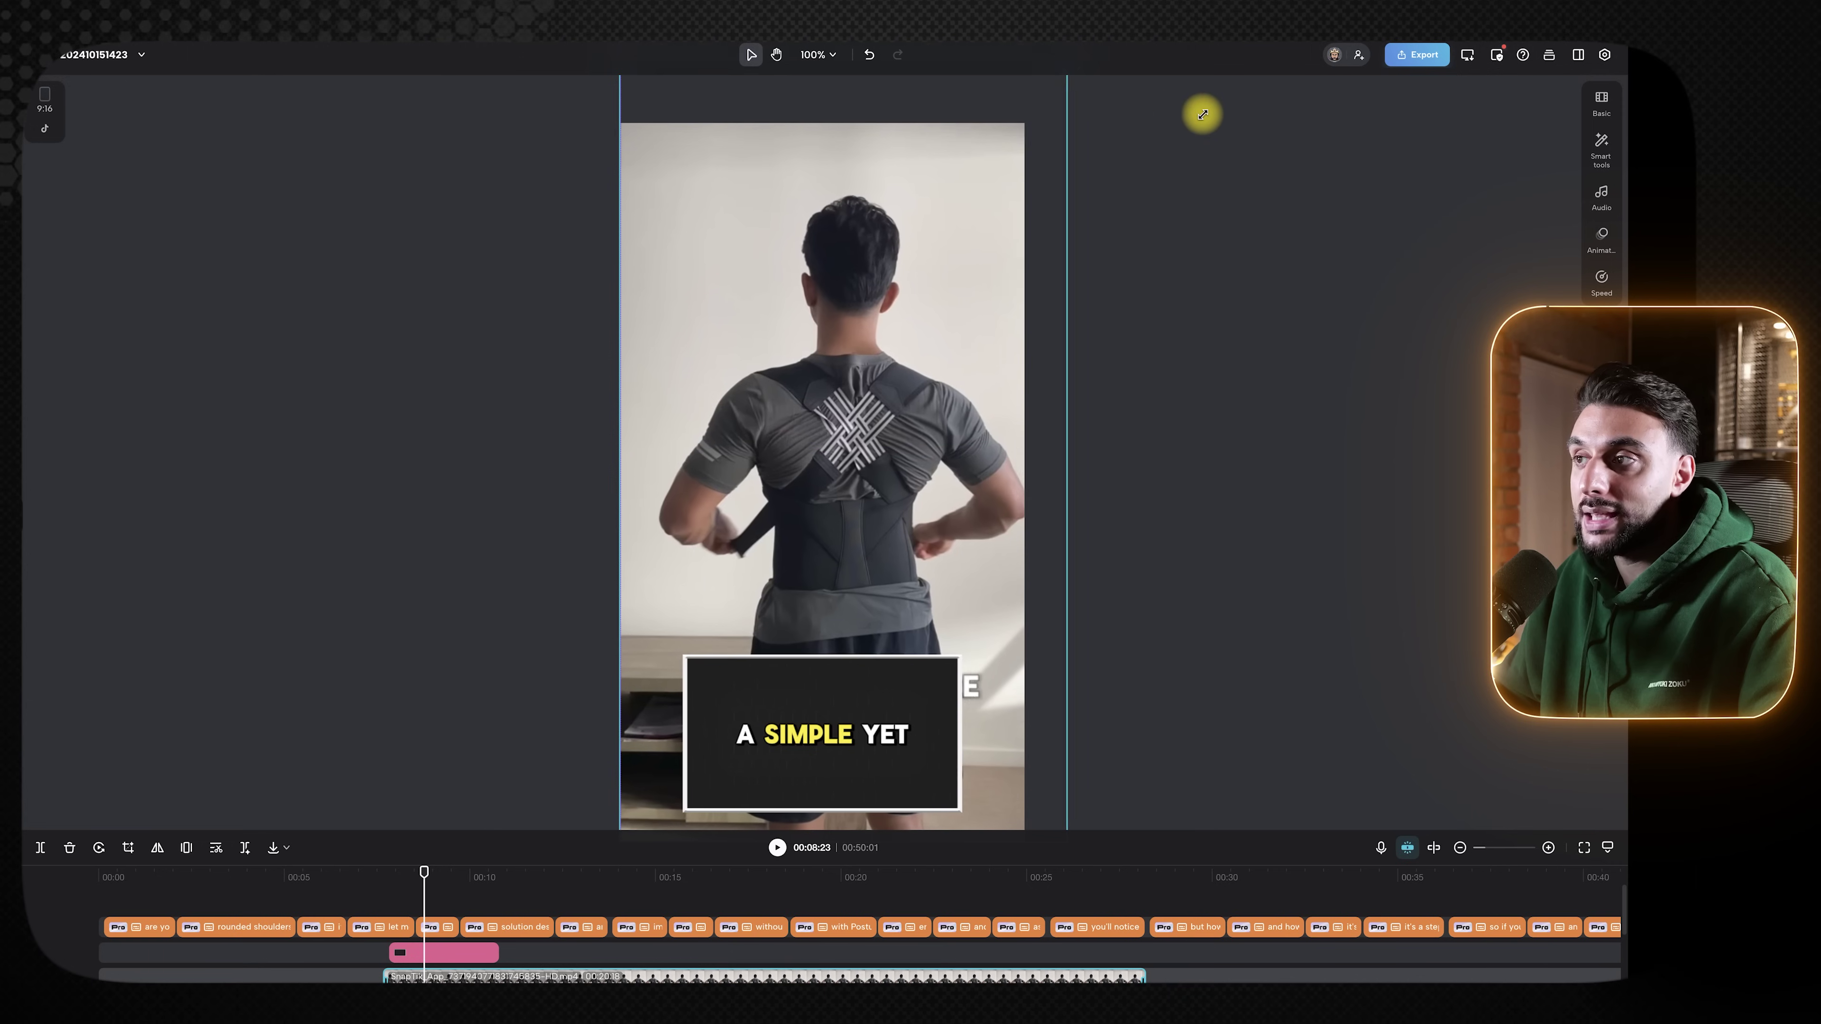
{"action": "mouse_move", "coordinate": [939, 273]}
{"action": "left_mouse_down"}
{"action": "mouse_move", "coordinate": [893, 276]}
{"action": "mouse_move", "coordinate": [910, 277]}
{"action": "left_mouse_up"}
{"action": "left_click", "coordinate": [1154, 387]}
- Enlarge the black rectangle to span the full frame width and centre it behind the ad's captions
{"action": "left_click", "coordinate": [835, 654]}
{"action": "left_click_drag", "start_coordinate": [751, 577], "coordinate": [748, 678]}
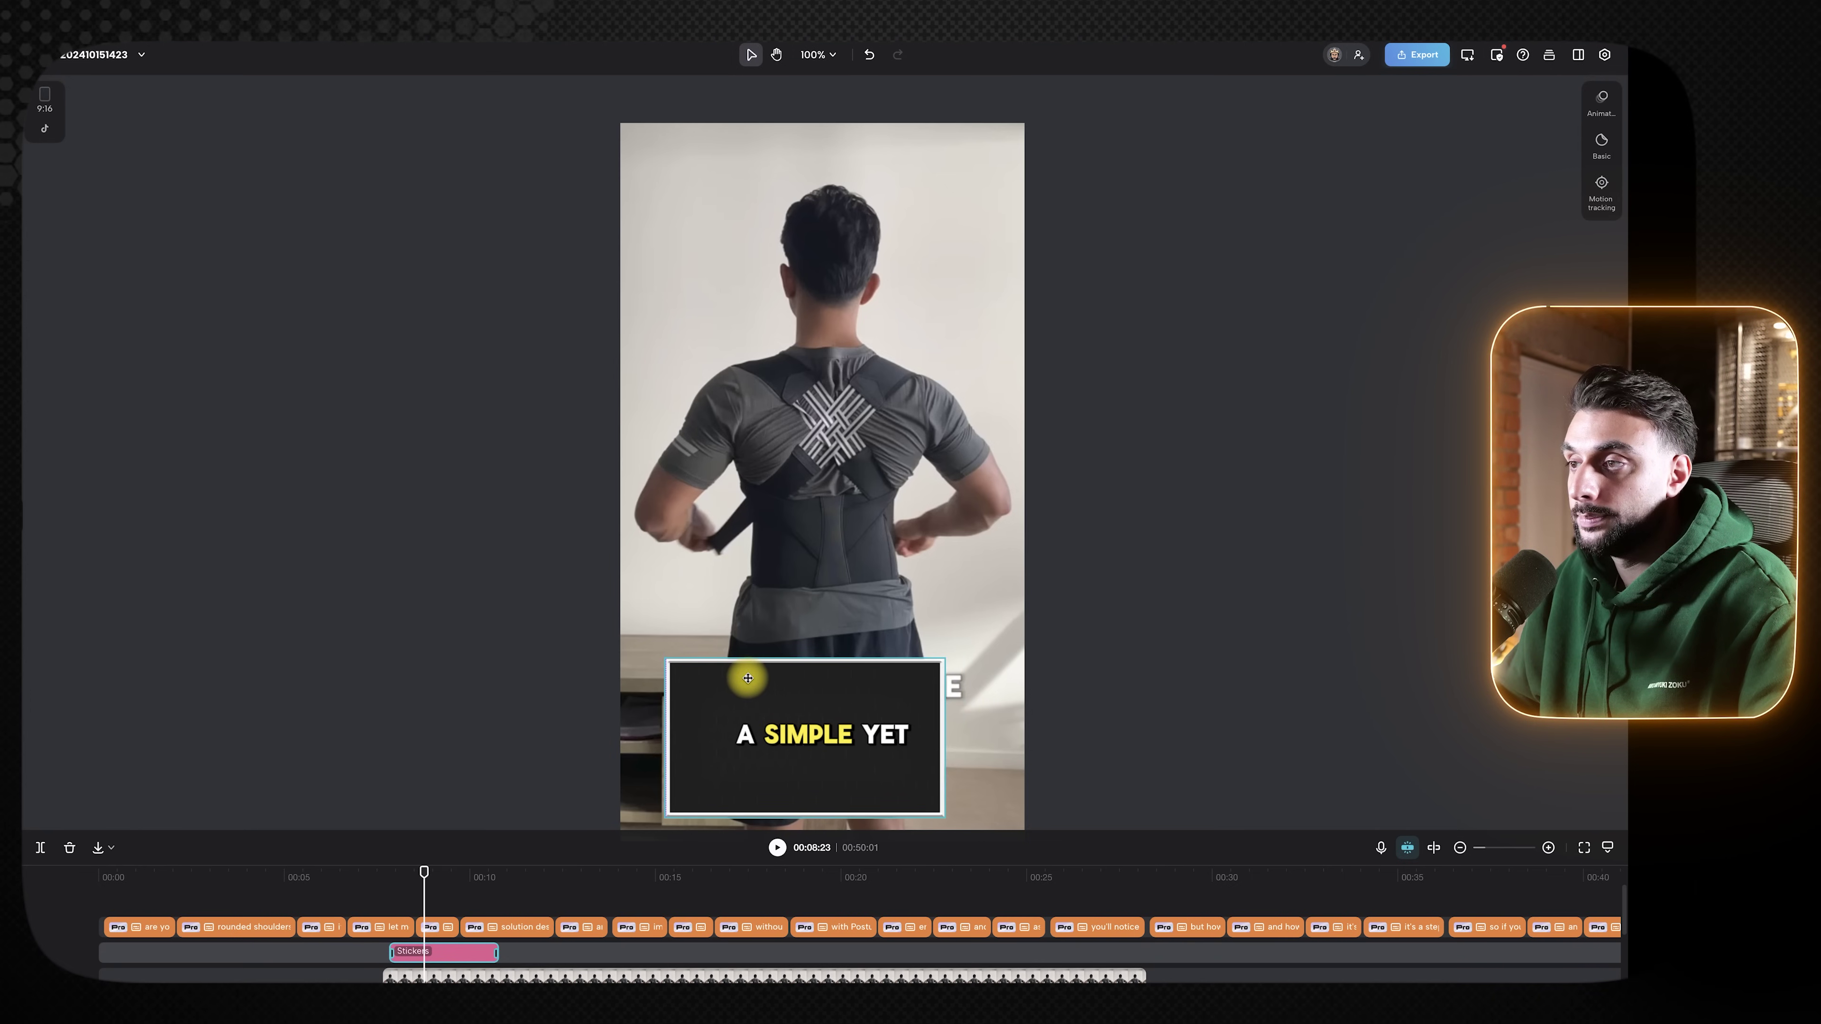
{"action": "left_click_drag", "start_coordinate": [943, 658], "coordinate": [1126, 655]}
{"action": "left_click_drag", "start_coordinate": [947, 714], "coordinate": [912, 752]}
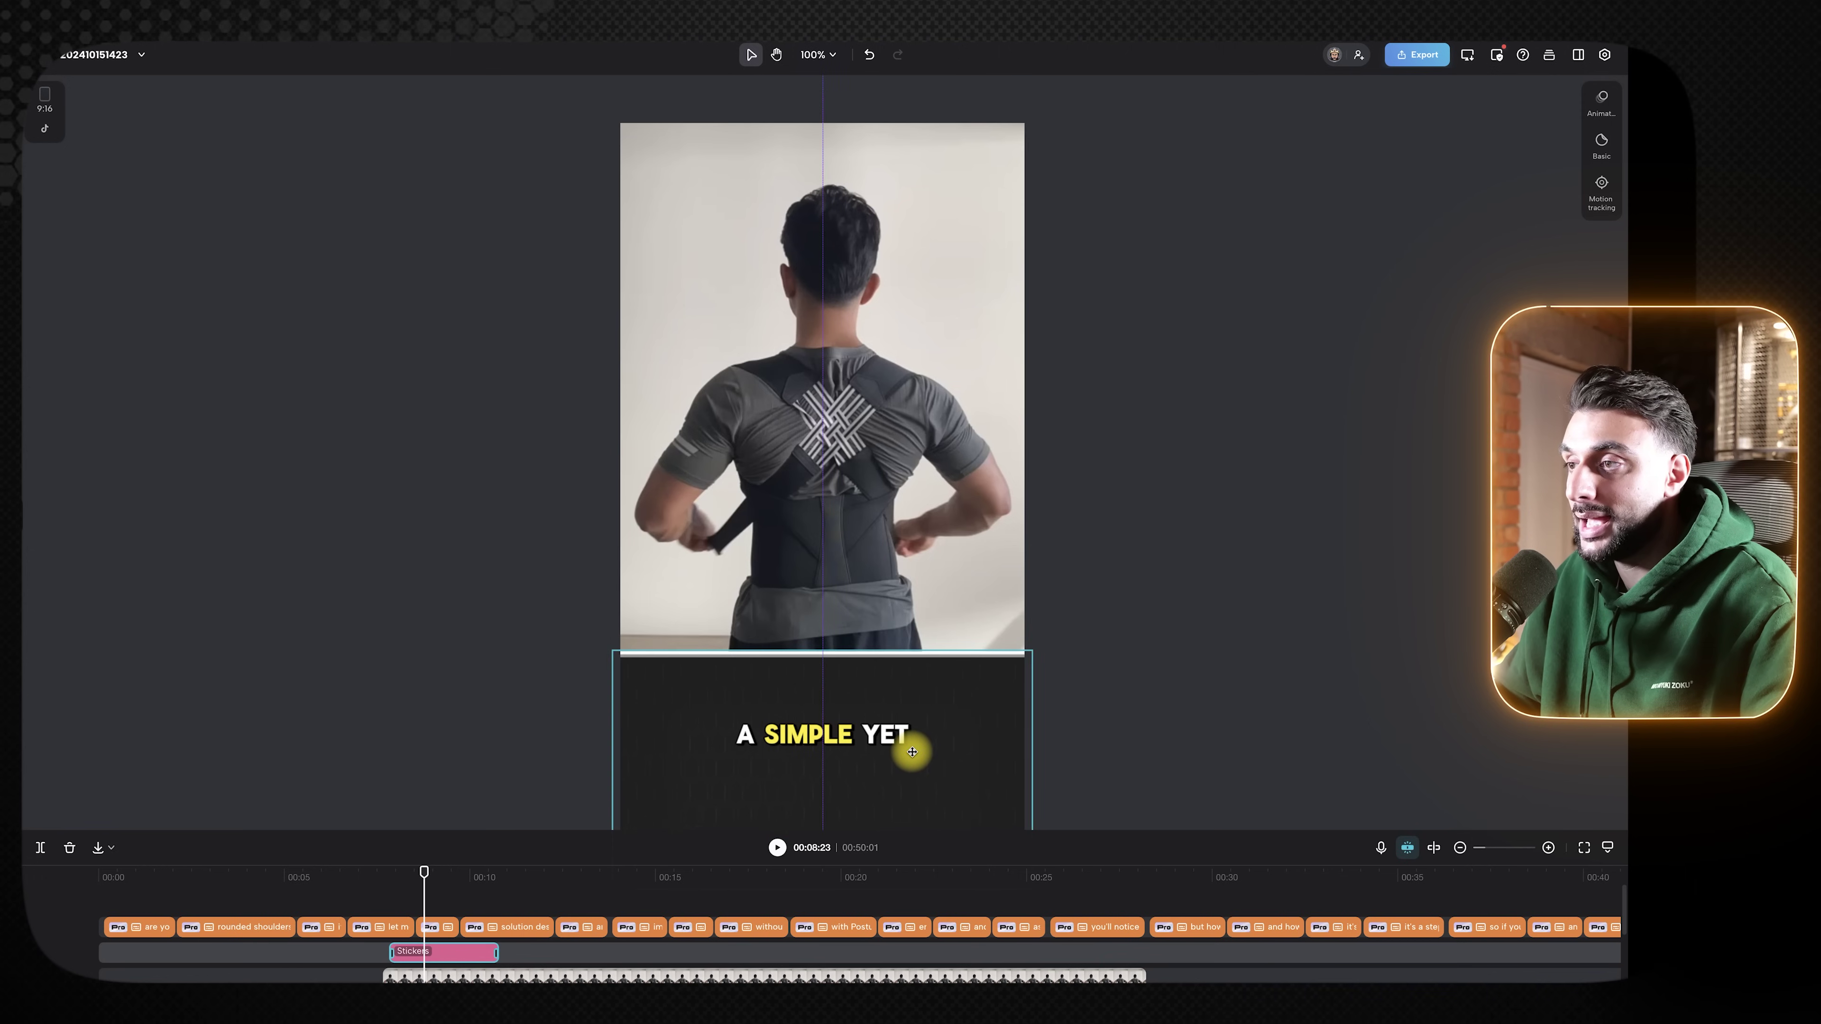
{"action": "left_click", "coordinate": [1212, 719]}
- Nudge the posture corrector clip slightly to centre the man, and shift the black rectangle slightly down behind the ad's captions
{"action": "left_click", "coordinate": [798, 378]}
{"action": "left_click_drag", "start_coordinate": [798, 377], "coordinate": [807, 412]}
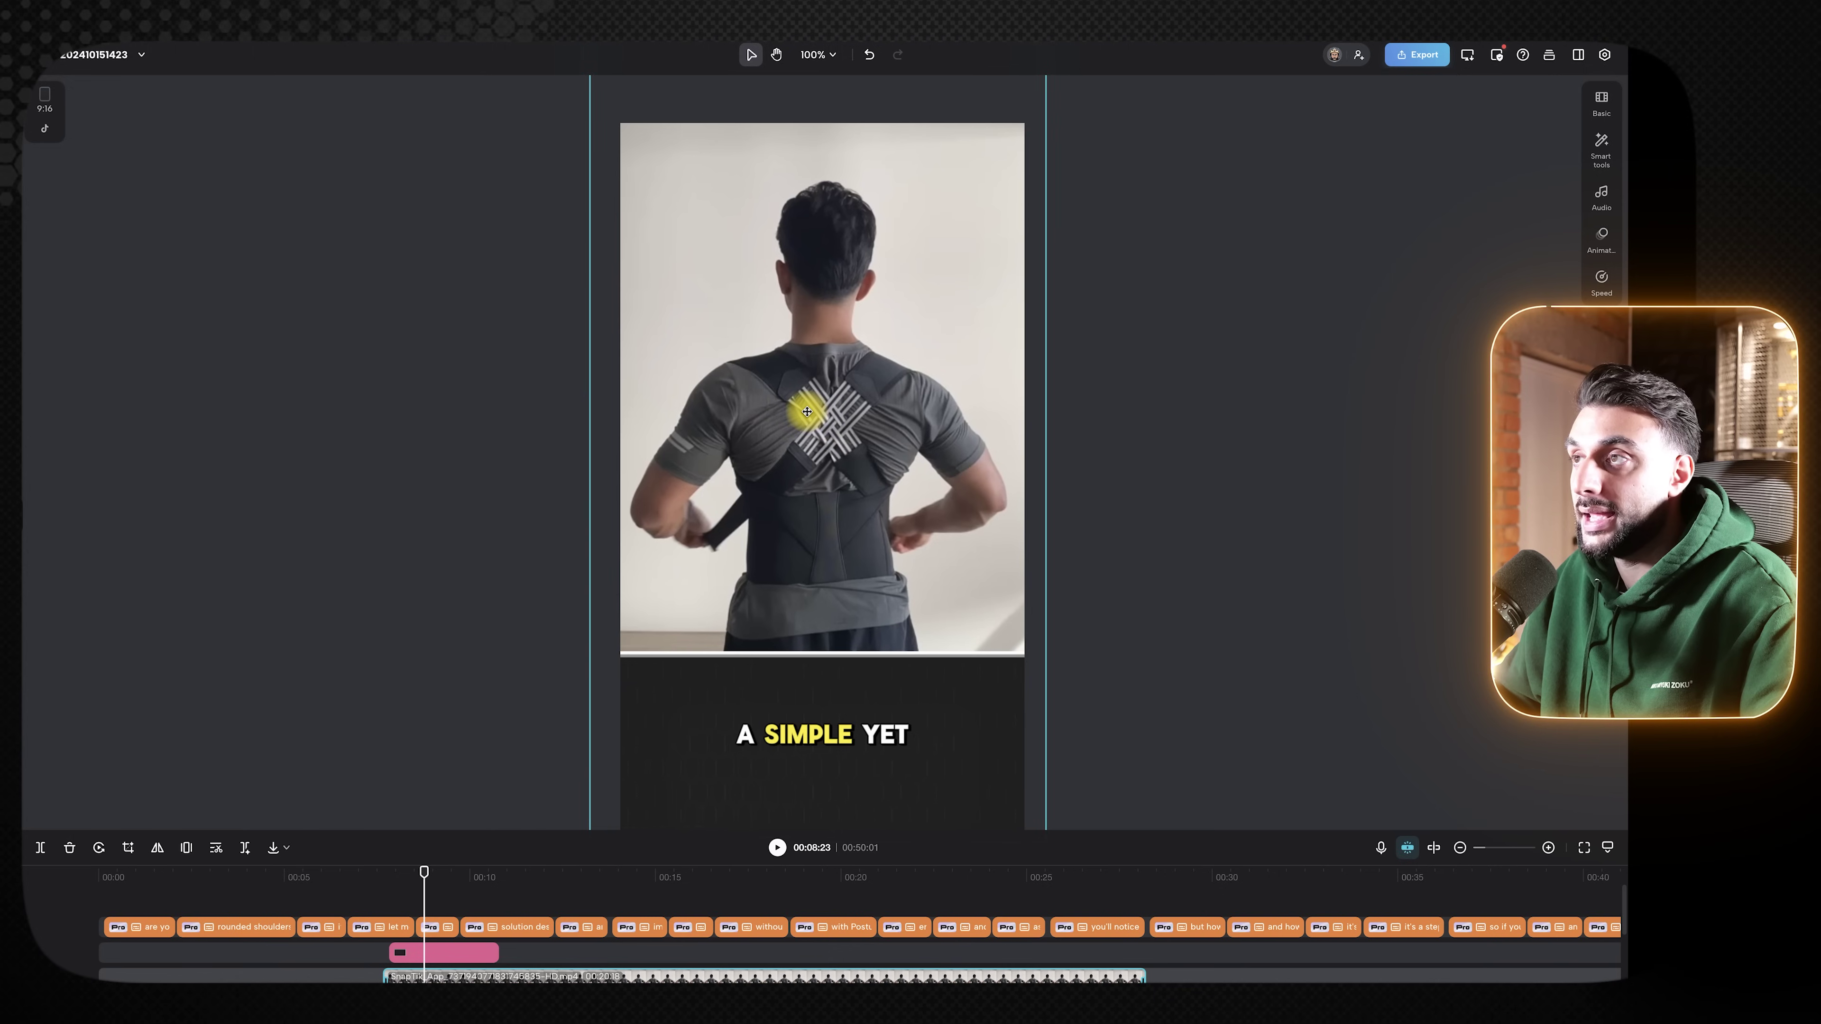
{"action": "left_click", "coordinate": [1192, 437]}
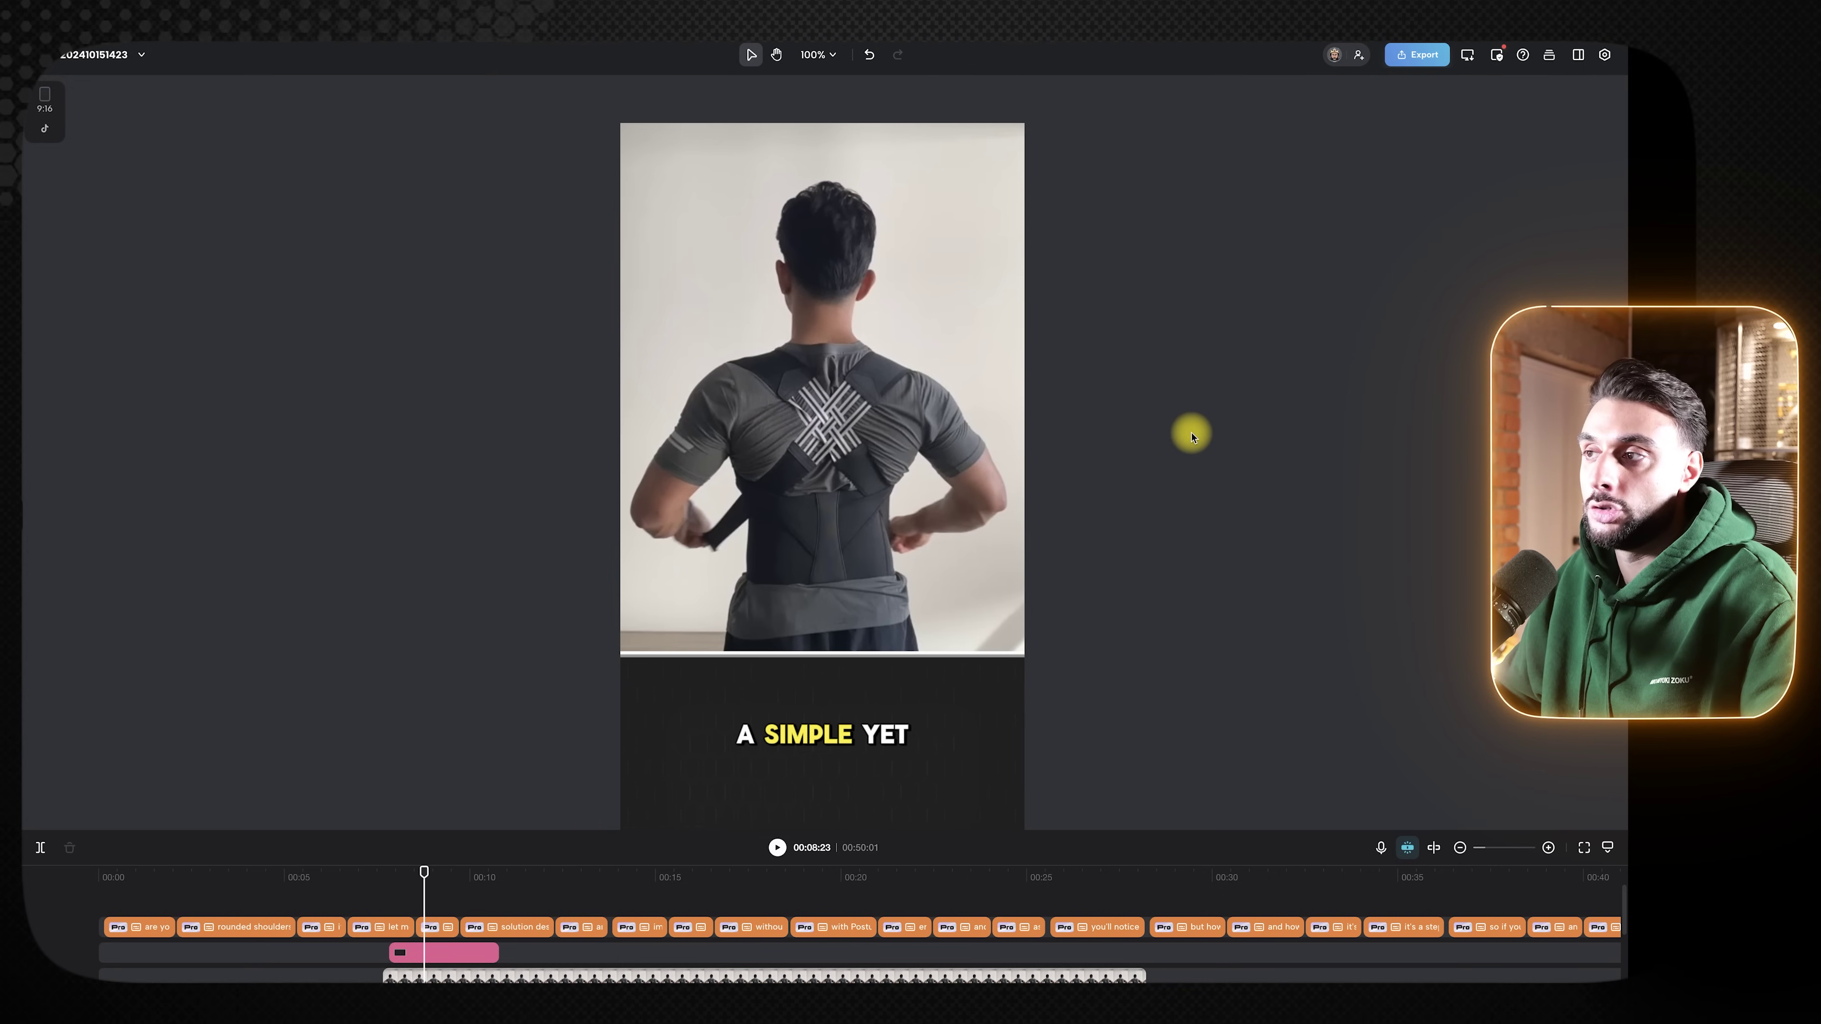
{"action": "left_click", "coordinate": [989, 373]}
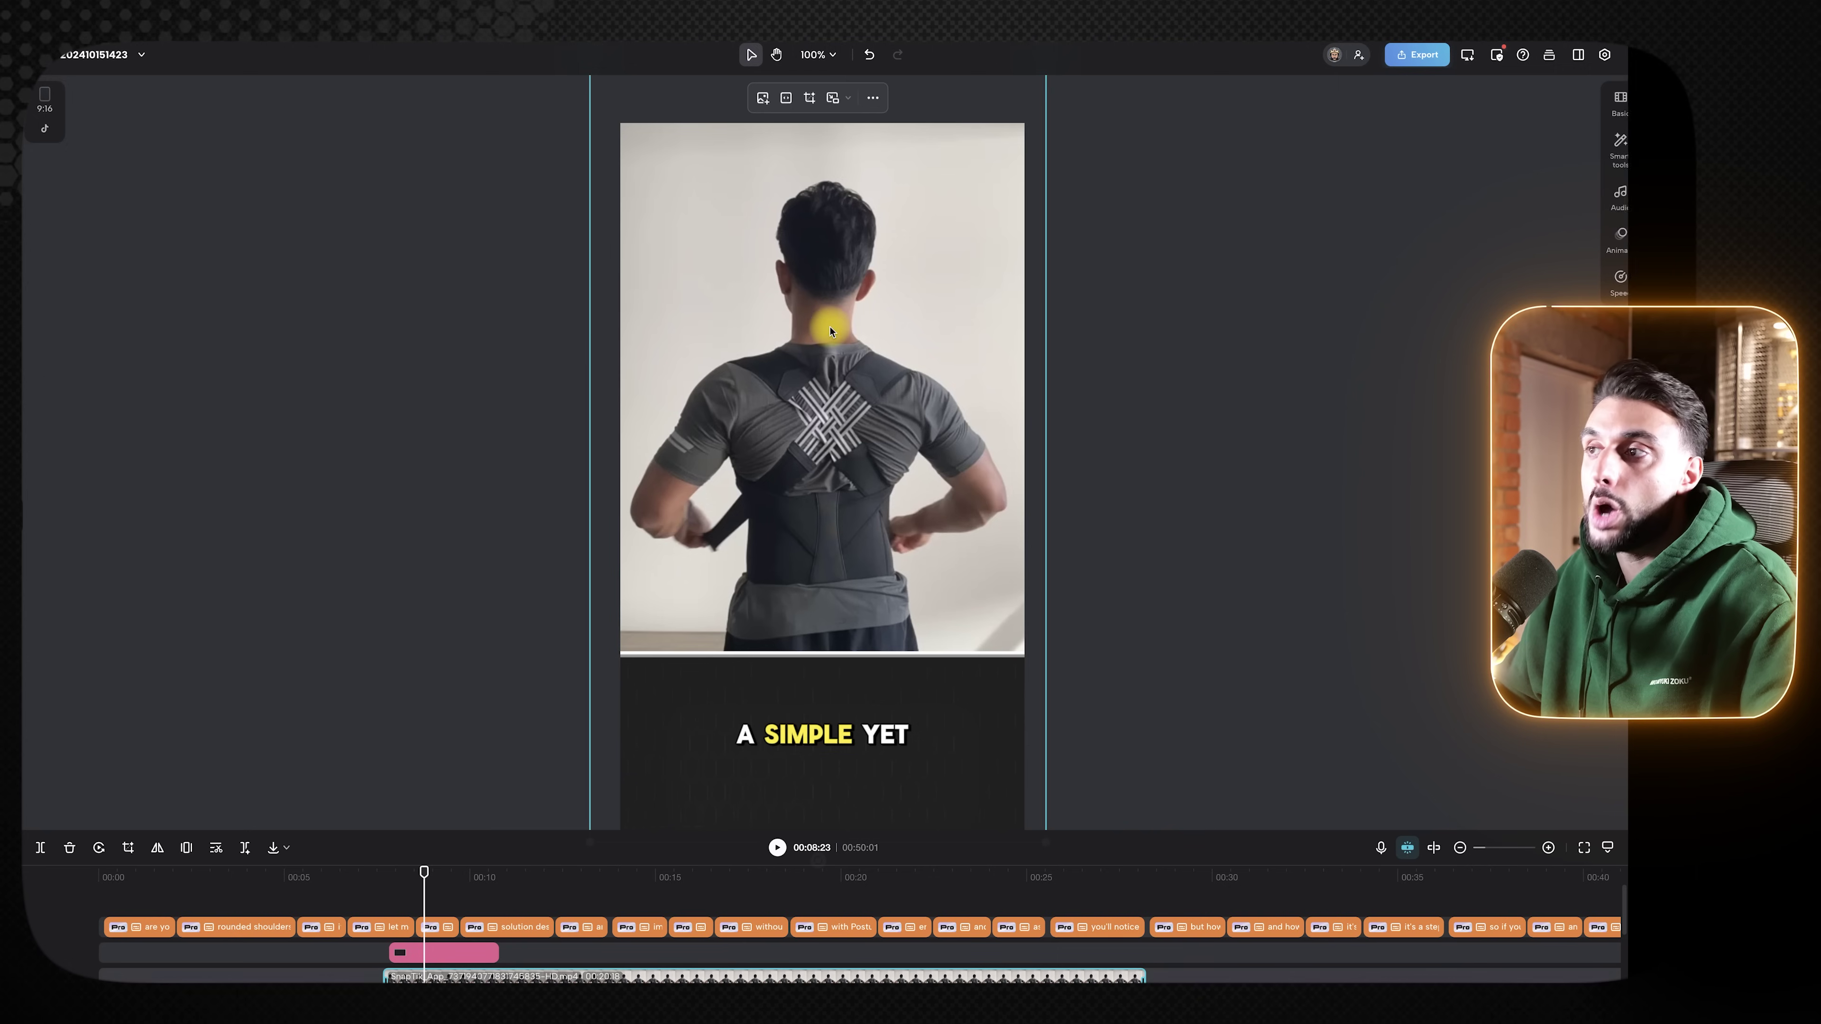
{"action": "left_click", "coordinate": [1252, 693]}
{"action": "left_click", "coordinate": [827, 729]}
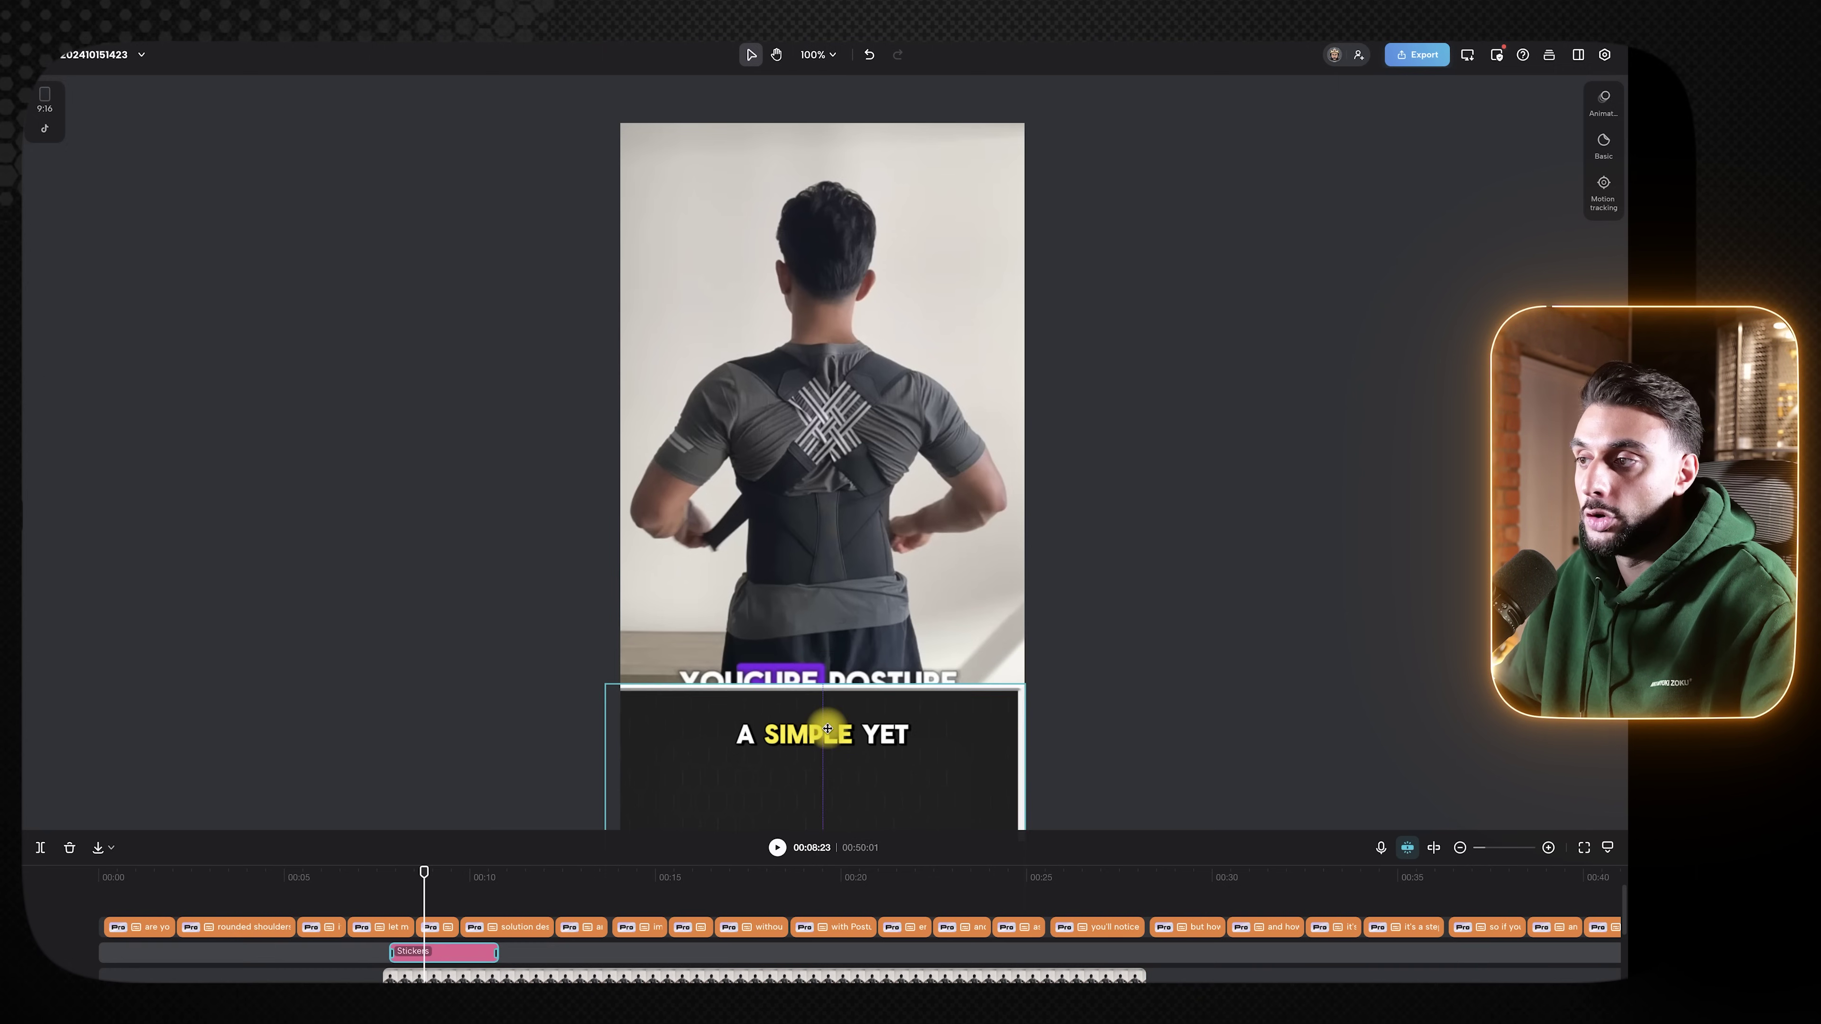
{"action": "left_click", "coordinate": [1239, 678]}
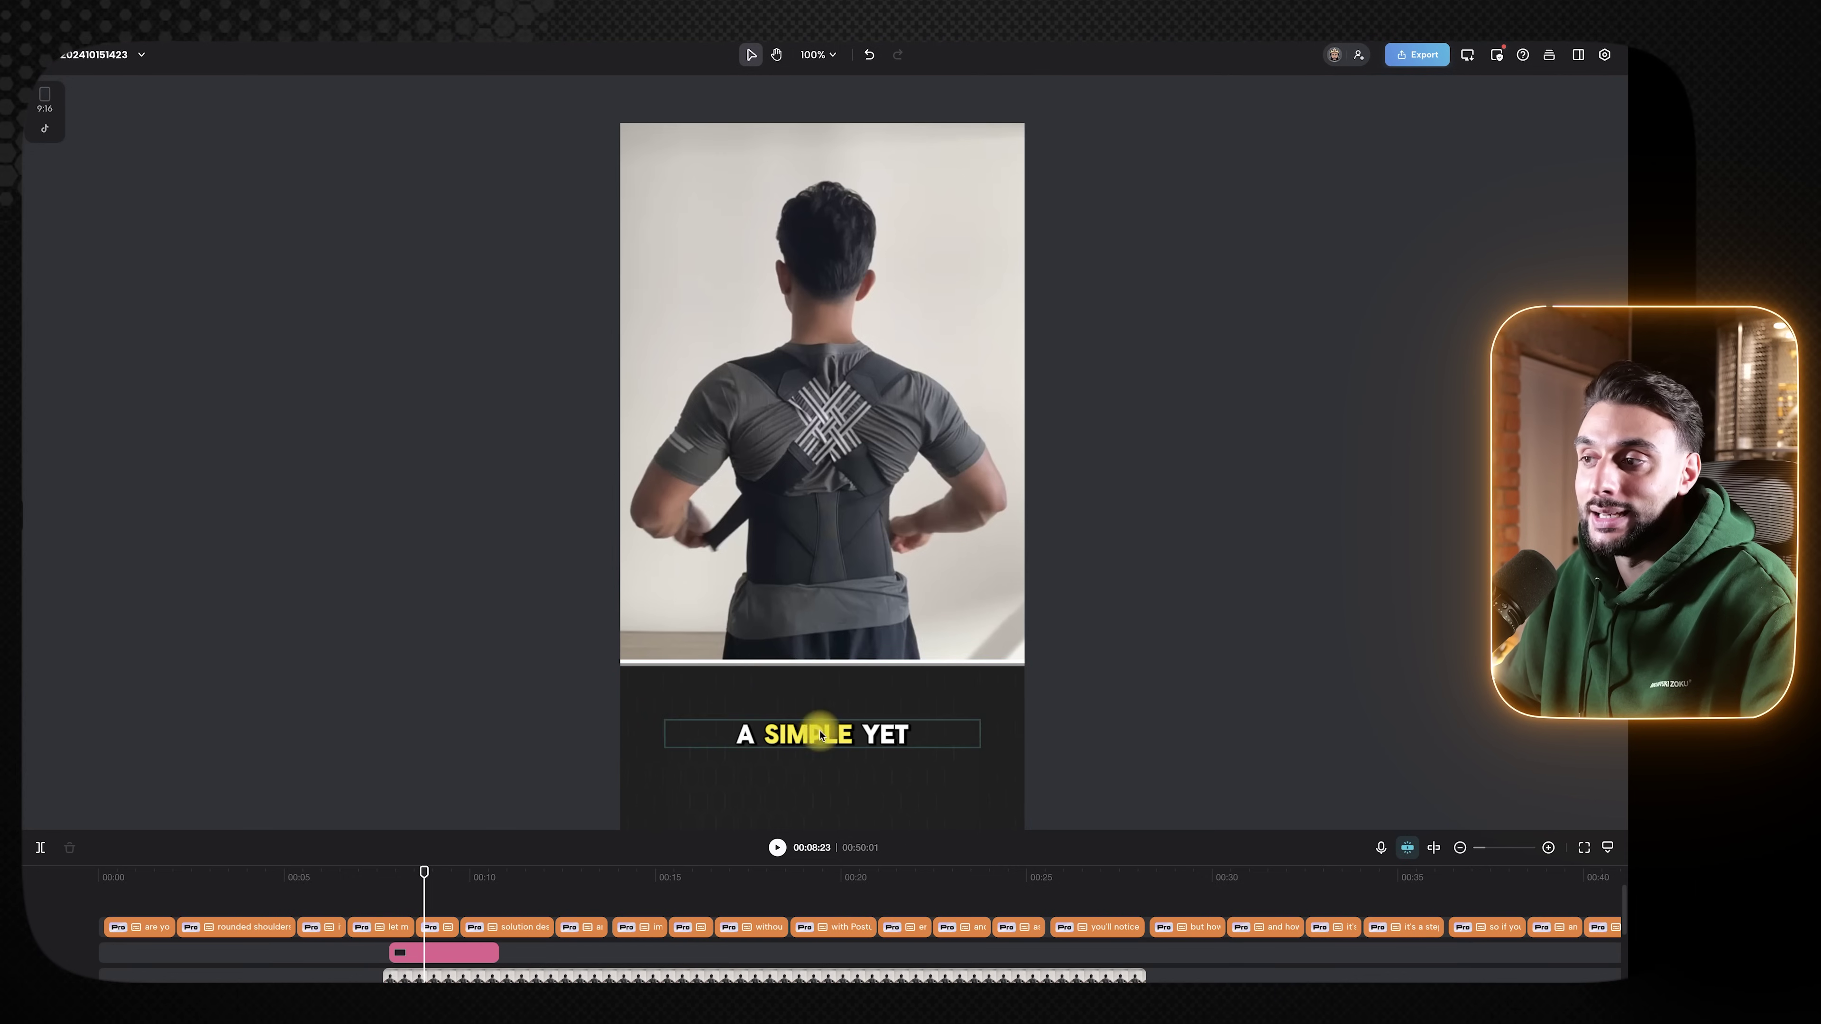
- Fit the black rectangle to the posture corrector section ending at 00:10:19, split the clip there and delete its remaining part
{"action": "left_click_drag", "start_coordinate": [421, 872], "coordinate": [386, 869]}
{"action": "key", "text": "space"}
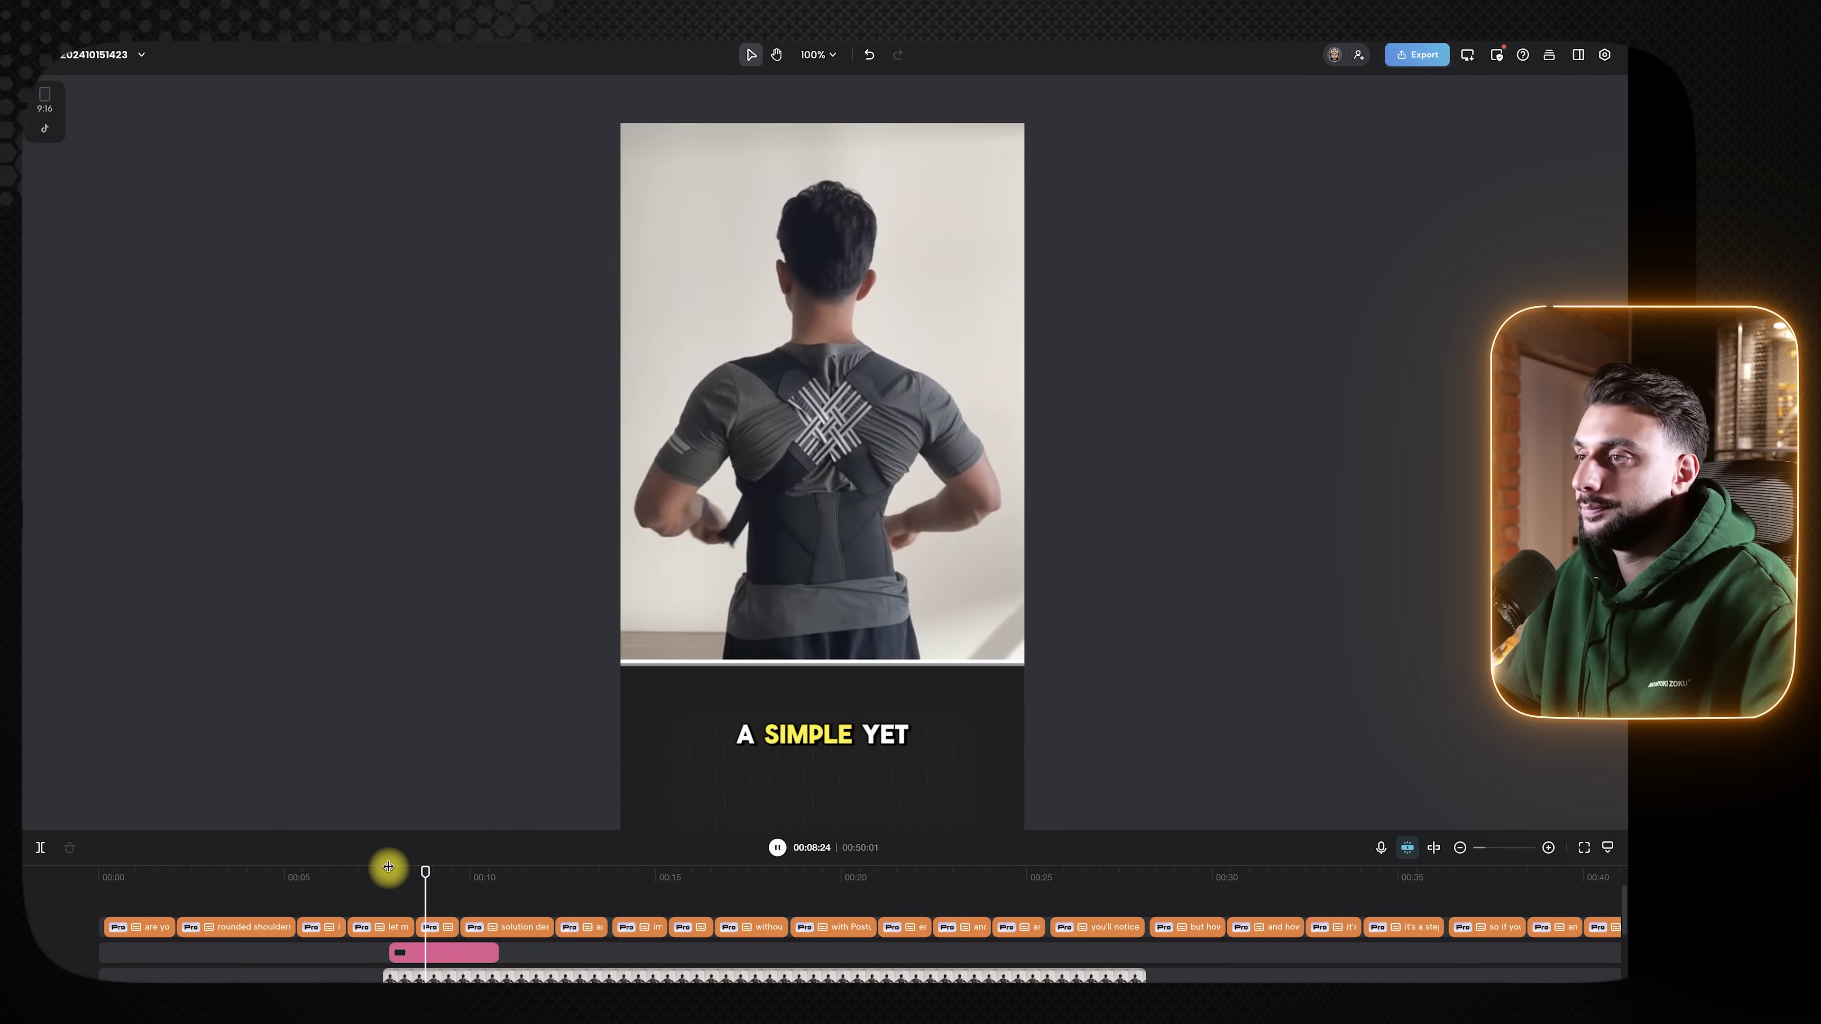
{"action": "left_click_drag", "start_coordinate": [388, 866], "coordinate": [493, 874]}
{"action": "left_click", "coordinate": [478, 977]}
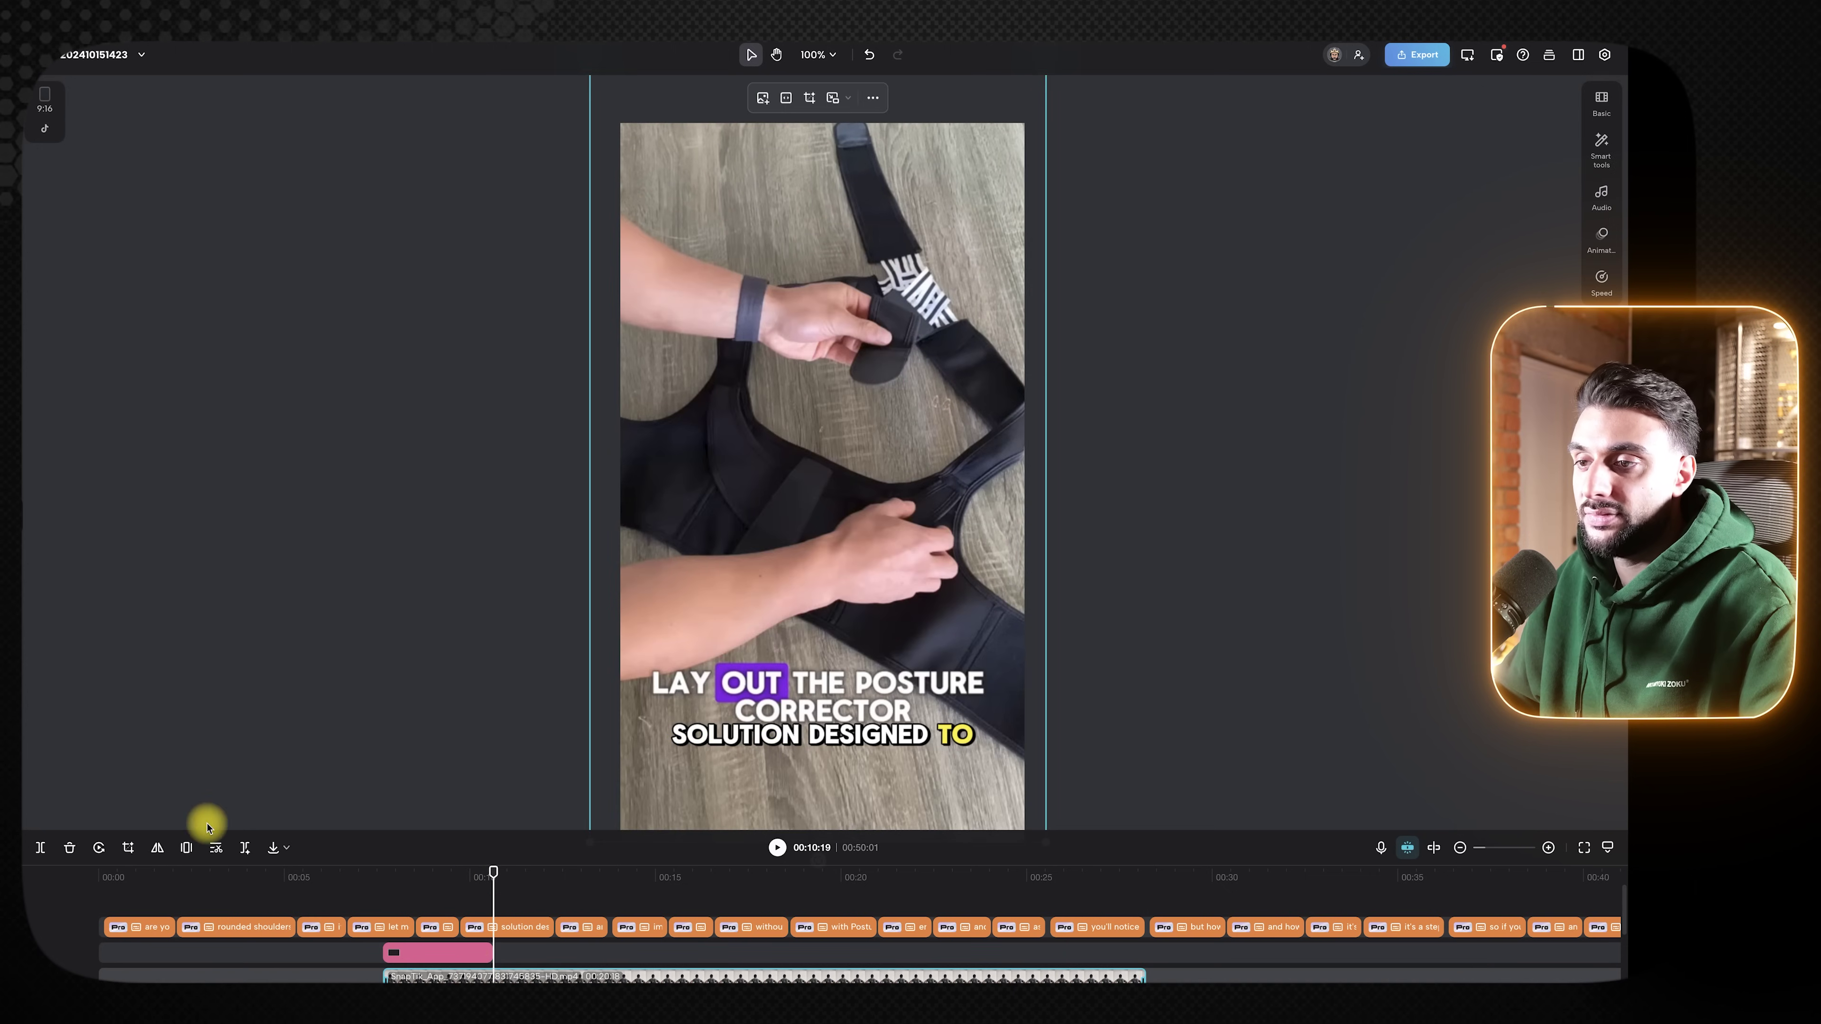
{"action": "left_click", "coordinate": [42, 848]}
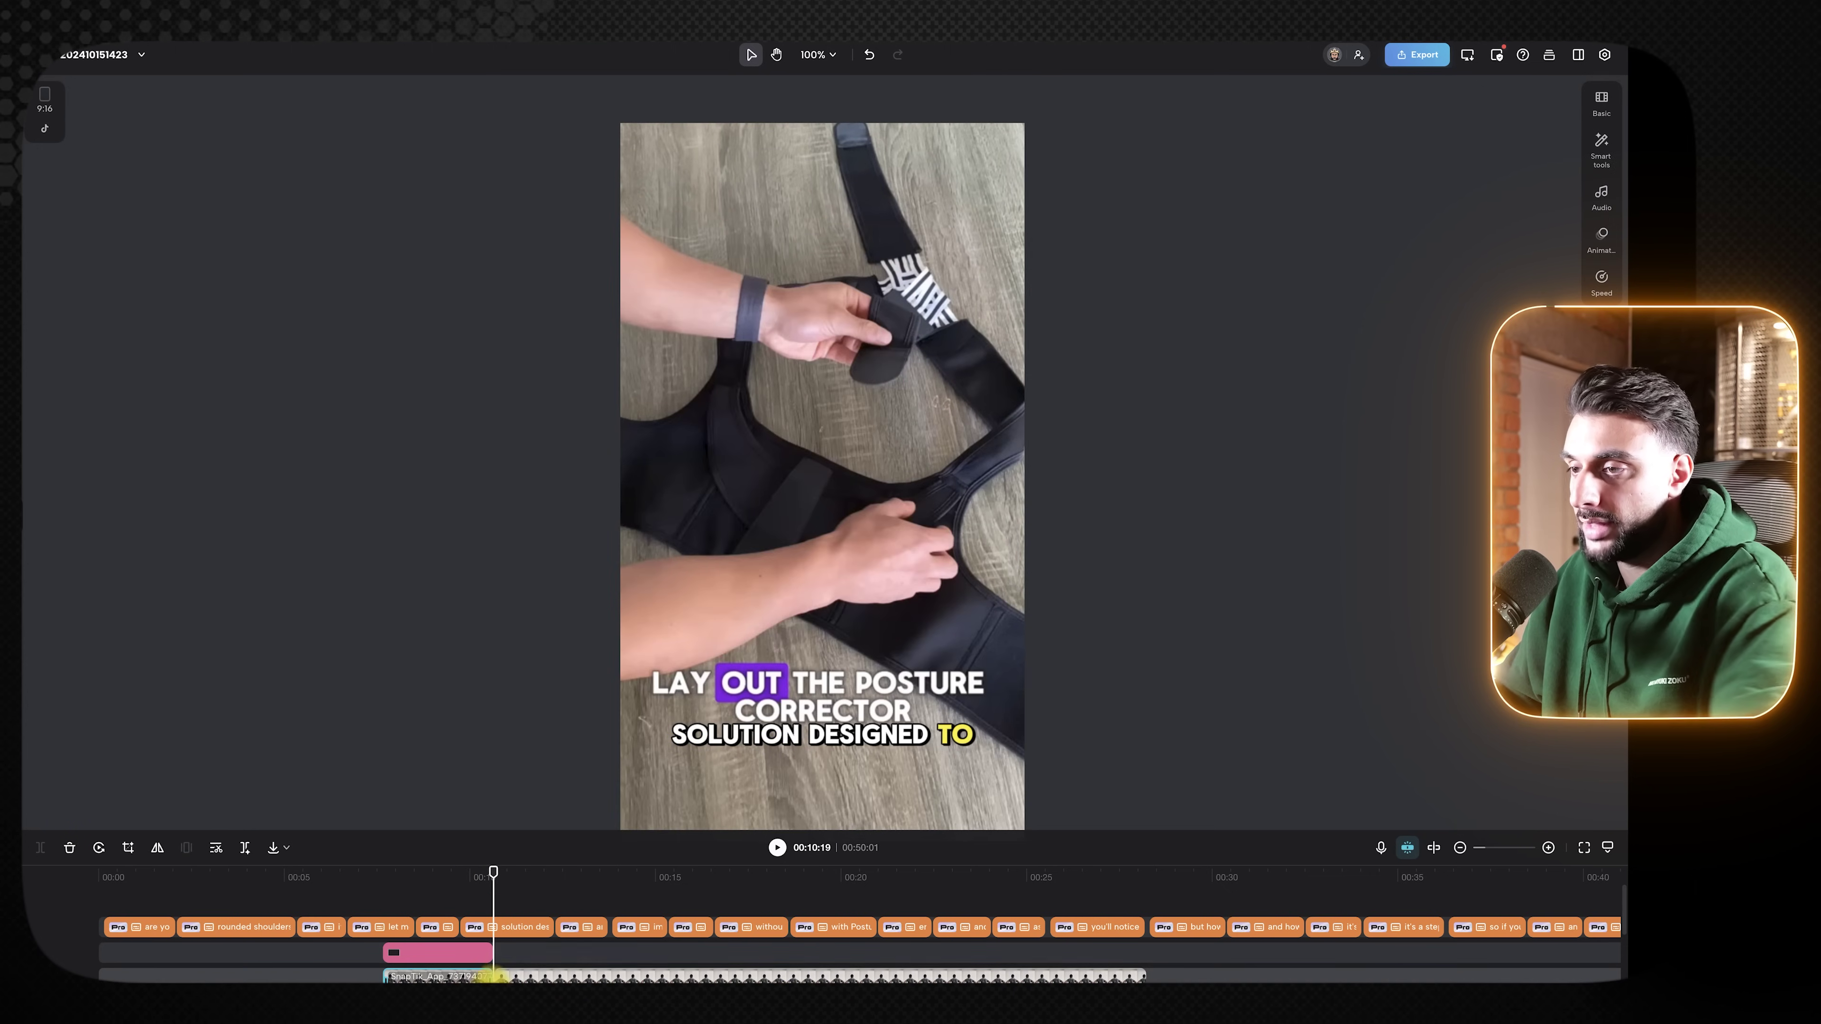
{"action": "key", "text": "Delete"}
- Play the ad from the beginning past the posture corrector section to review the edit so far
{"action": "left_click", "coordinate": [153, 874]}
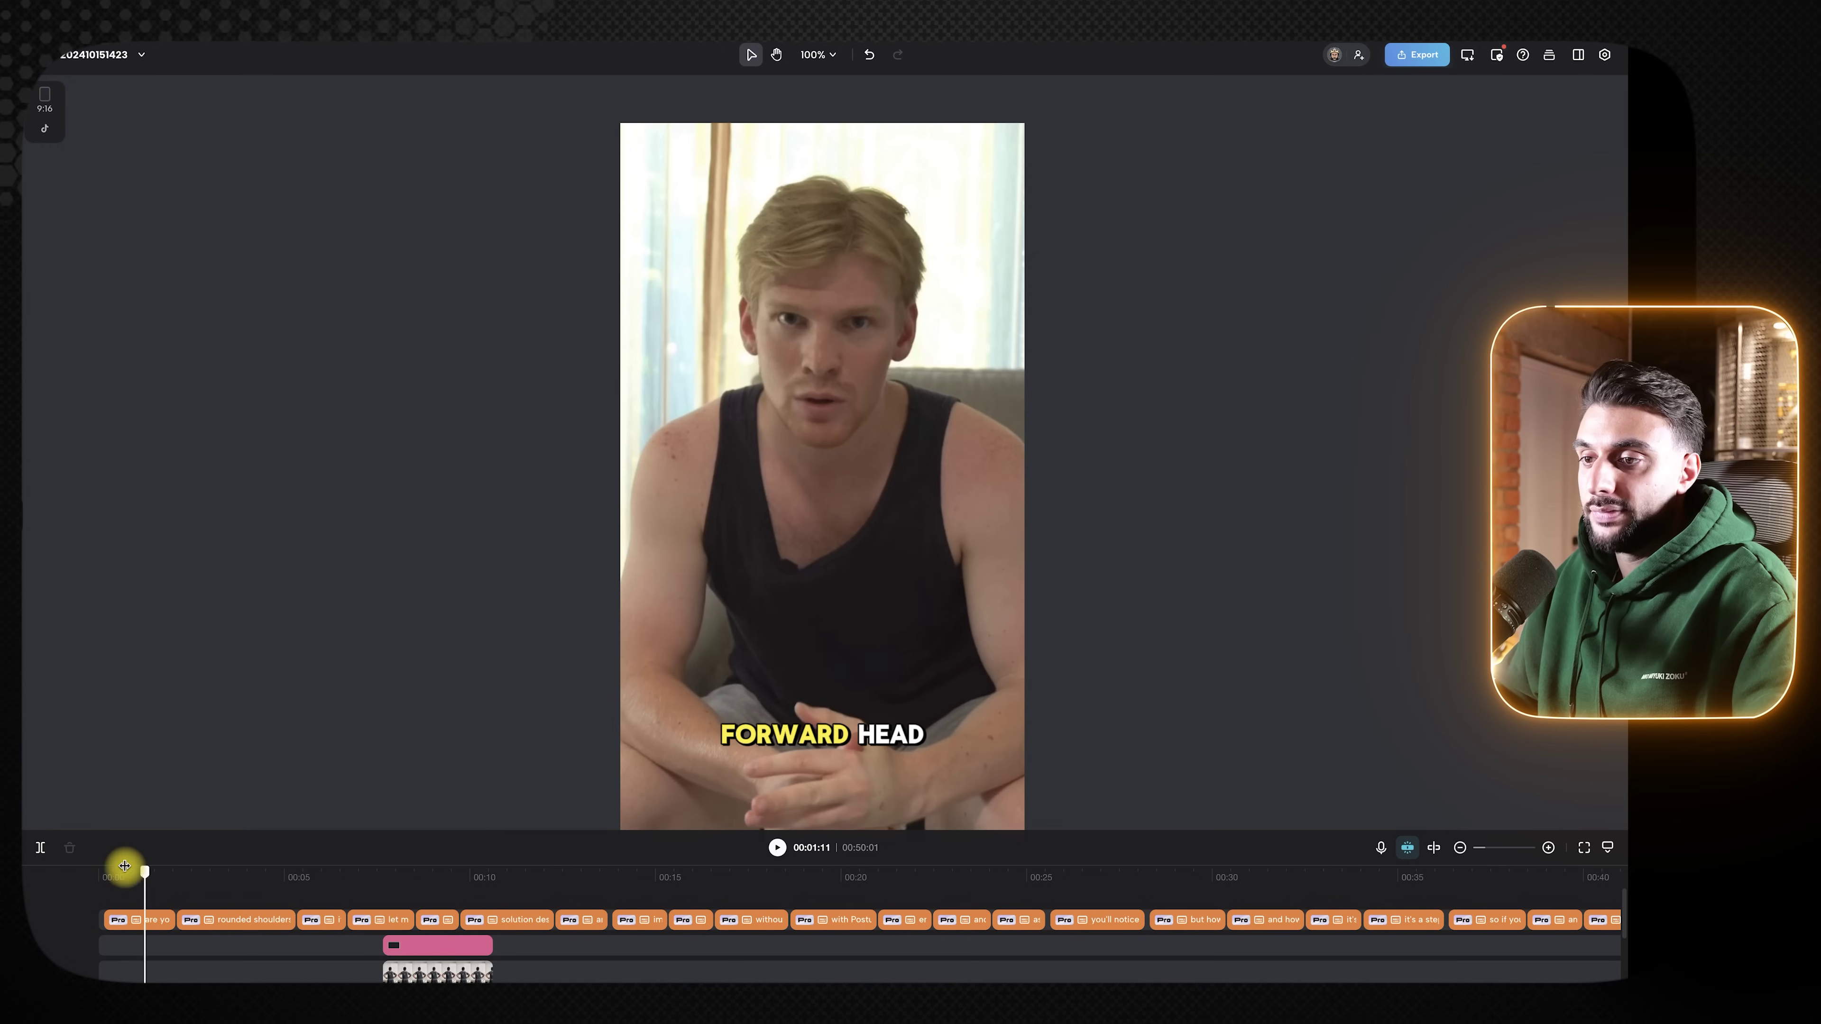
{"action": "left_click_drag", "start_coordinate": [125, 866], "coordinate": [97, 869]}
{"action": "key", "text": "space"}
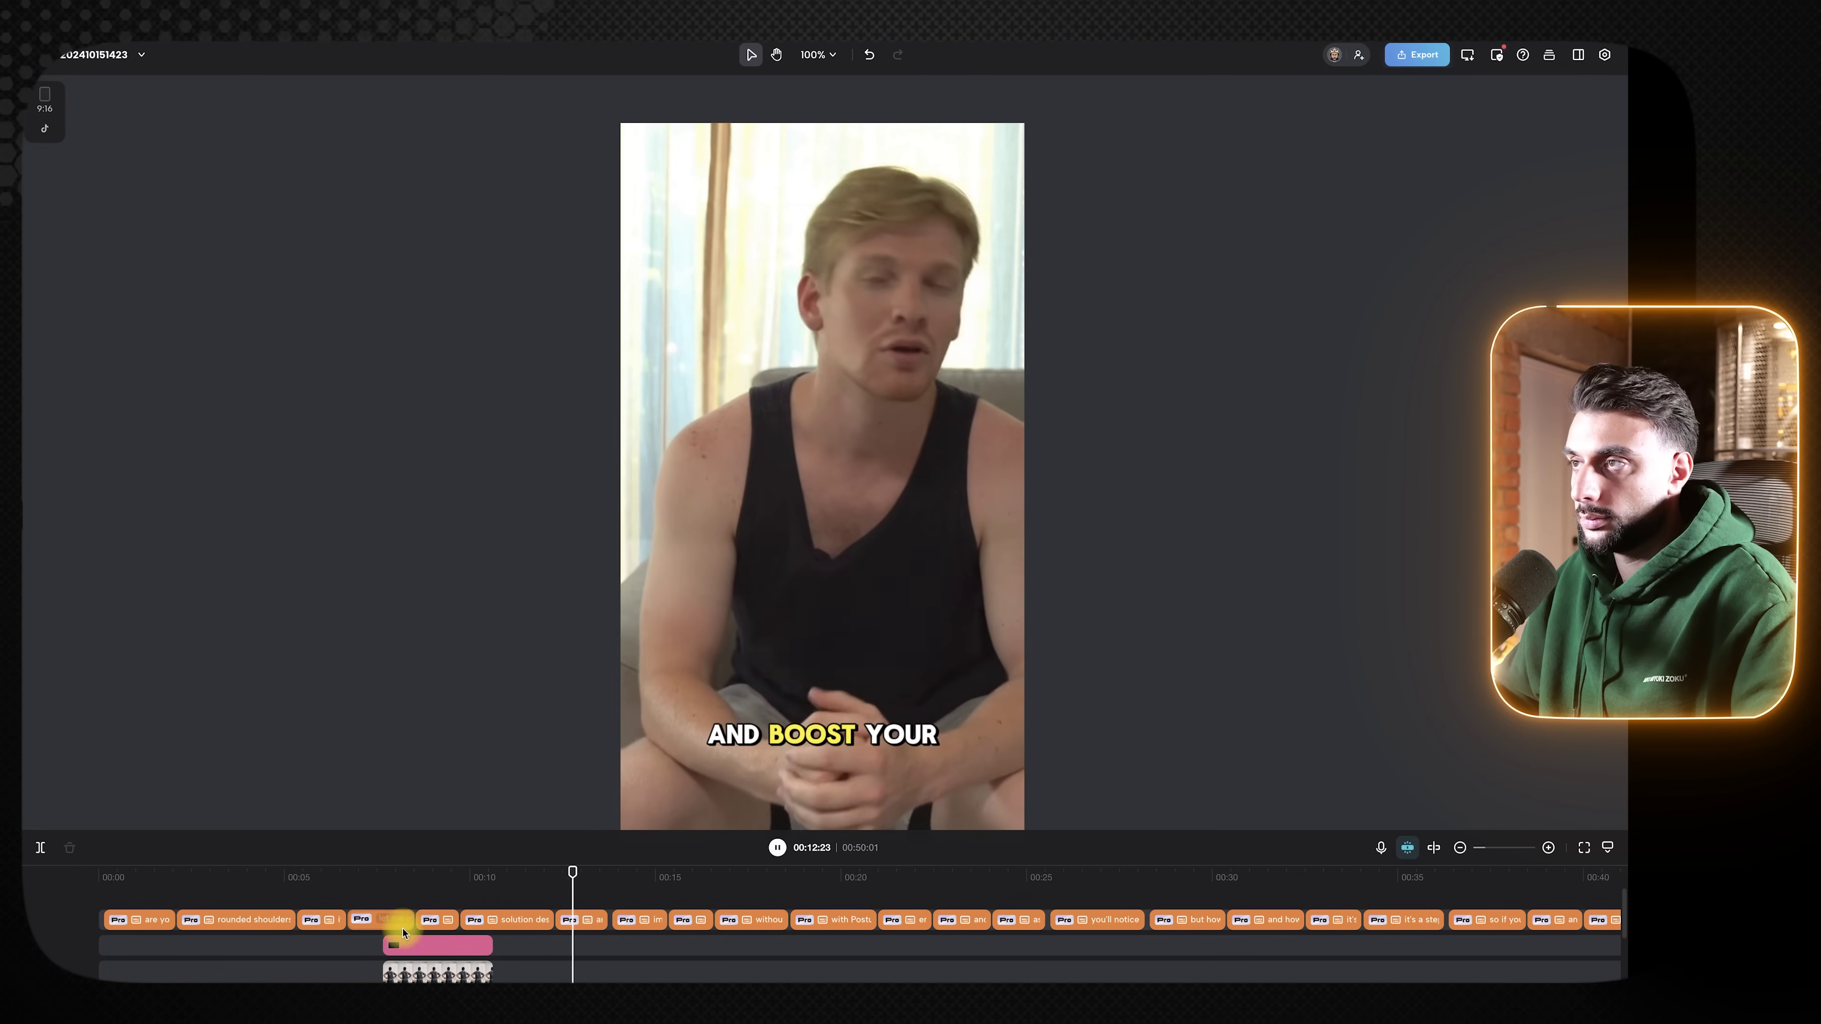
{"action": "scroll", "coordinate": [466, 954], "scroll_direction": "down", "scroll_amount": 2}
{"action": "key", "text": "space"}
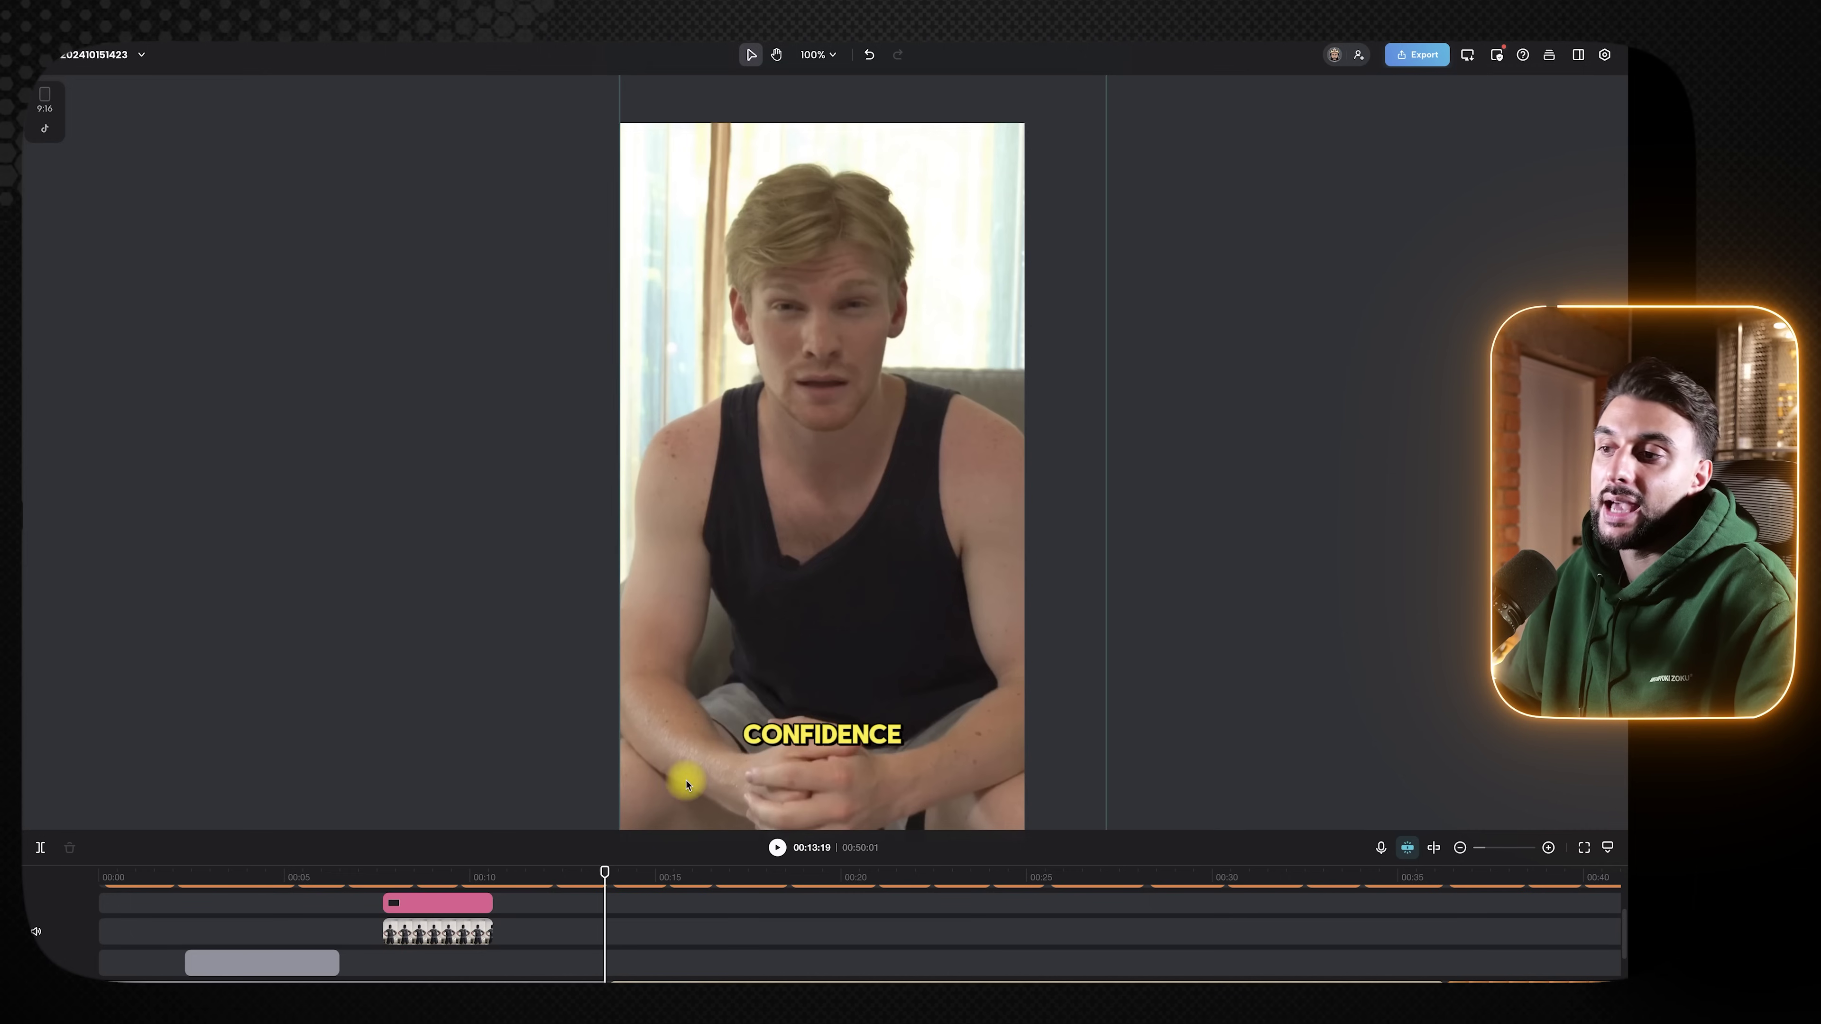
- Place a copy of the muted posture corrector clip at the "With Posture Pro" line, move it further along and extend it to reveal more footage
{"action": "scroll", "coordinate": [683, 773], "scroll_direction": "down", "scroll_amount": 2}
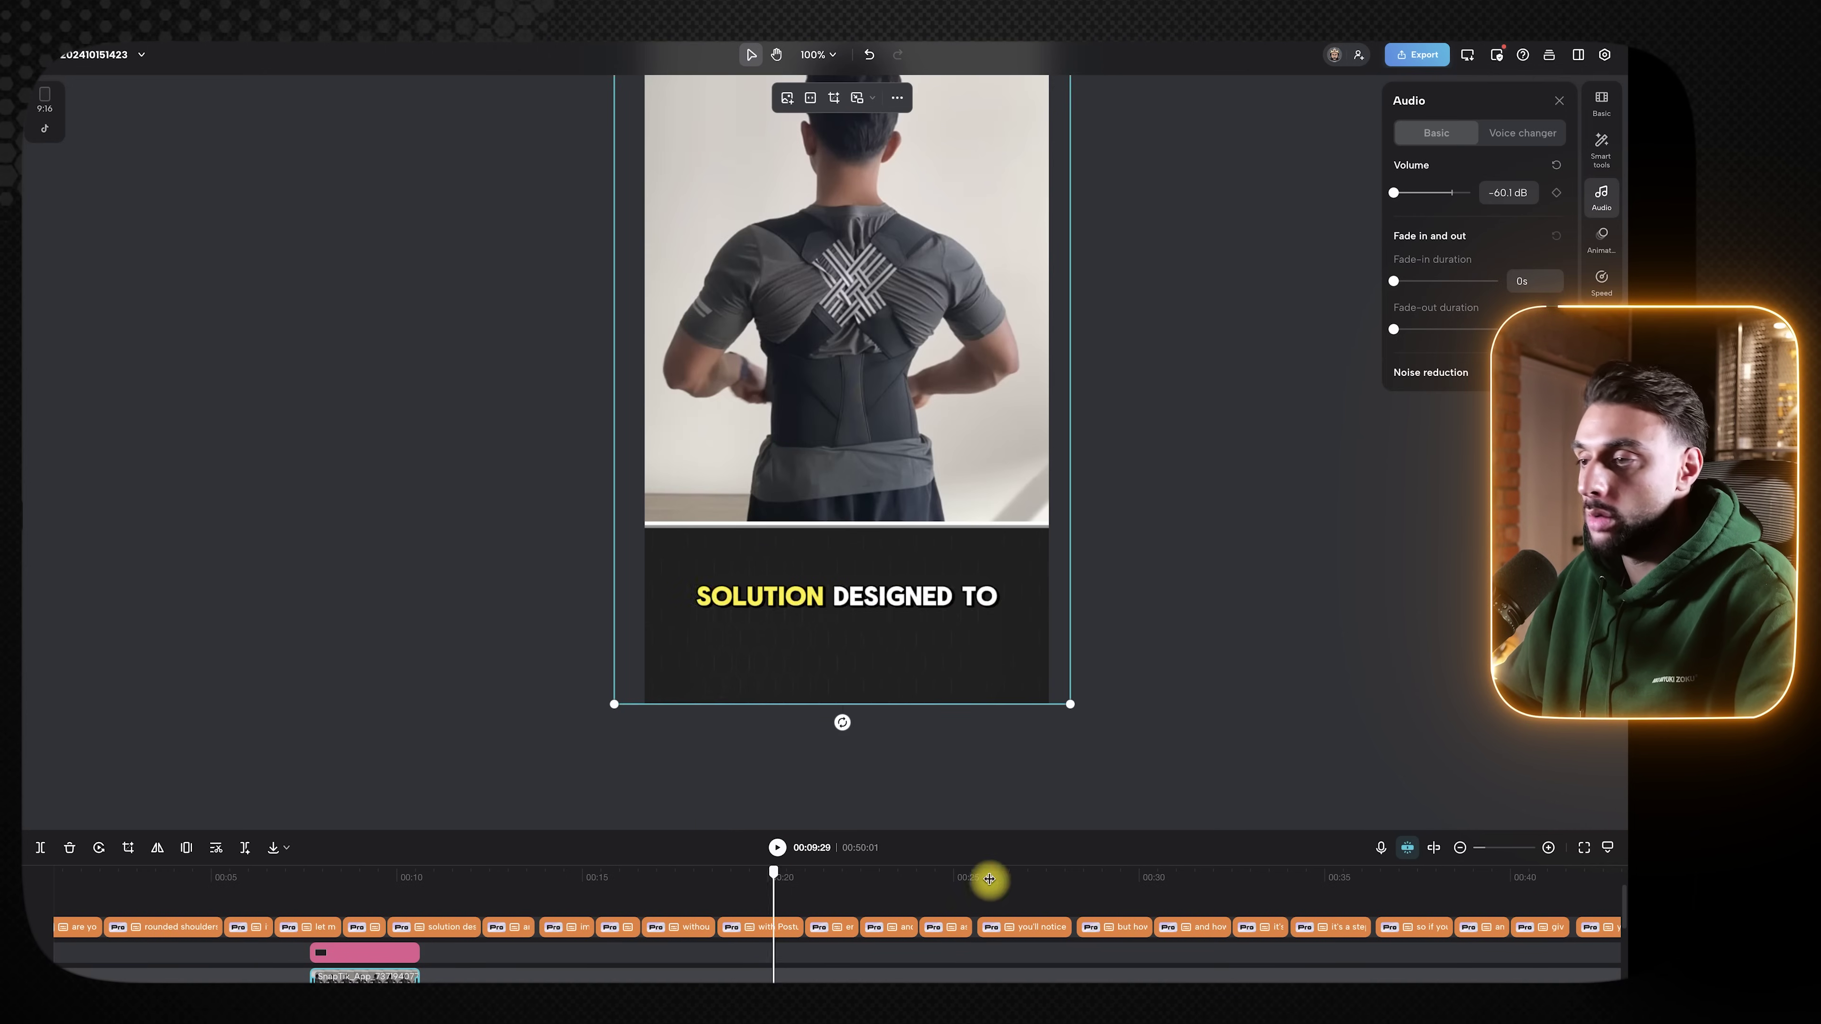
{"action": "left_click", "coordinate": [476, 876]}
{"action": "left_click", "coordinate": [758, 930]}
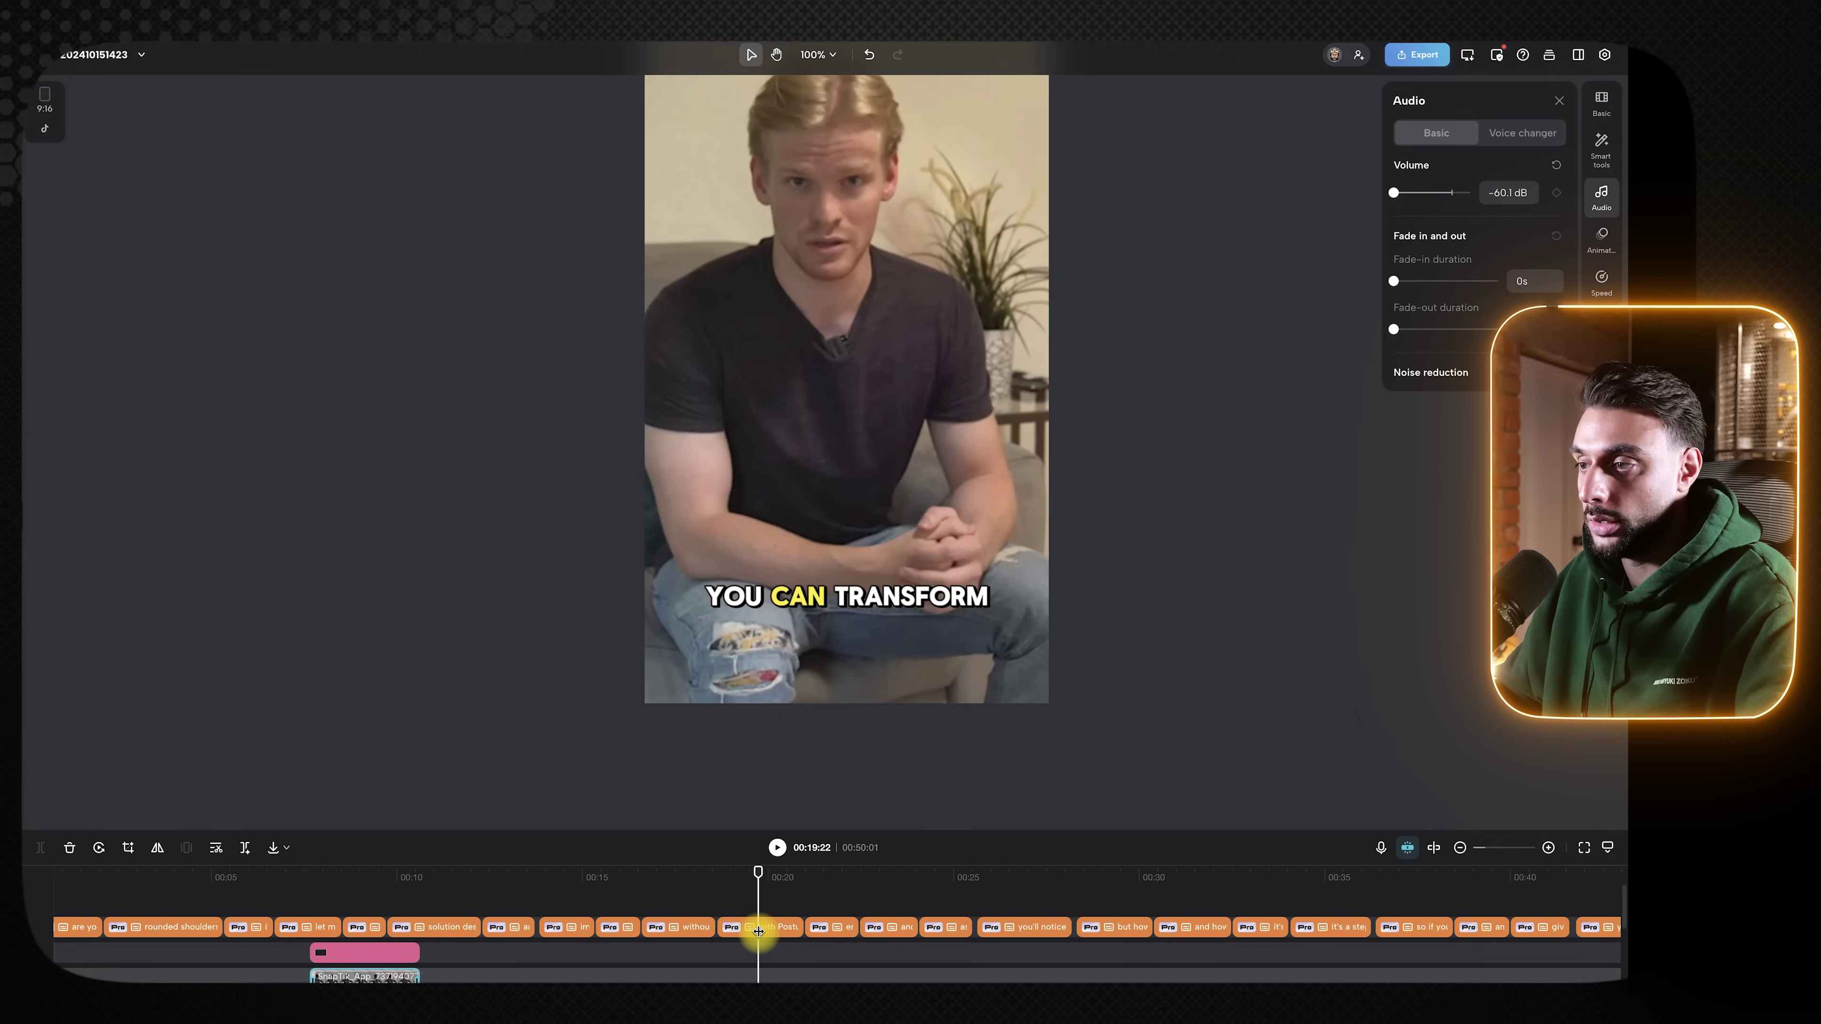
{"action": "left_click_drag", "start_coordinate": [758, 931], "coordinate": [735, 943]}
{"action": "mouse_move", "coordinate": [755, 870]}
{"action": "left_mouse_down"}
{"action": "mouse_move", "coordinate": [679, 870]}
{"action": "mouse_move", "coordinate": [745, 872]}
{"action": "left_mouse_up"}
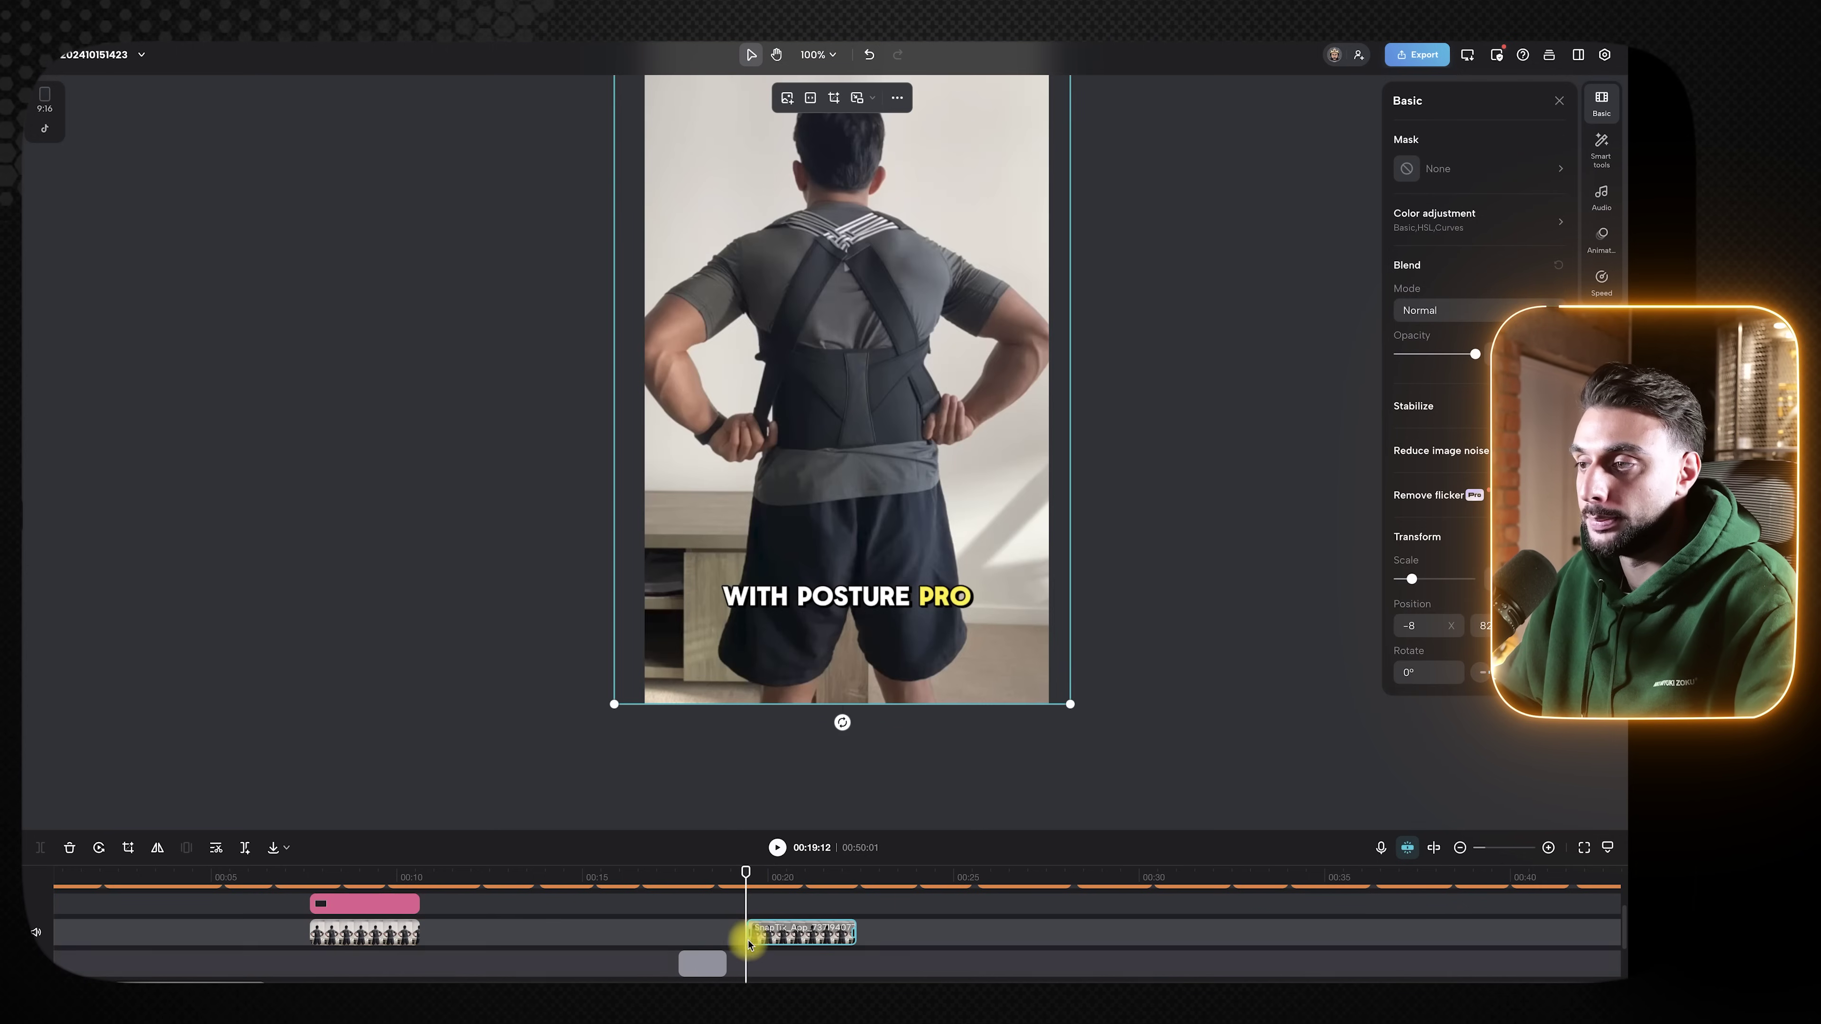
{"action": "left_click_drag", "start_coordinate": [853, 927], "coordinate": [1382, 925]}
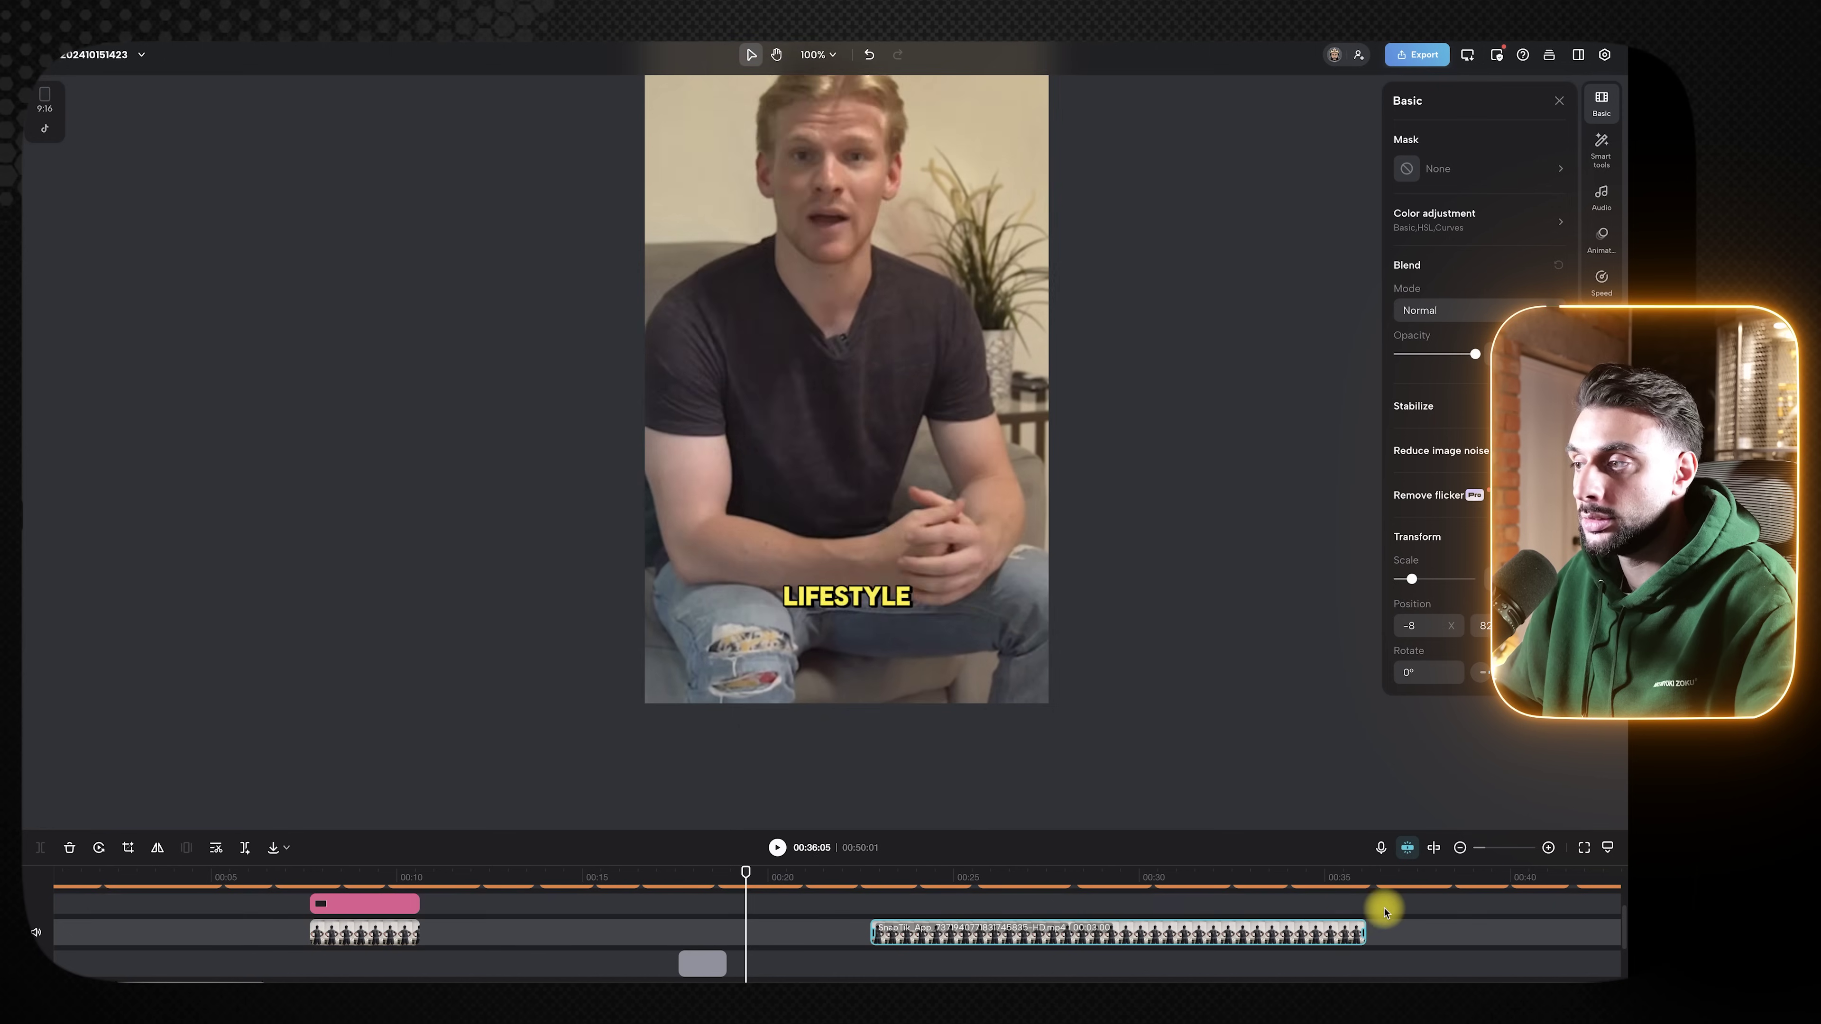
- Split the extended copy at 00:25:15, delete its first part and move the rest directly after the preceding grey clip
{"action": "left_click", "coordinate": [1133, 876]}
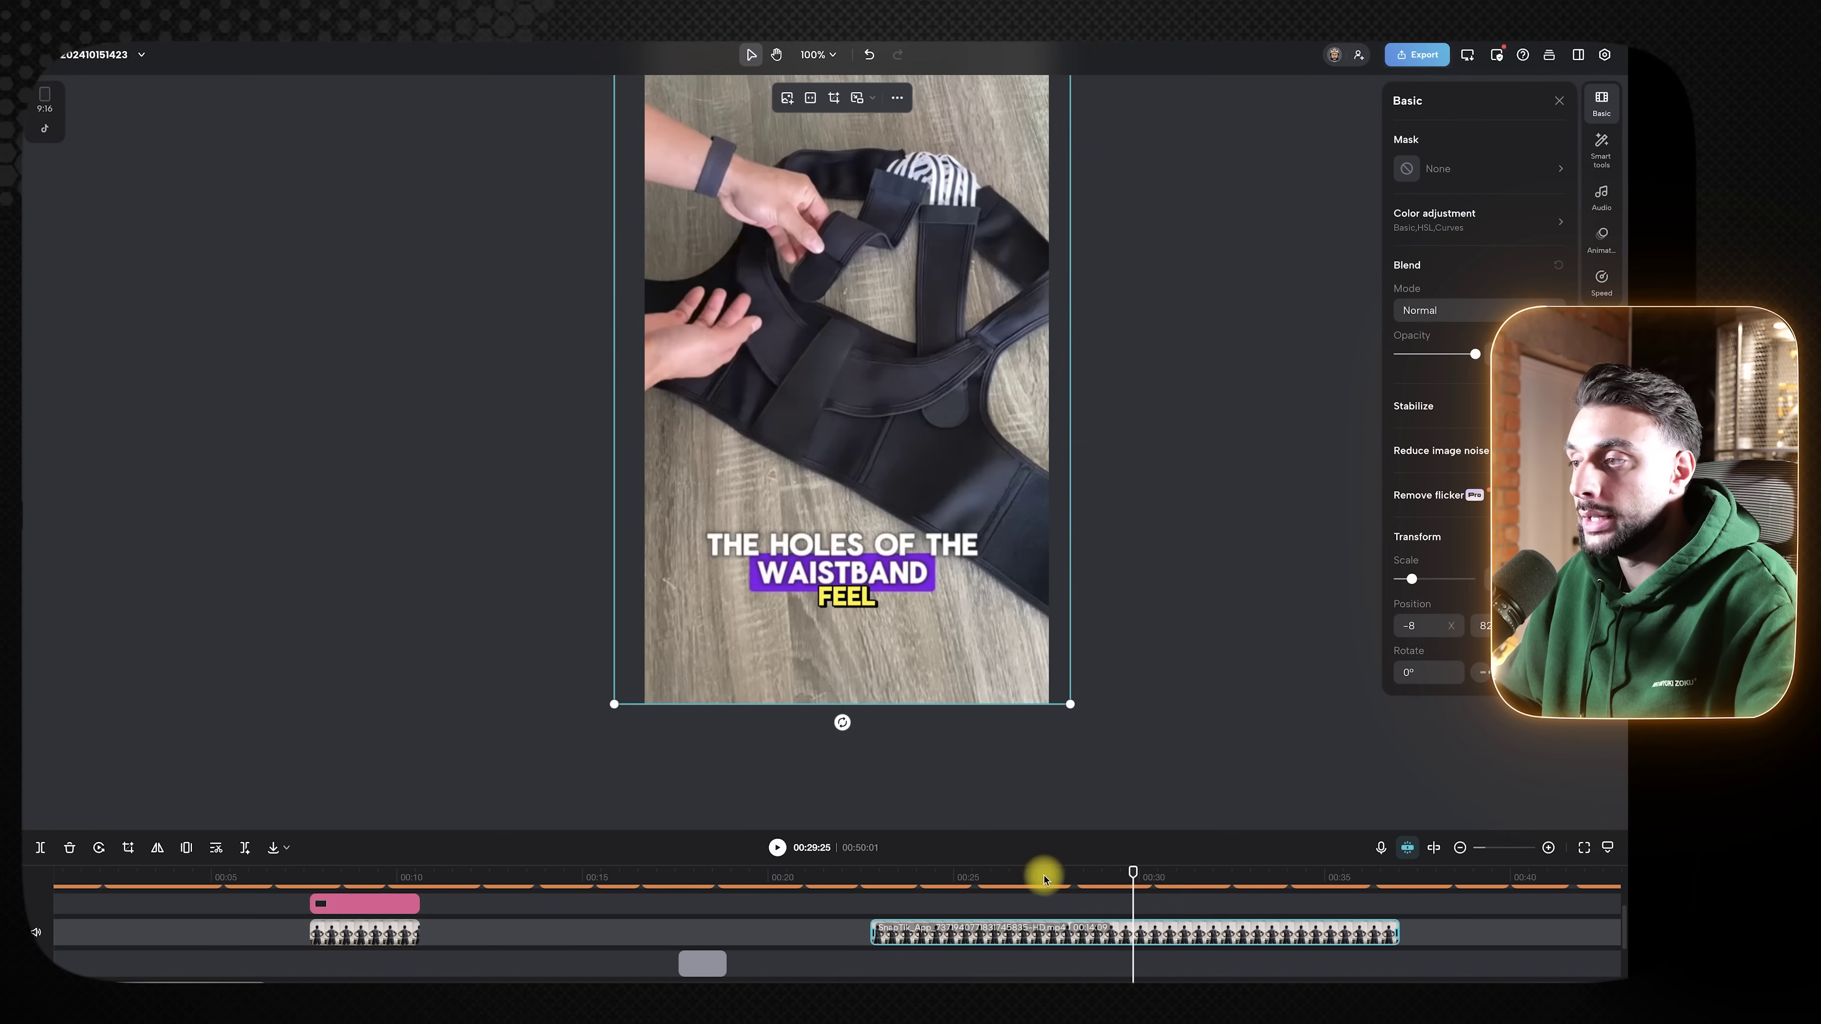
{"action": "left_click_drag", "start_coordinate": [1002, 878], "coordinate": [962, 891]}
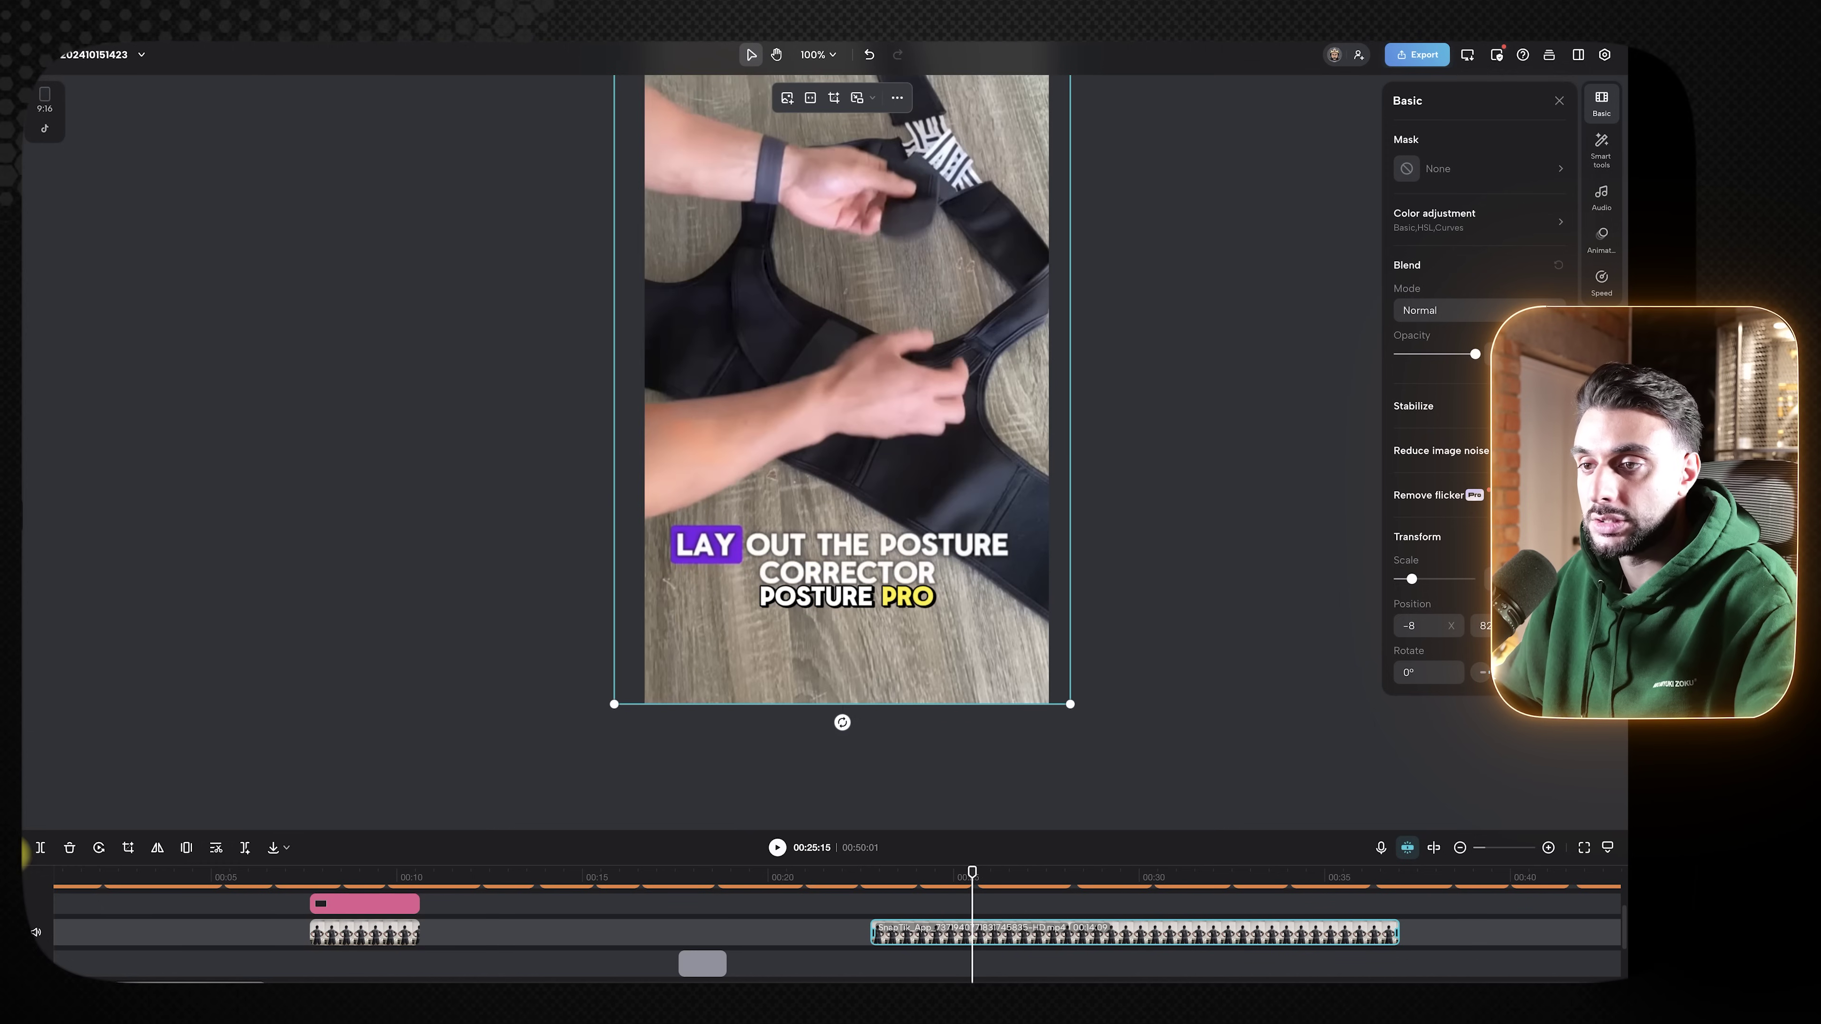
{"action": "left_click", "coordinate": [40, 848]}
{"action": "key", "text": "Delete"}
{"action": "left_click_drag", "start_coordinate": [980, 950], "coordinate": [742, 954]}
- Play and scrub through the repositioned posture corrector demonstration to check how it fits the voiceover and captions
{"action": "left_click", "coordinate": [696, 916]}
{"action": "key", "text": "space"}
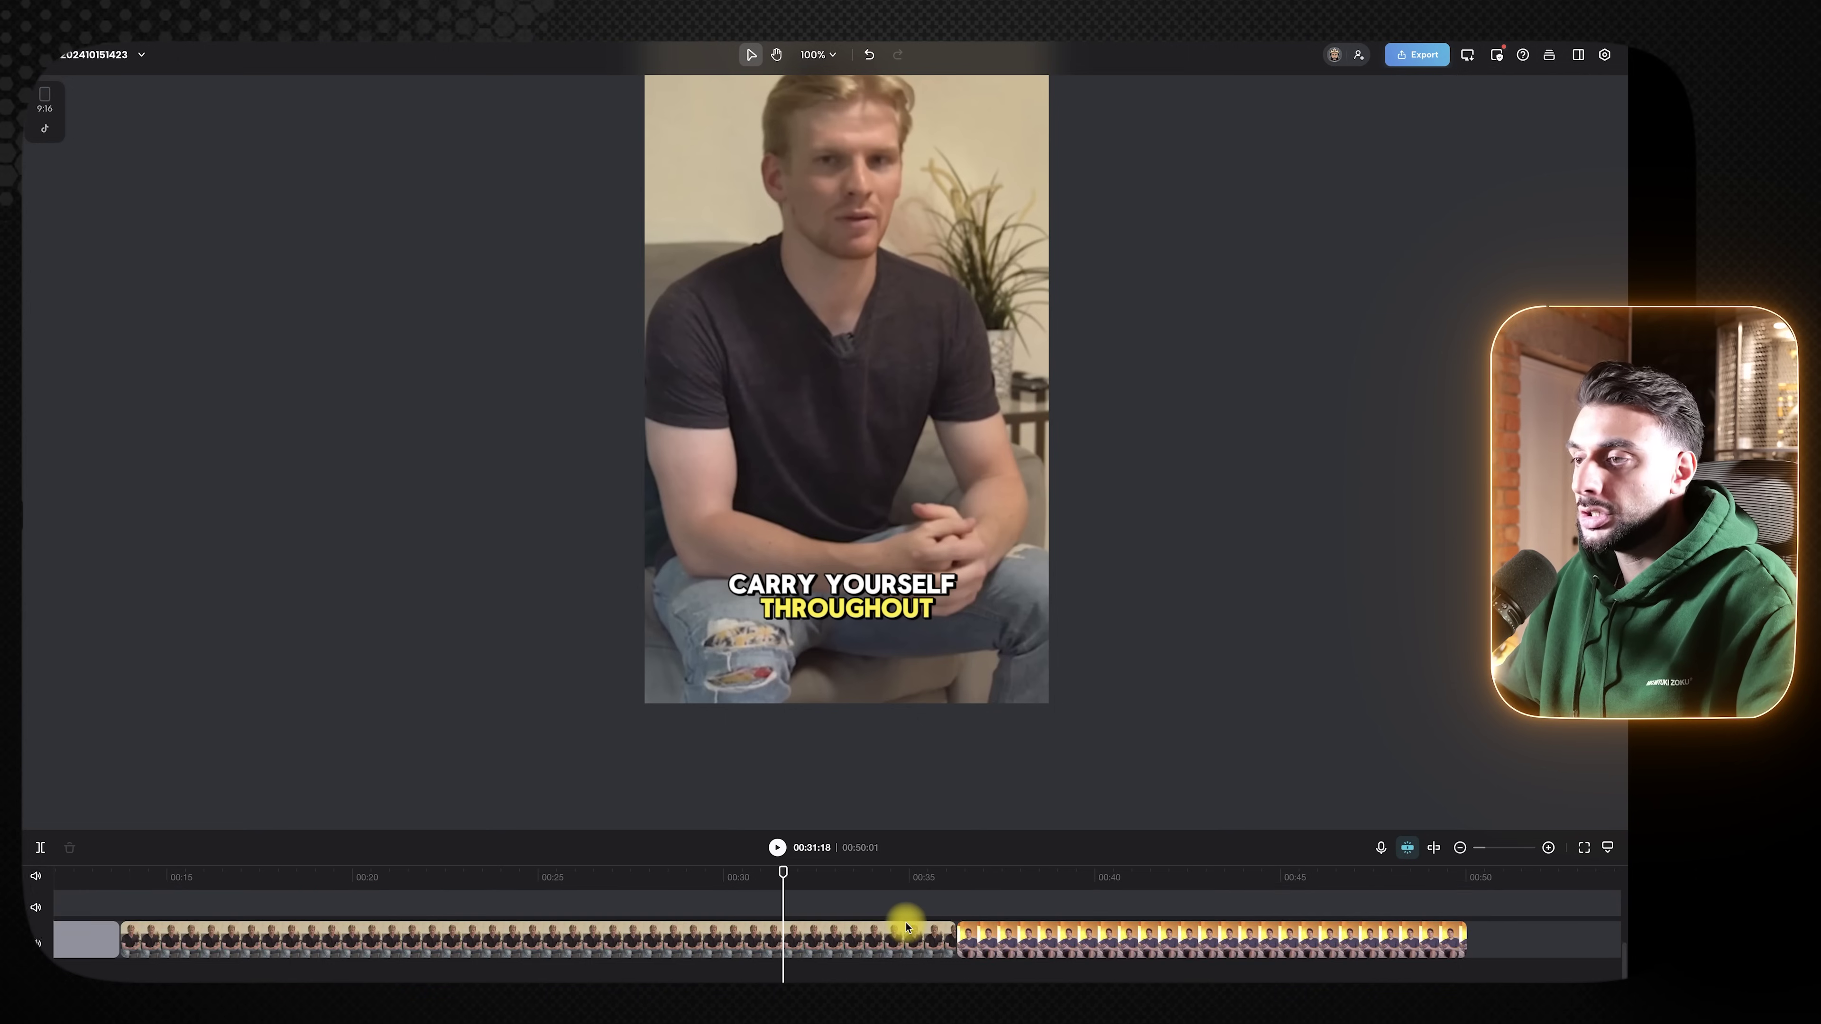
{"action": "scroll", "coordinate": [906, 932], "scroll_direction": "down", "scroll_amount": 3}
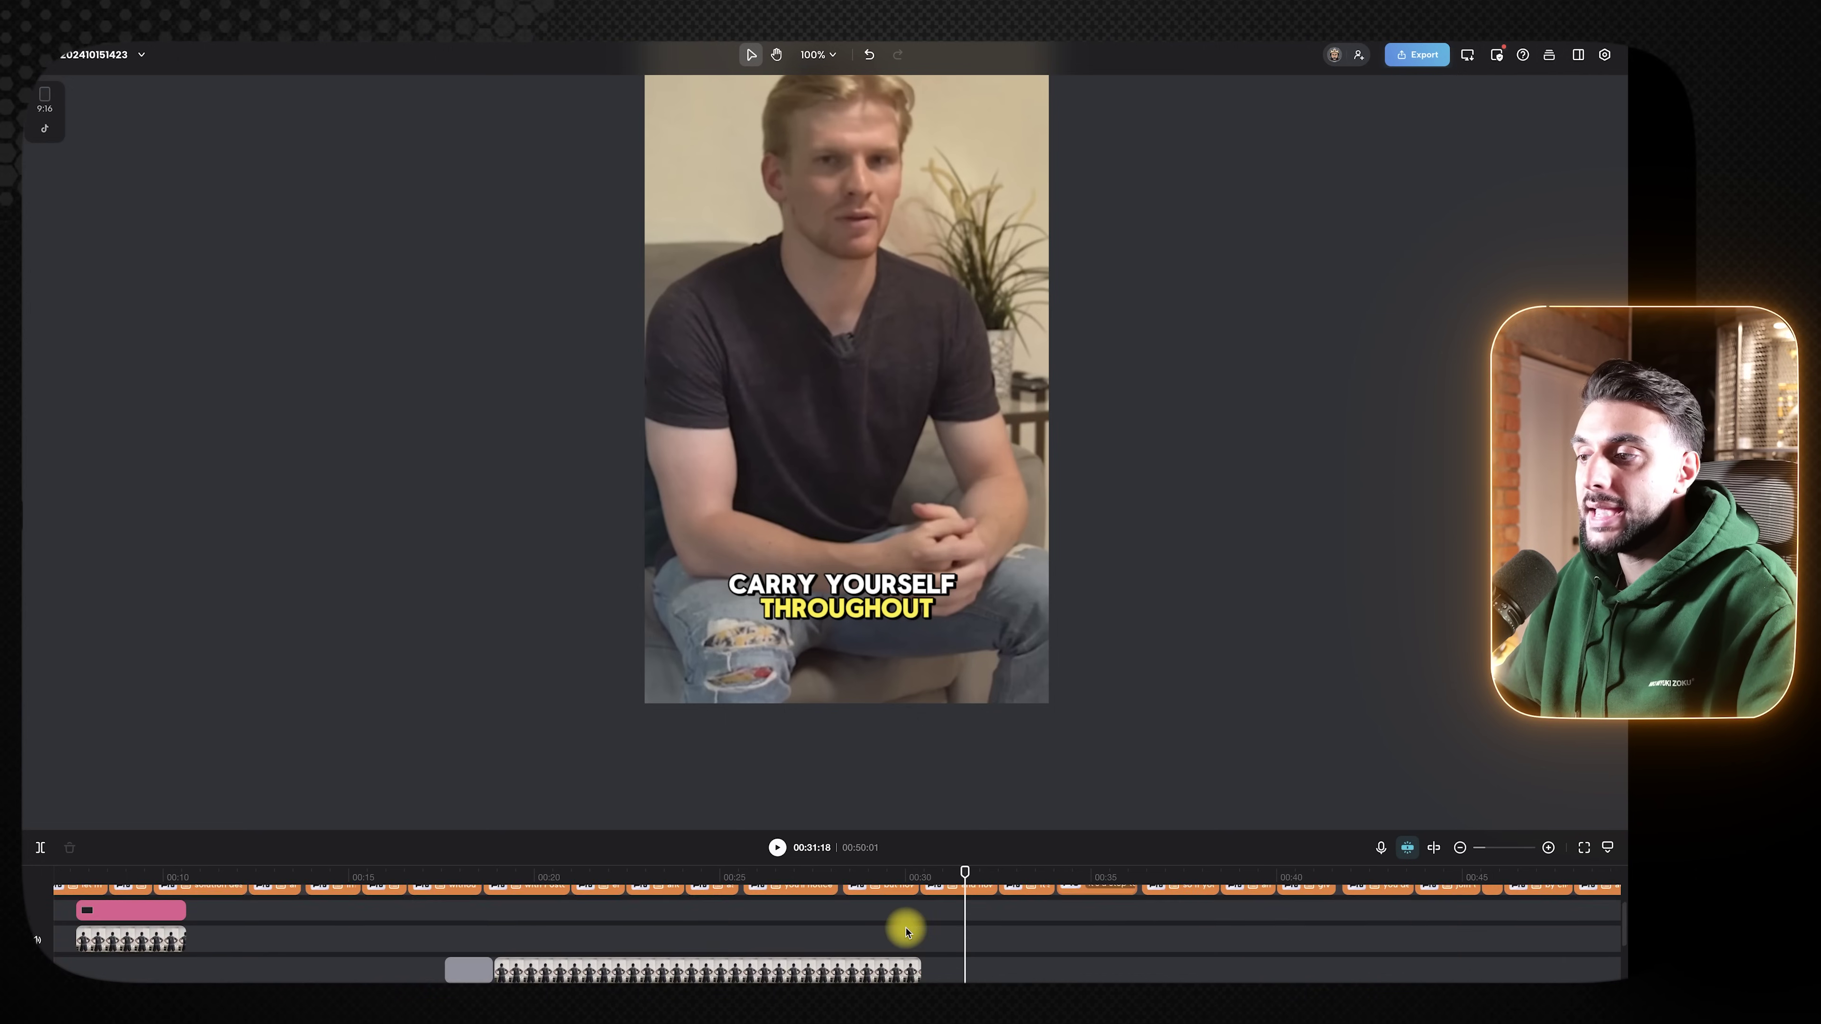
{"action": "left_click", "coordinate": [668, 903]}
{"action": "left_click_drag", "start_coordinate": [638, 870], "coordinate": [868, 889]}
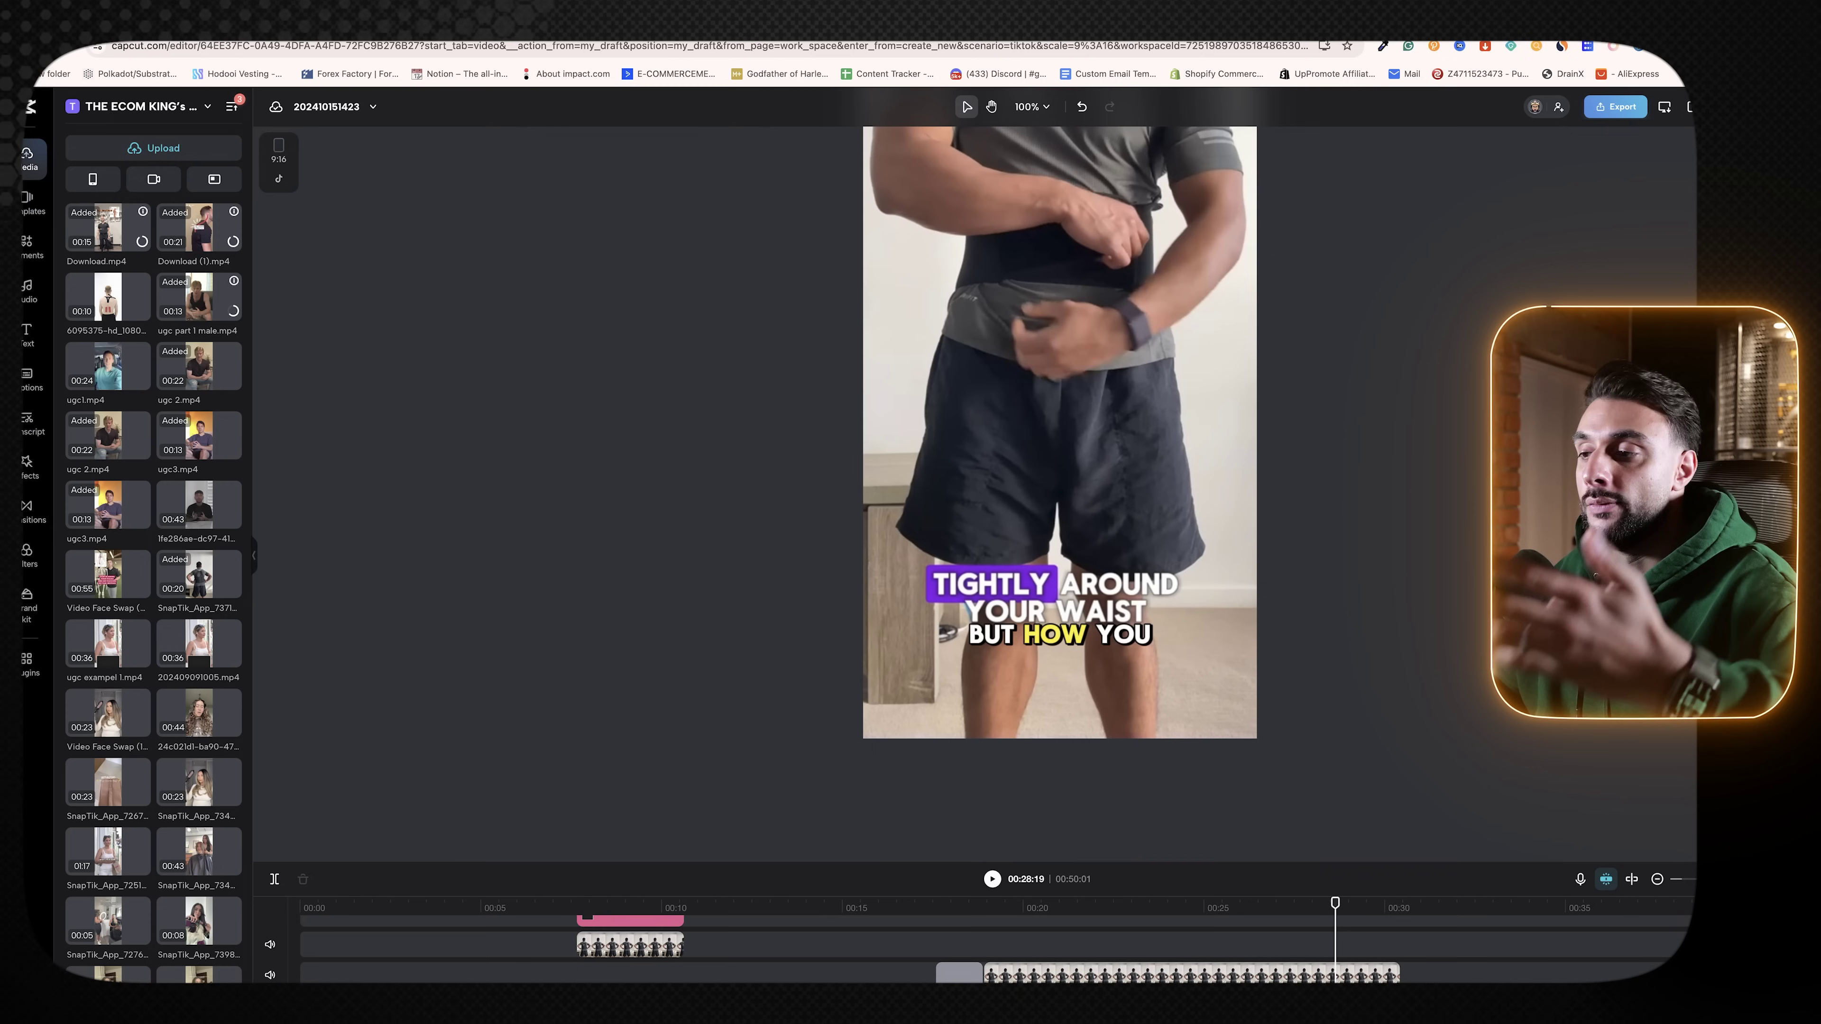
{"action": "left_click", "coordinate": [1056, 940]}
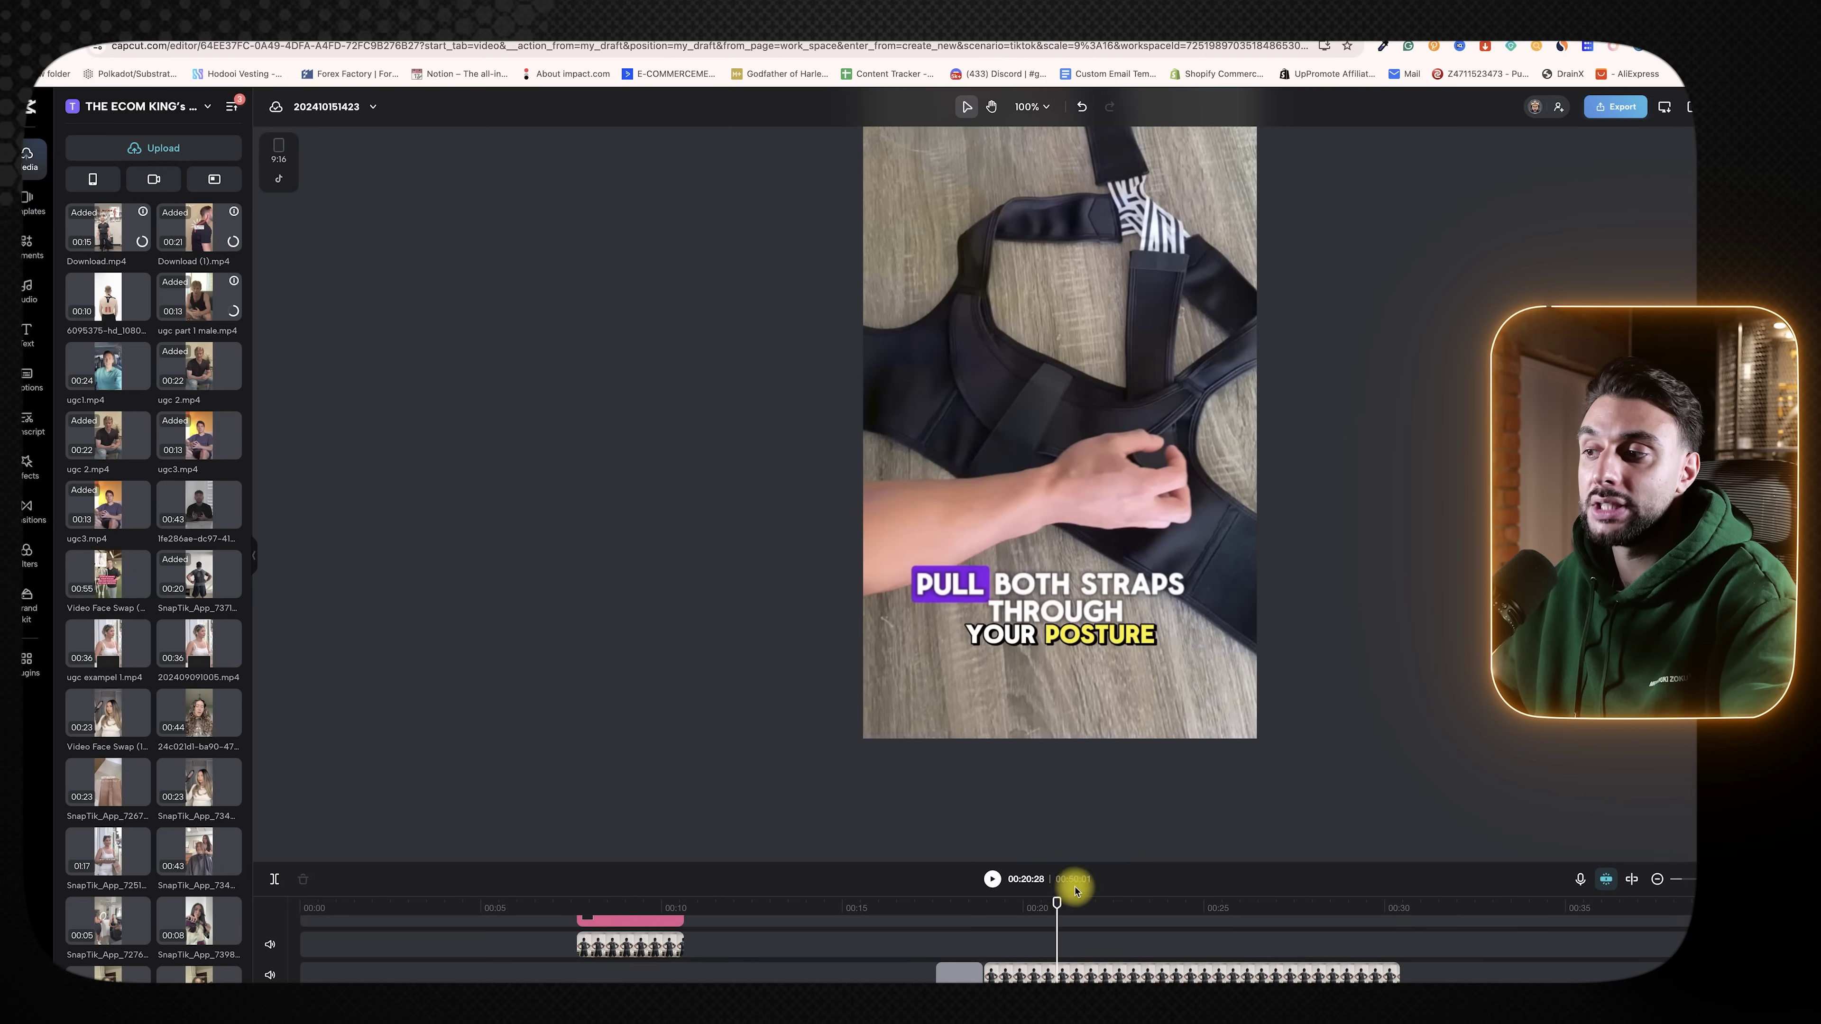
{"action": "left_click_drag", "start_coordinate": [959, 904], "coordinate": [1042, 904]}
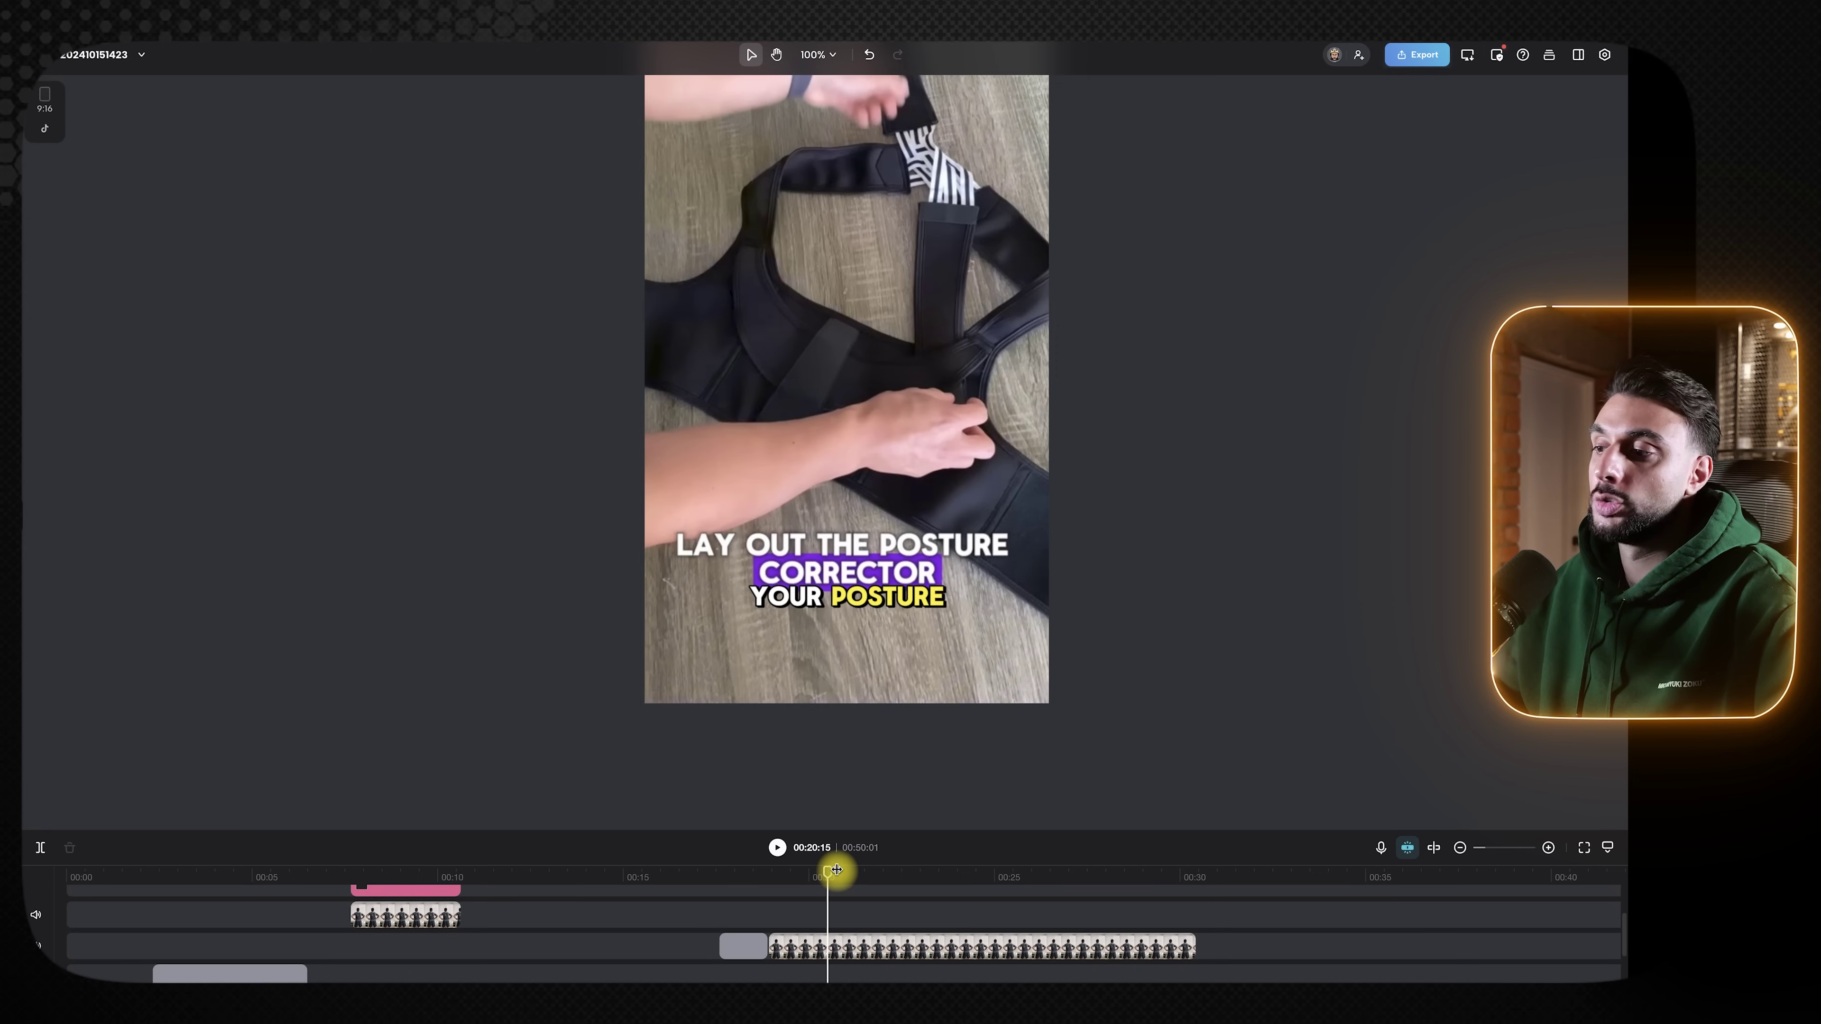
{"action": "left_click", "coordinate": [782, 873]}
{"action": "left_click_drag", "start_coordinate": [782, 874], "coordinate": [871, 872]}
{"action": "scroll", "coordinate": [723, 927], "scroll_direction": "right", "scroll_amount": 10}
{"action": "scroll", "coordinate": [723, 927], "scroll_direction": "down", "scroll_amount": 2}
{"action": "scroll", "coordinate": [723, 929], "scroll_direction": "up", "scroll_amount": 1}
{"action": "scroll", "coordinate": [723, 930], "scroll_direction": "up", "scroll_amount": 1}
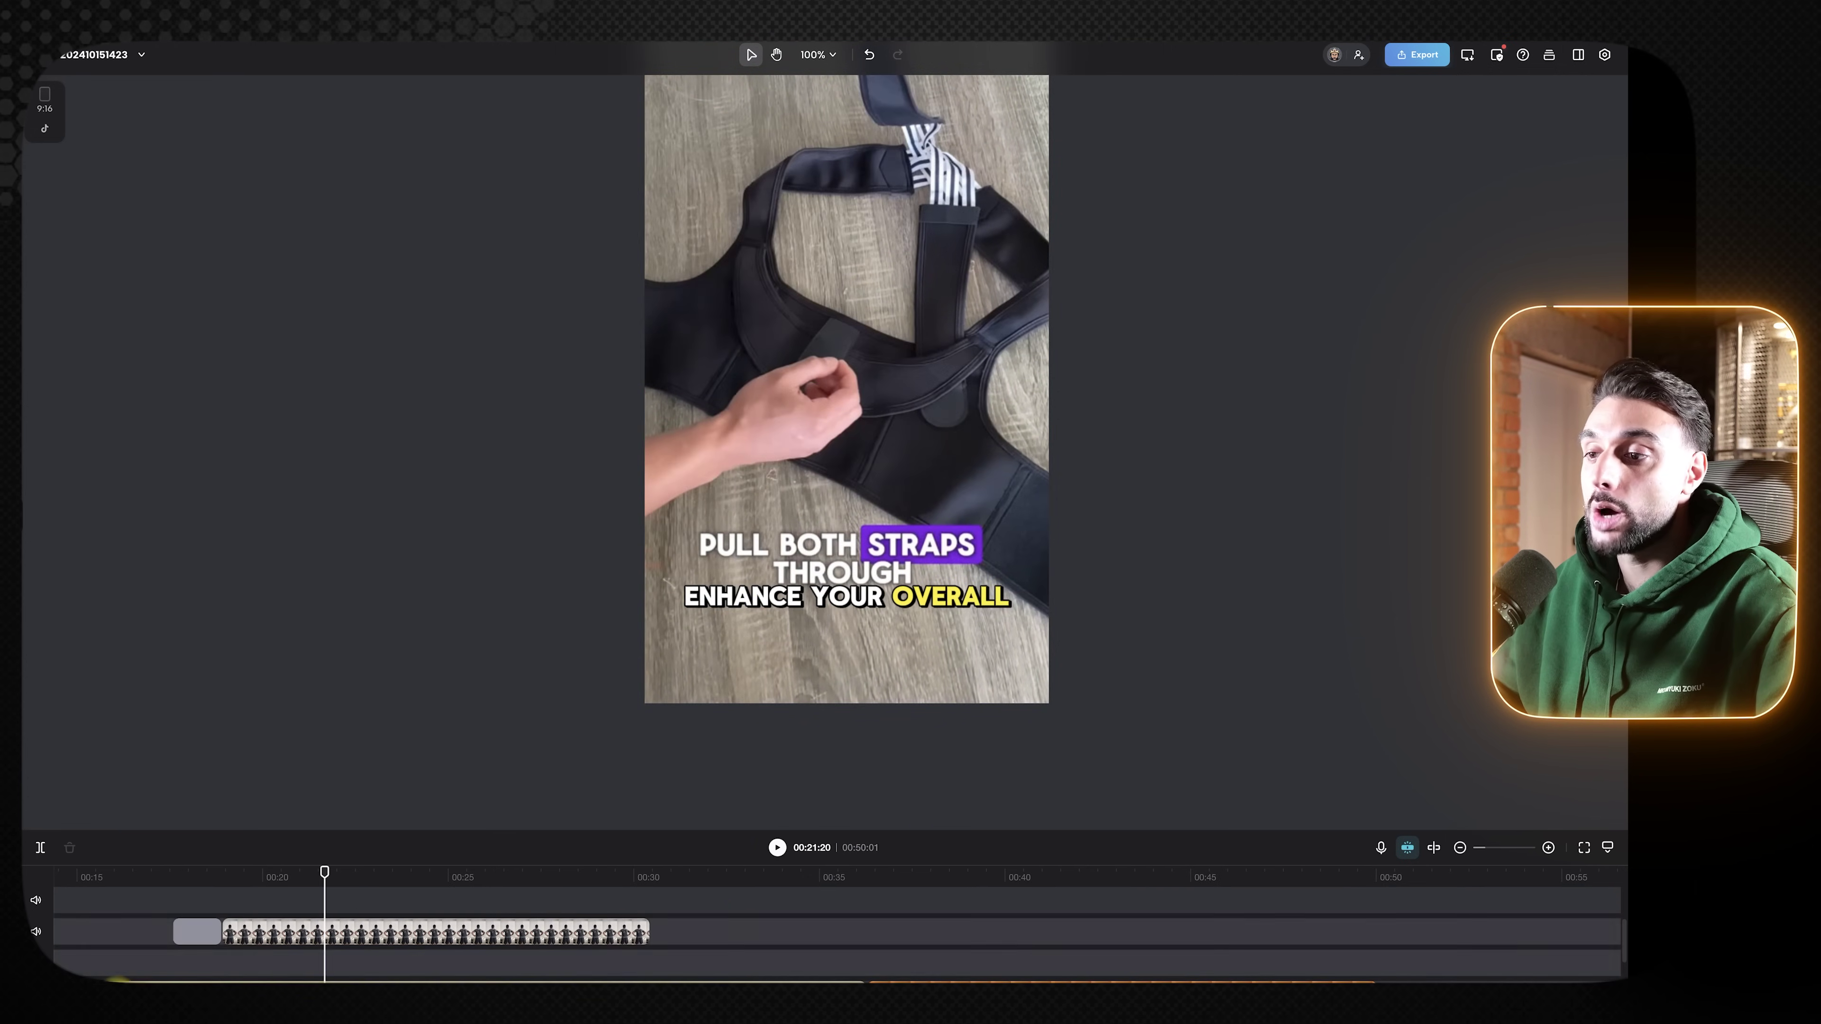
- Split the second avatar clip at 00:32:10, where the caption reads "the day", delete its remainder and play across the new cut
{"action": "left_click_drag", "start_coordinate": [322, 868], "coordinate": [685, 900]}
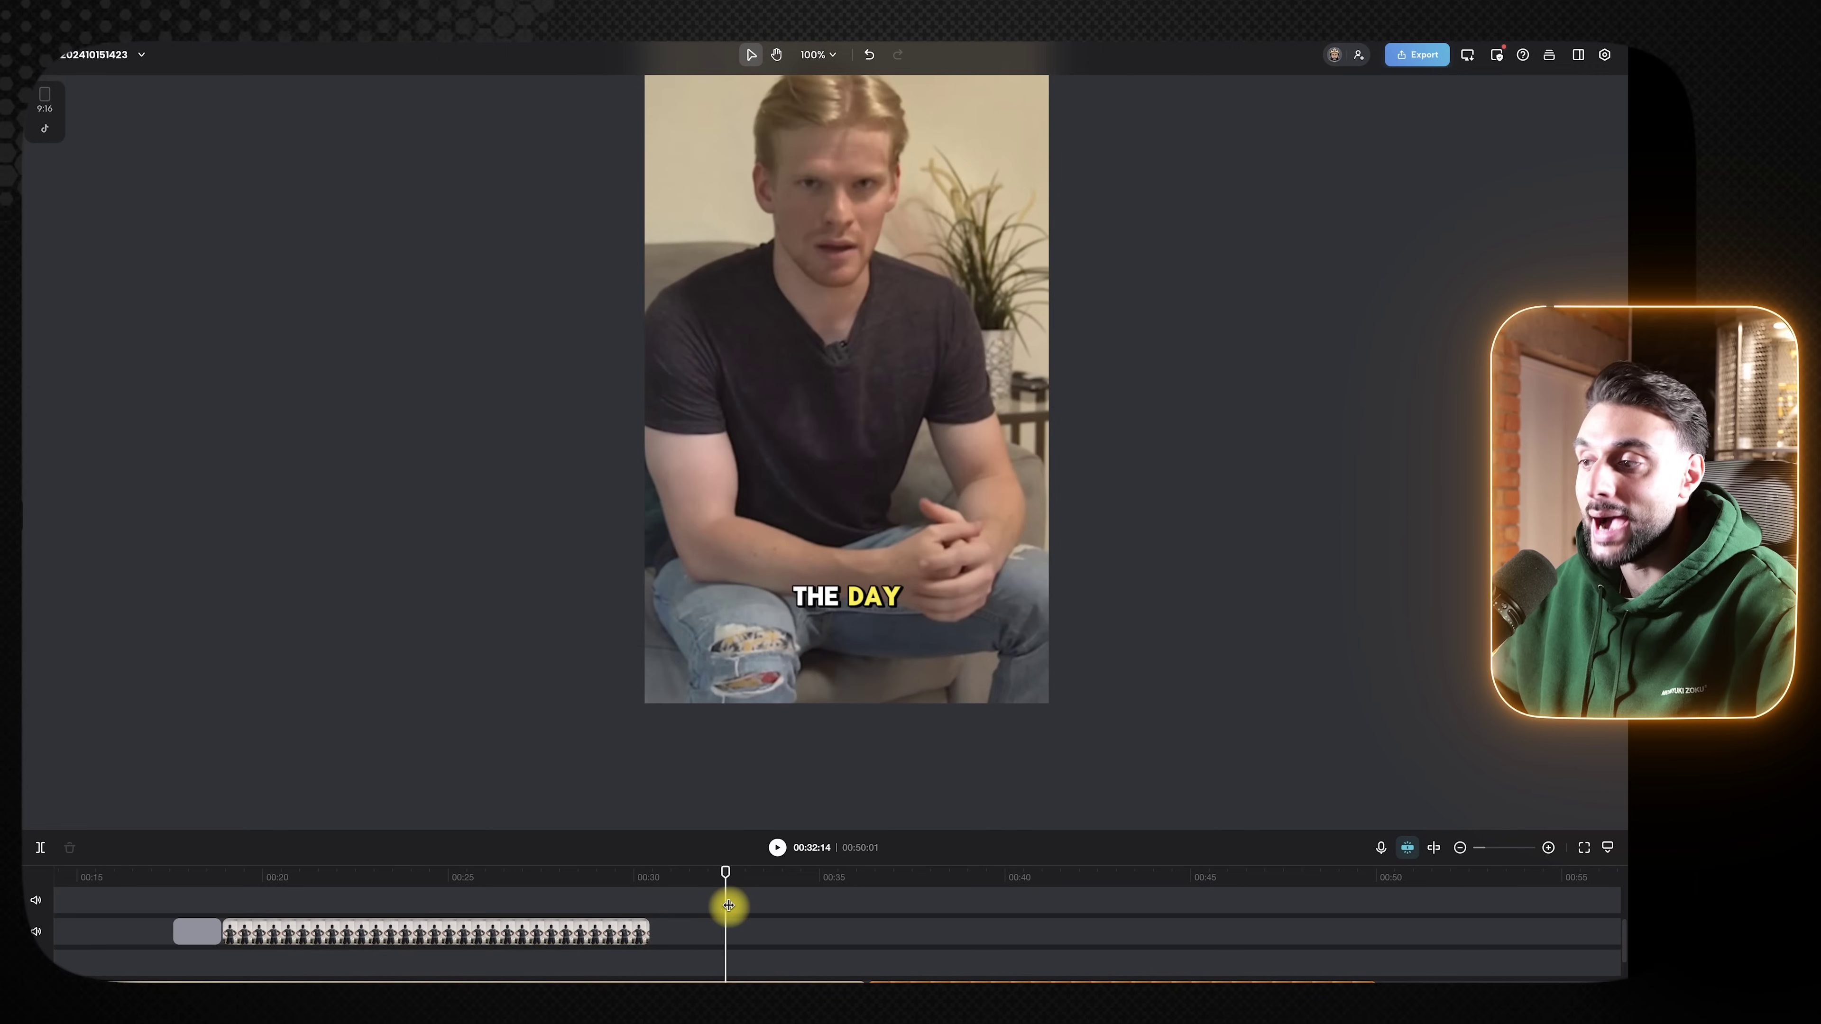
{"action": "left_click_drag", "start_coordinate": [608, 870], "coordinate": [768, 943]}
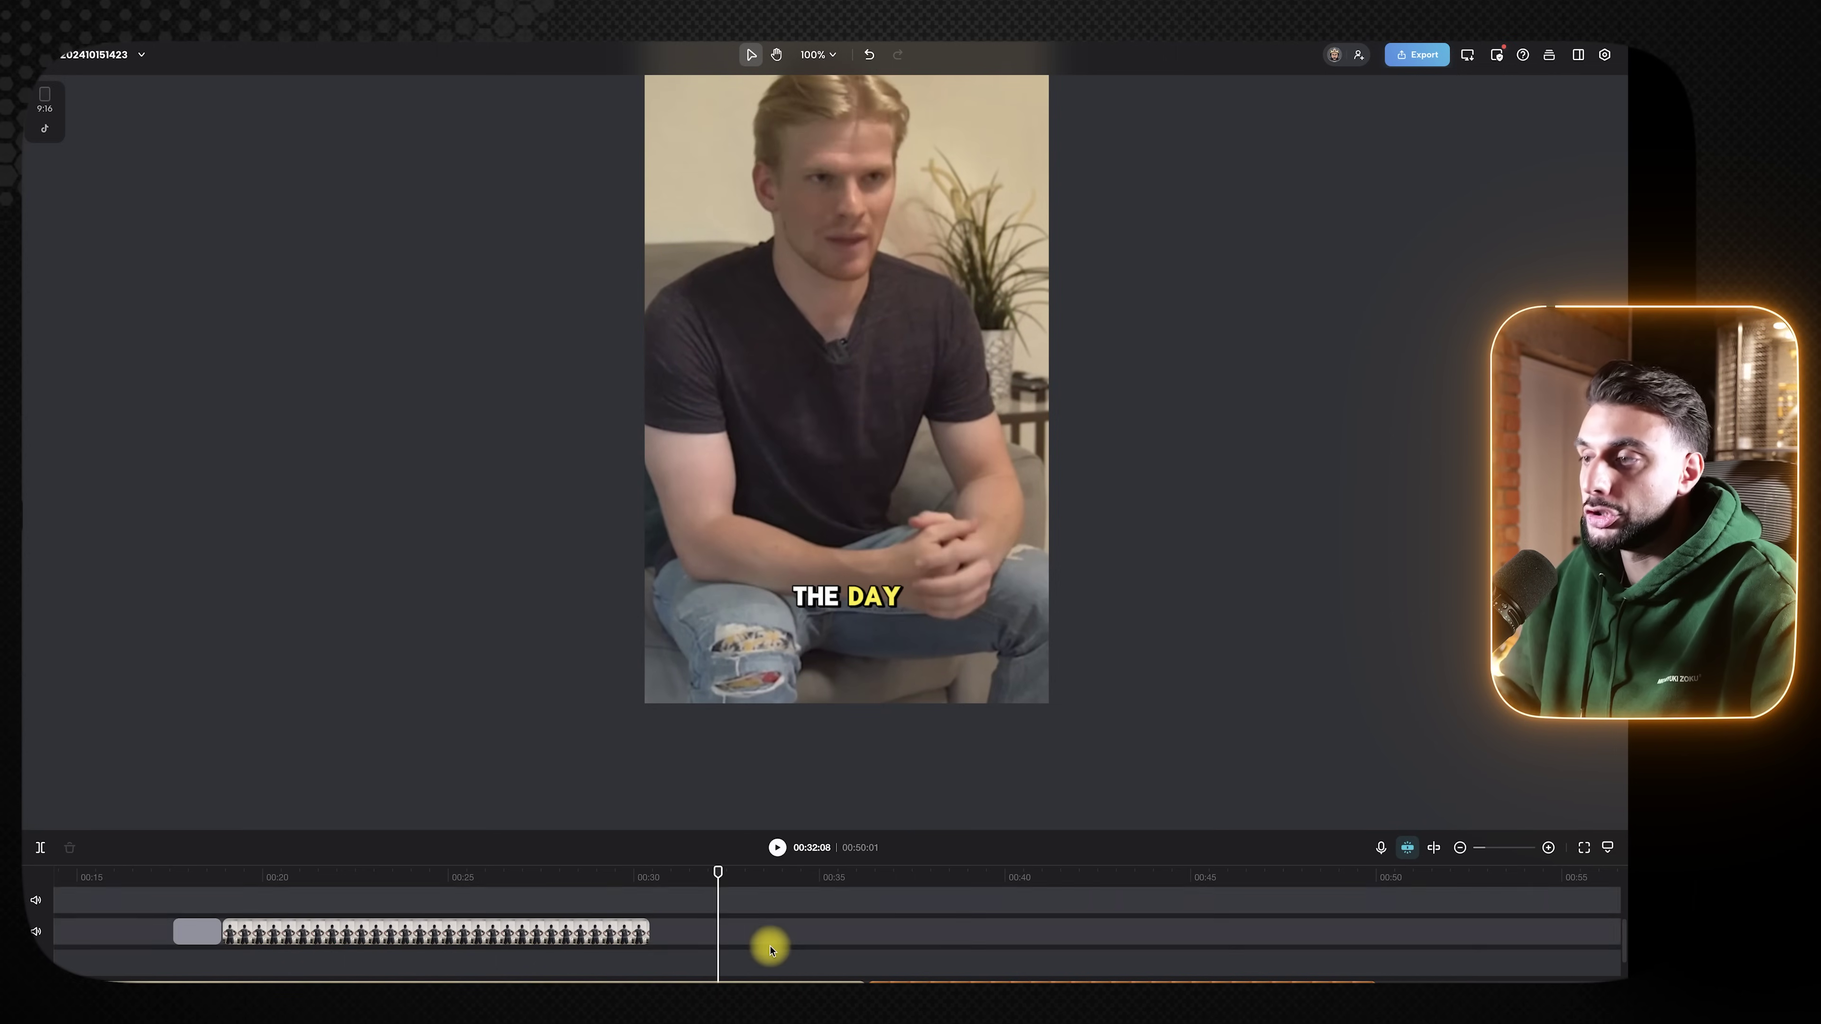
{"action": "scroll", "coordinate": [750, 949], "scroll_direction": "down", "scroll_amount": 1}
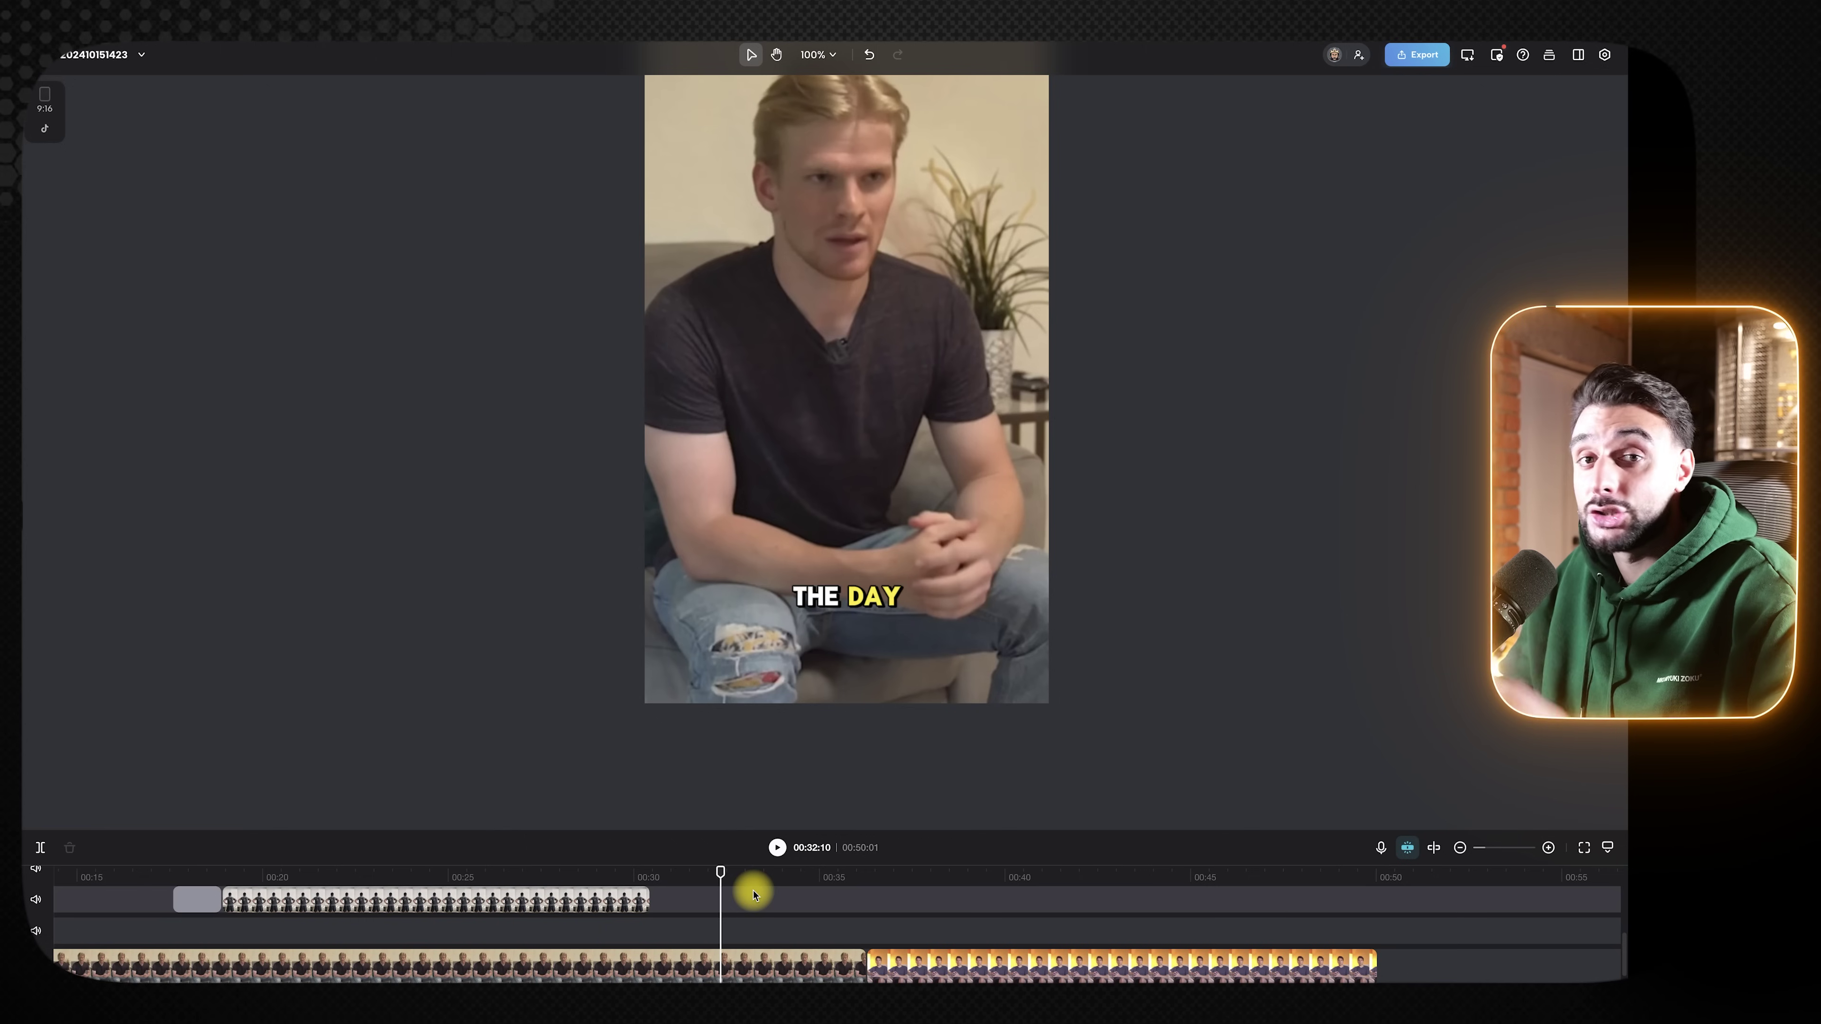
{"action": "left_click", "coordinate": [772, 975]}
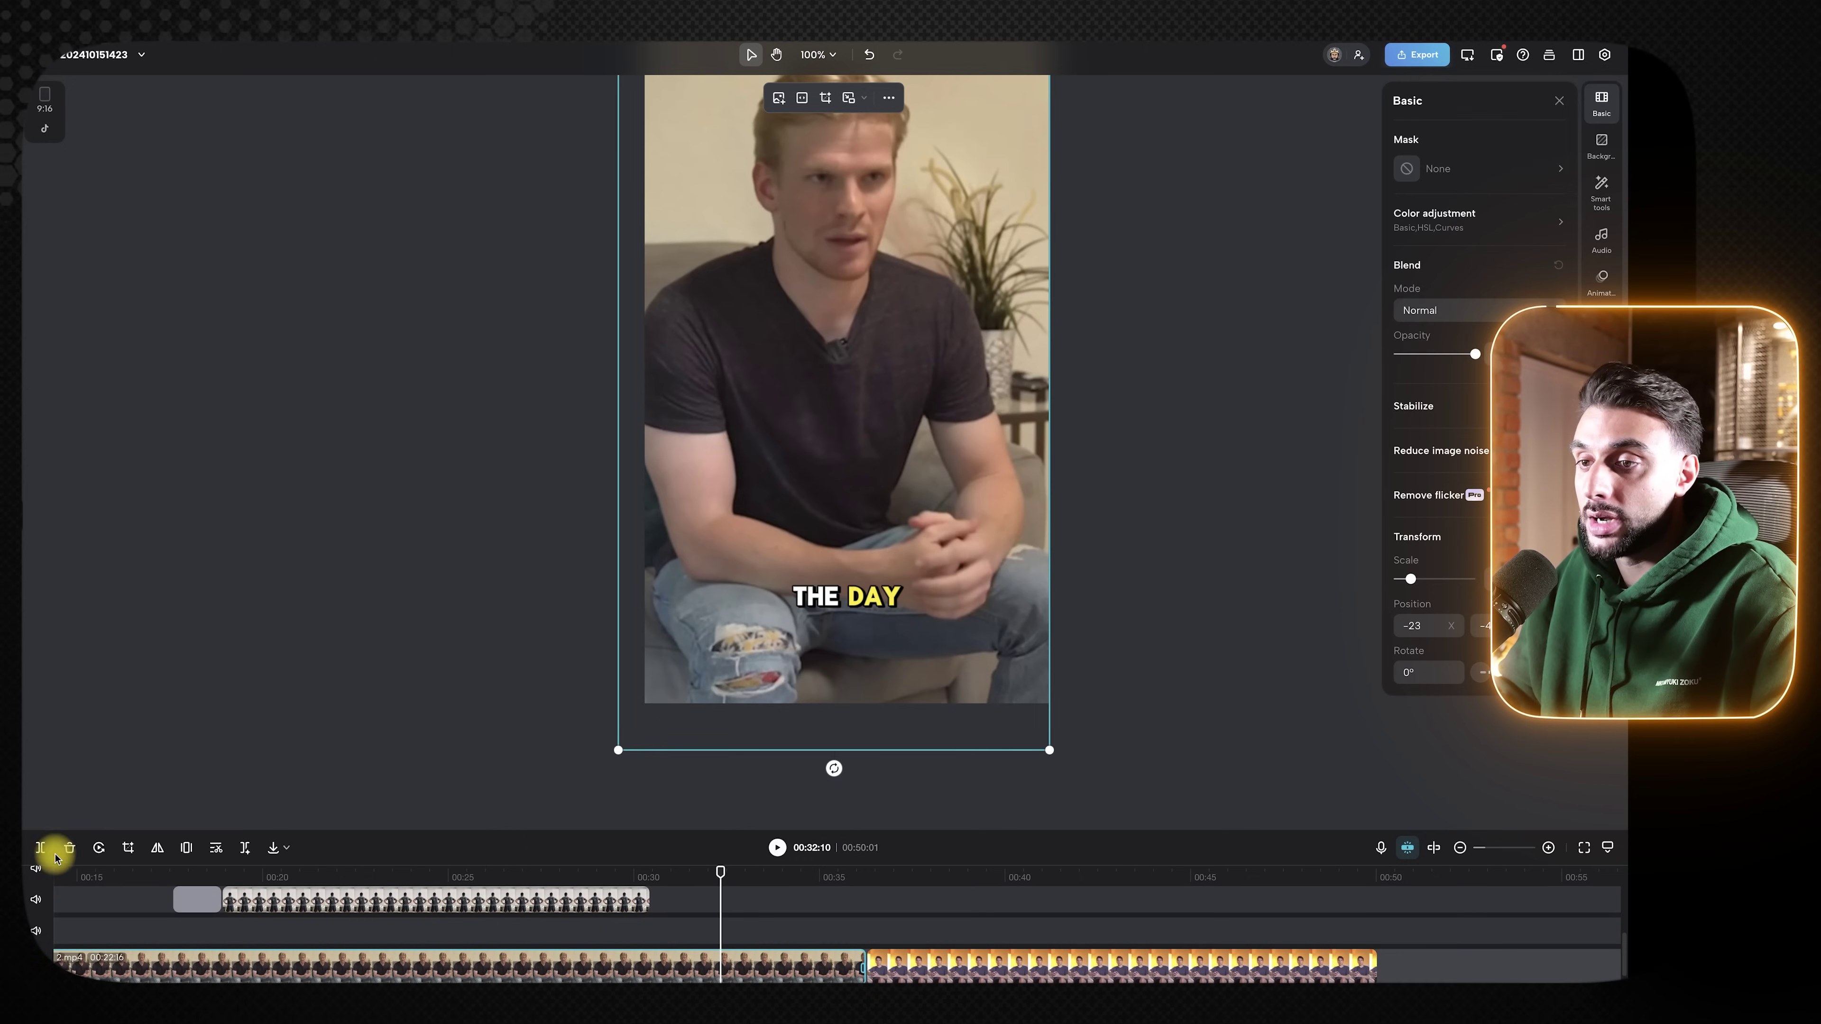
{"action": "left_click", "coordinate": [777, 973]}
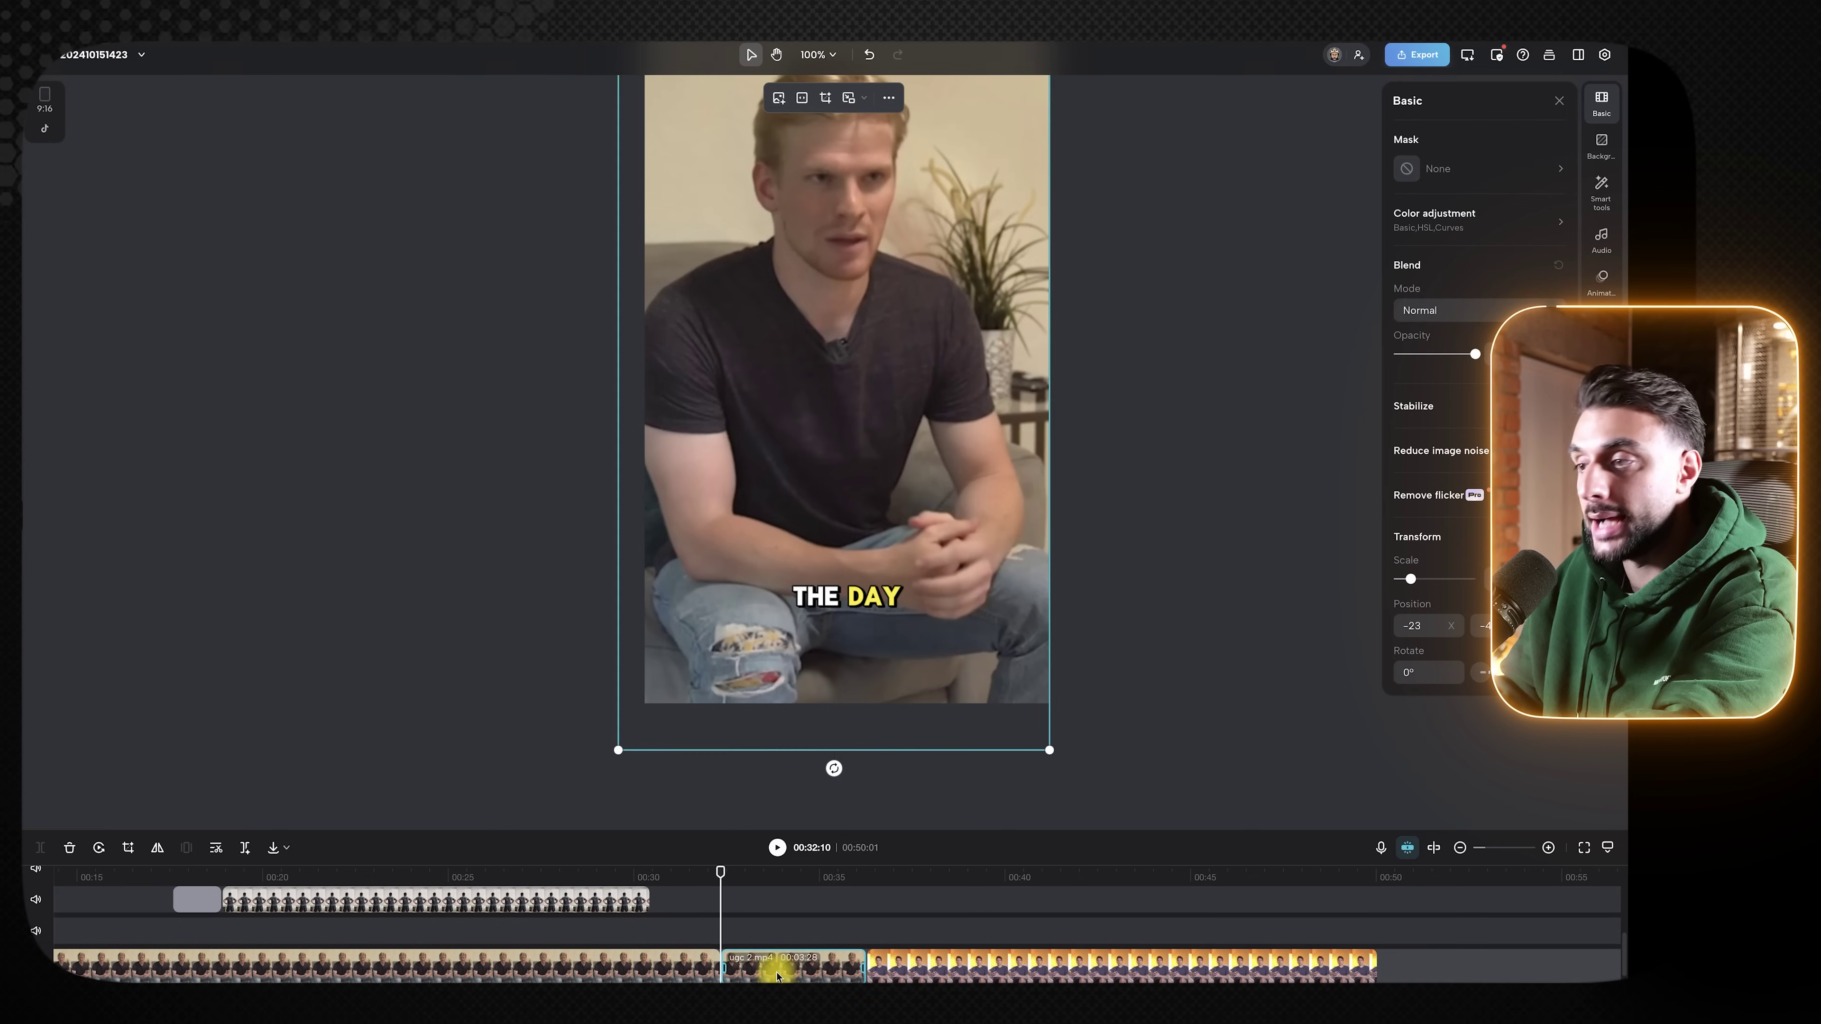
{"action": "key", "text": "Delete"}
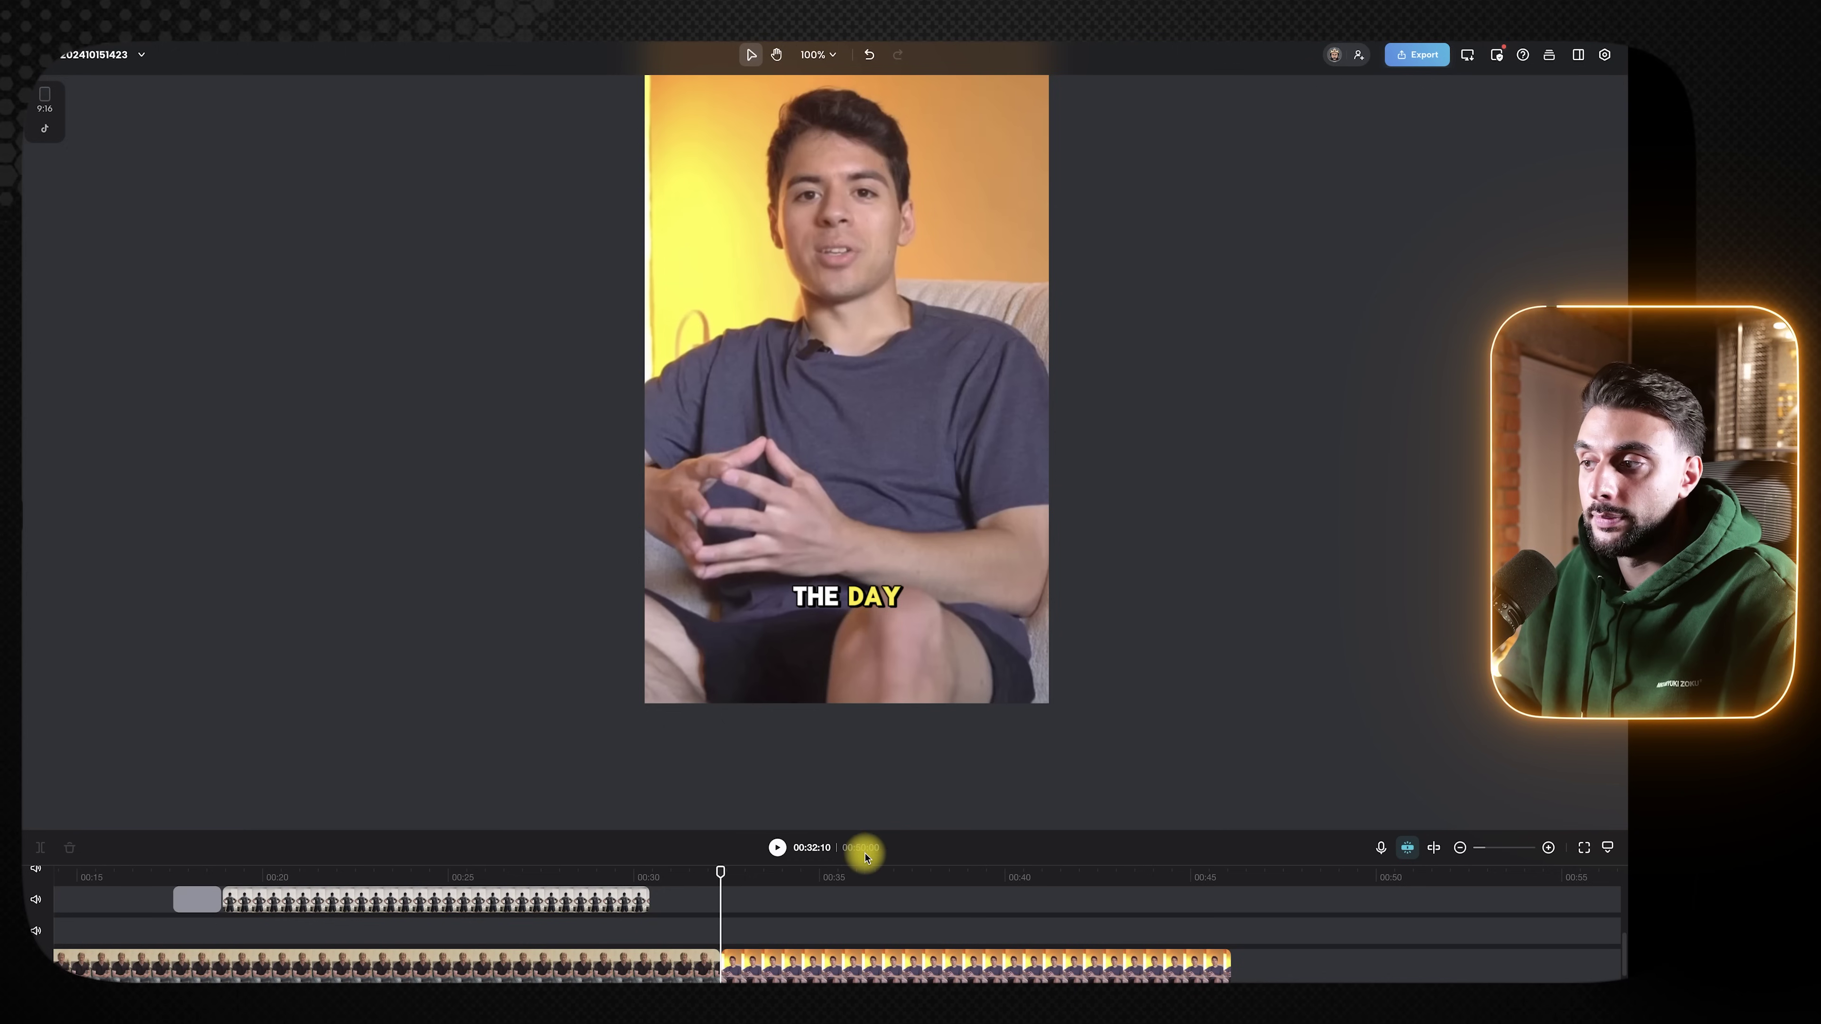
{"action": "left_click_drag", "start_coordinate": [721, 873], "coordinate": [713, 876]}
{"action": "key", "text": "space"}
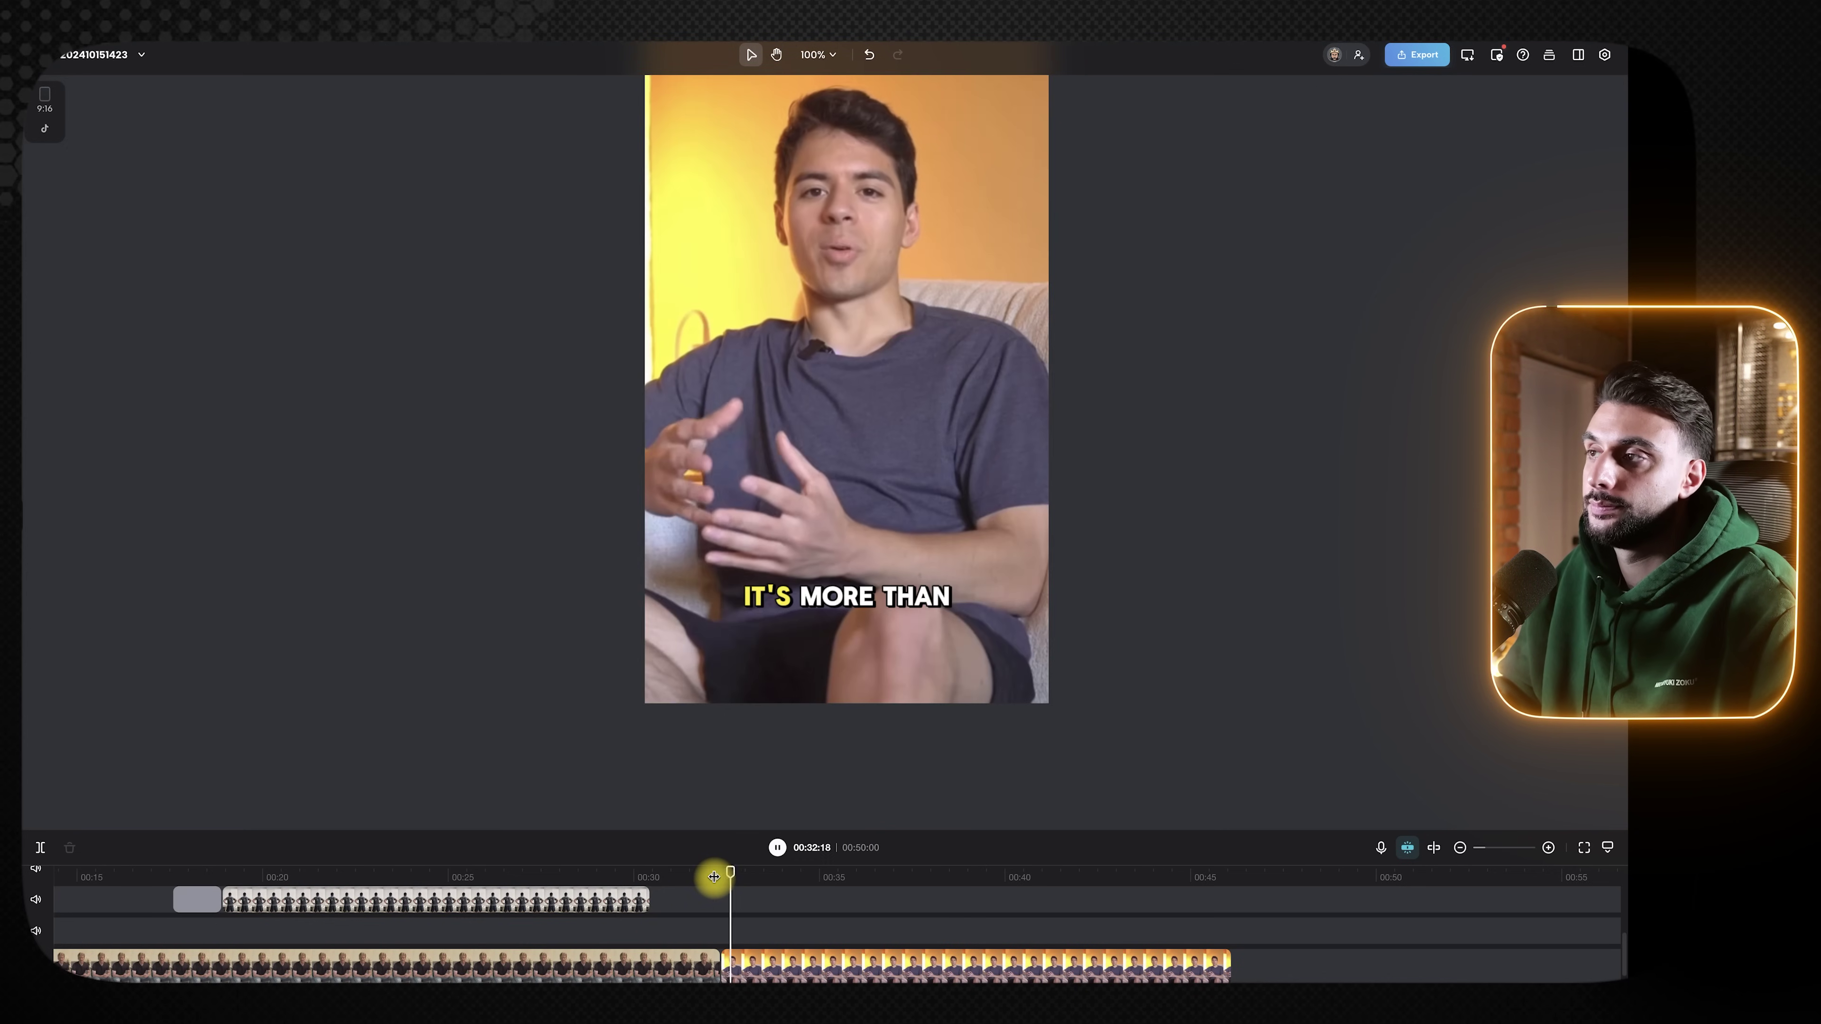